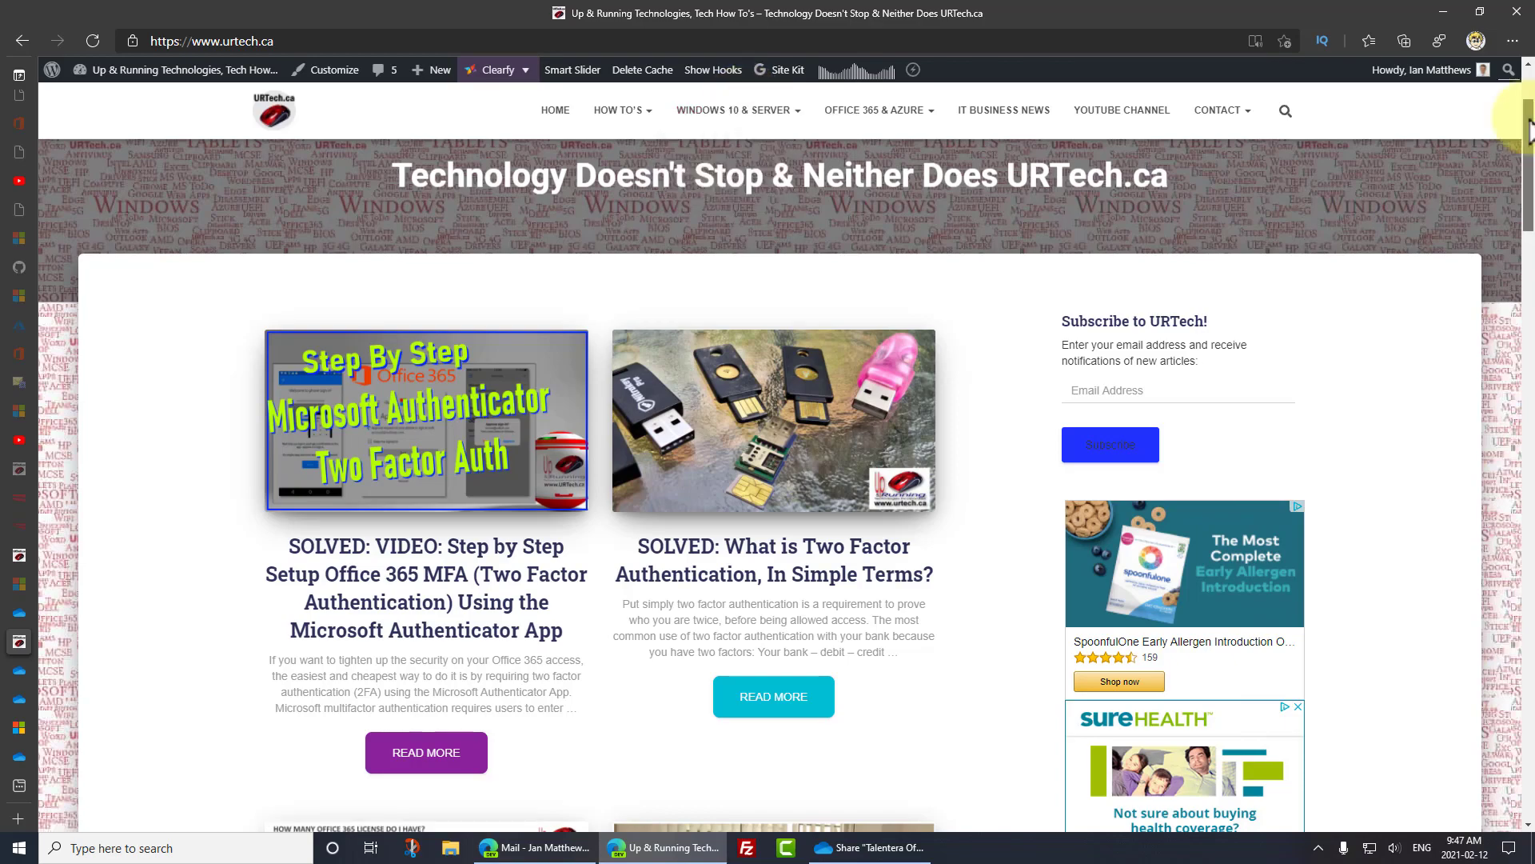
- Browse URTech.ca's How To's > Windows 10 8 7 Vista & XP category and scroll through its posts
left_click_drag(1528, 104, 1530, 301)
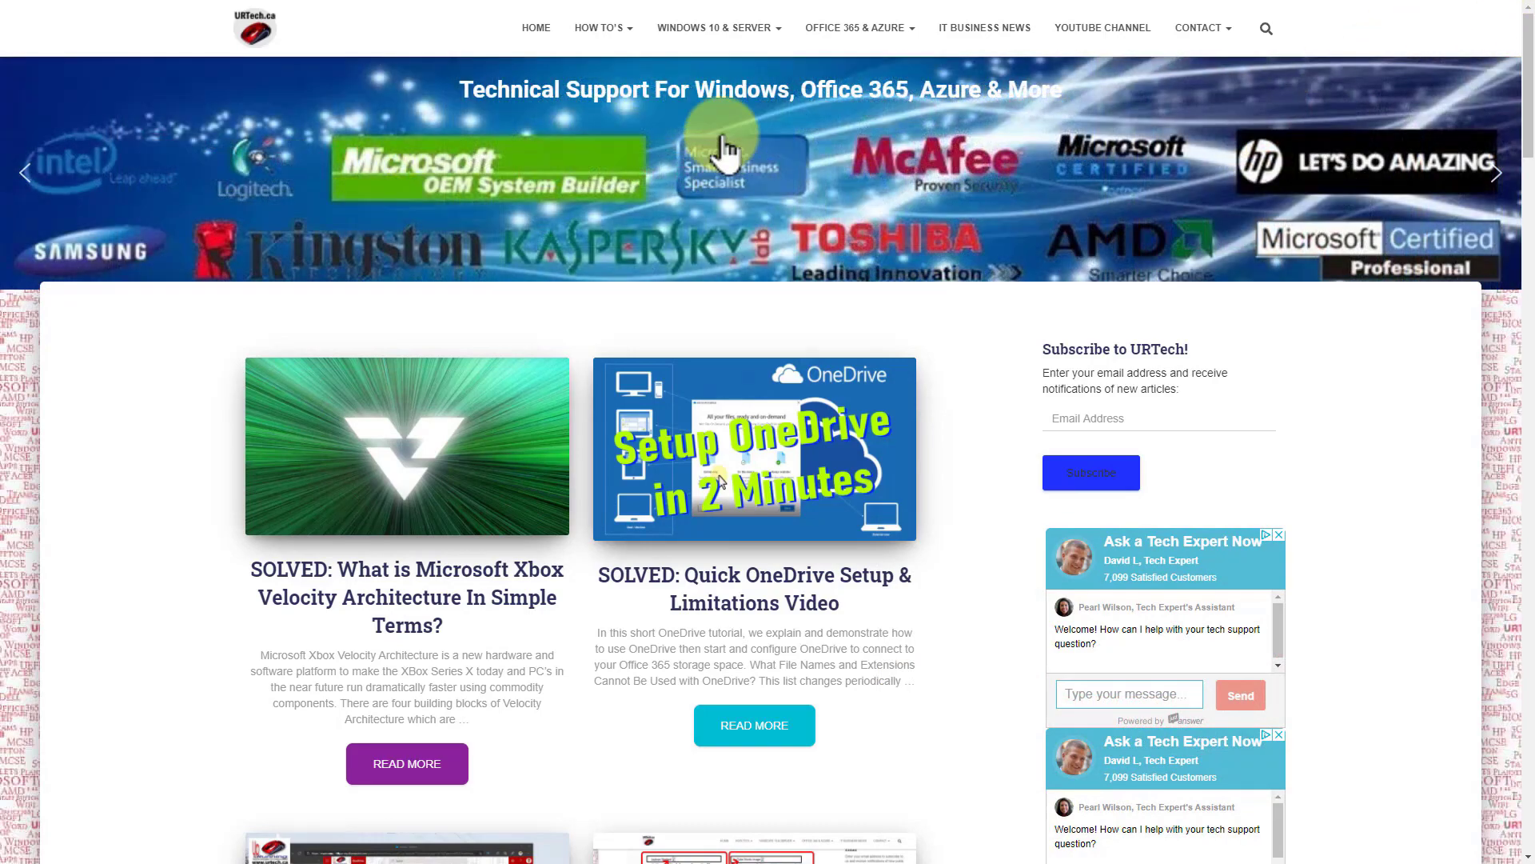
mouse_move(734, 43)
mouse_move(835, 40)
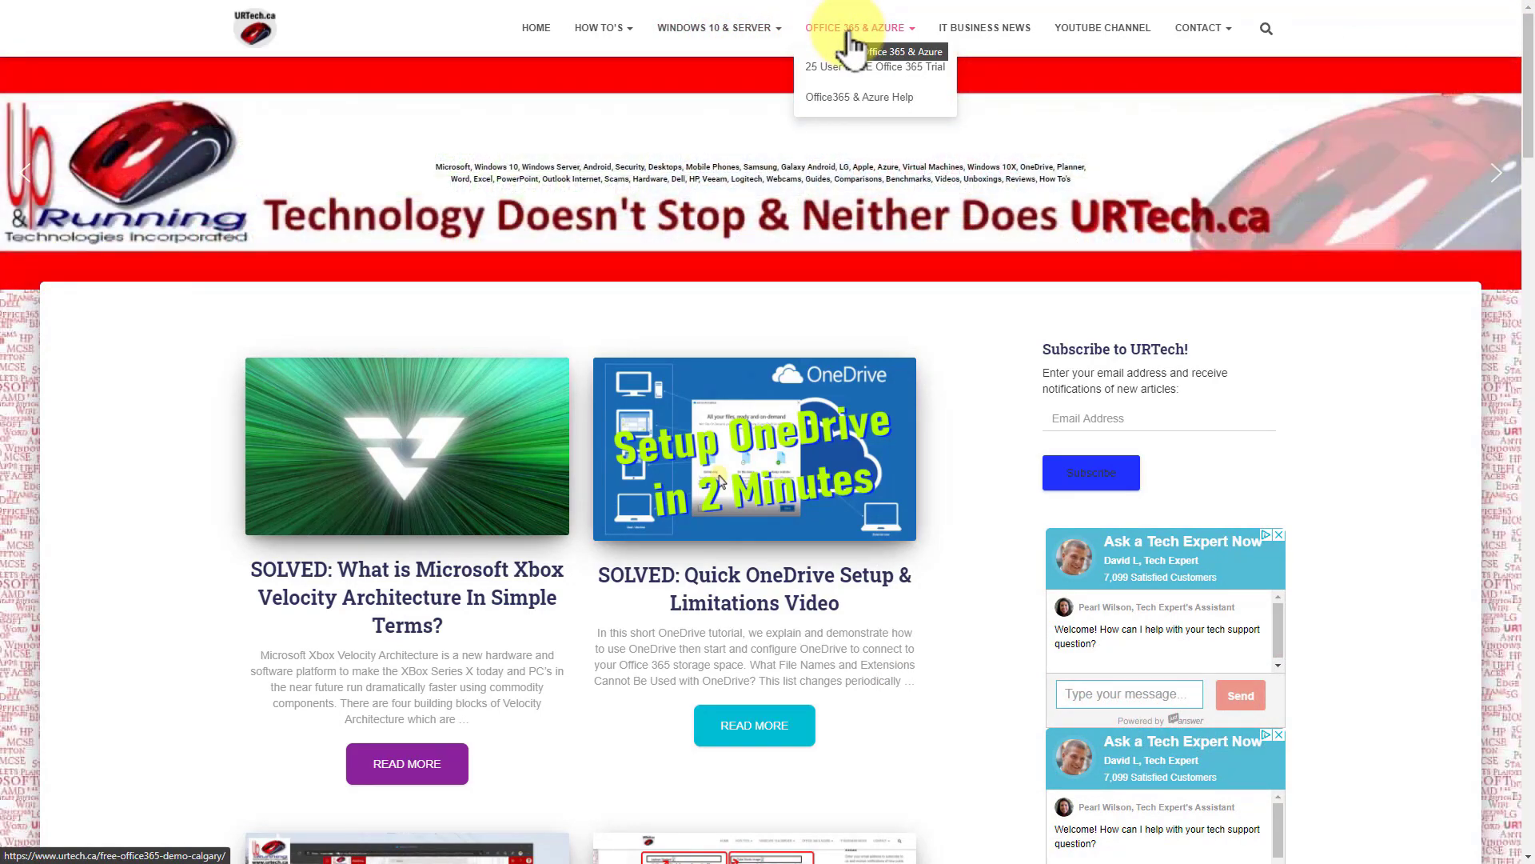
mouse_move(610, 36)
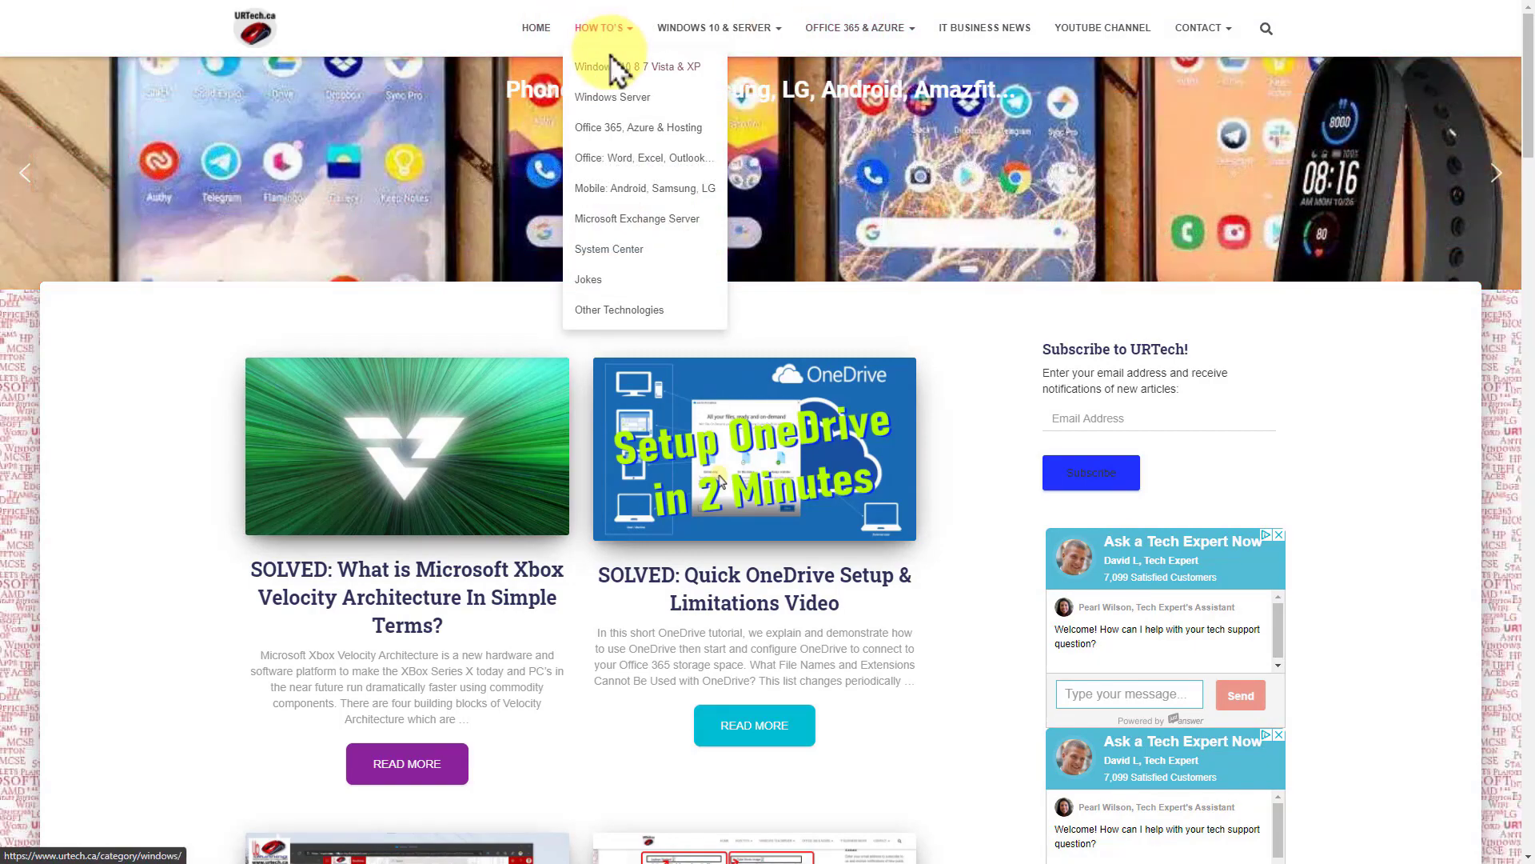
left_click(612, 68)
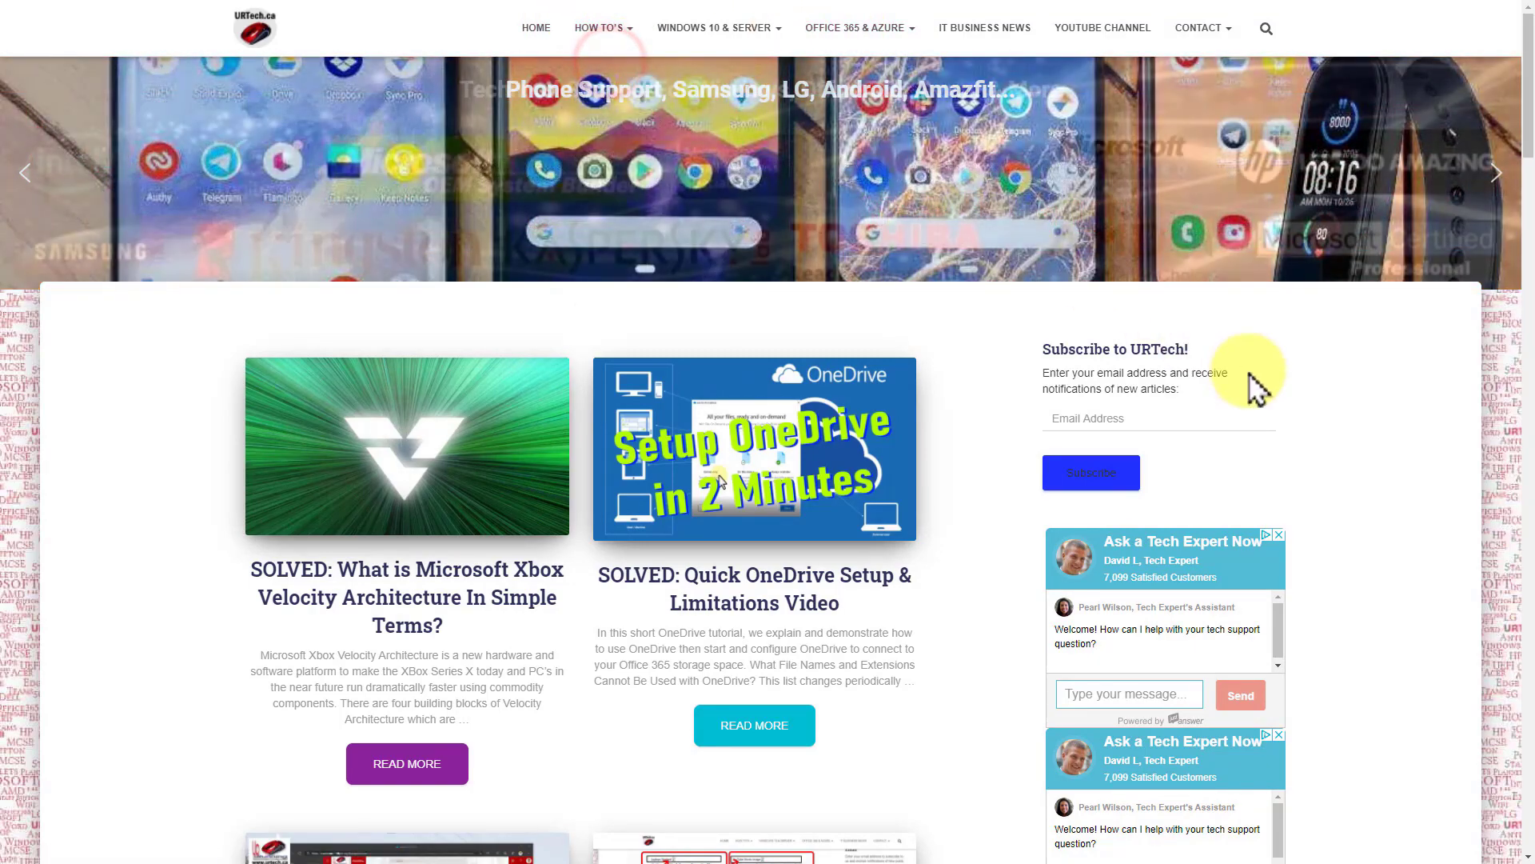
scroll(711, 560, "down", 9)
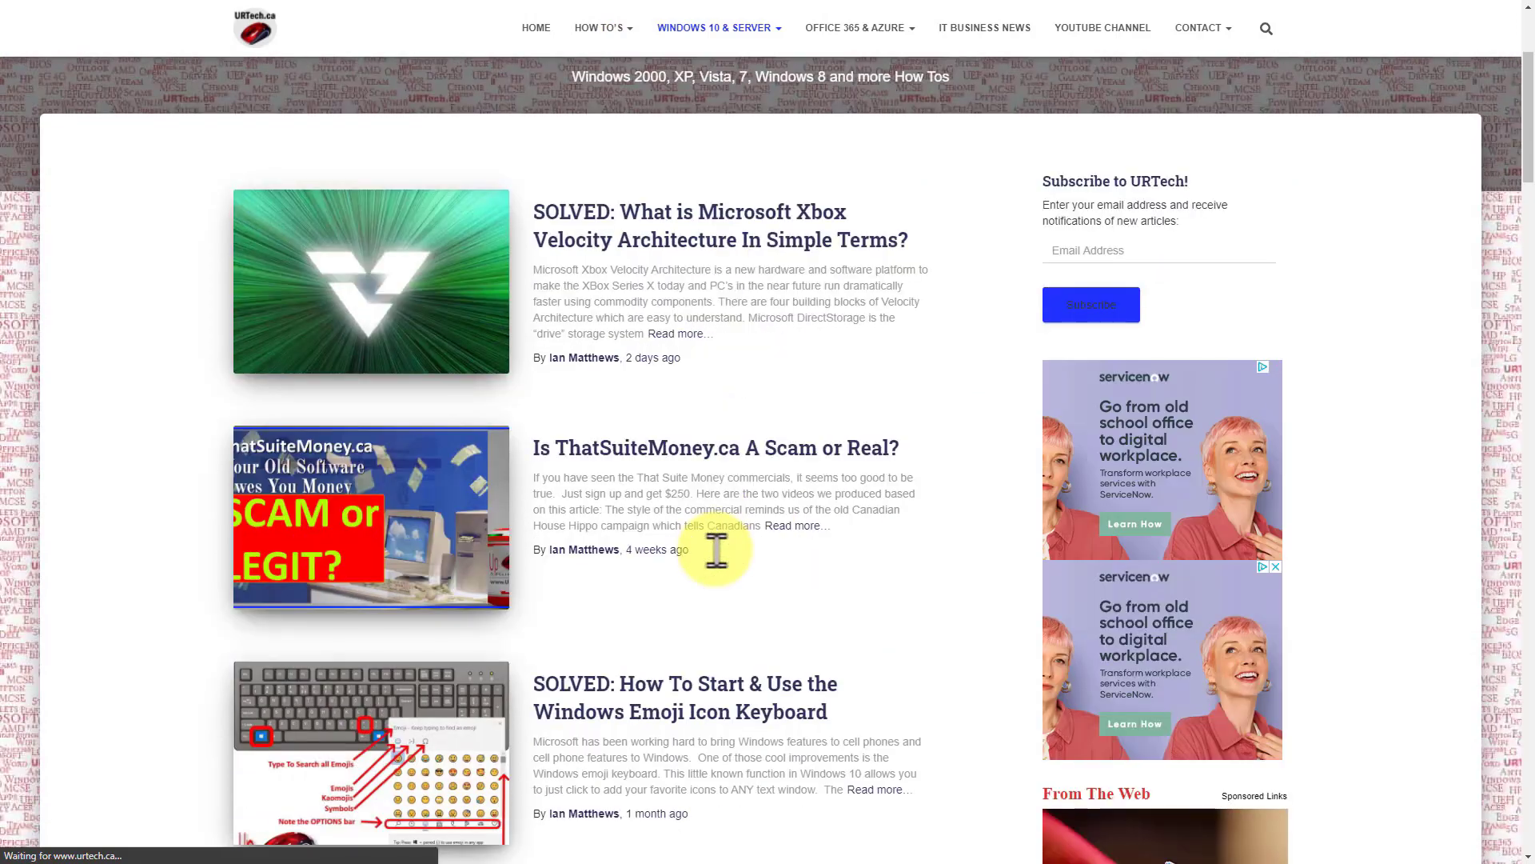
scroll(707, 552, "down", 3)
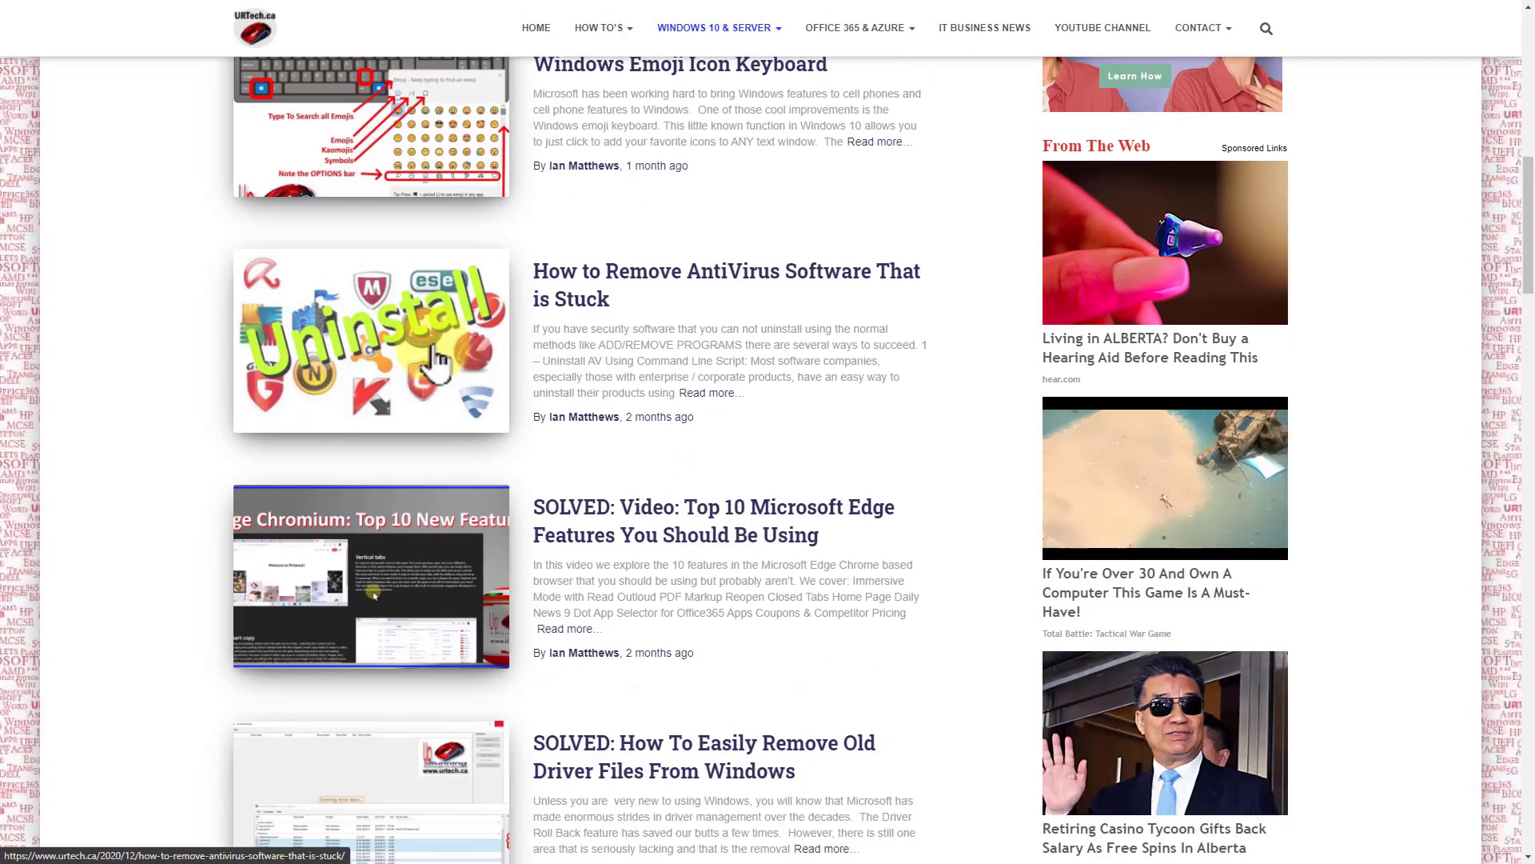
scroll(560, 360, "down", 3)
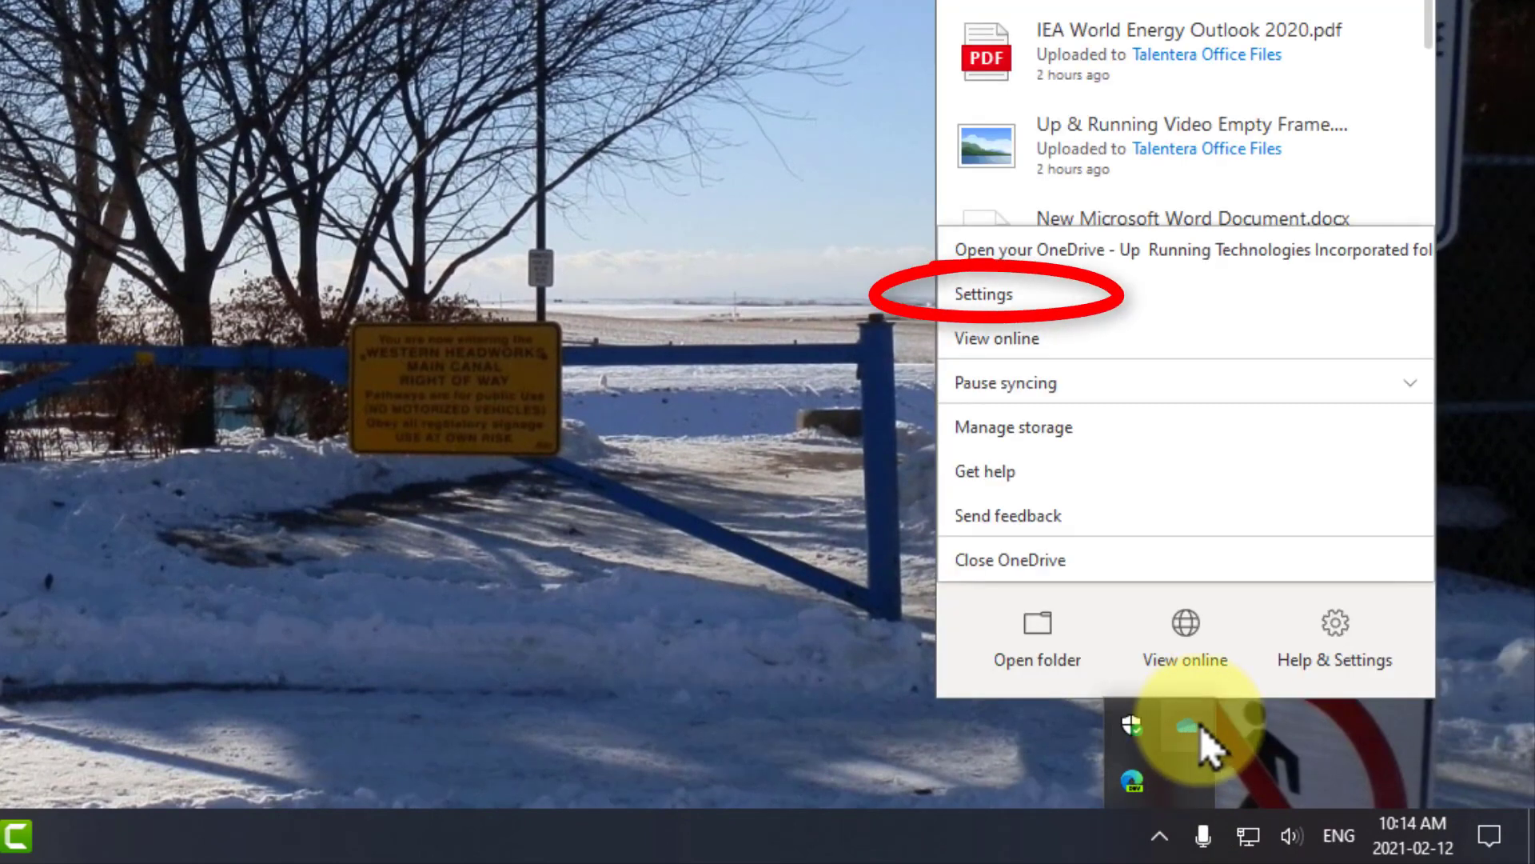
- Open OneDrive settings and view the Backup tab's folder backup management
left_click(1024, 295)
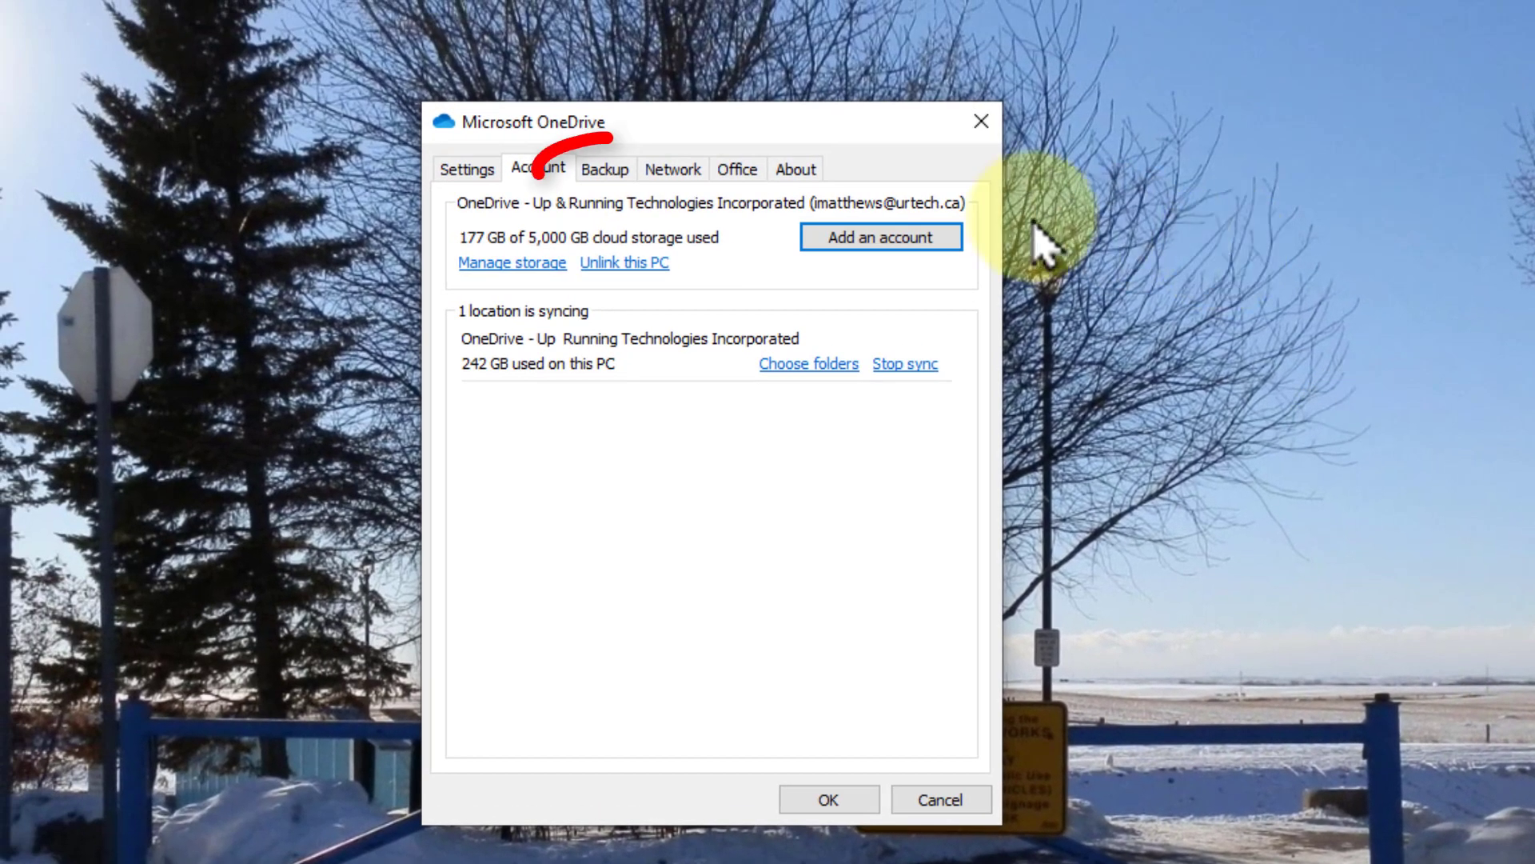
left_click(609, 171)
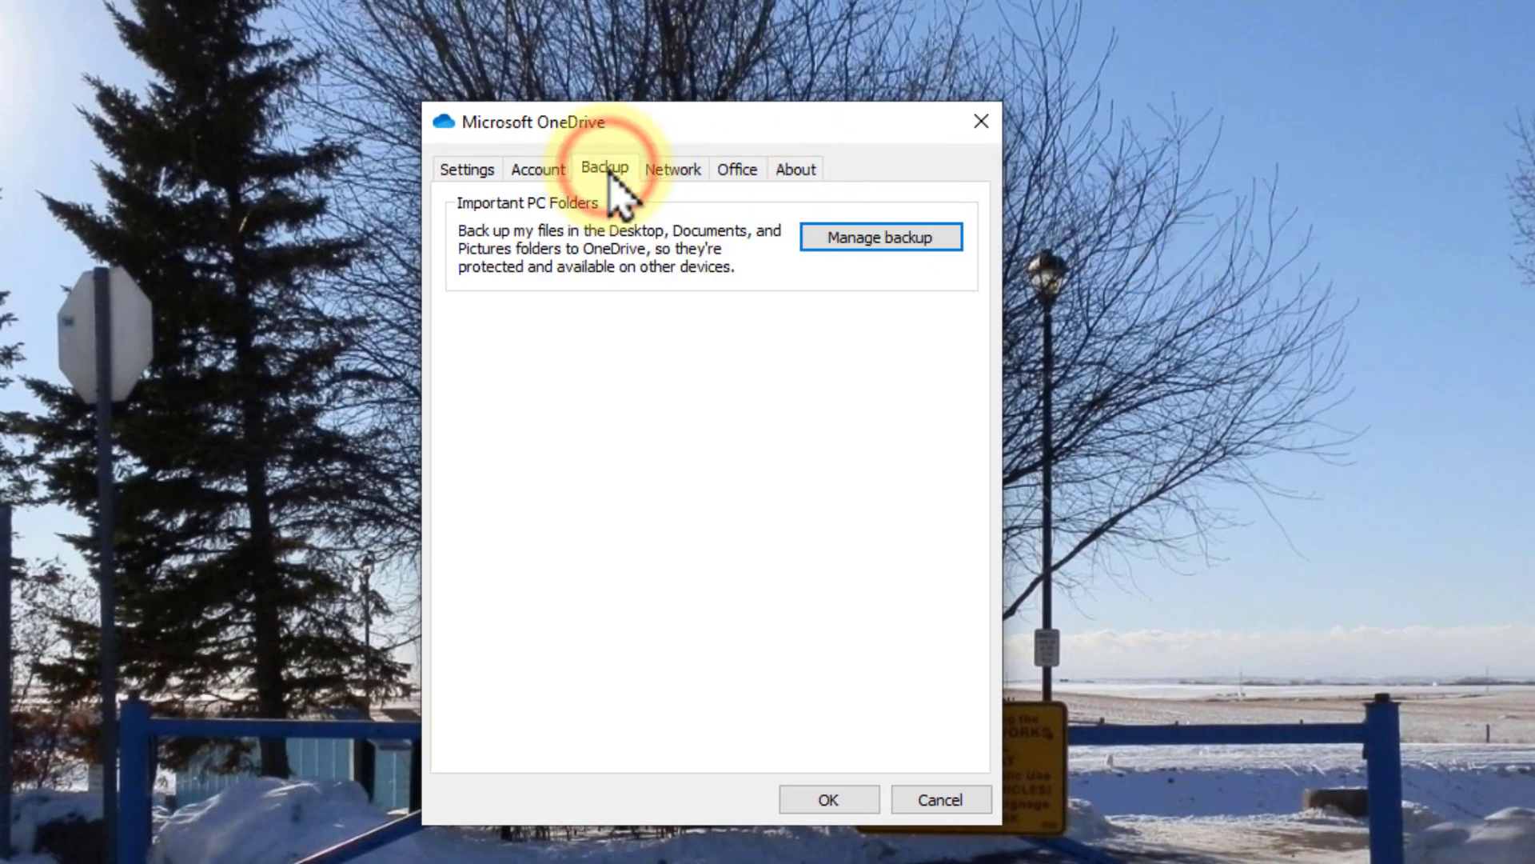
left_click(918, 236)
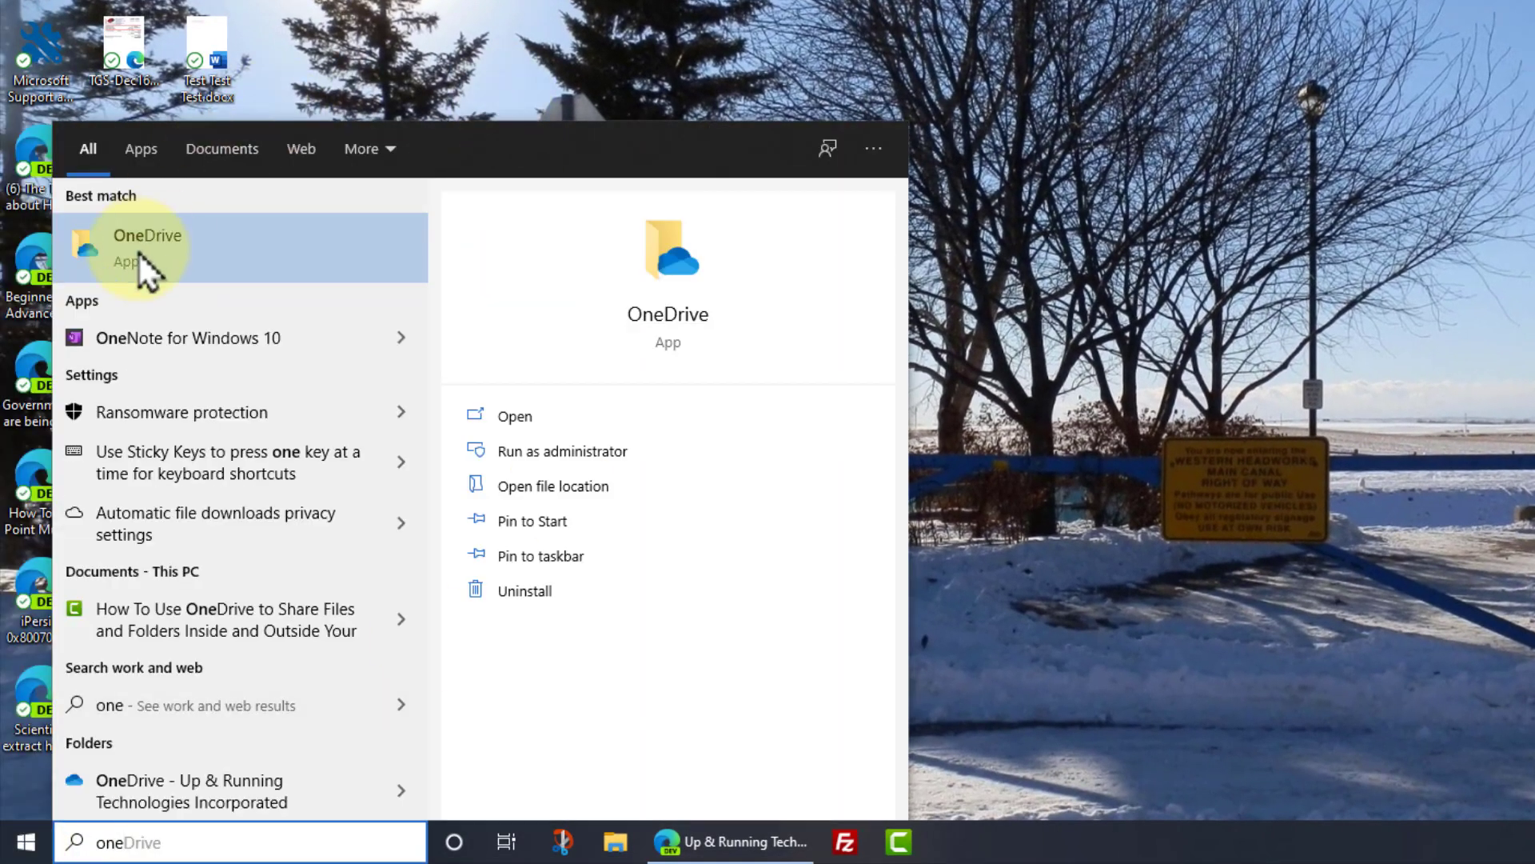
- Dismiss the 'onedrive' search and open OneDrive settings on the Backup tab from the tray icon
type("drive")
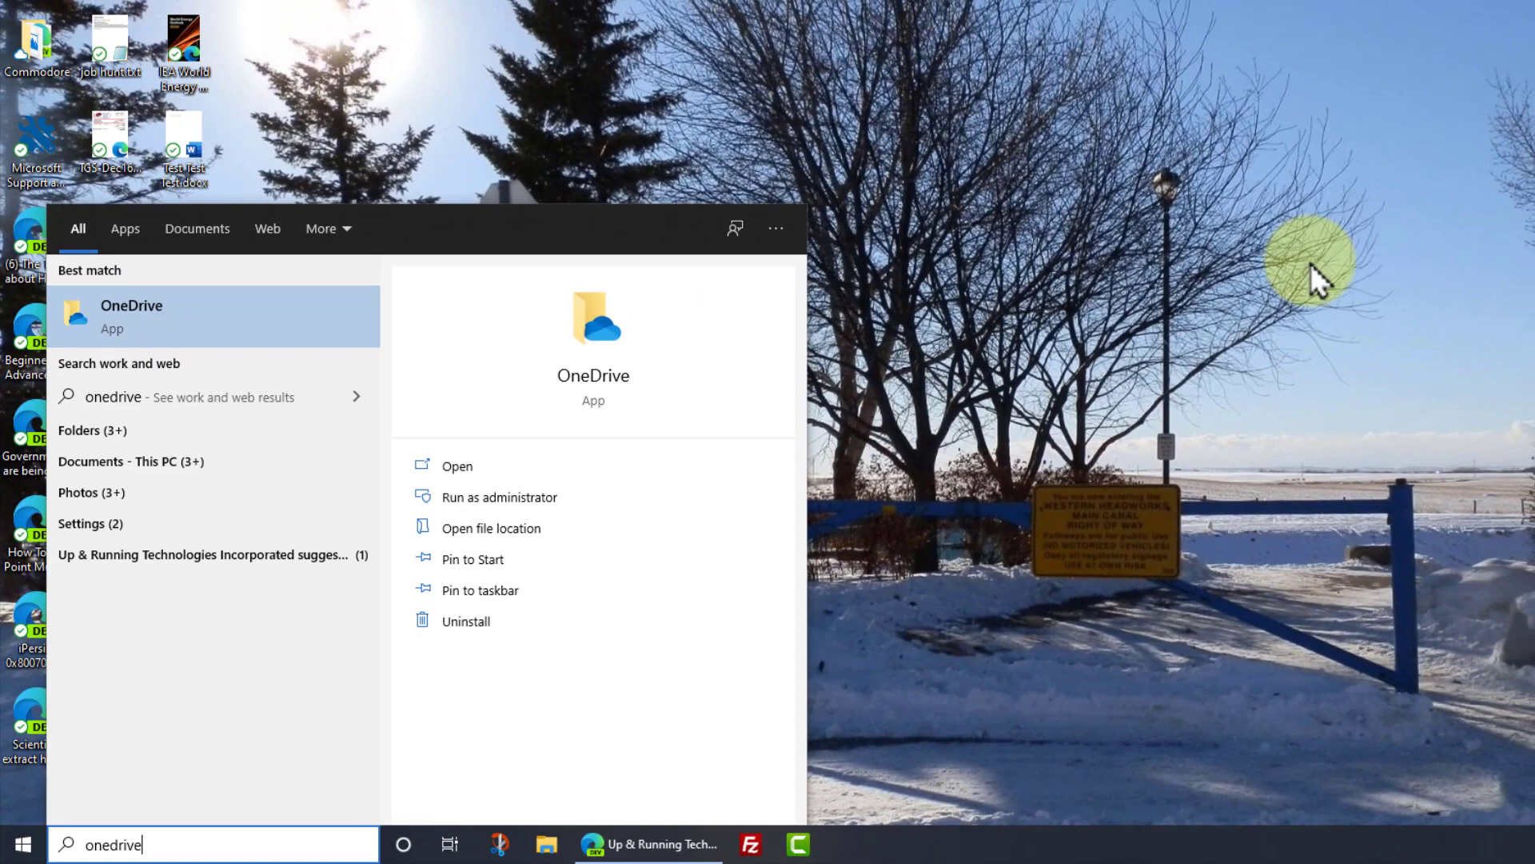
left_click(1378, 274)
left_click(1450, 846)
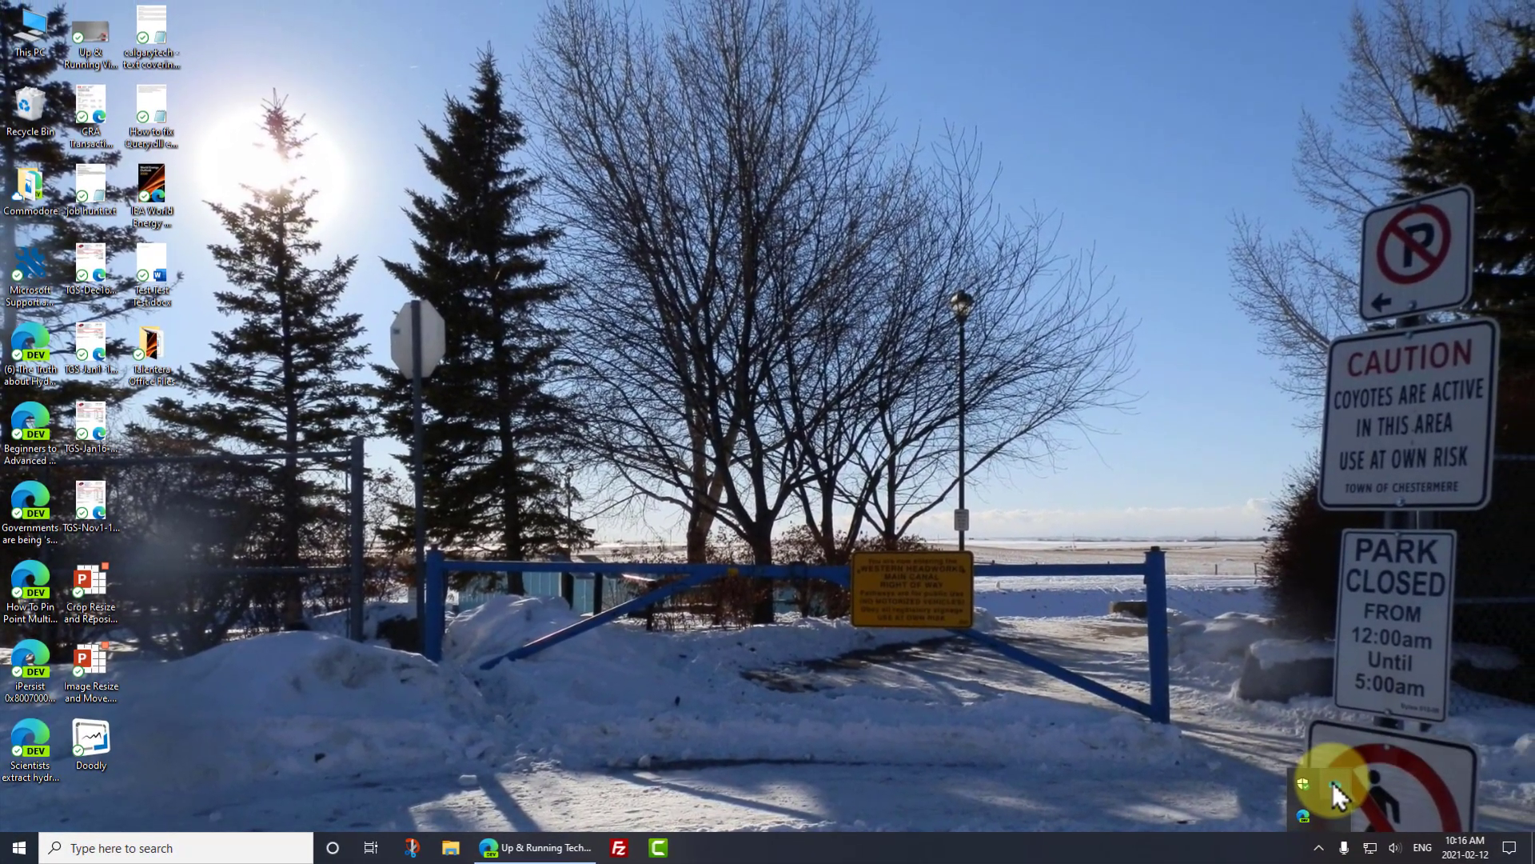
left_click(1334, 785)
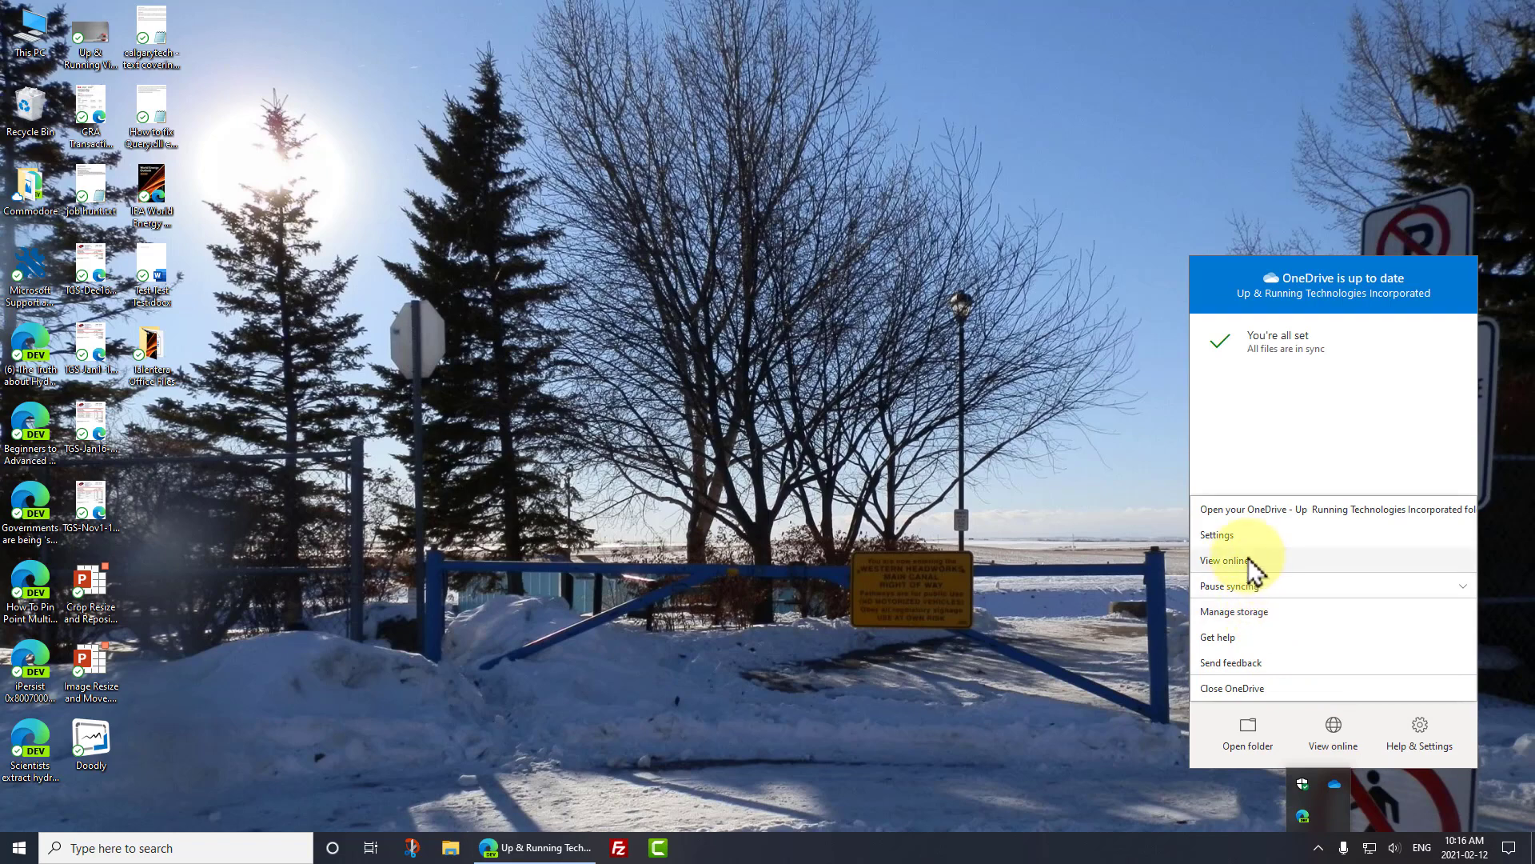
left_click(1242, 534)
left_click(704, 246)
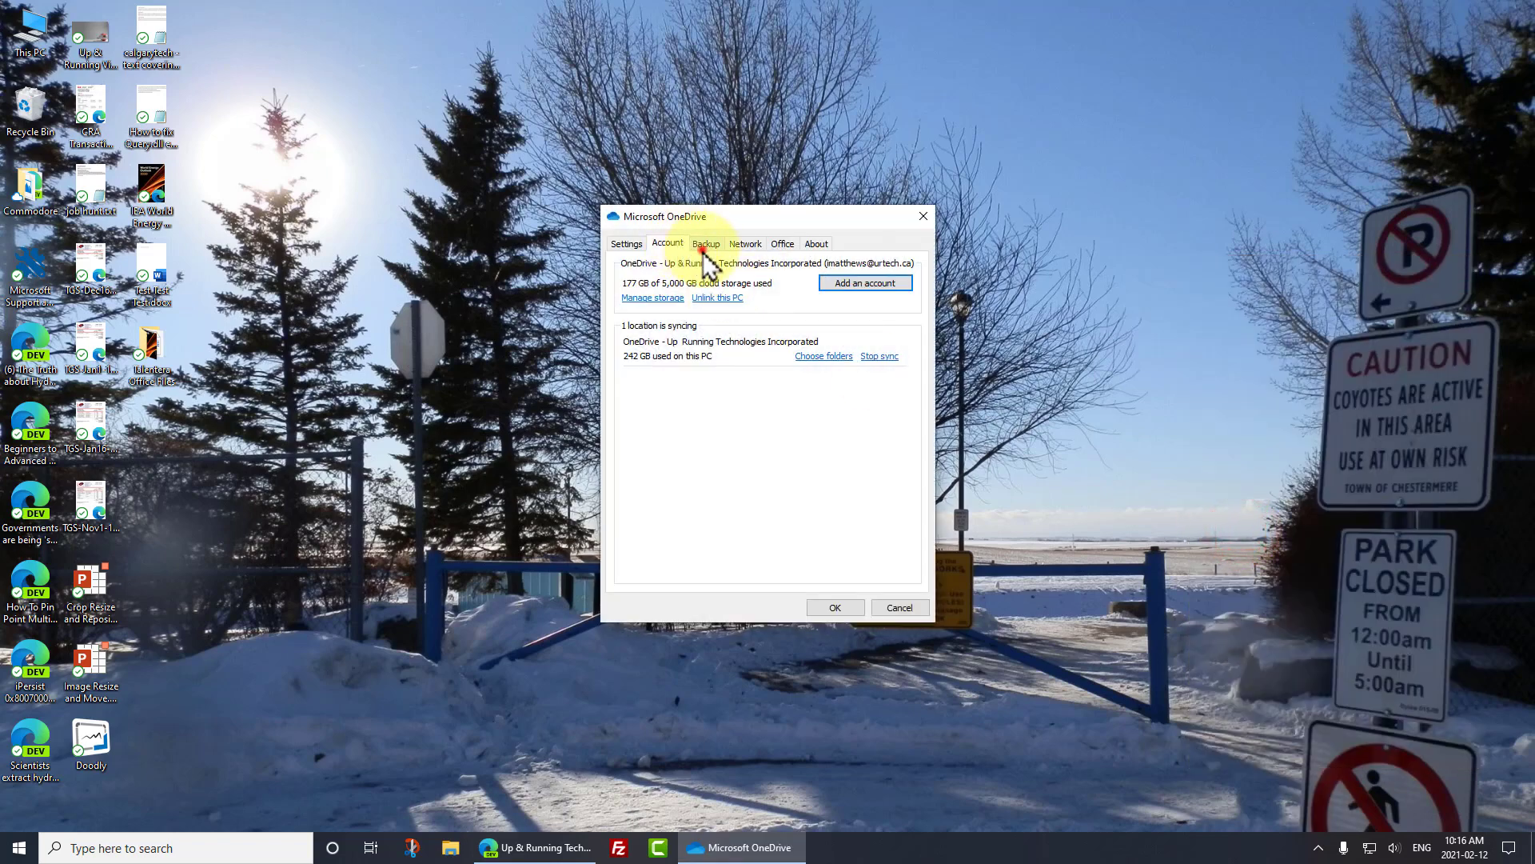
- Open folder backup management, then show OneDrive options for Up & Running Video Empty Frame.jpg
left_click(856, 285)
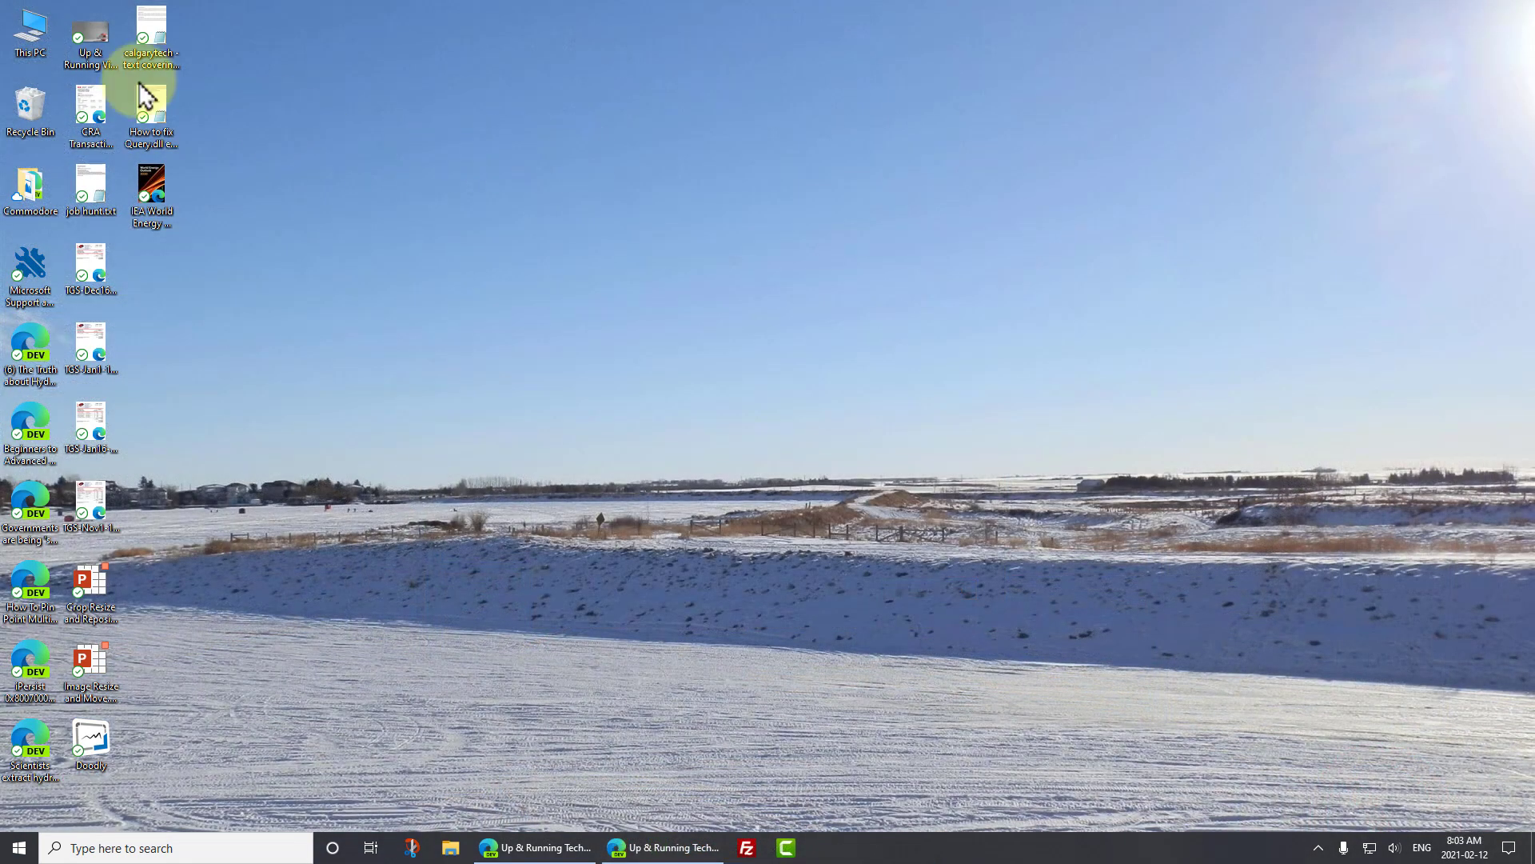
left_click(92, 38)
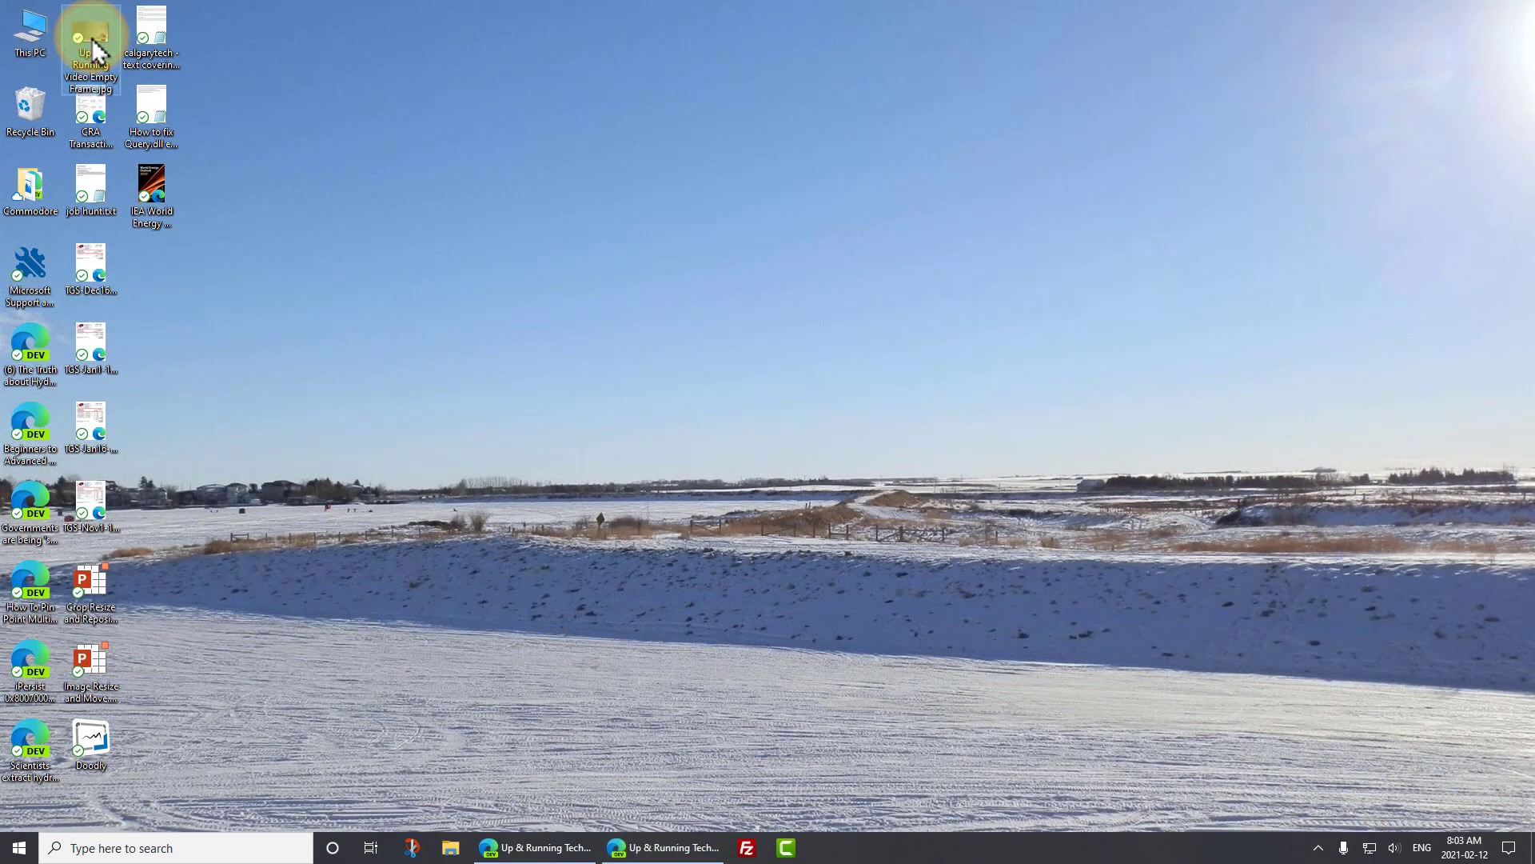
right_click(92, 44)
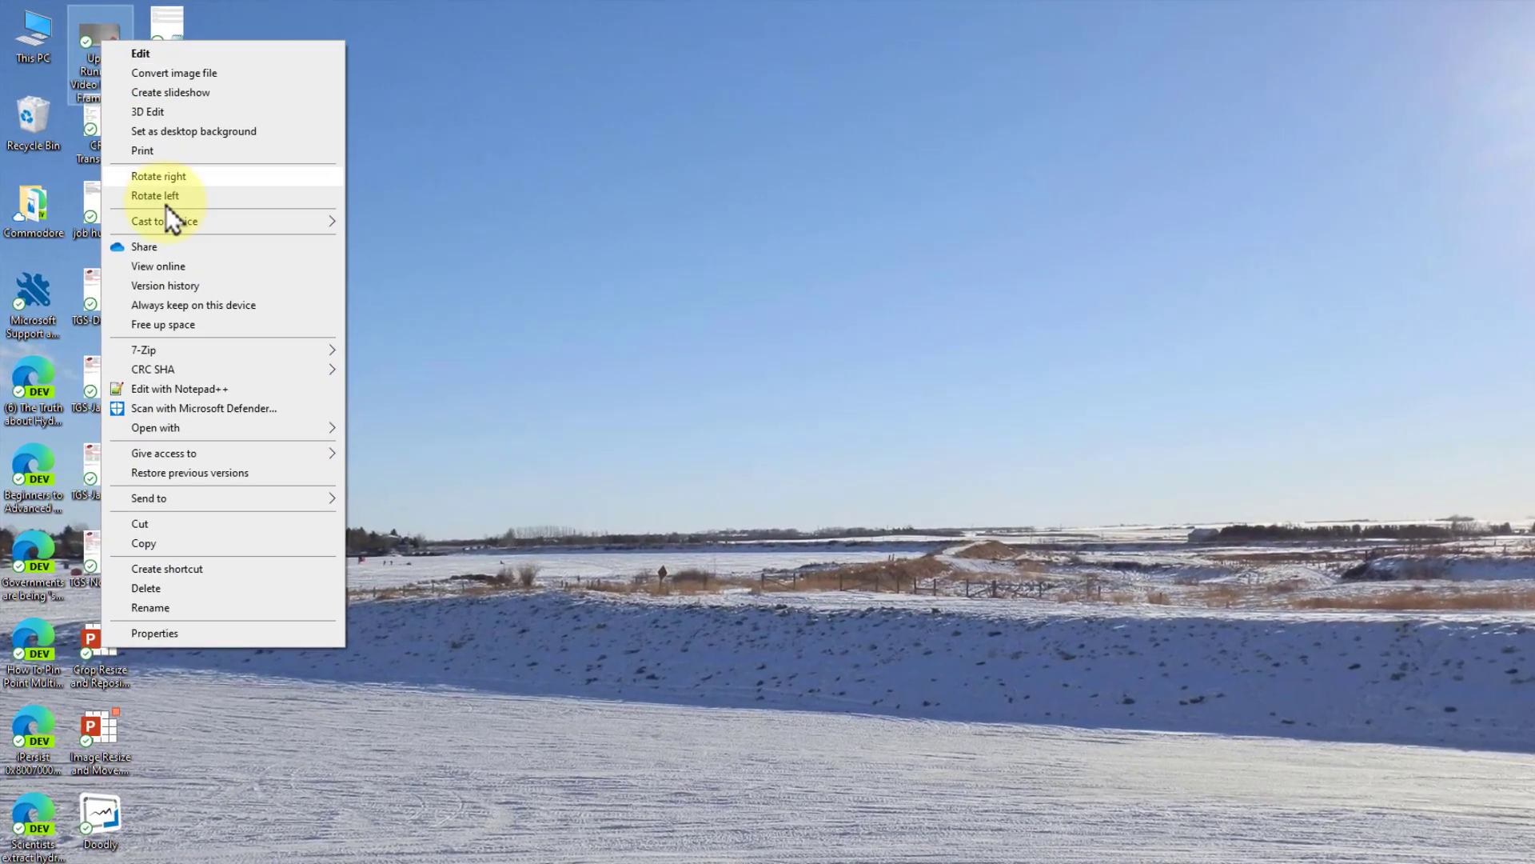
- Start a new Outlook email to the recipient's address, subject 'Here is the File', and list recent attachable files
left_click(496, 436)
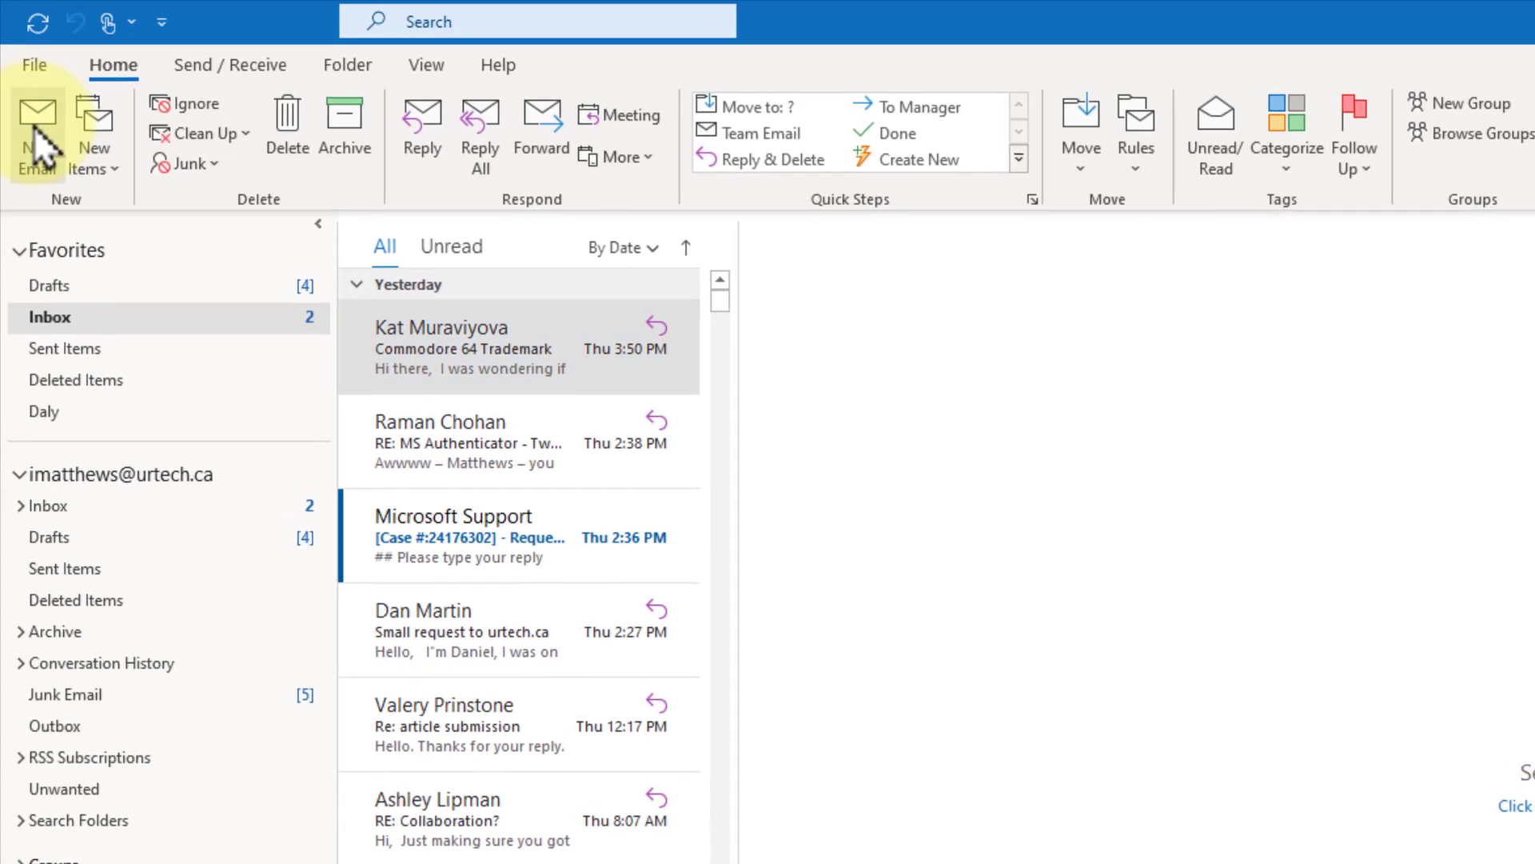
left_click(36, 144)
type("iasdflkjhasfd@gmilaasdf.com")
key("Tab")
type("Hee")
type("e is the File")
key("Tab")
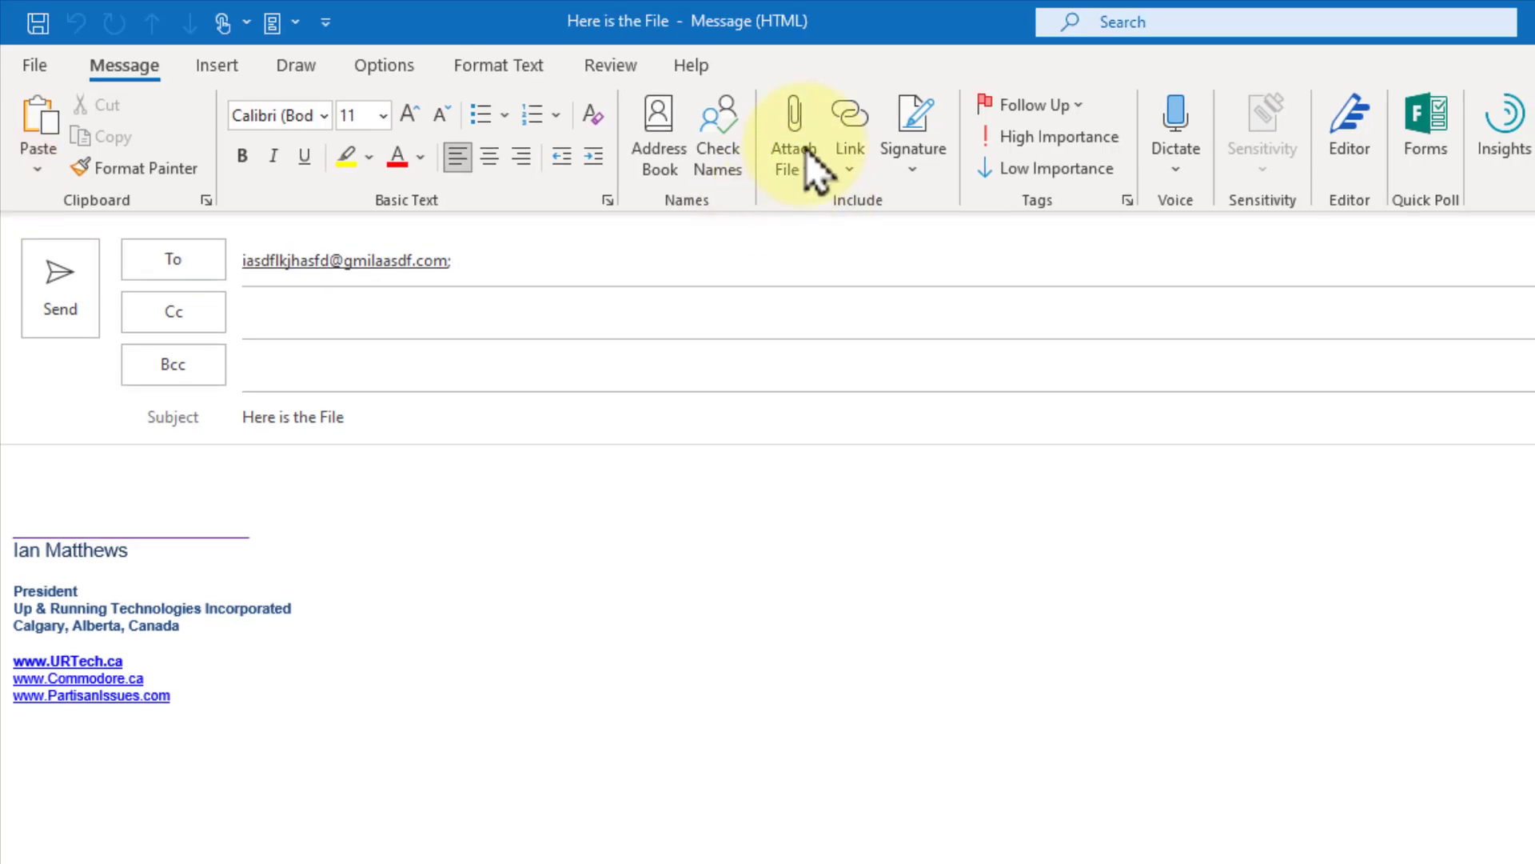
left_click(803, 158)
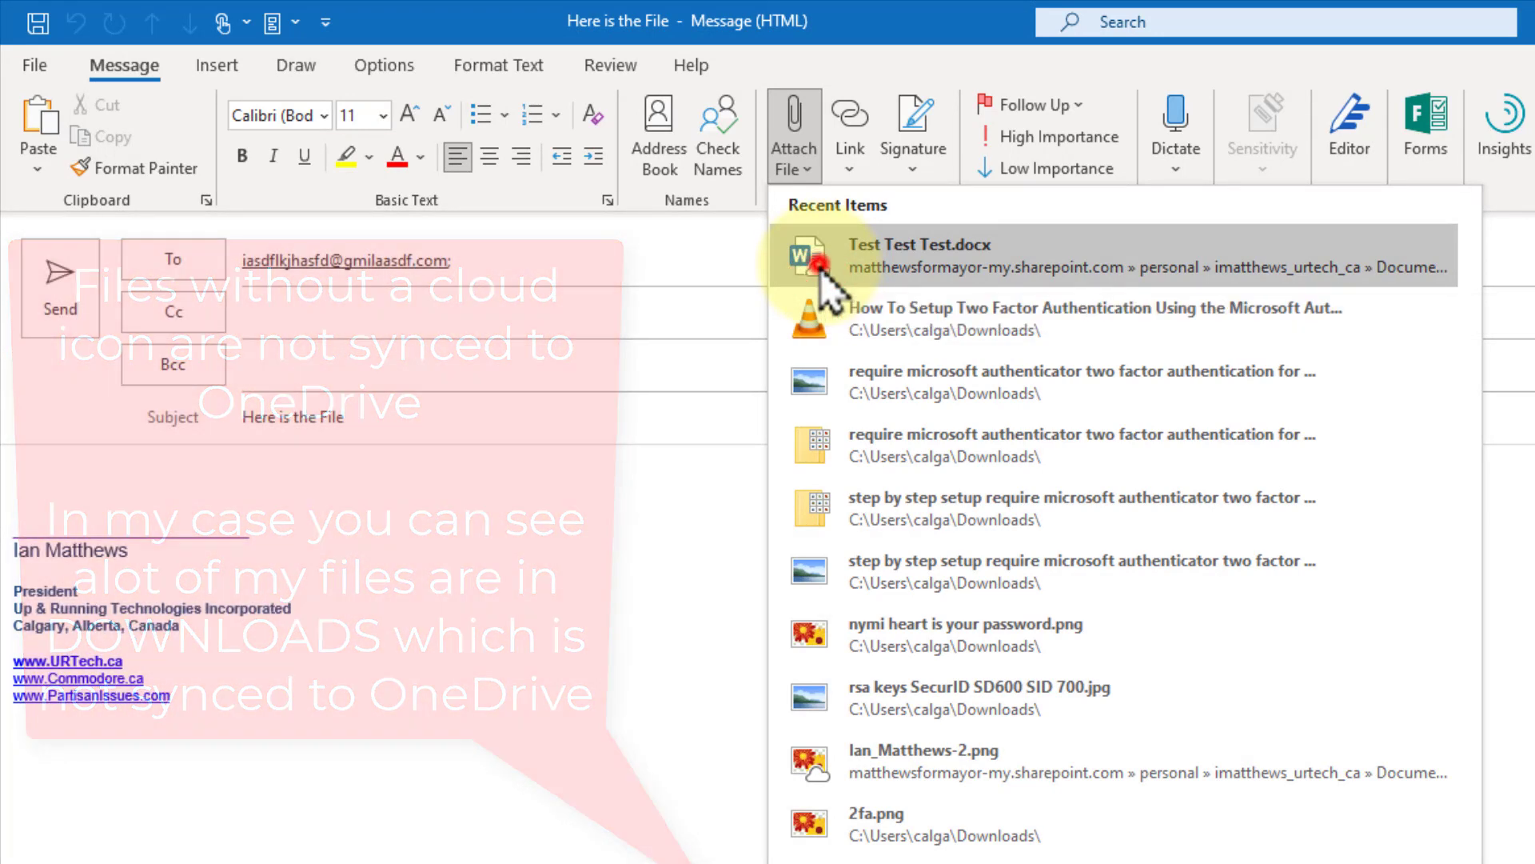
- Choose Test Test Test.docx from the recent files to attach
left_click(821, 272)
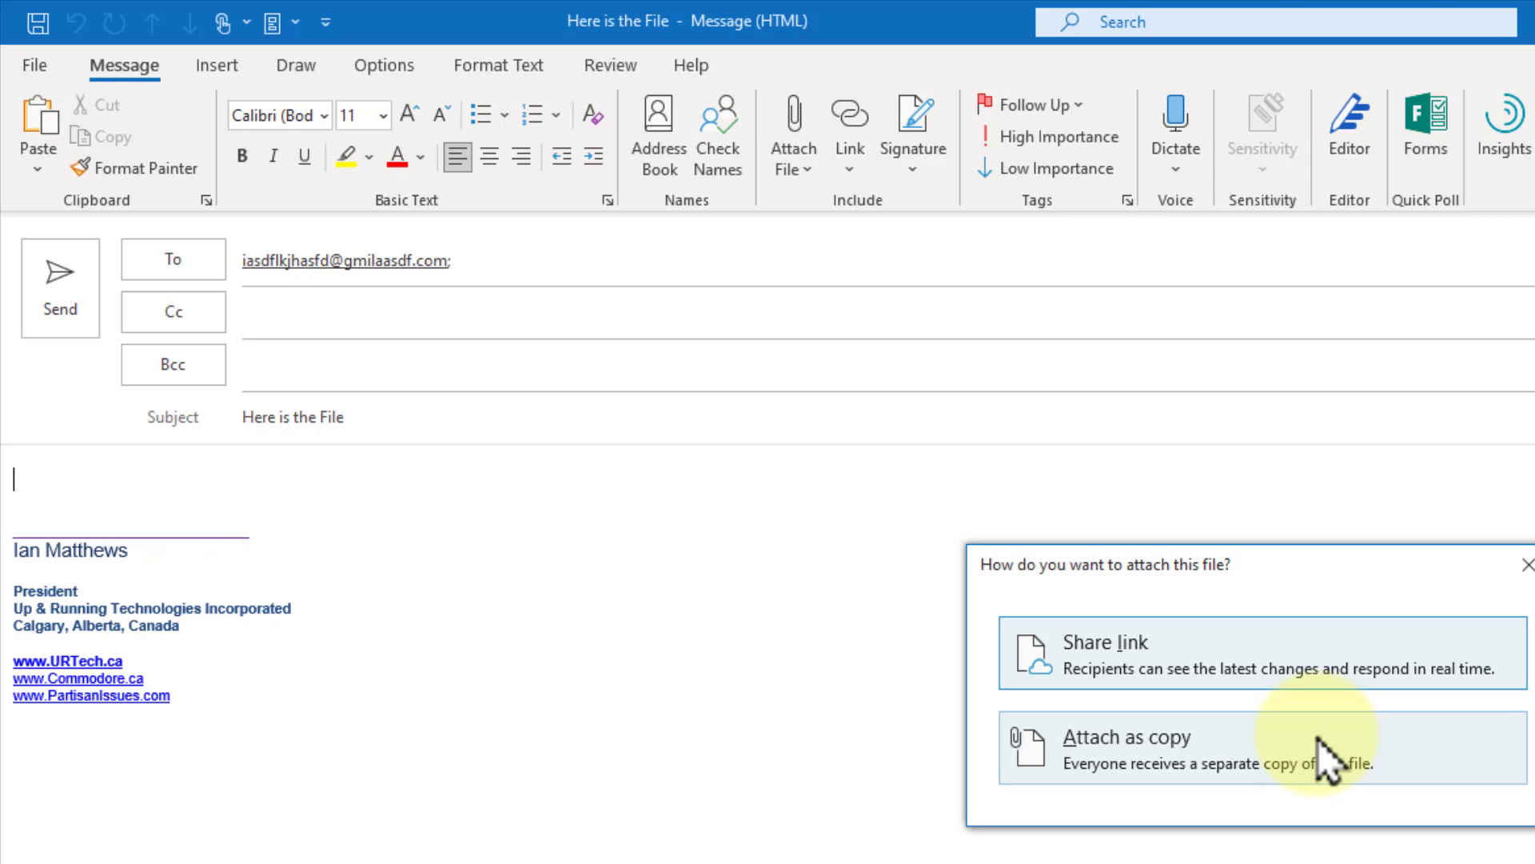
- Attach Test Test Test.docx as a shared link with Anyone can view permission
left_click(1279, 663)
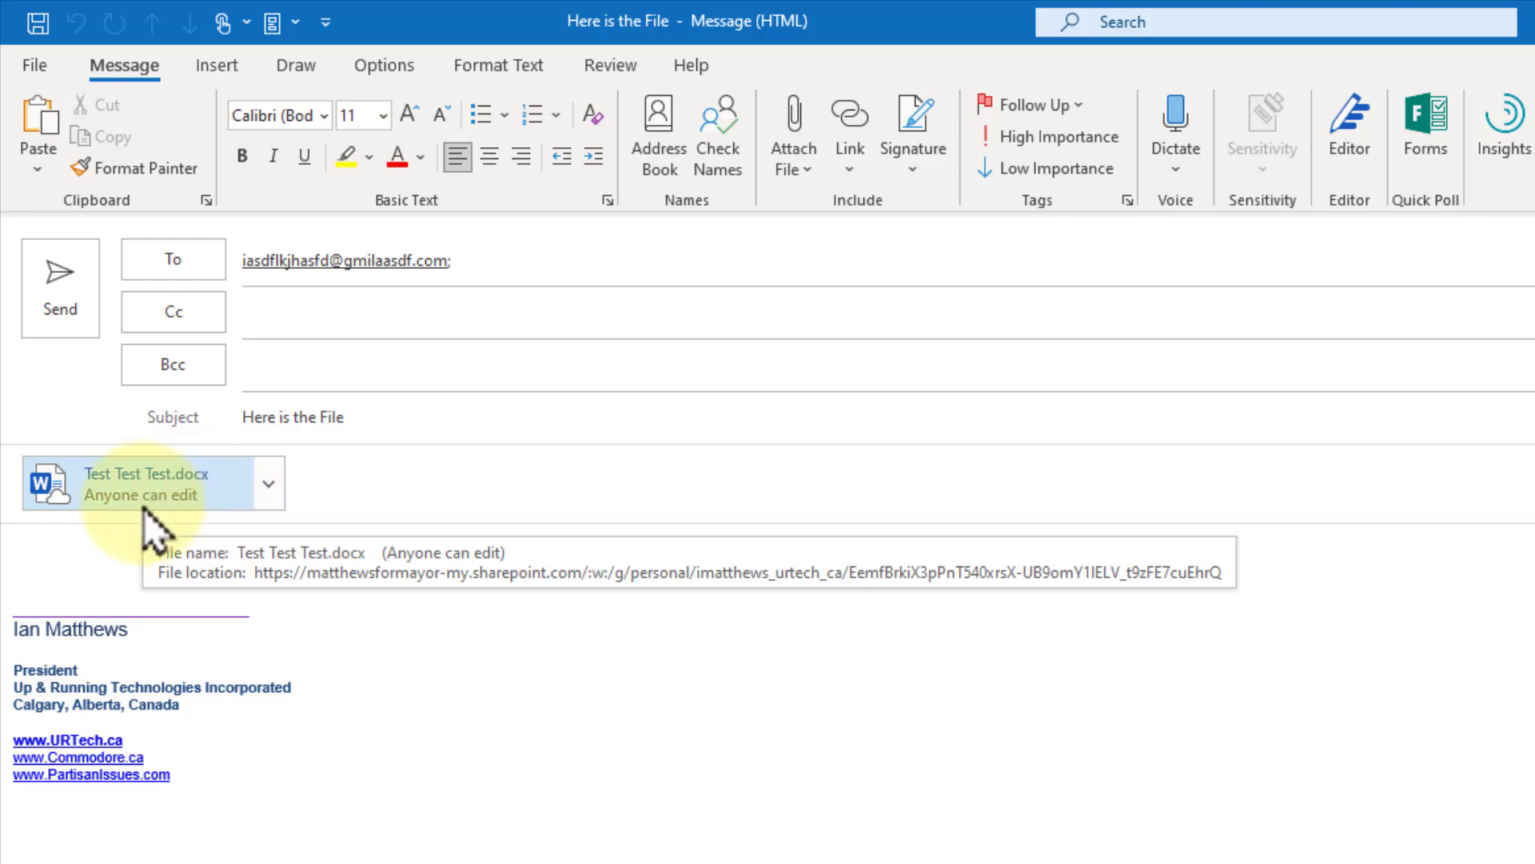
left_click(268, 490)
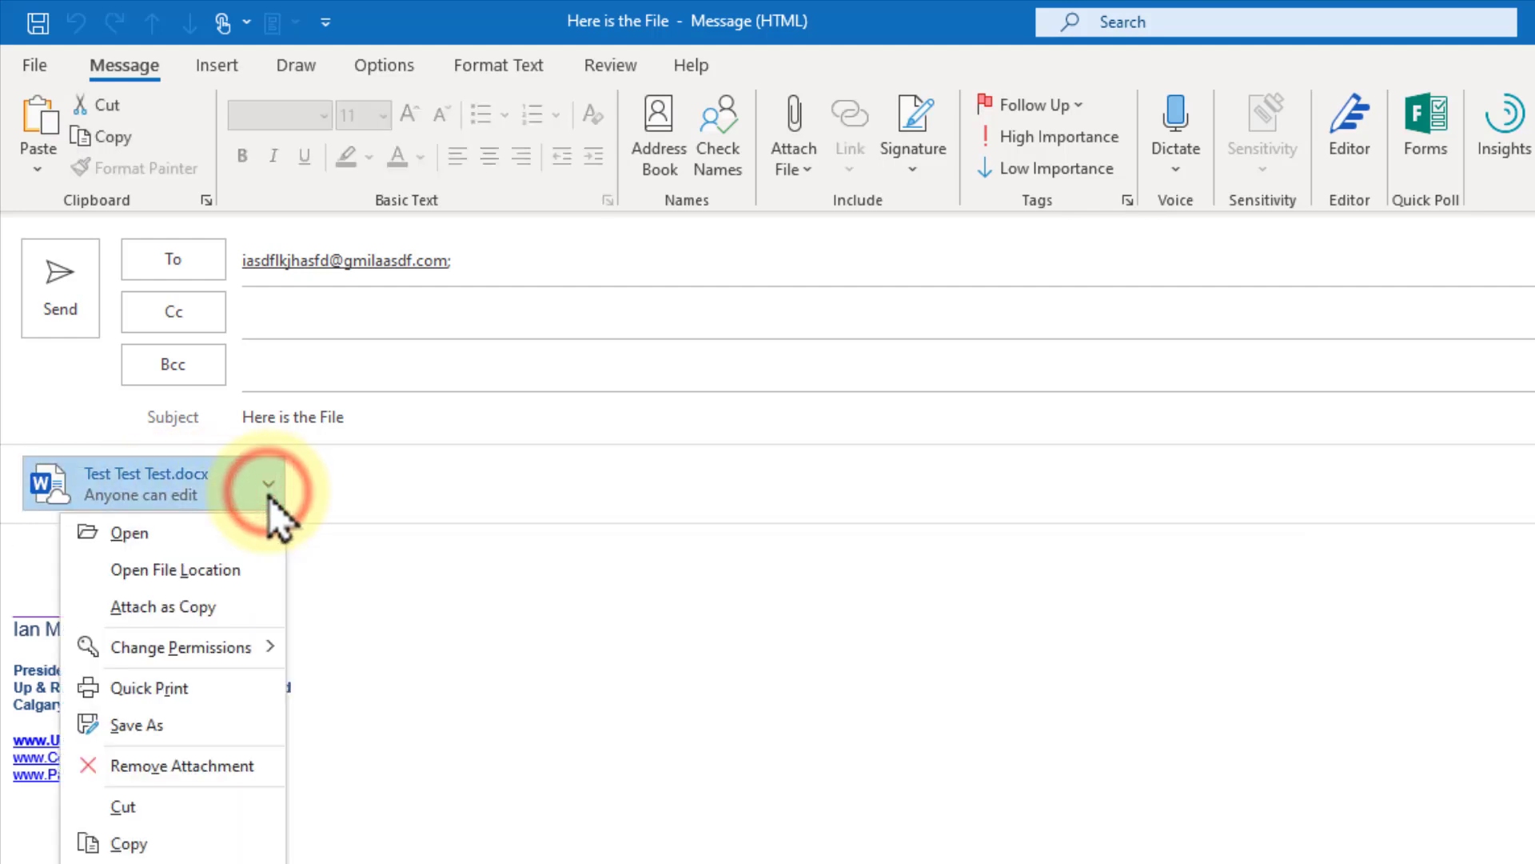
left_click(253, 646)
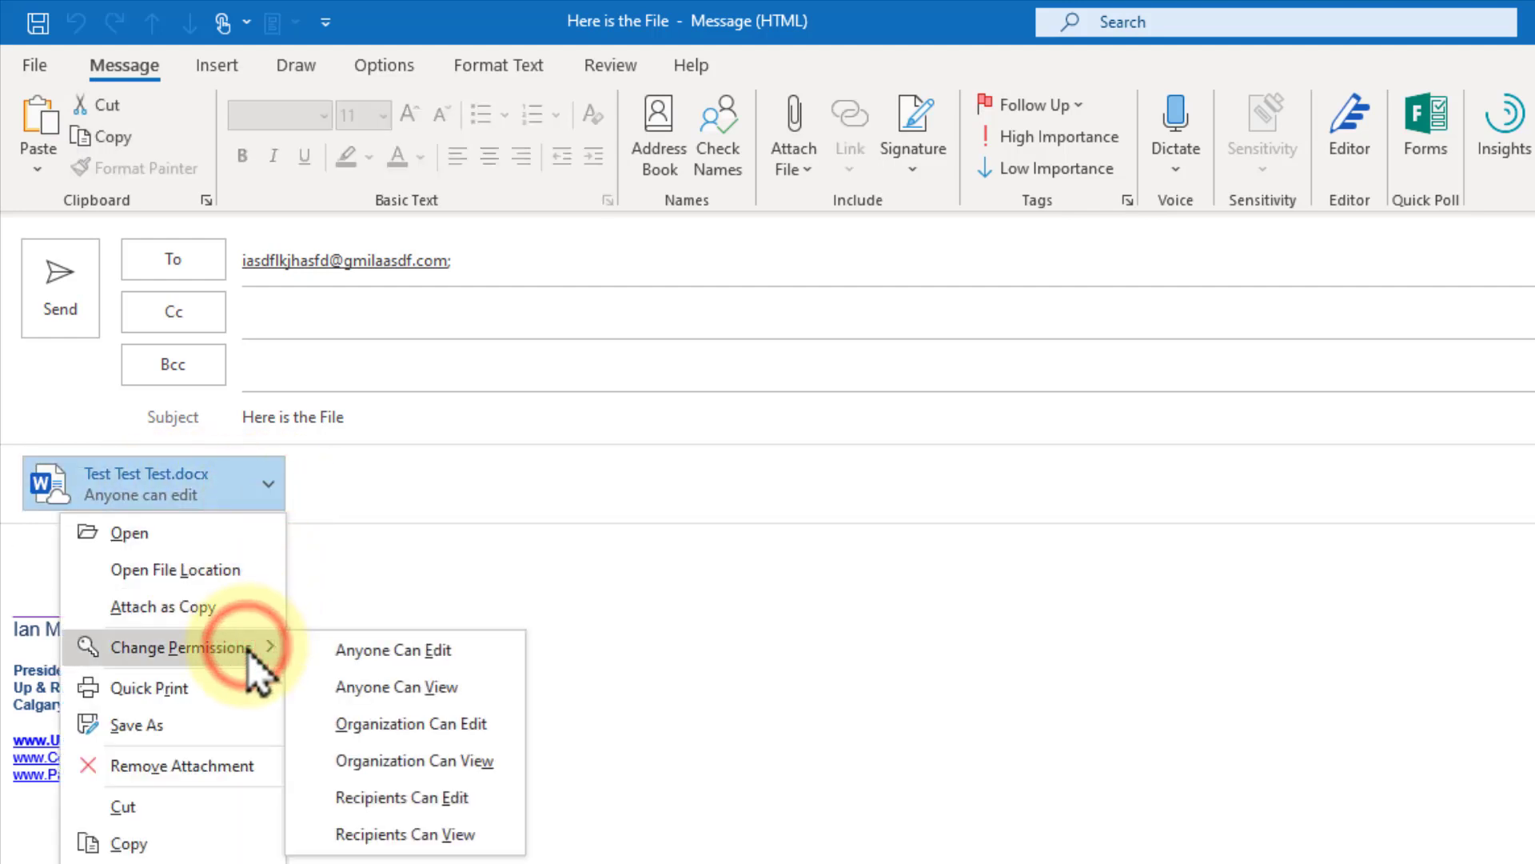
left_click(399, 694)
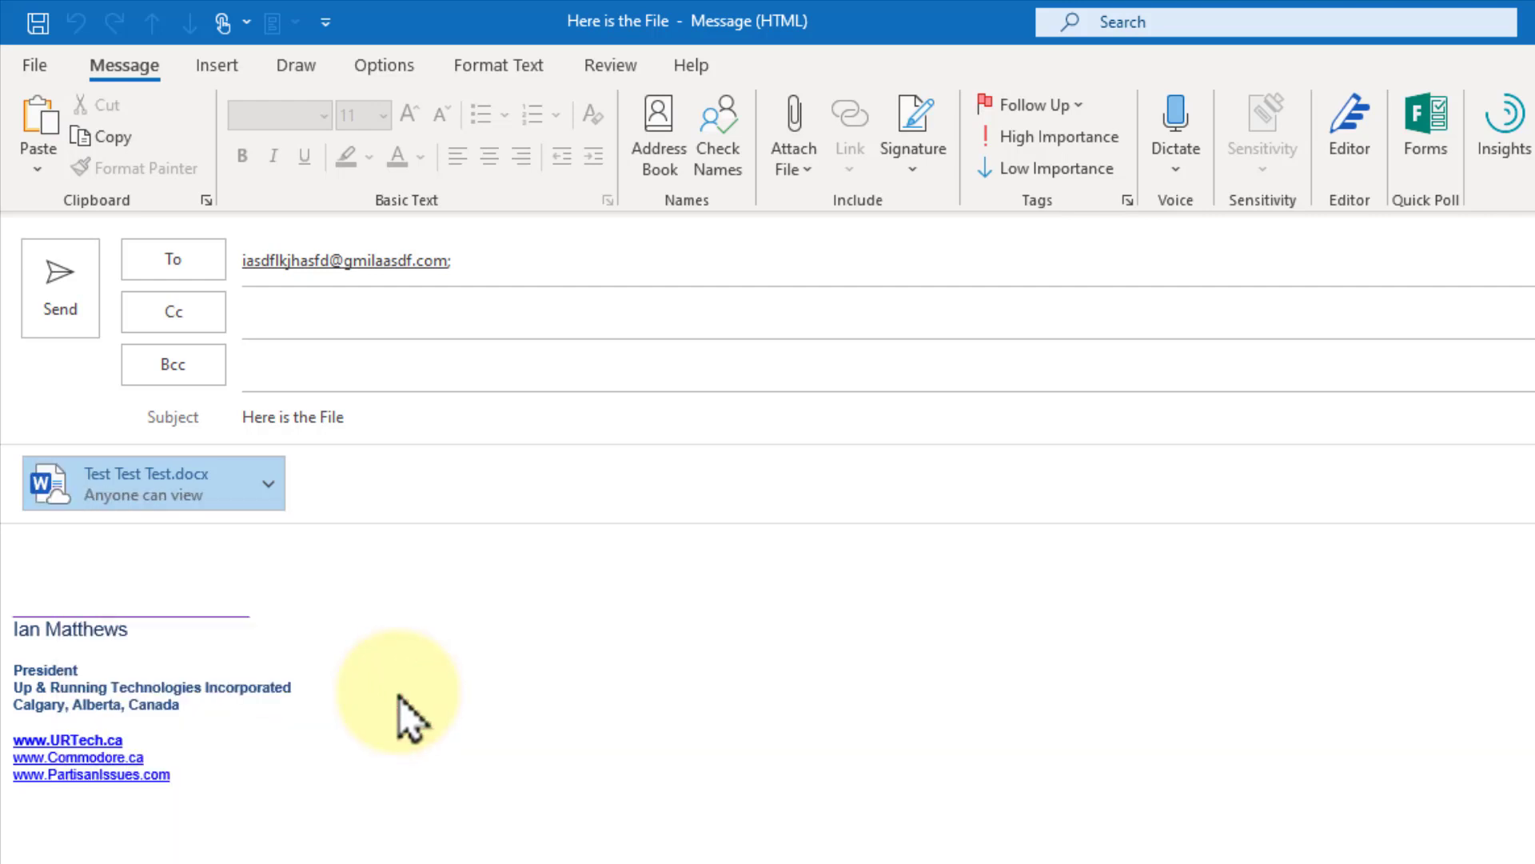
left_click(79, 544)
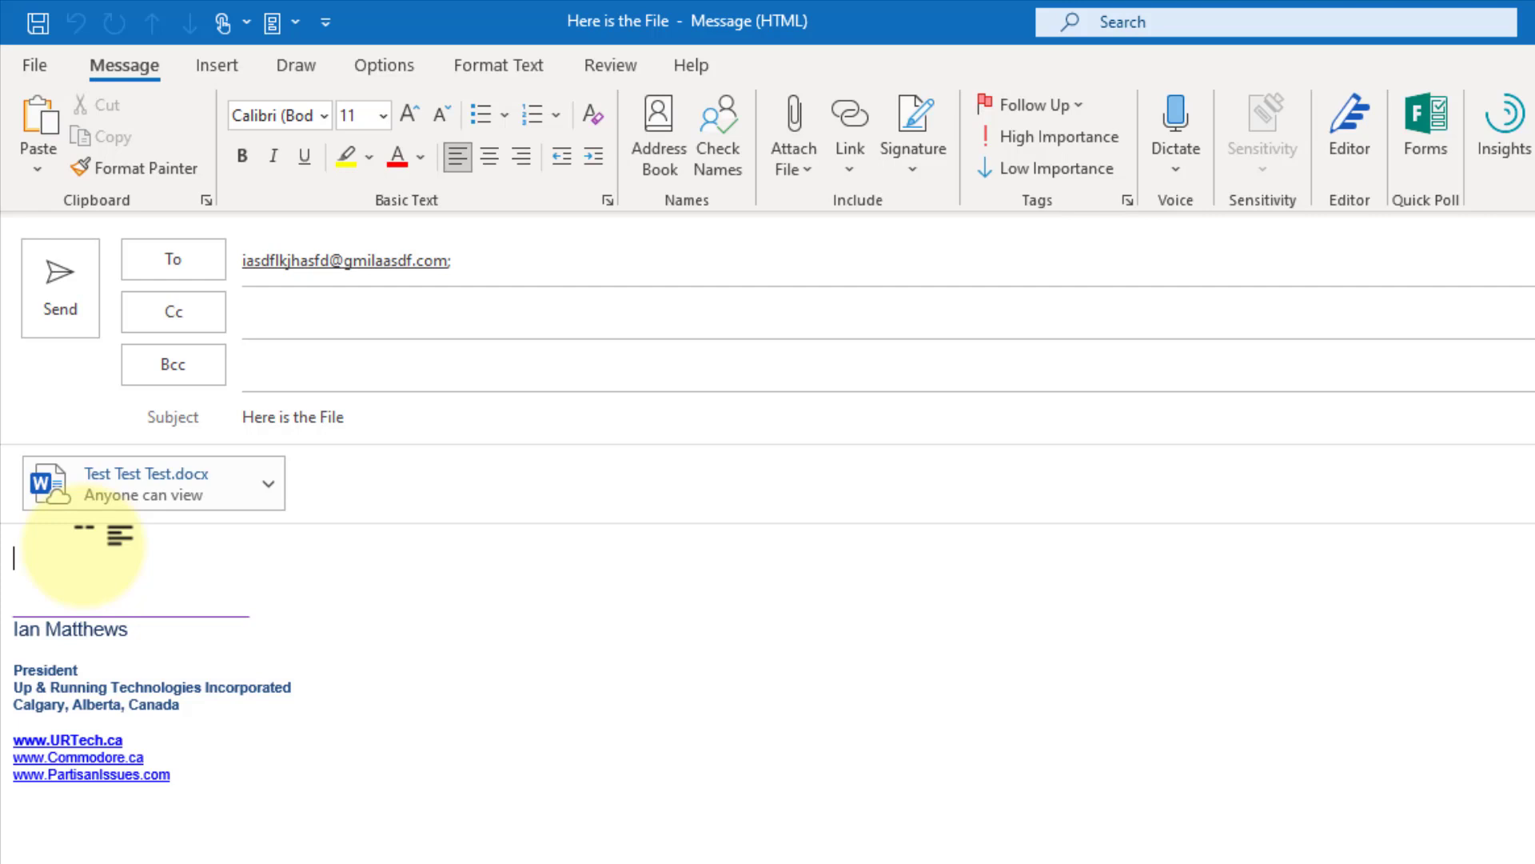
left_click(264, 352)
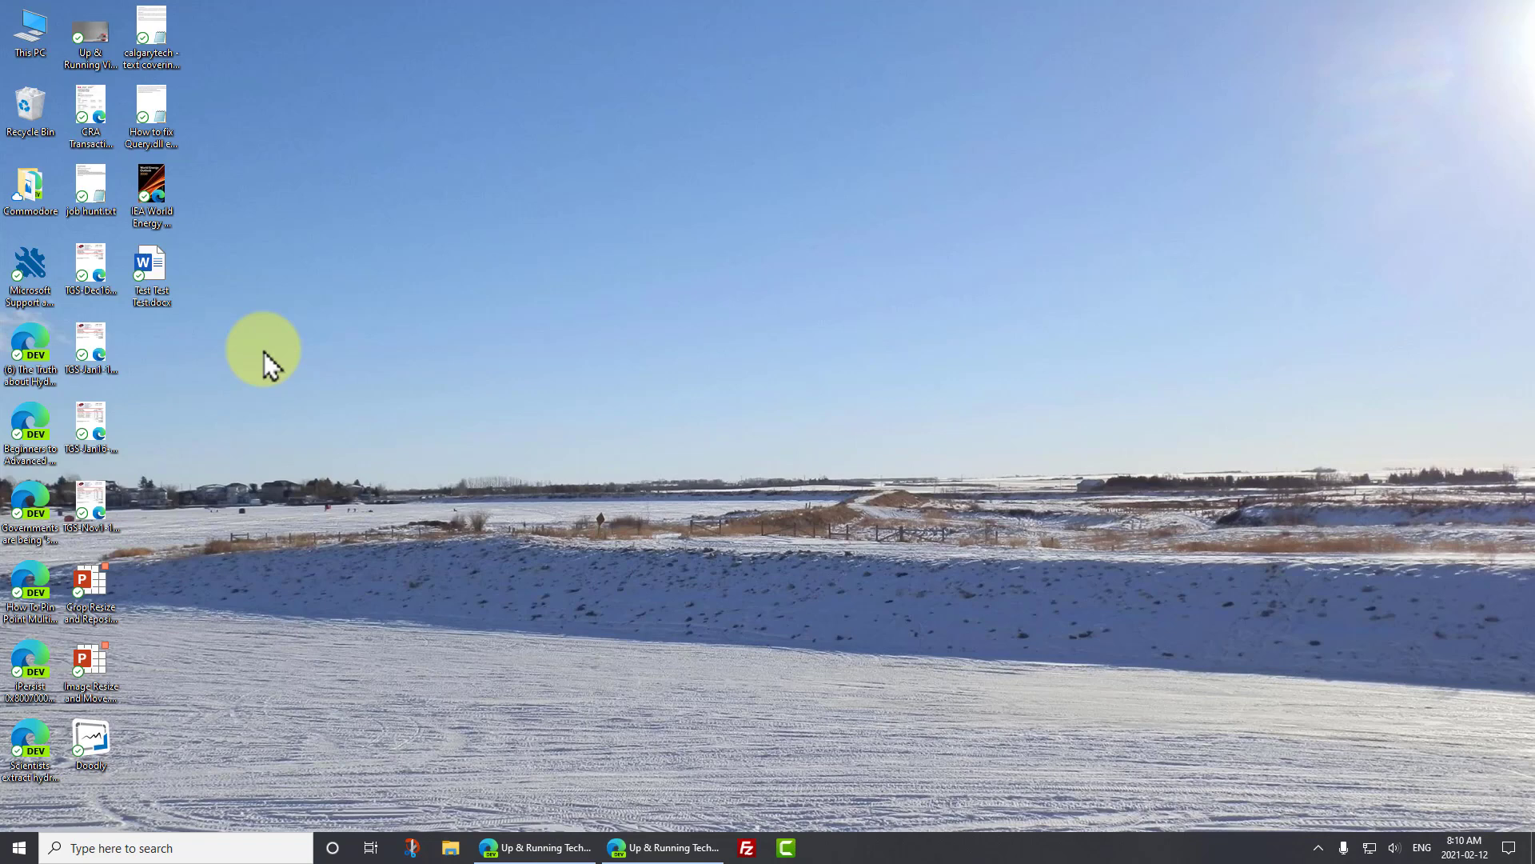
- Create a new desktop folder named 'Talentera Office Files'
right_click(264, 352)
left_click(346, 579)
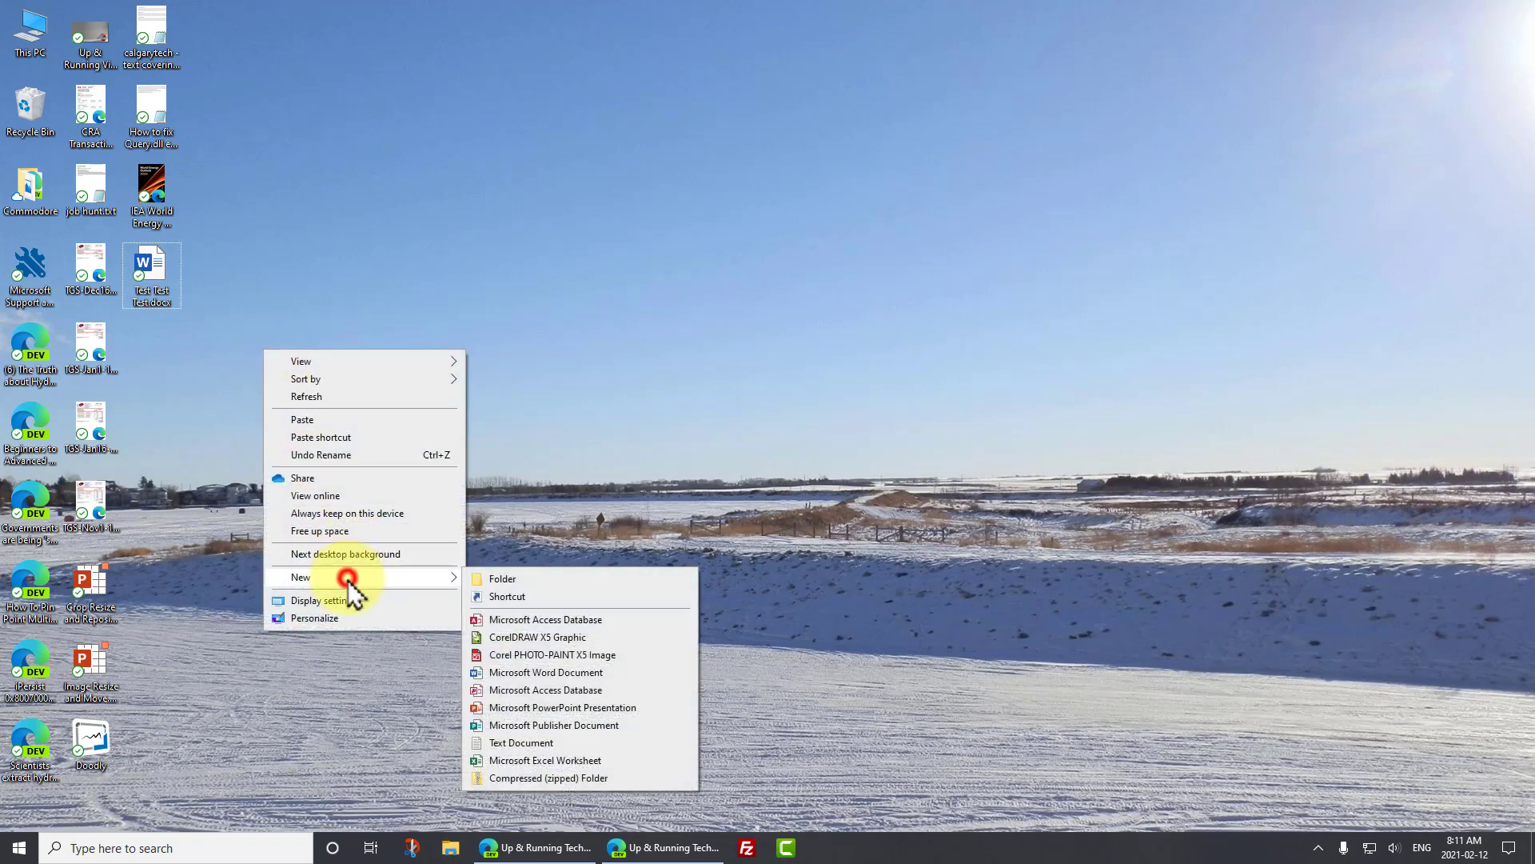
left_click(493, 581)
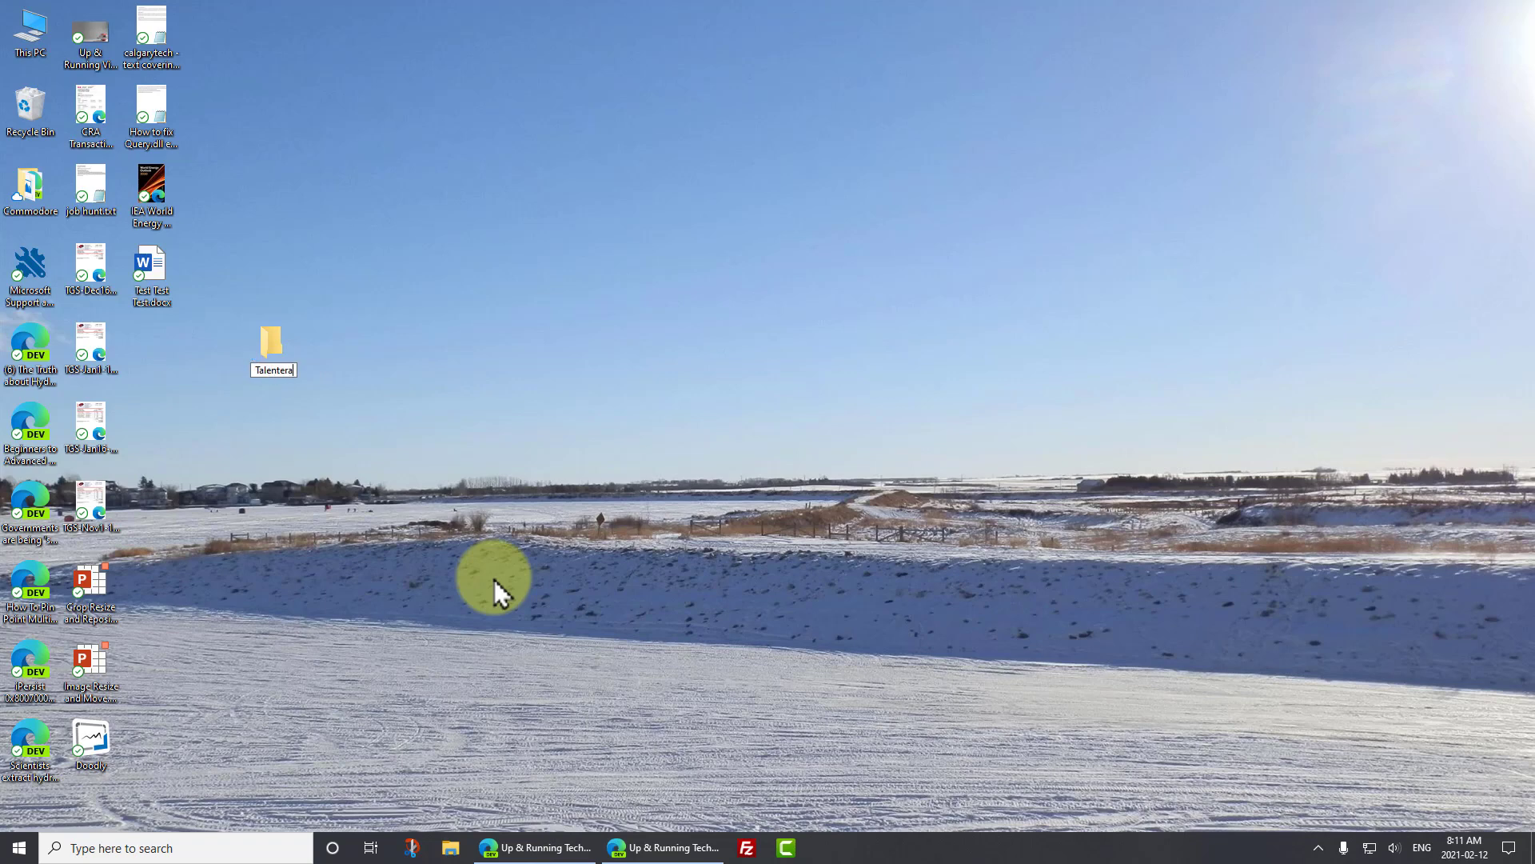
type("fice Files")
key("Return")
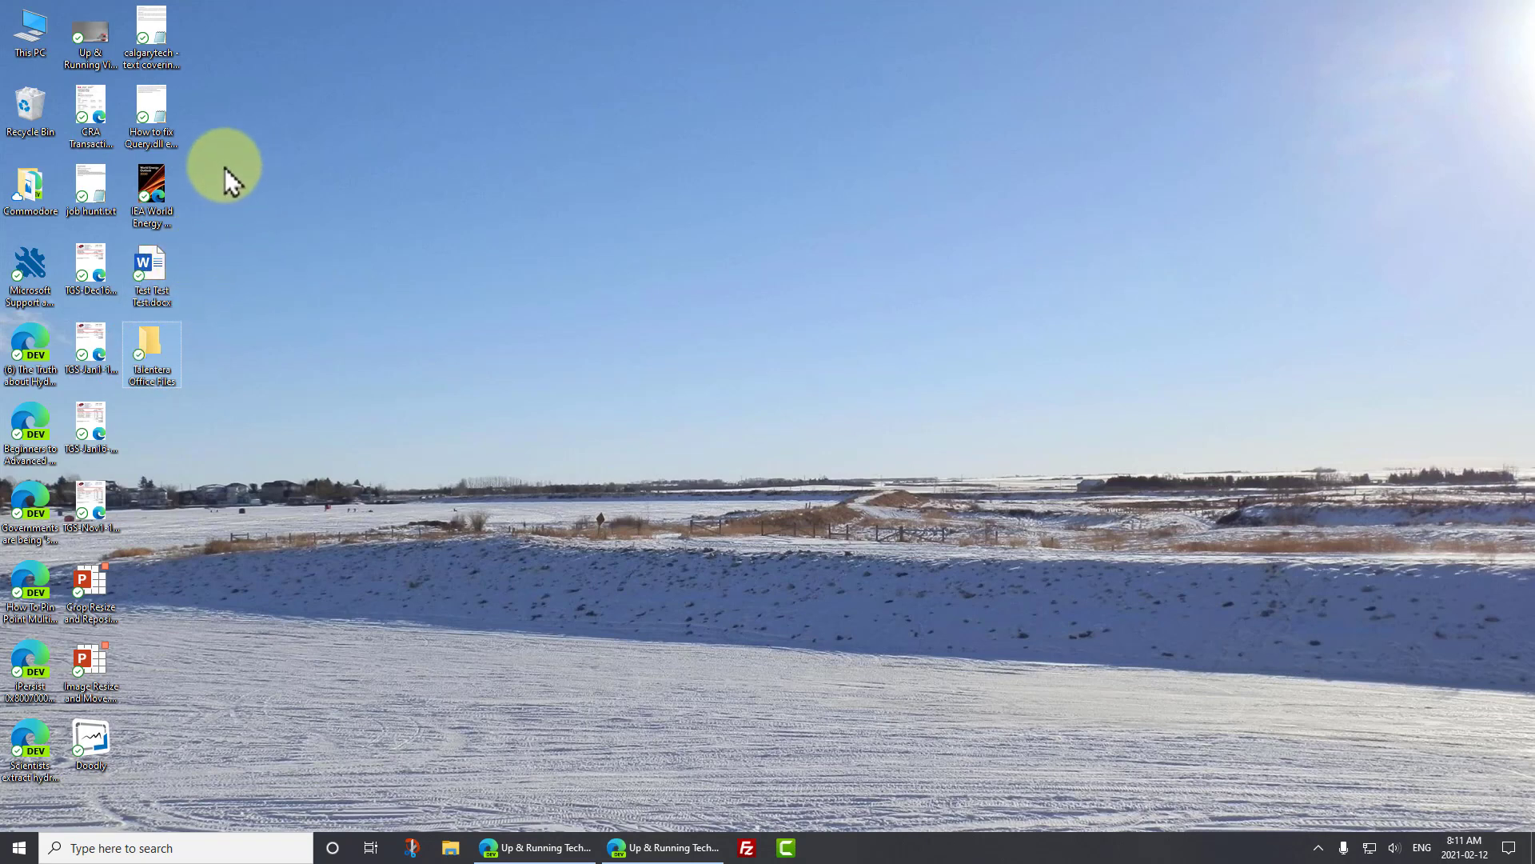
- Copy the IEA World Energy PDF, the test document and the Up & Running image into Talentera Office Files
left_click_drag(224, 166, 146, 282)
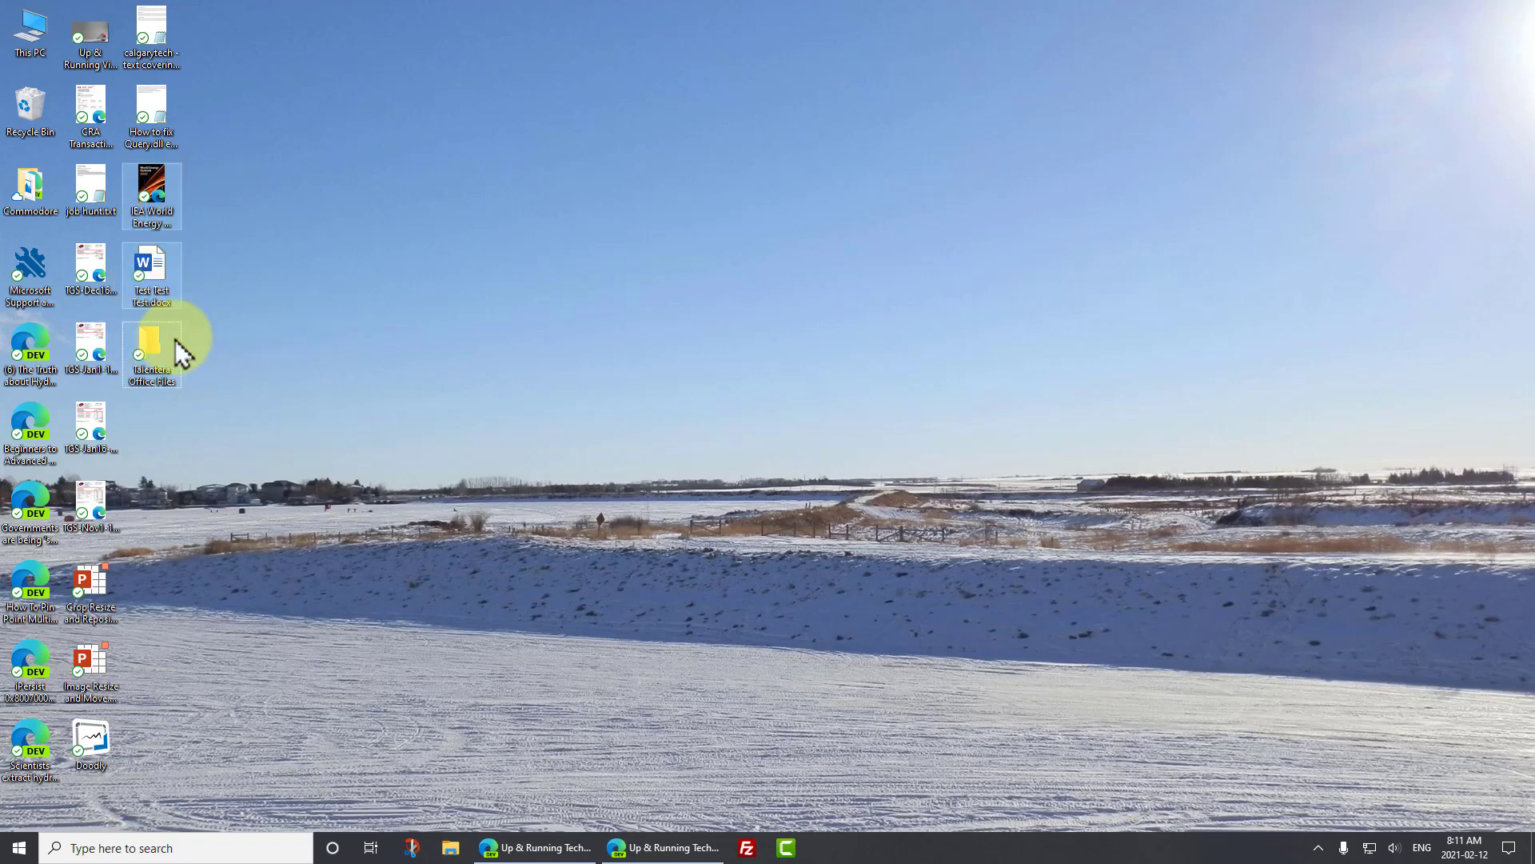
left_click(240, 245)
left_click_drag(267, 158, 148, 350)
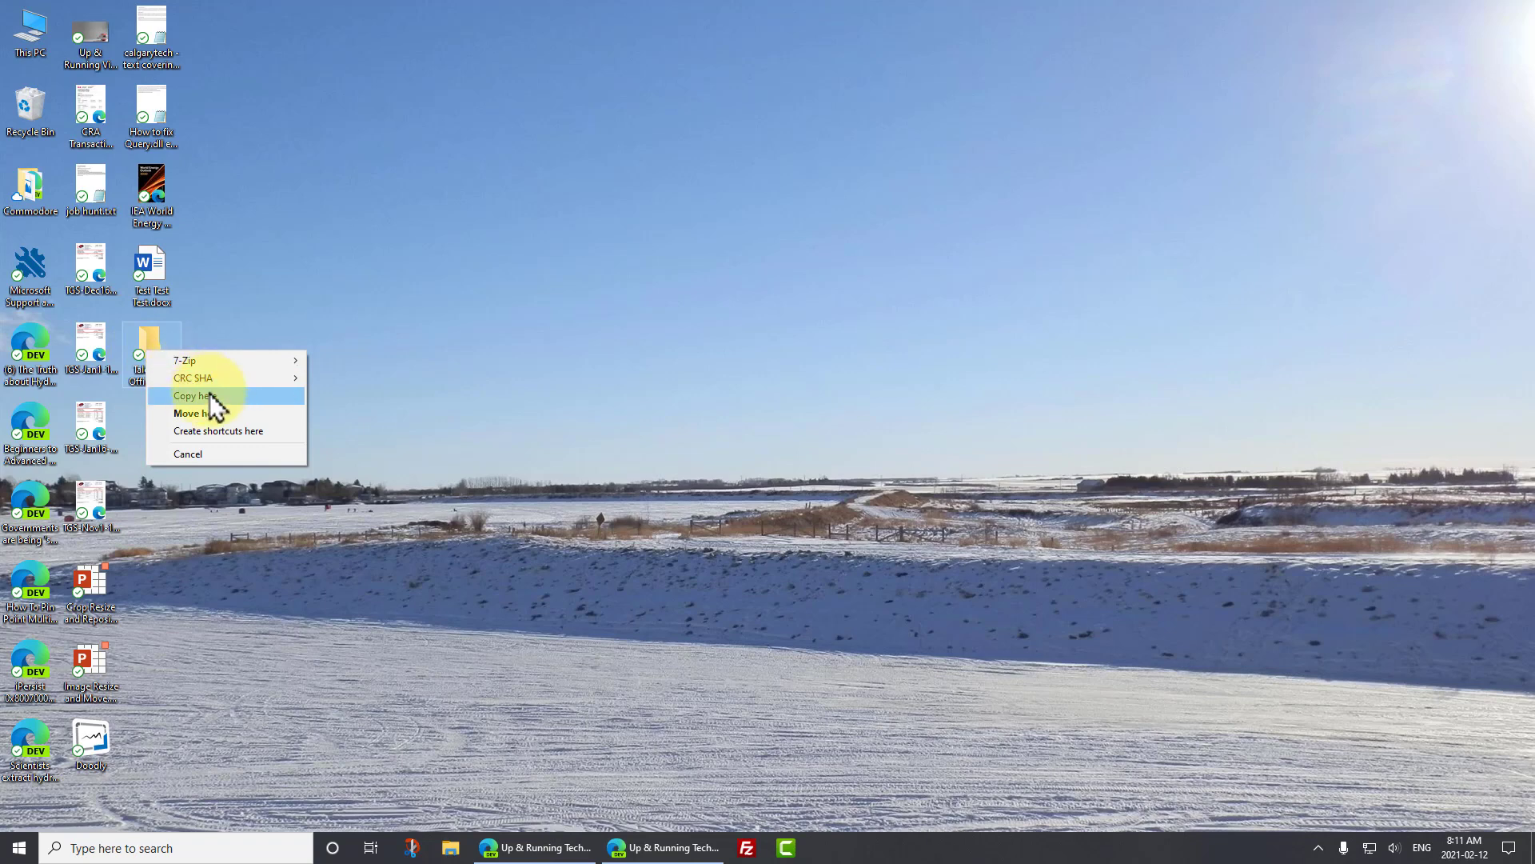
left_click(209, 395)
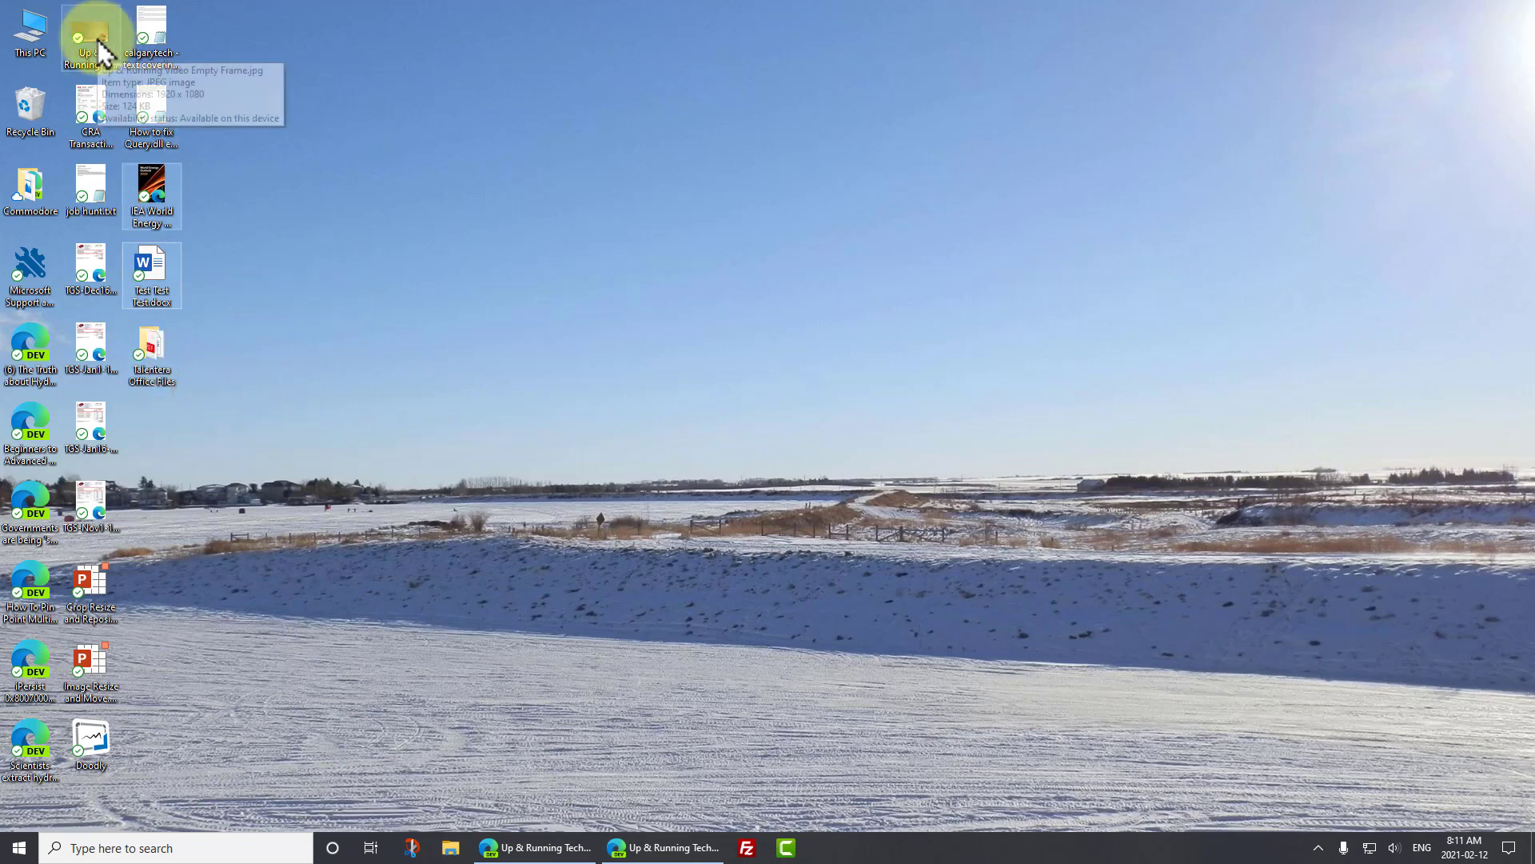
left_click_drag(98, 40, 155, 346)
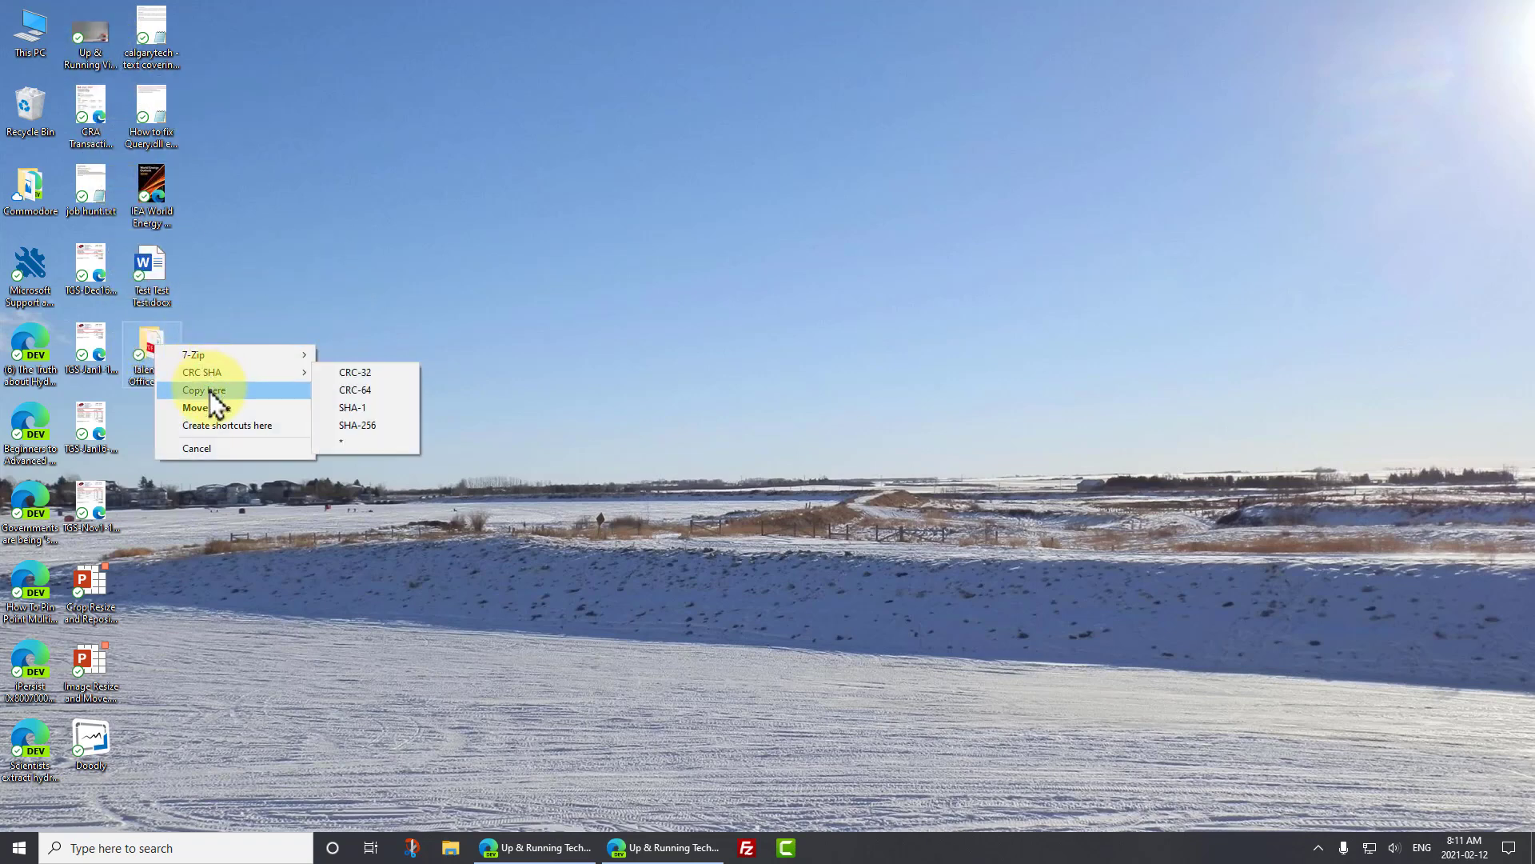
left_click(210, 391)
- Open Talentera Office Files and create an HR Files subfolder inside it
double_click(154, 346)
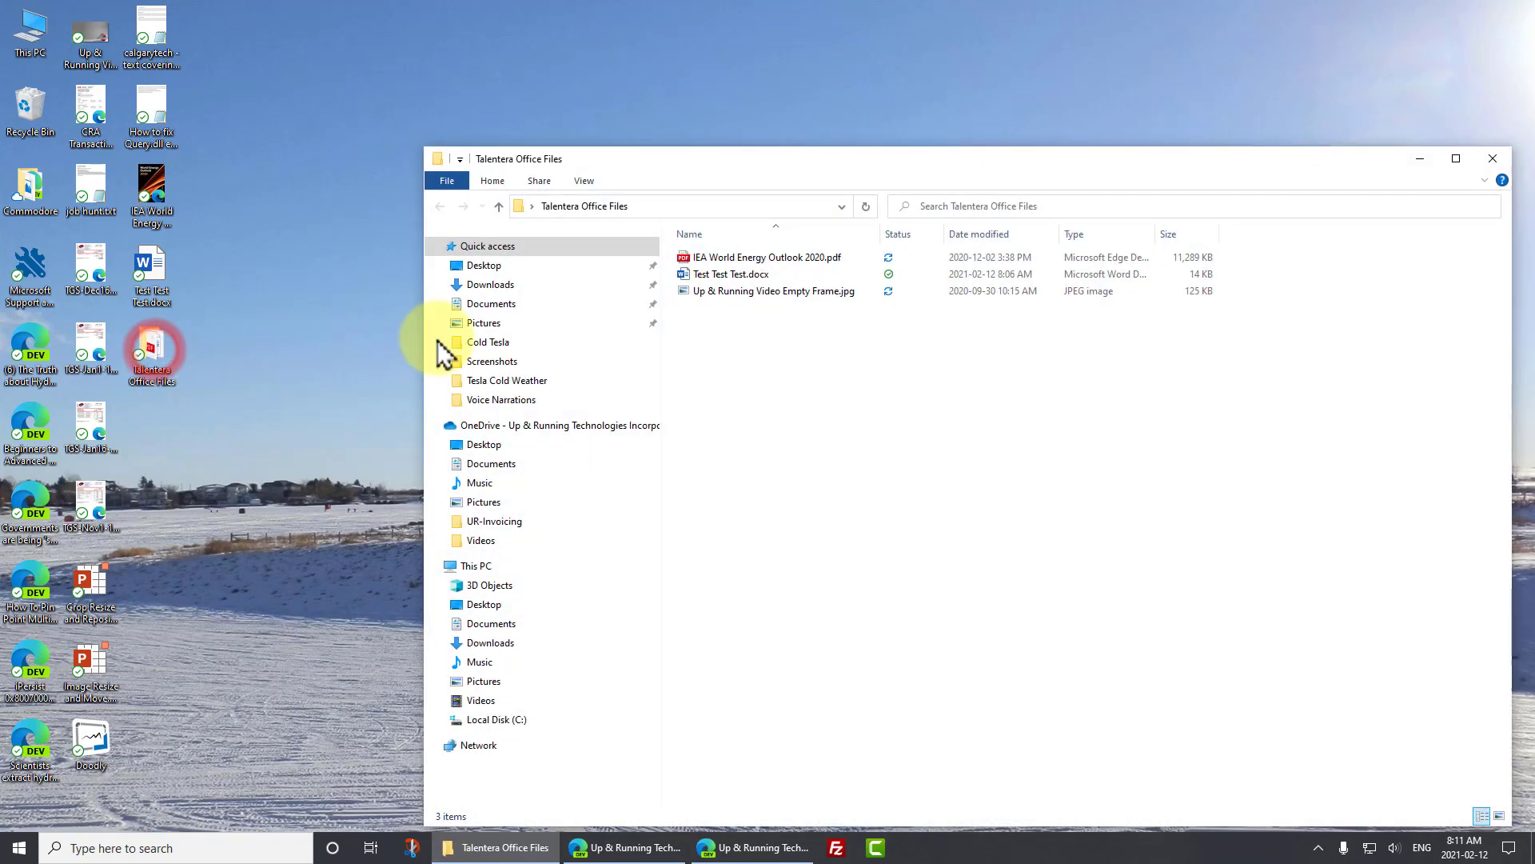
left_click_drag(760, 158, 561, 70)
right_click(508, 284)
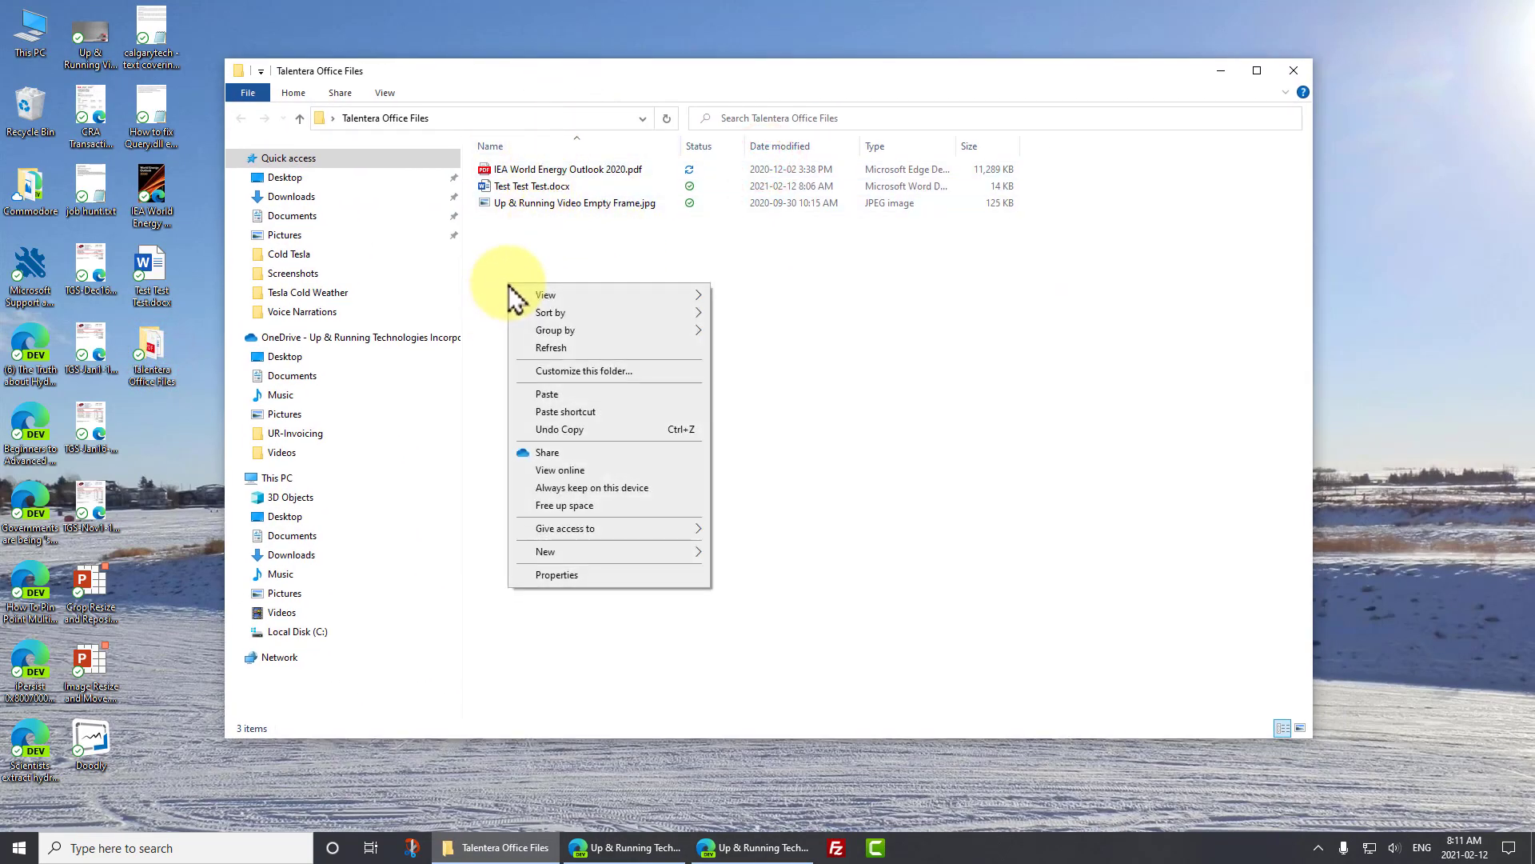
left_click(607, 551)
left_click(744, 553)
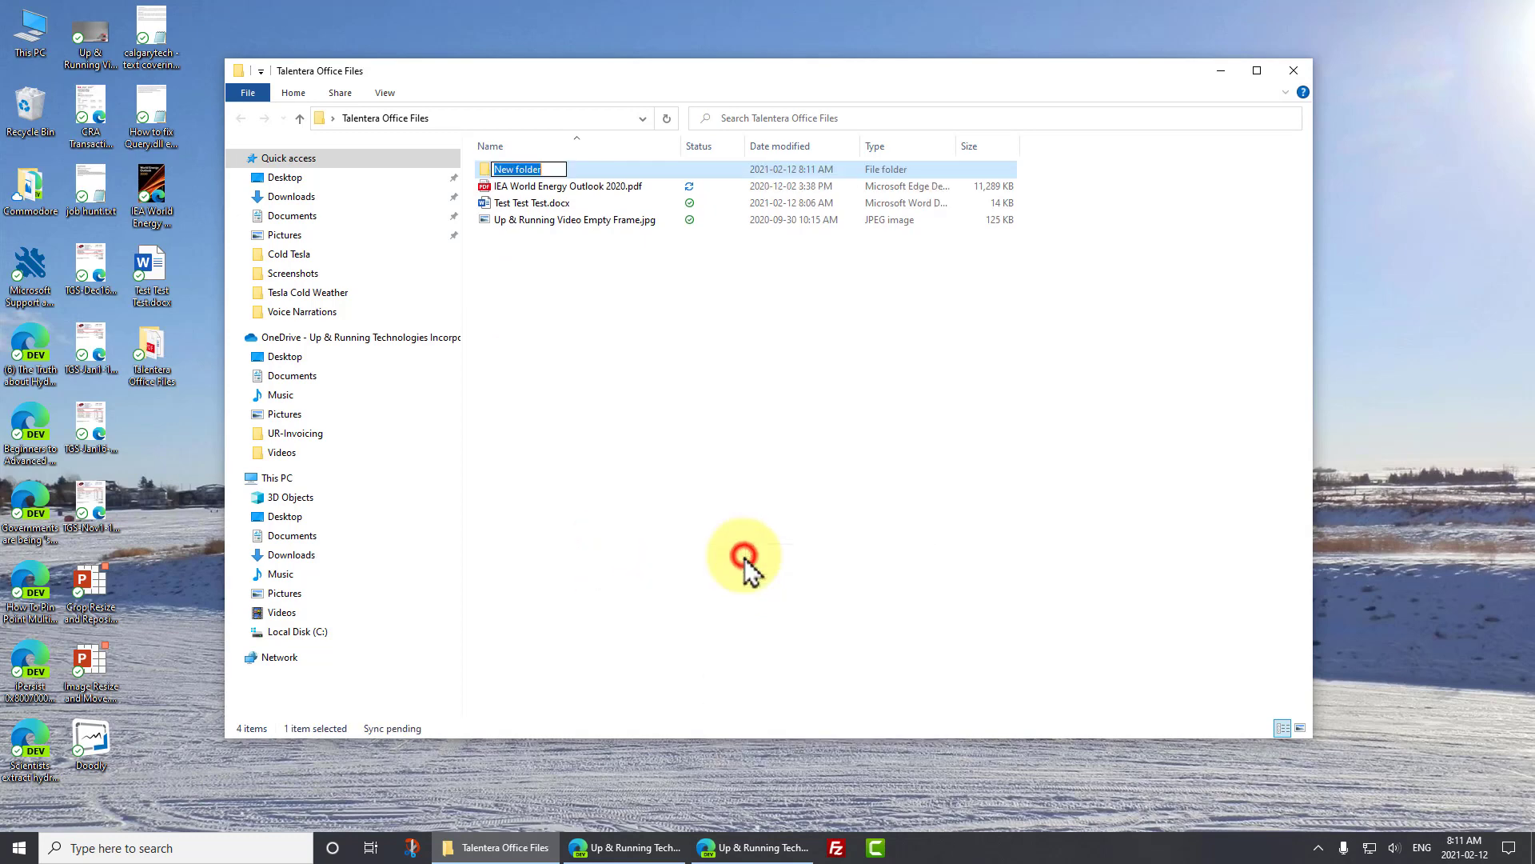
key("shift+F10")
key("r")
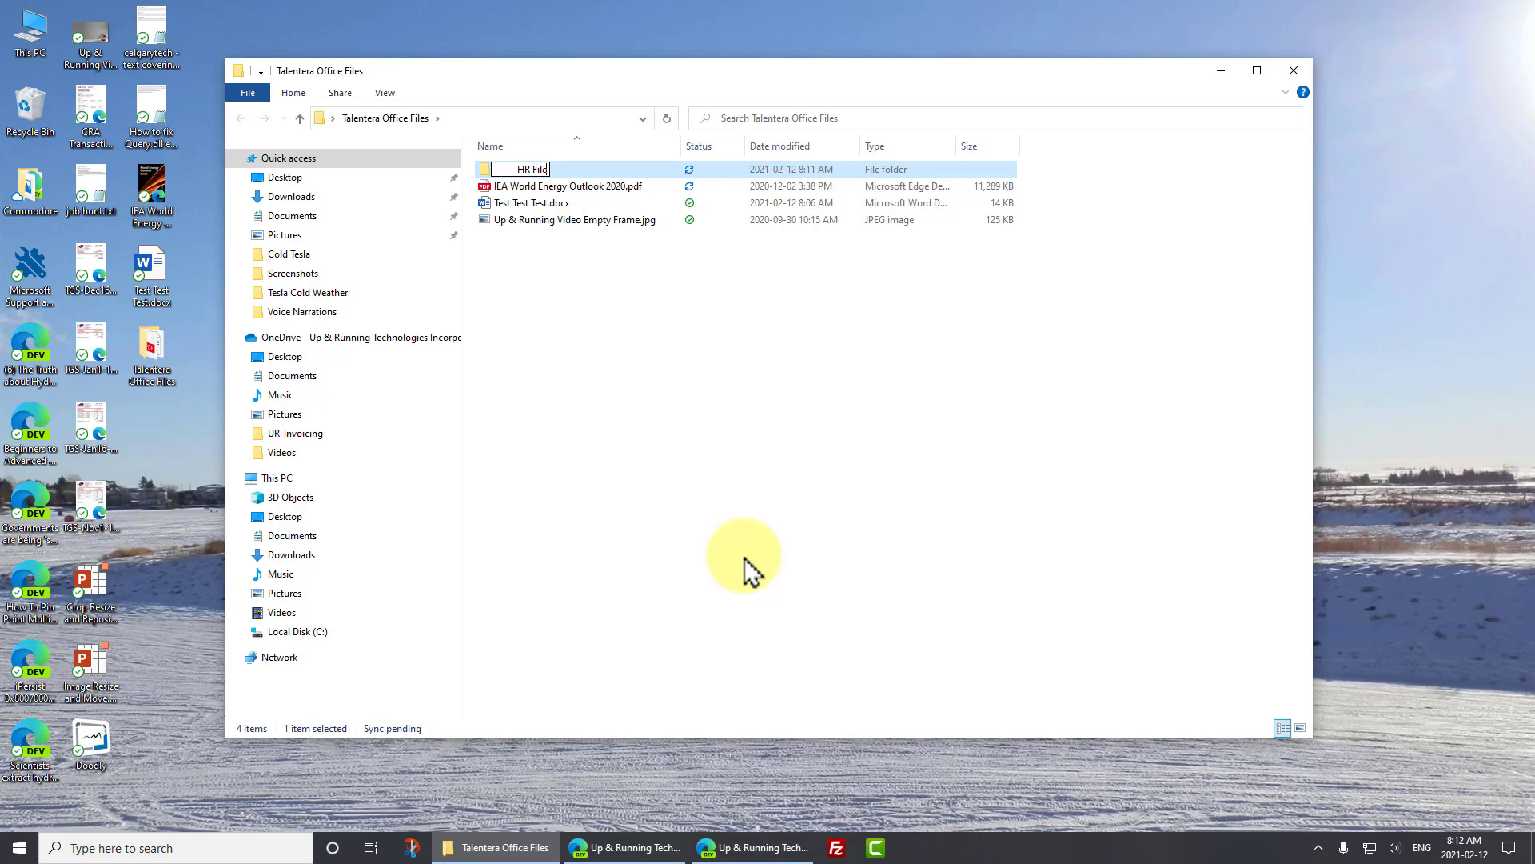
left_click(743, 558)
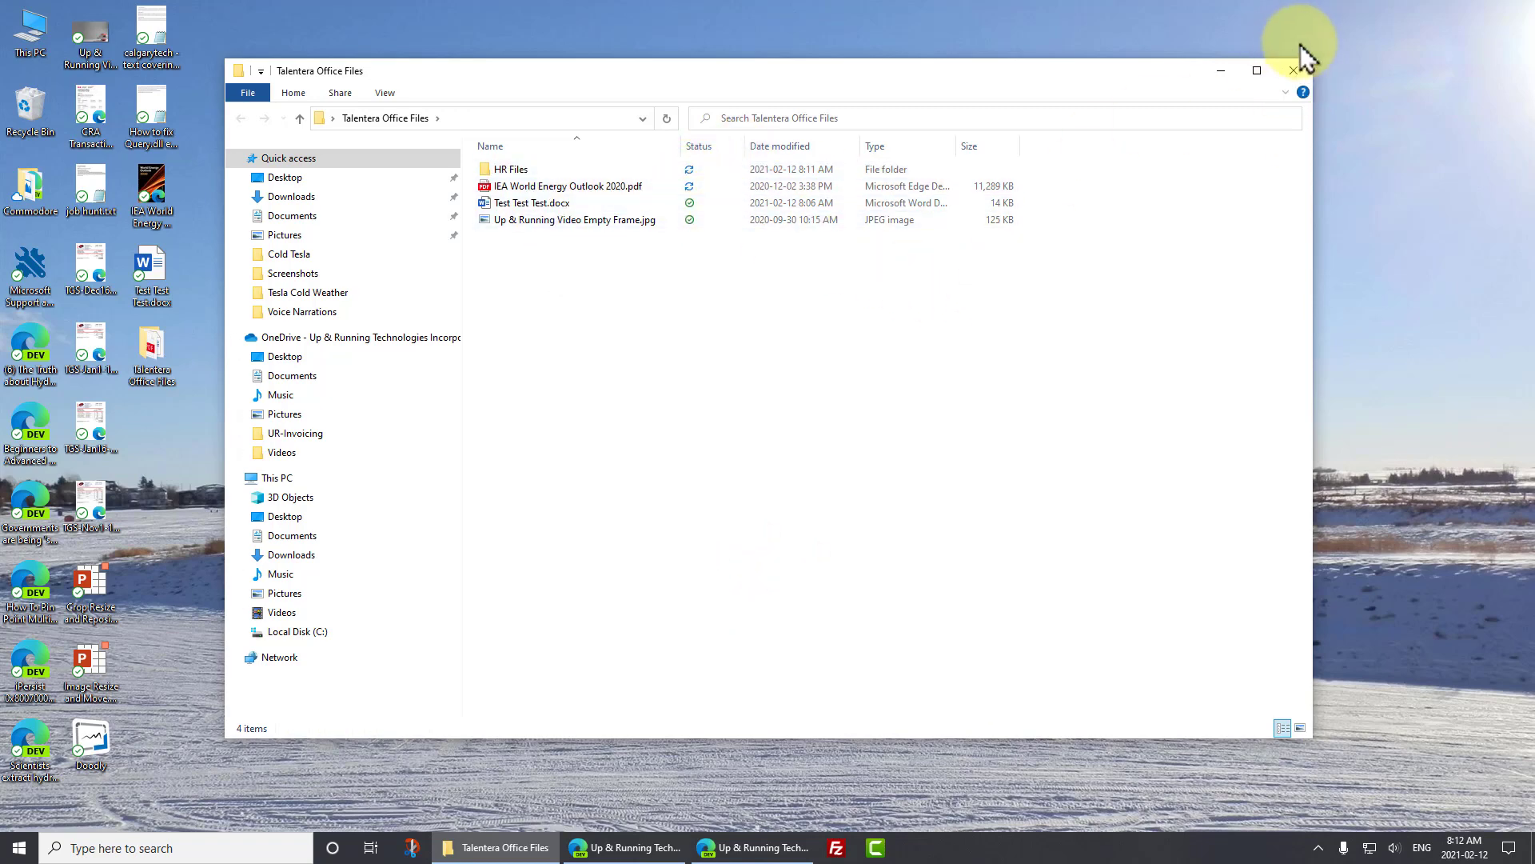
- Share the desktop Talentera Office Files folder through OneDrive by sending a link to the recipient's e-mail address
left_click(1297, 72)
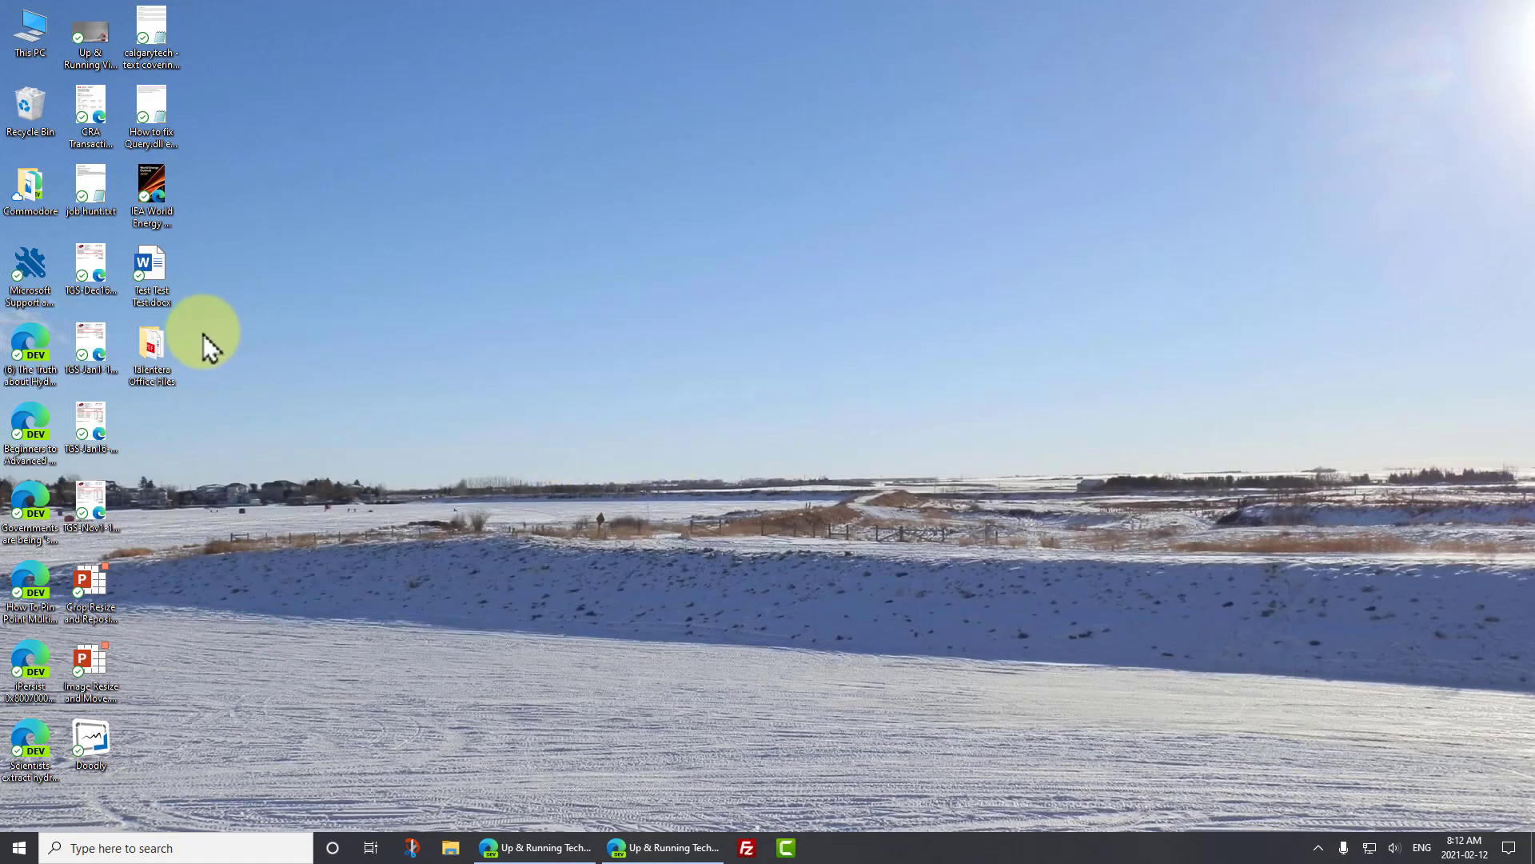
right_click(150, 348)
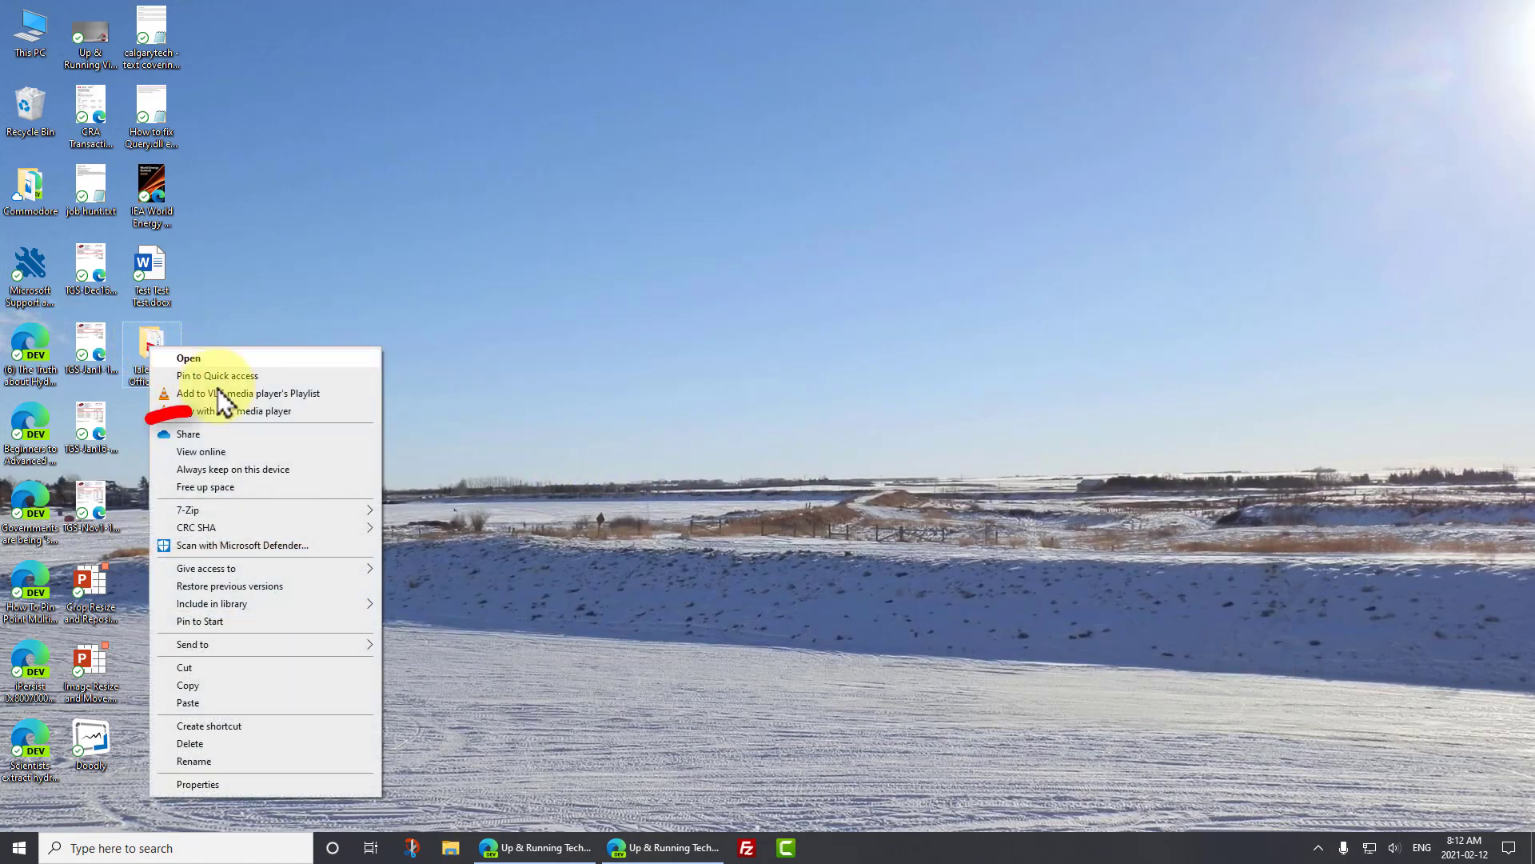
left_click(214, 435)
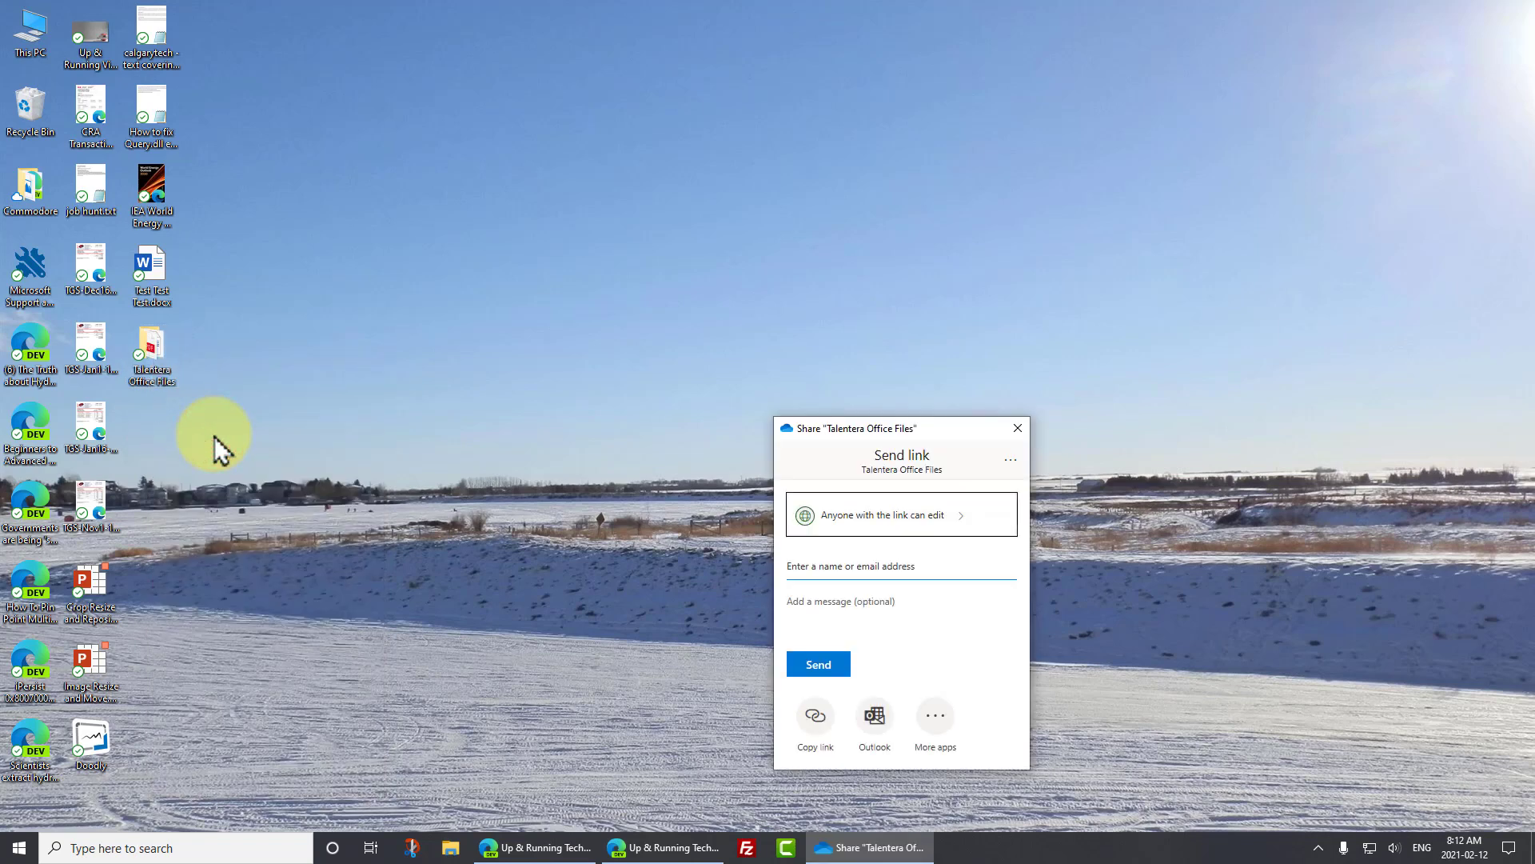
left_click(853, 565)
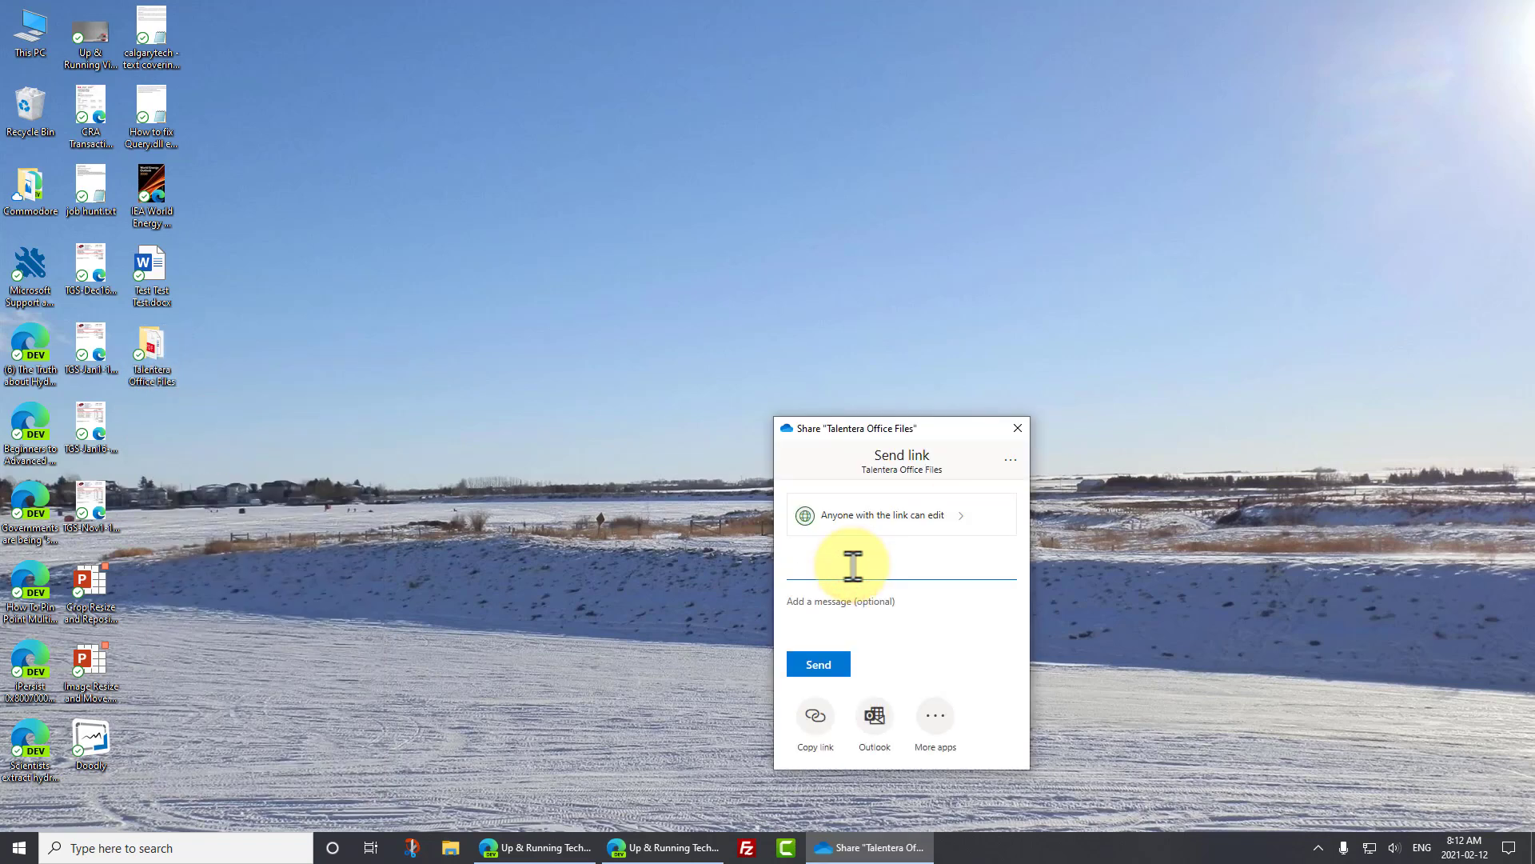
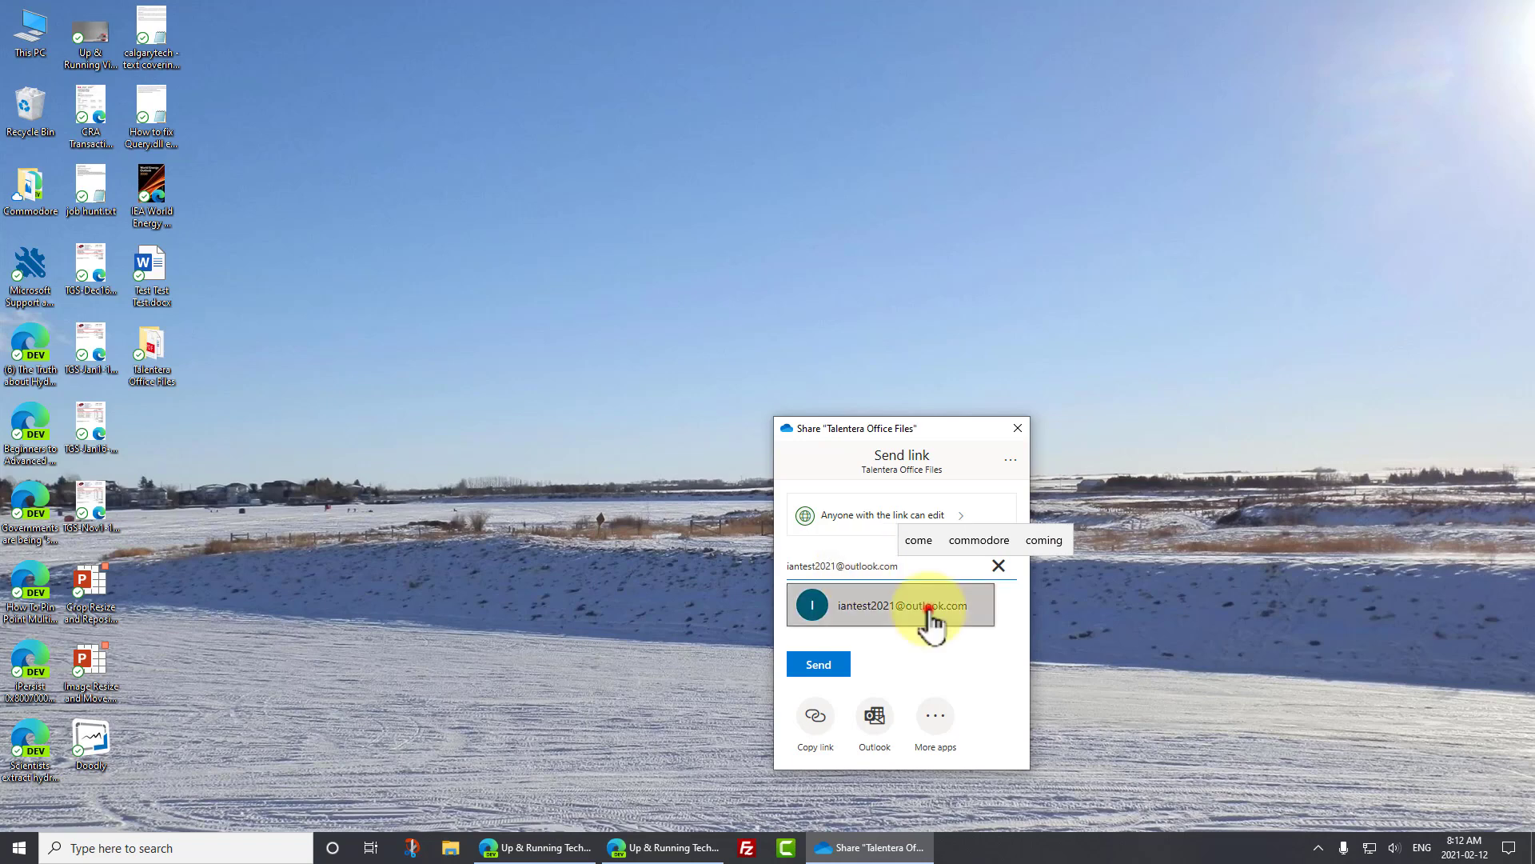
left_click(929, 610)
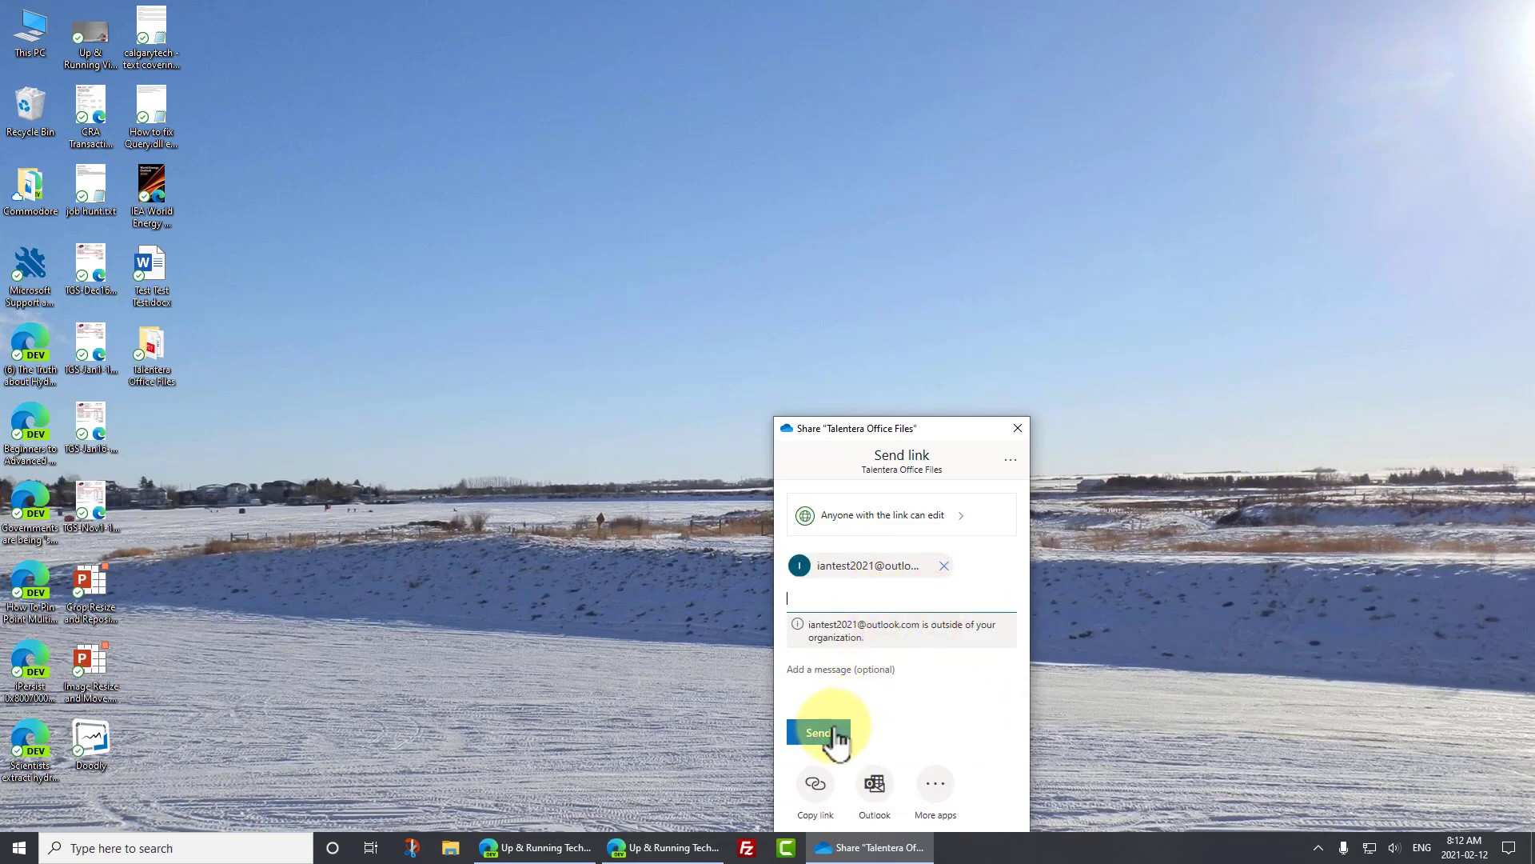
left_click(830, 732)
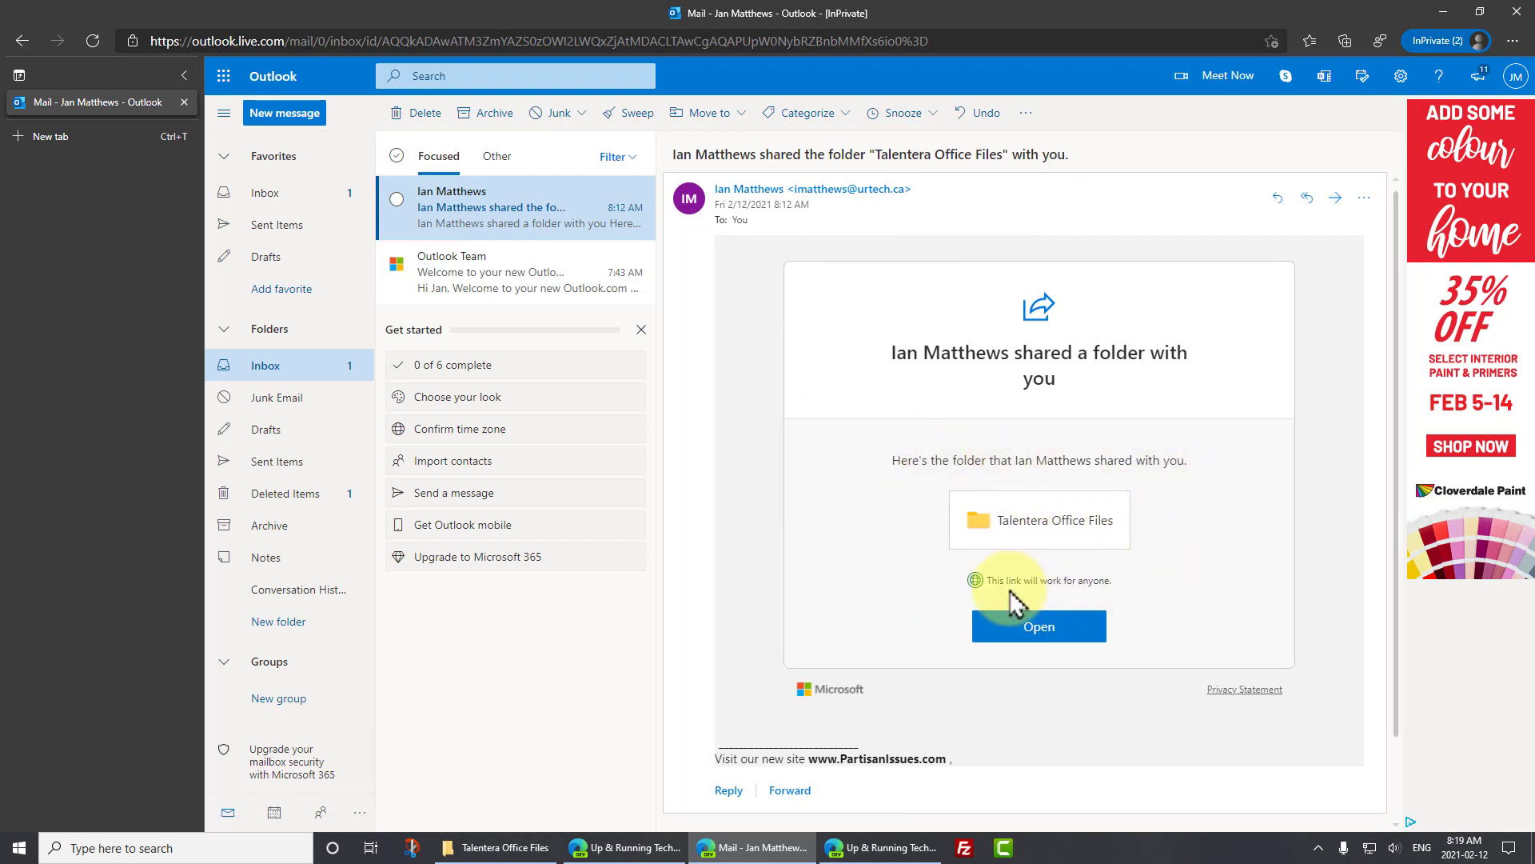
- Open the Talentera Office Files share e-mail in the recipient's inbox and launch the shared folder
left_click(1186, 588)
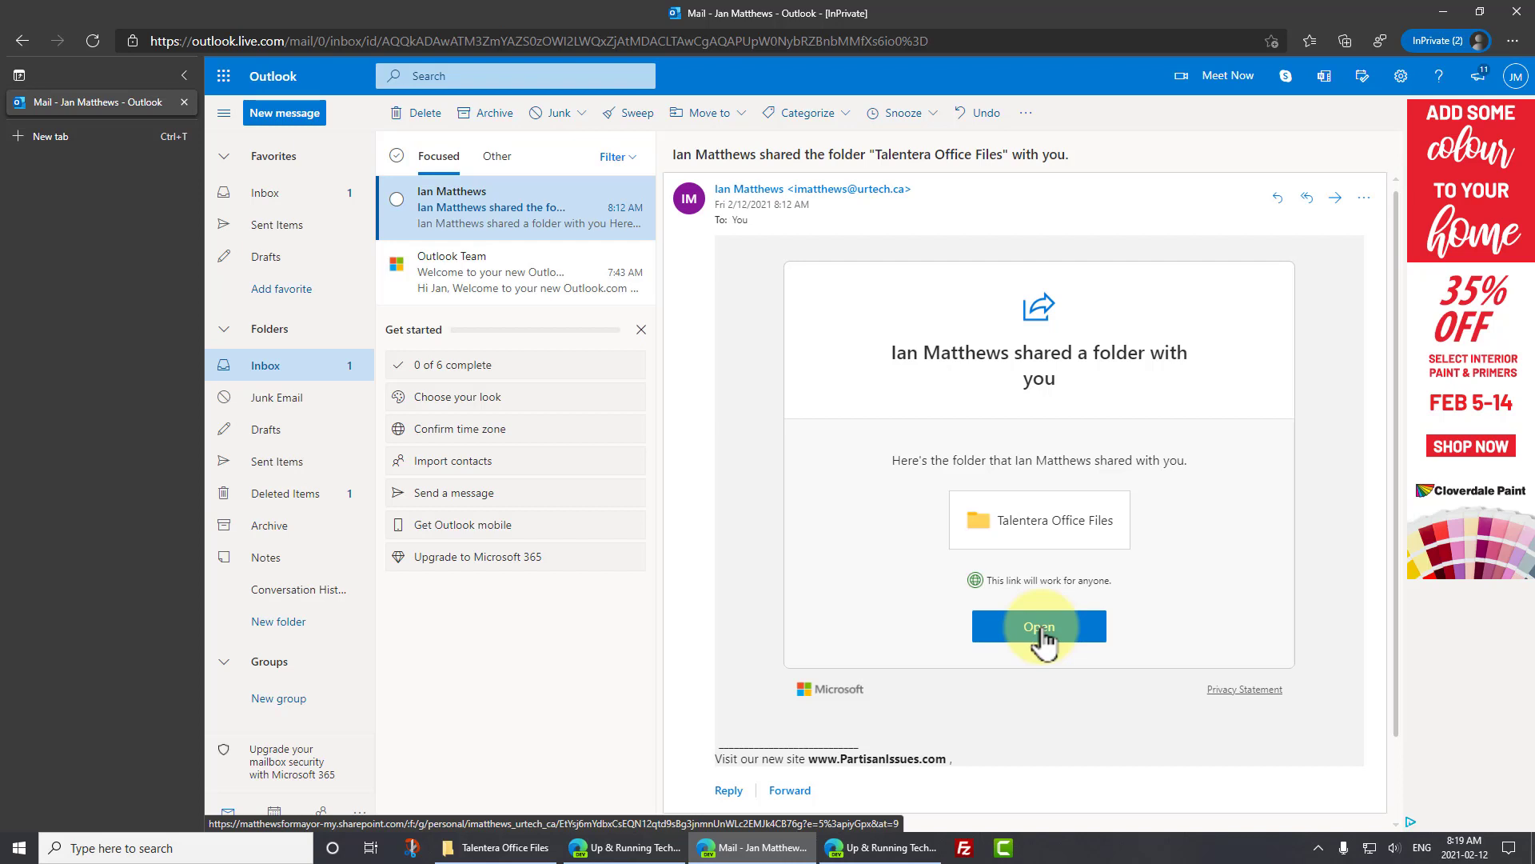
left_click(1042, 631)
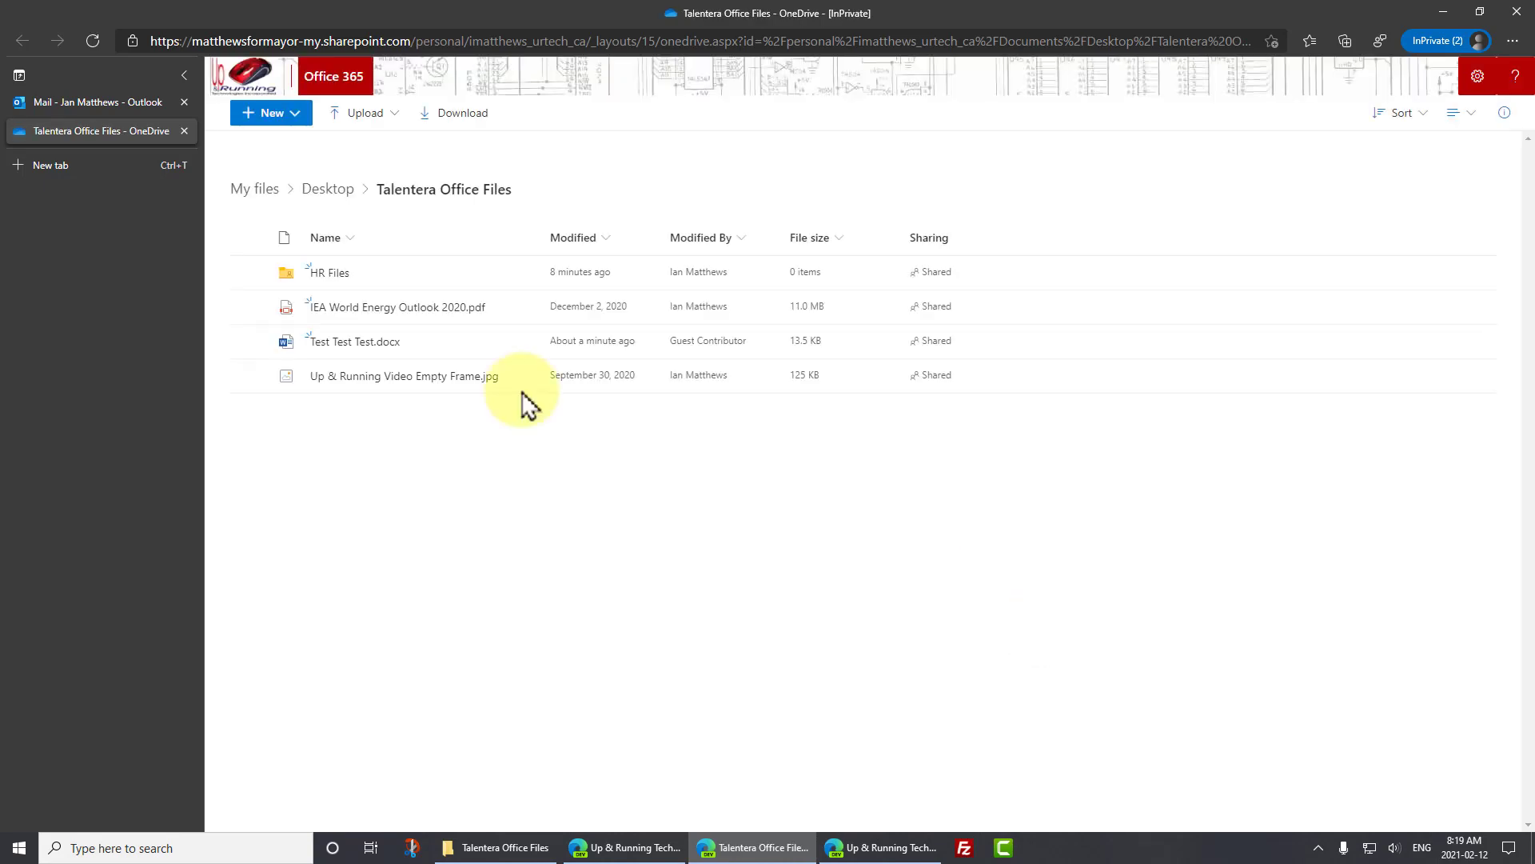
- Move the local folder window aside and open Test Test Test.docx in desktop Word
left_click_drag(527, 14, 1182, 76)
left_click(518, 80)
left_click_drag(518, 80, 357, 78)
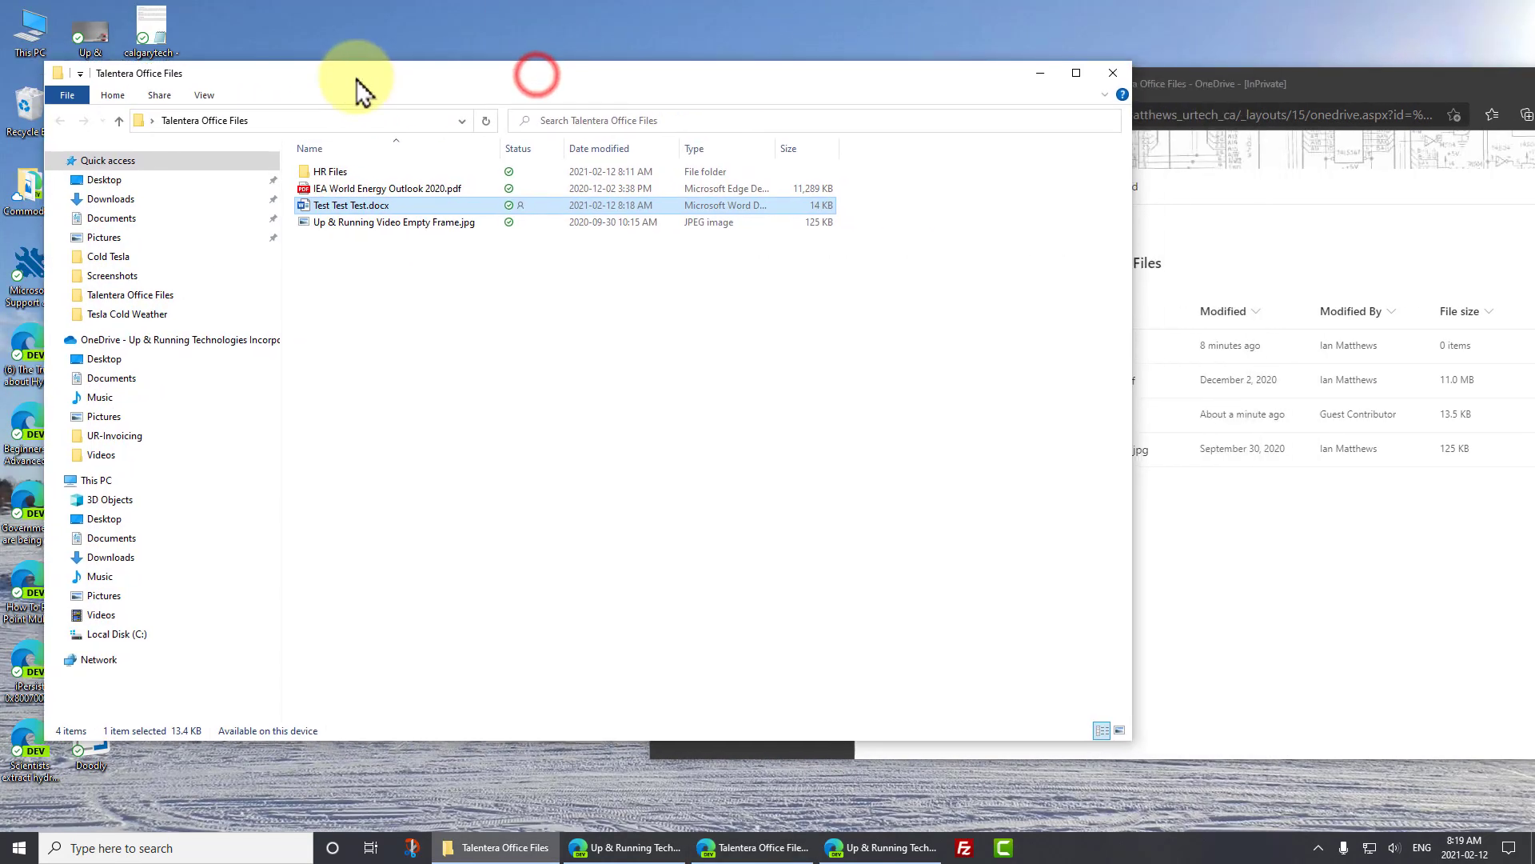
key("alt+Tab")
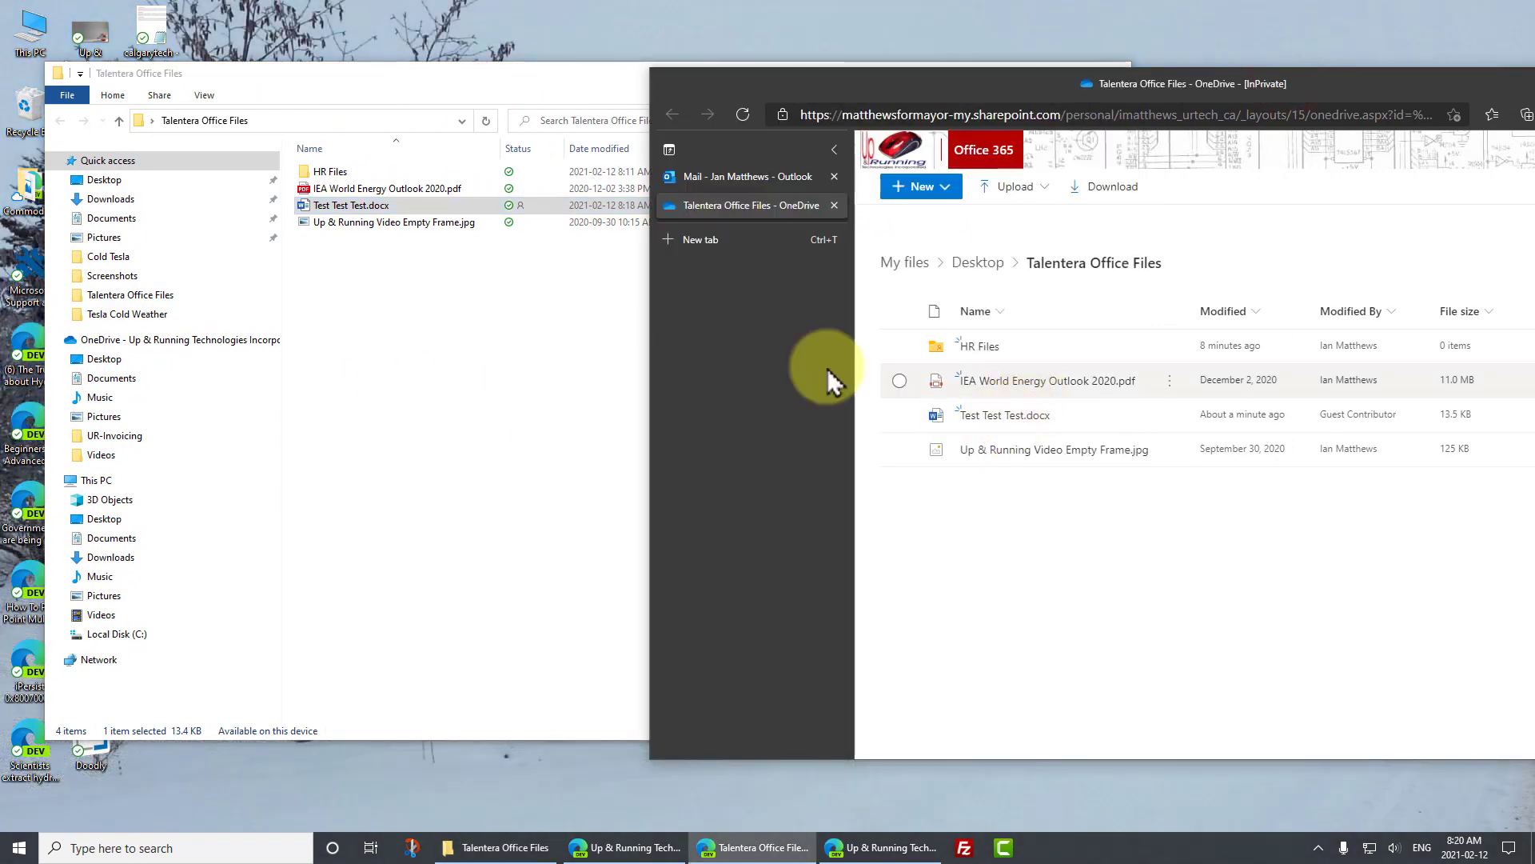
left_click(335, 206)
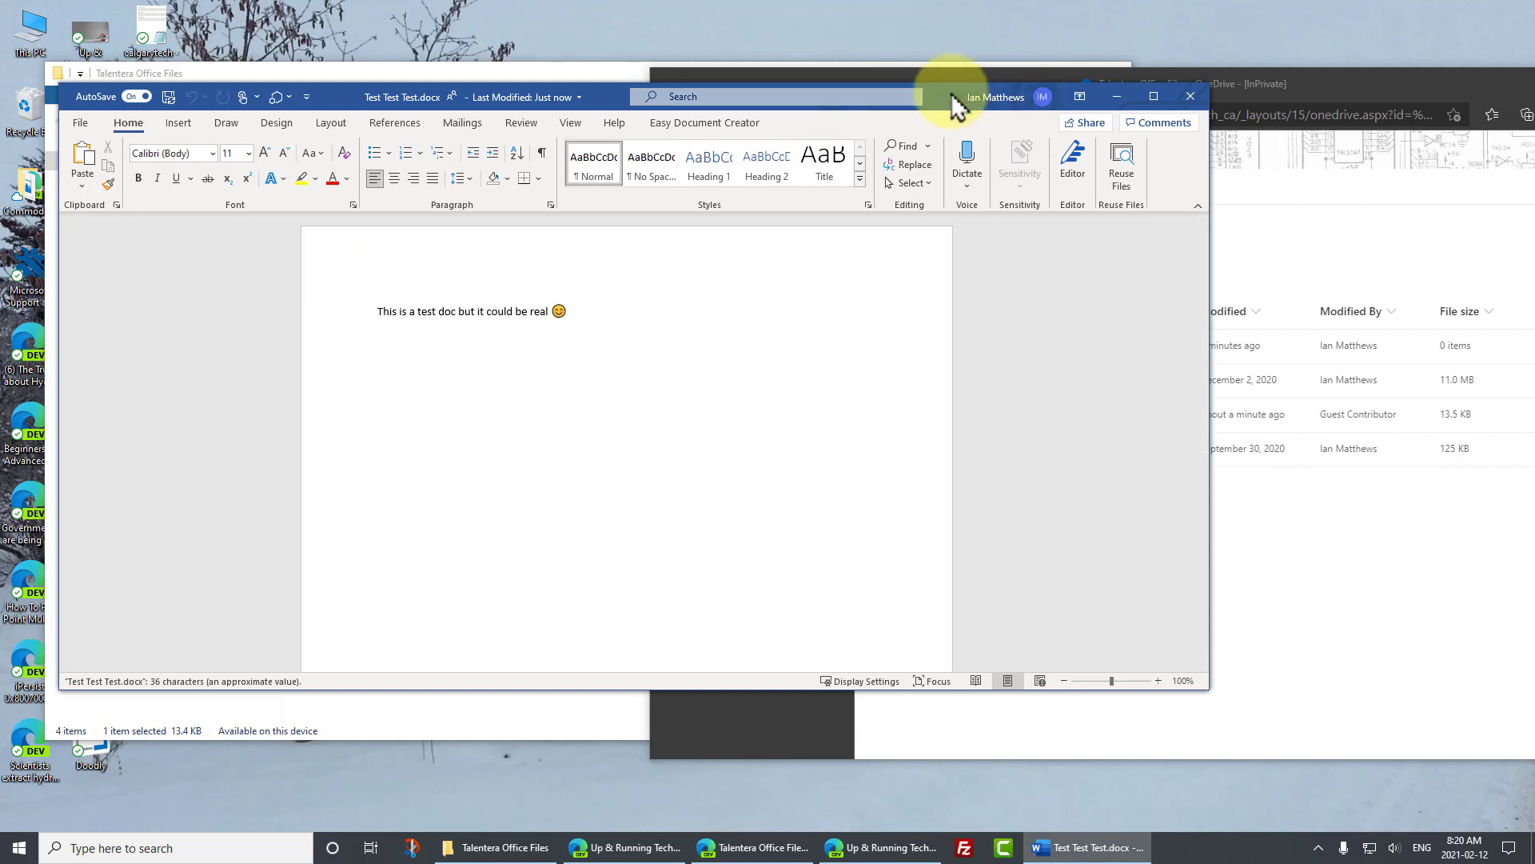
- Open Test Test Test.docx in Word for the web and snap desktop Word to the left half
left_click(1296, 80)
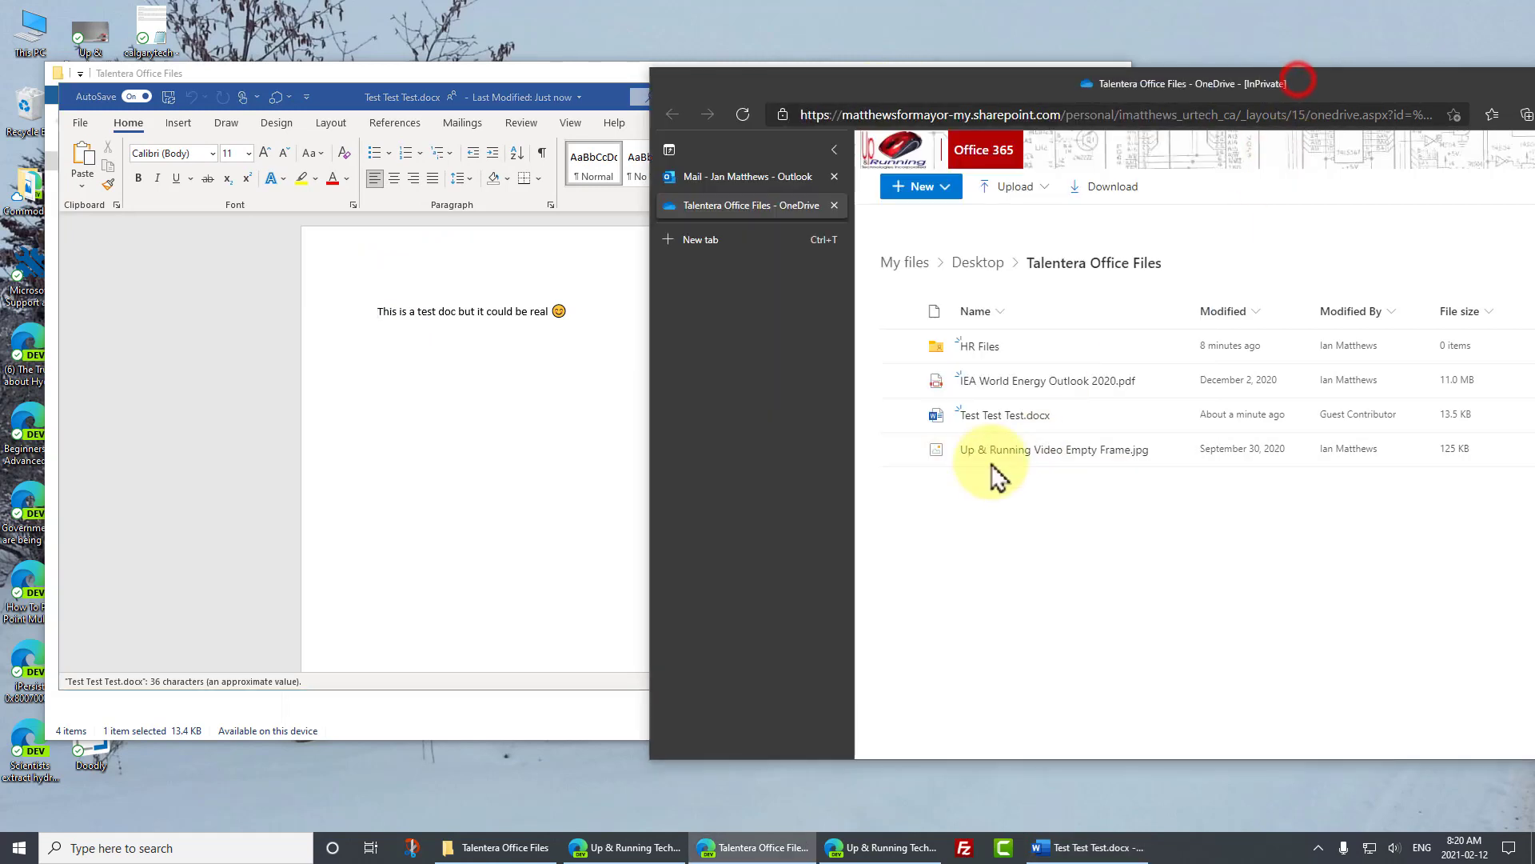
left_click(994, 415)
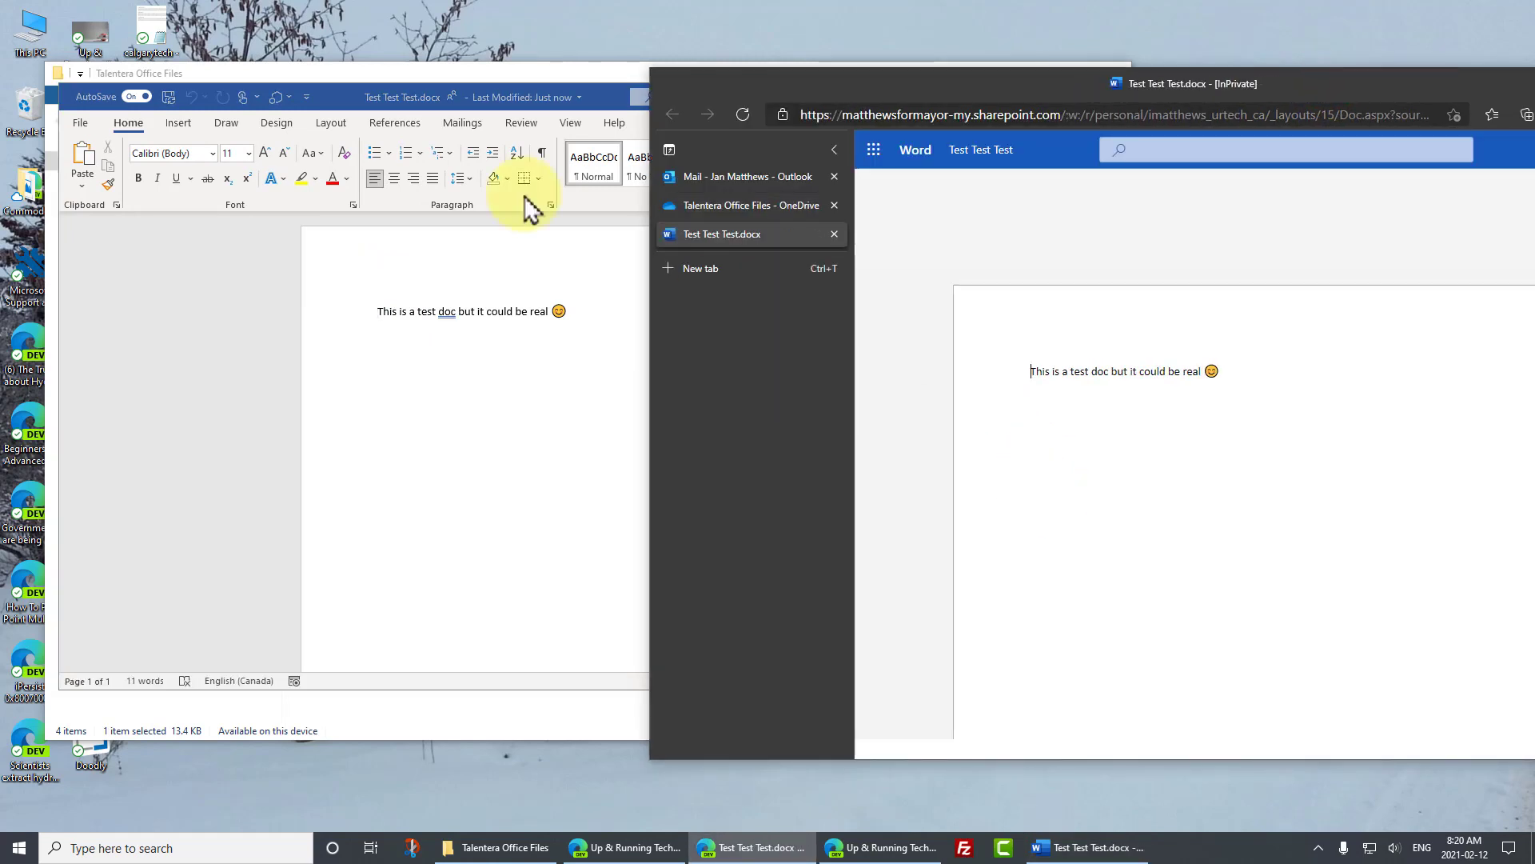
left_click(551, 483)
left_click_drag(947, 93, 51, 143)
- Snap the browser to the right half and check which collaborator has the document open
left_click(941, 148)
left_click(329, 232)
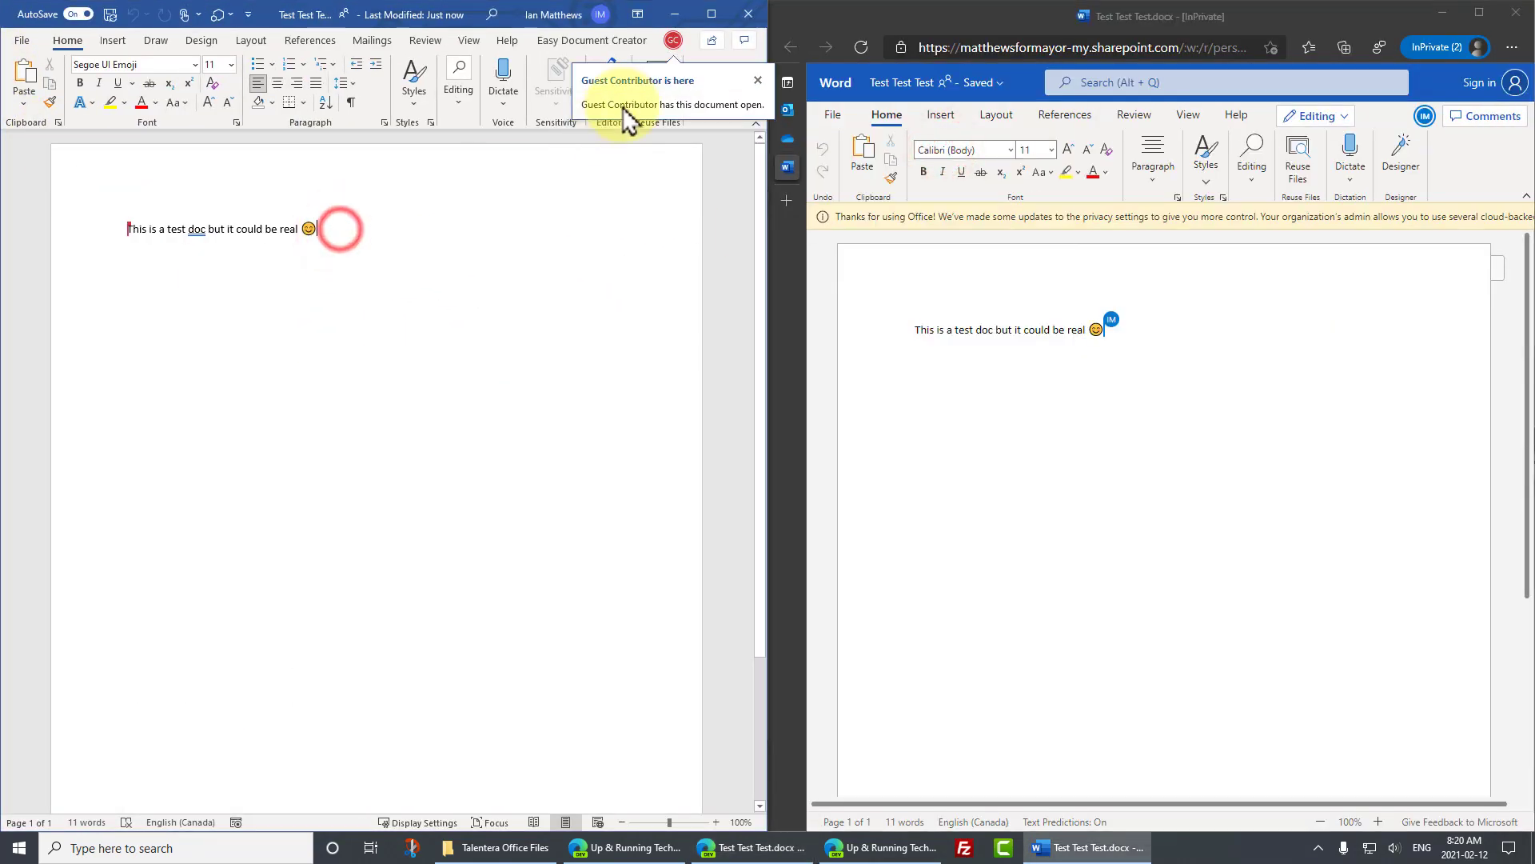
left_click(673, 42)
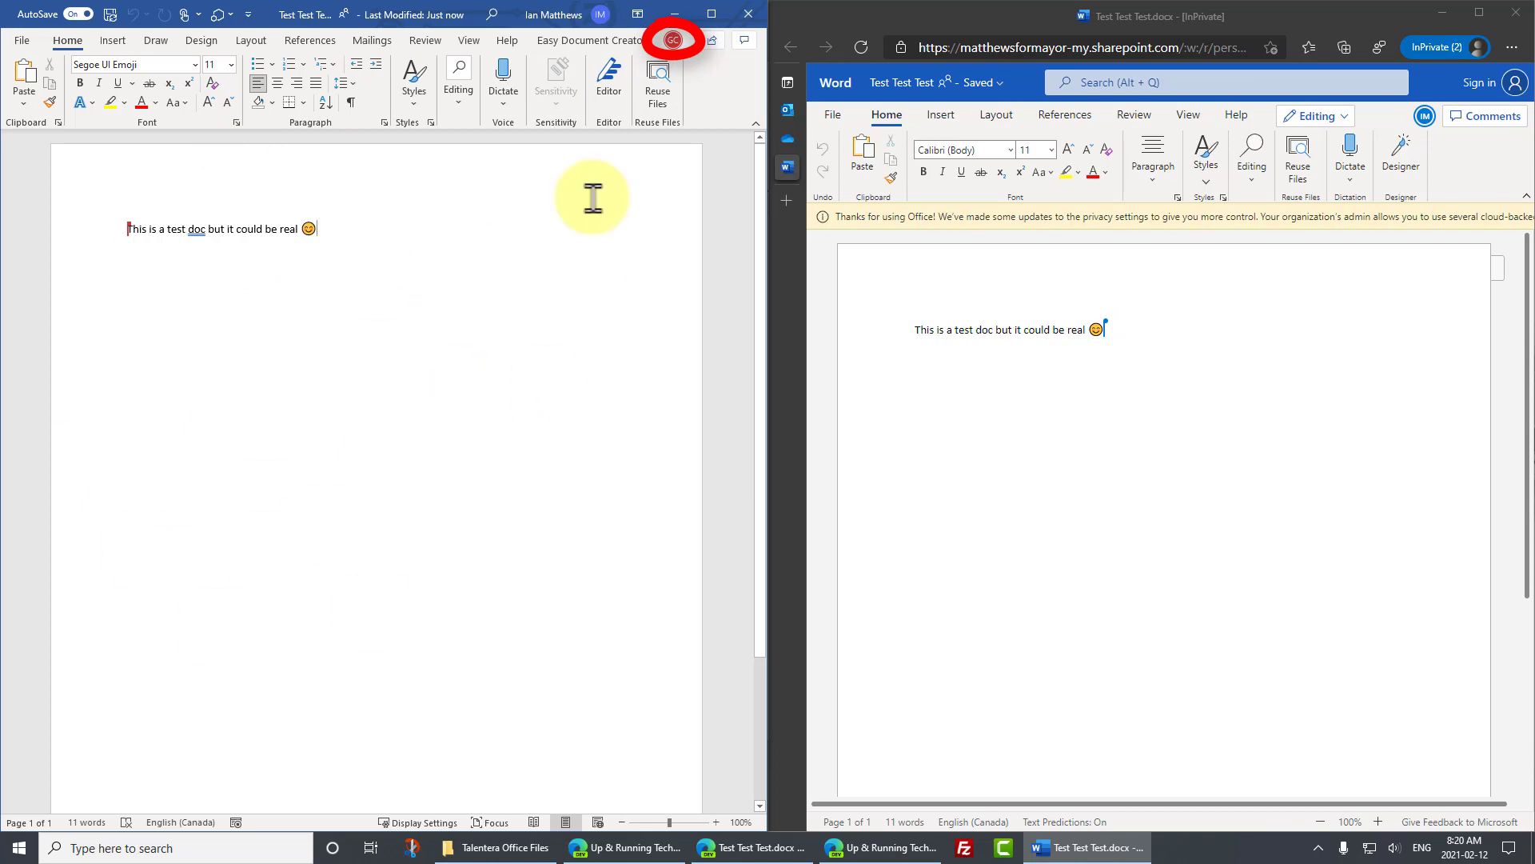
mouse_move(672, 45)
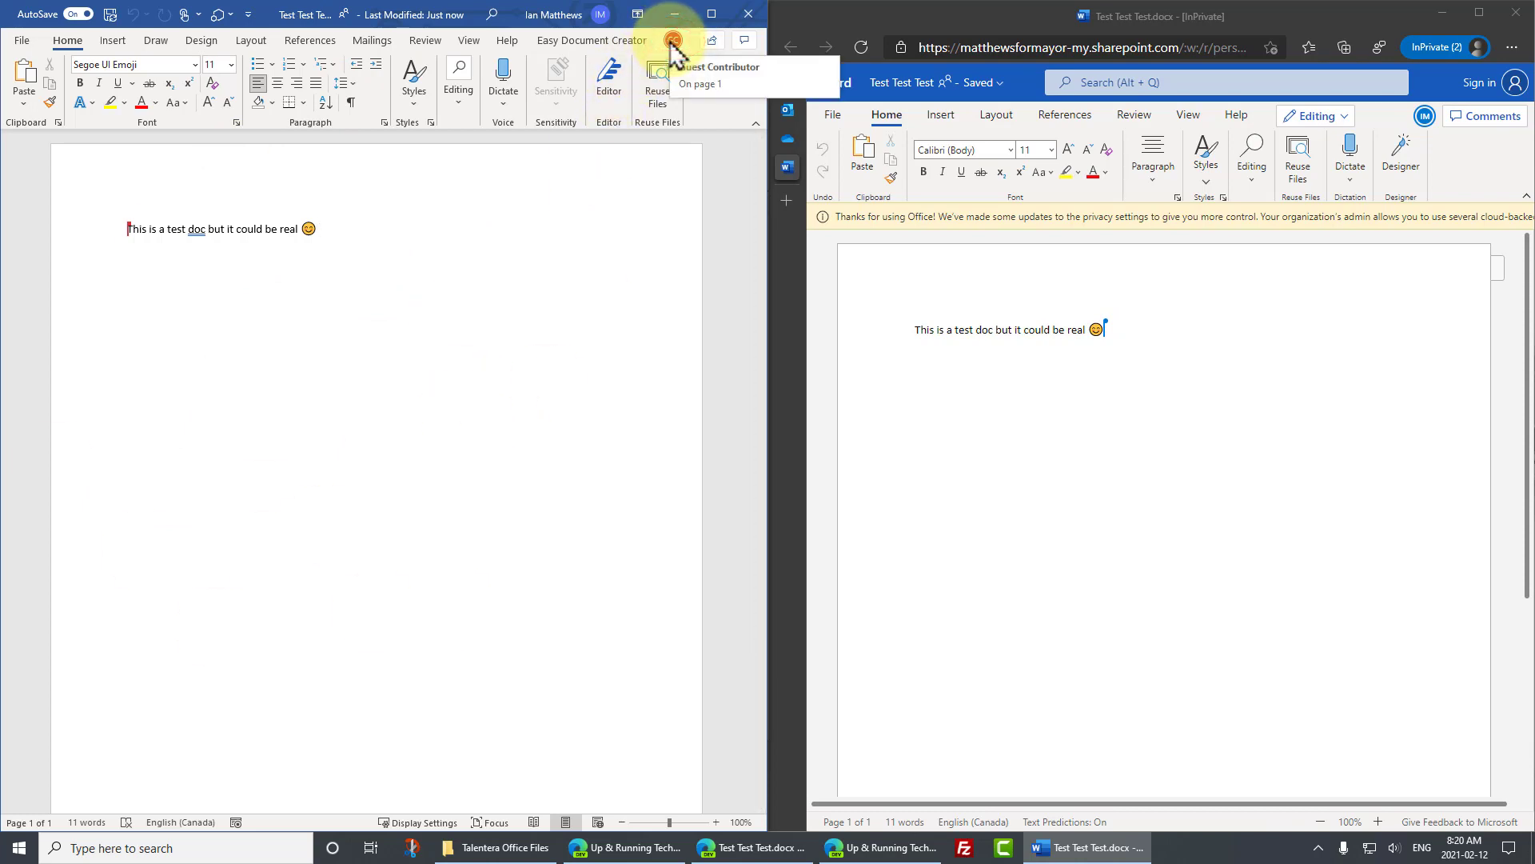
- Add an empty line below the first sentence in Word for the web and view its co-authors
left_click(1428, 315)
key("Return")
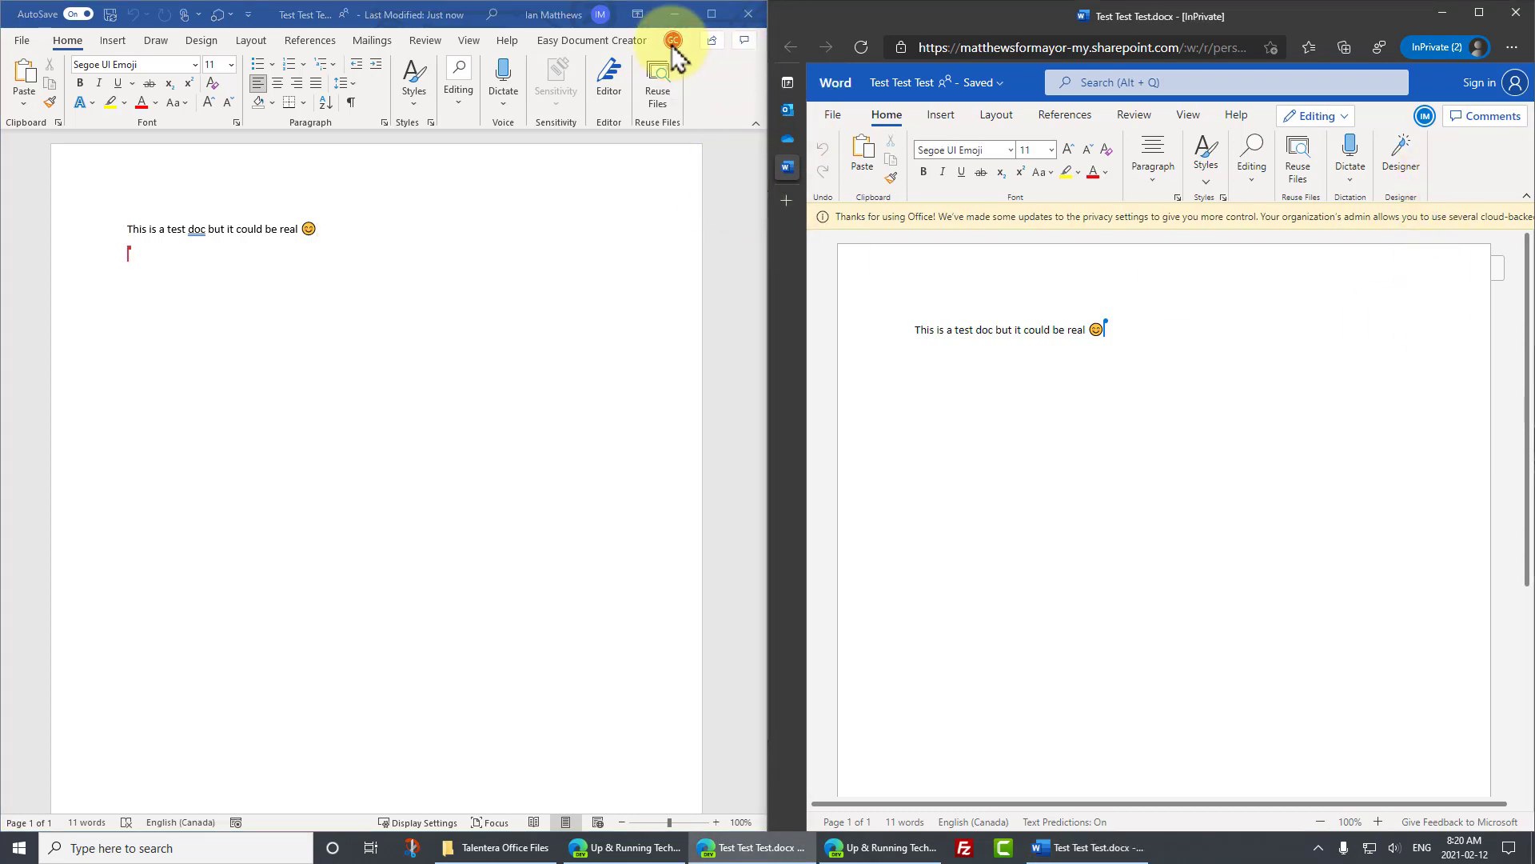
left_click(1189, 340)
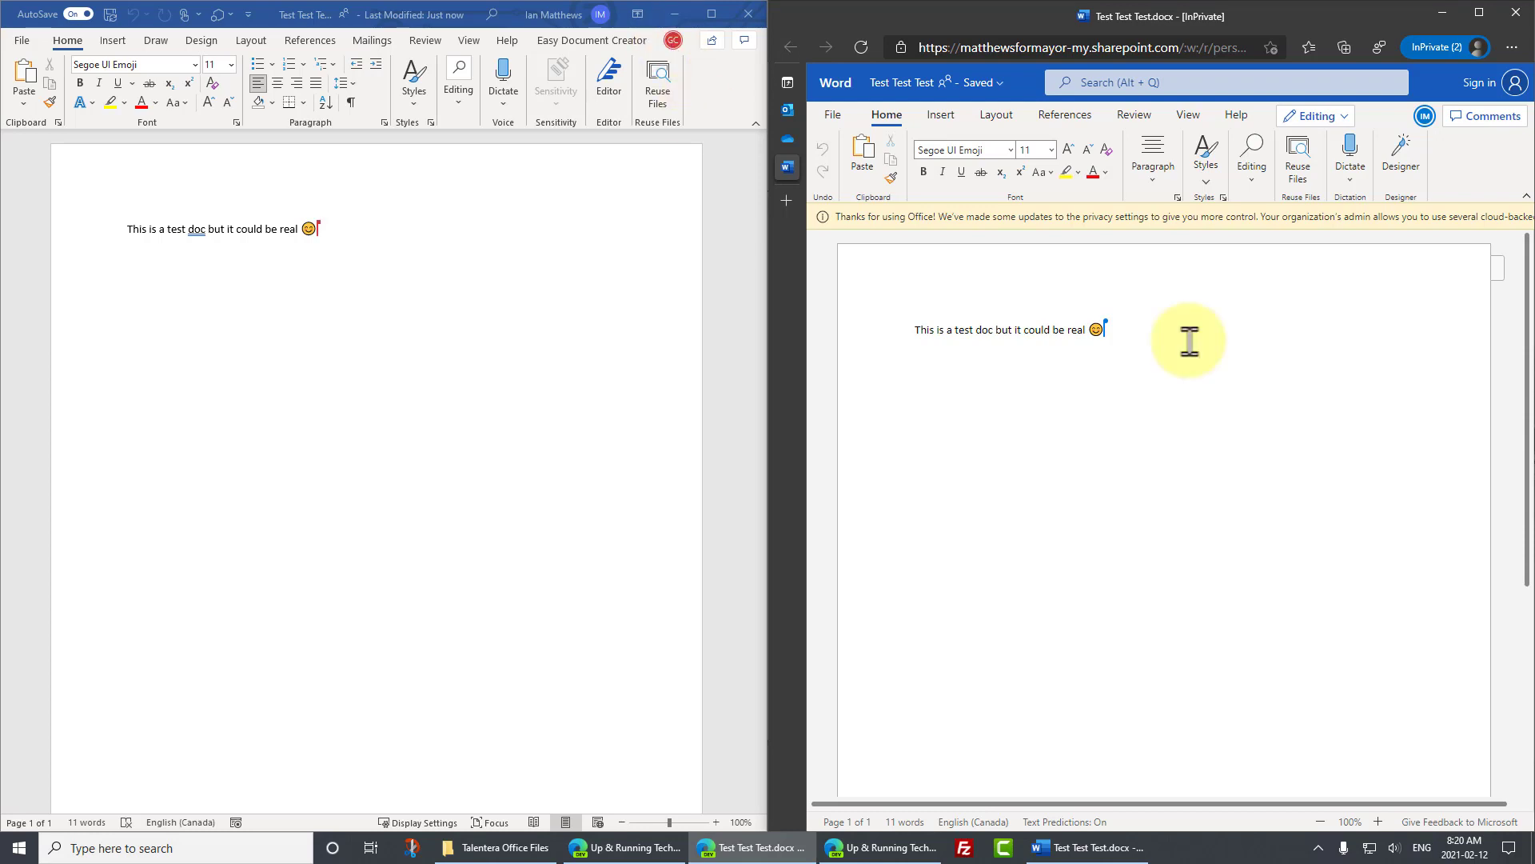
key("Return")
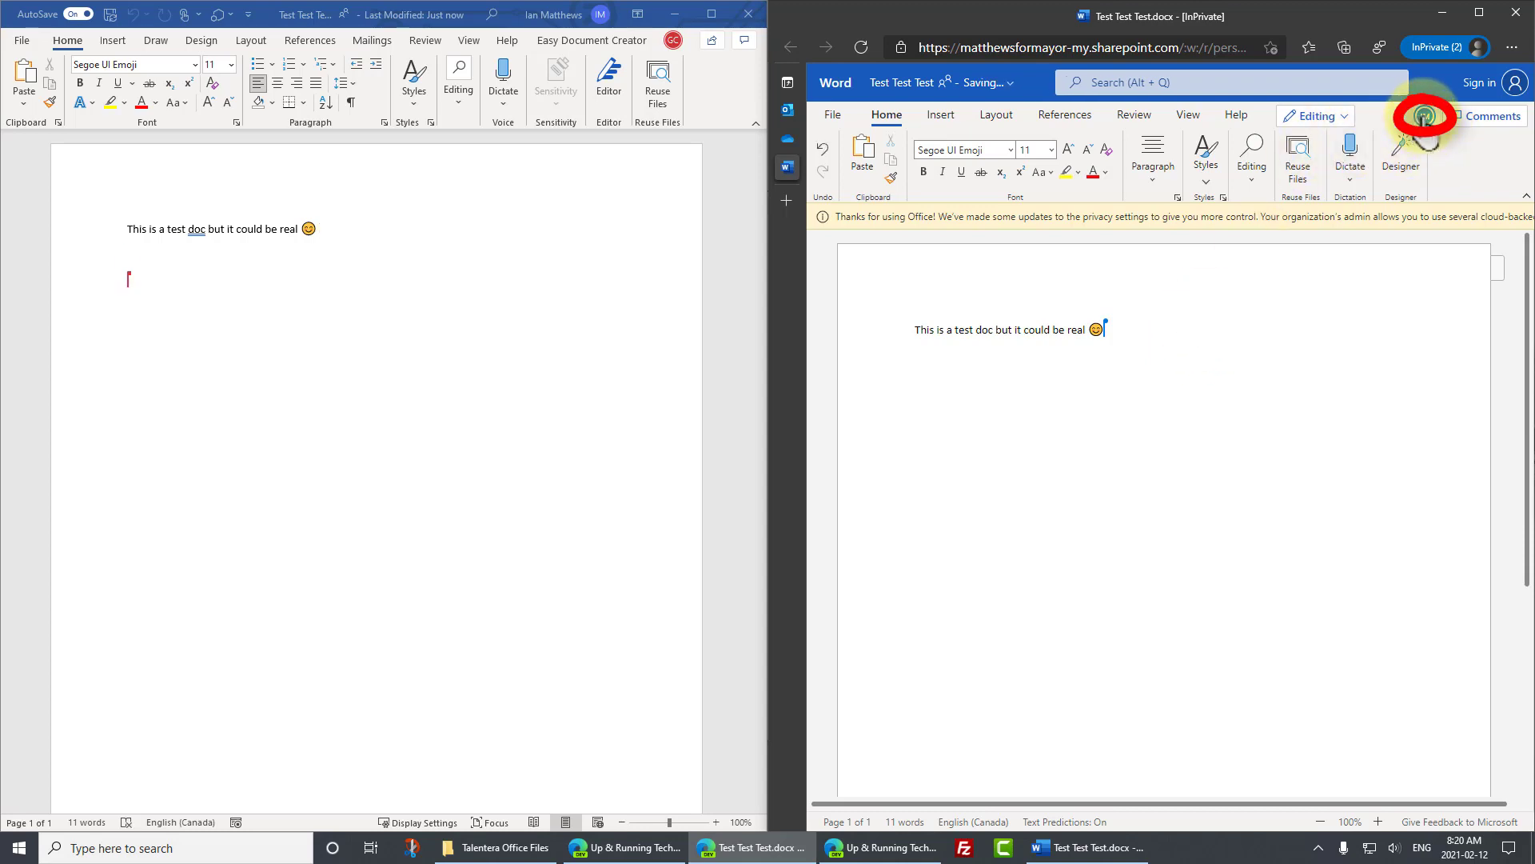
left_click(1424, 128)
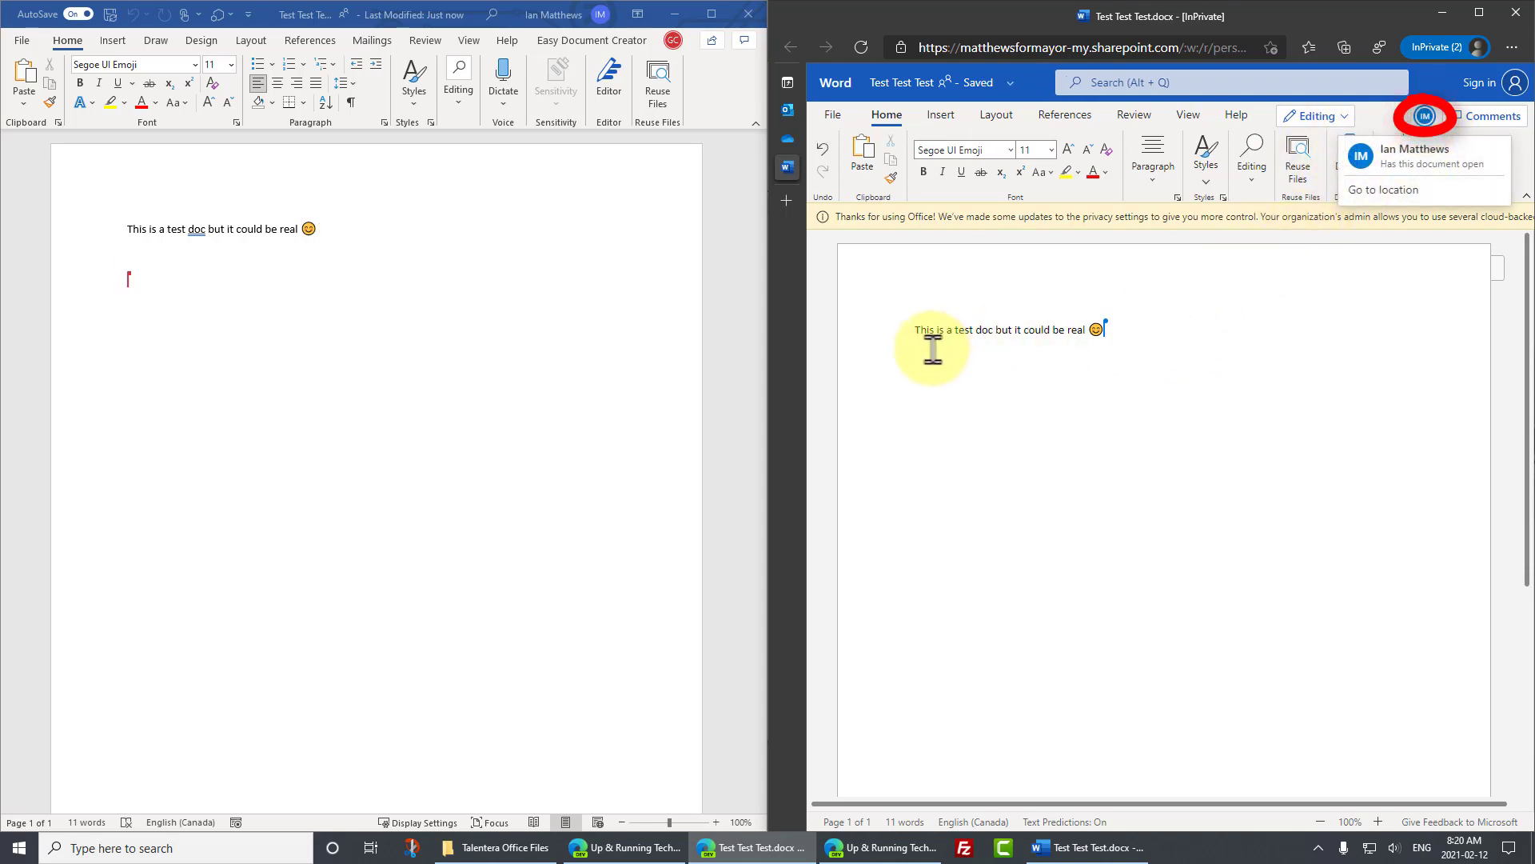
- Compare insertion points between the desktop and web copies and dismiss the co-author card
left_click(83, 348)
left_click(153, 278)
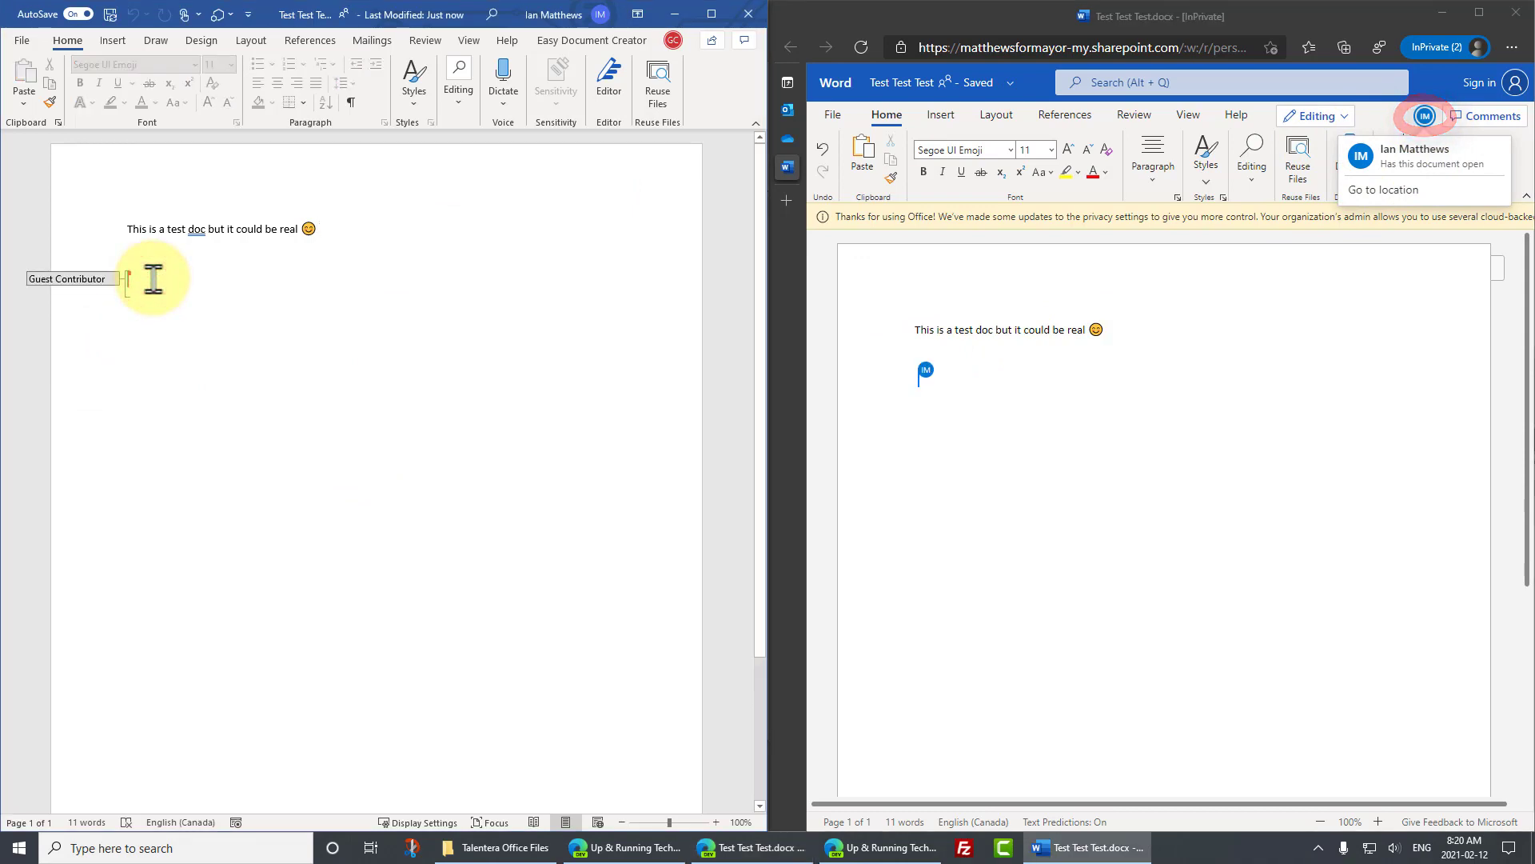
left_click(942, 387)
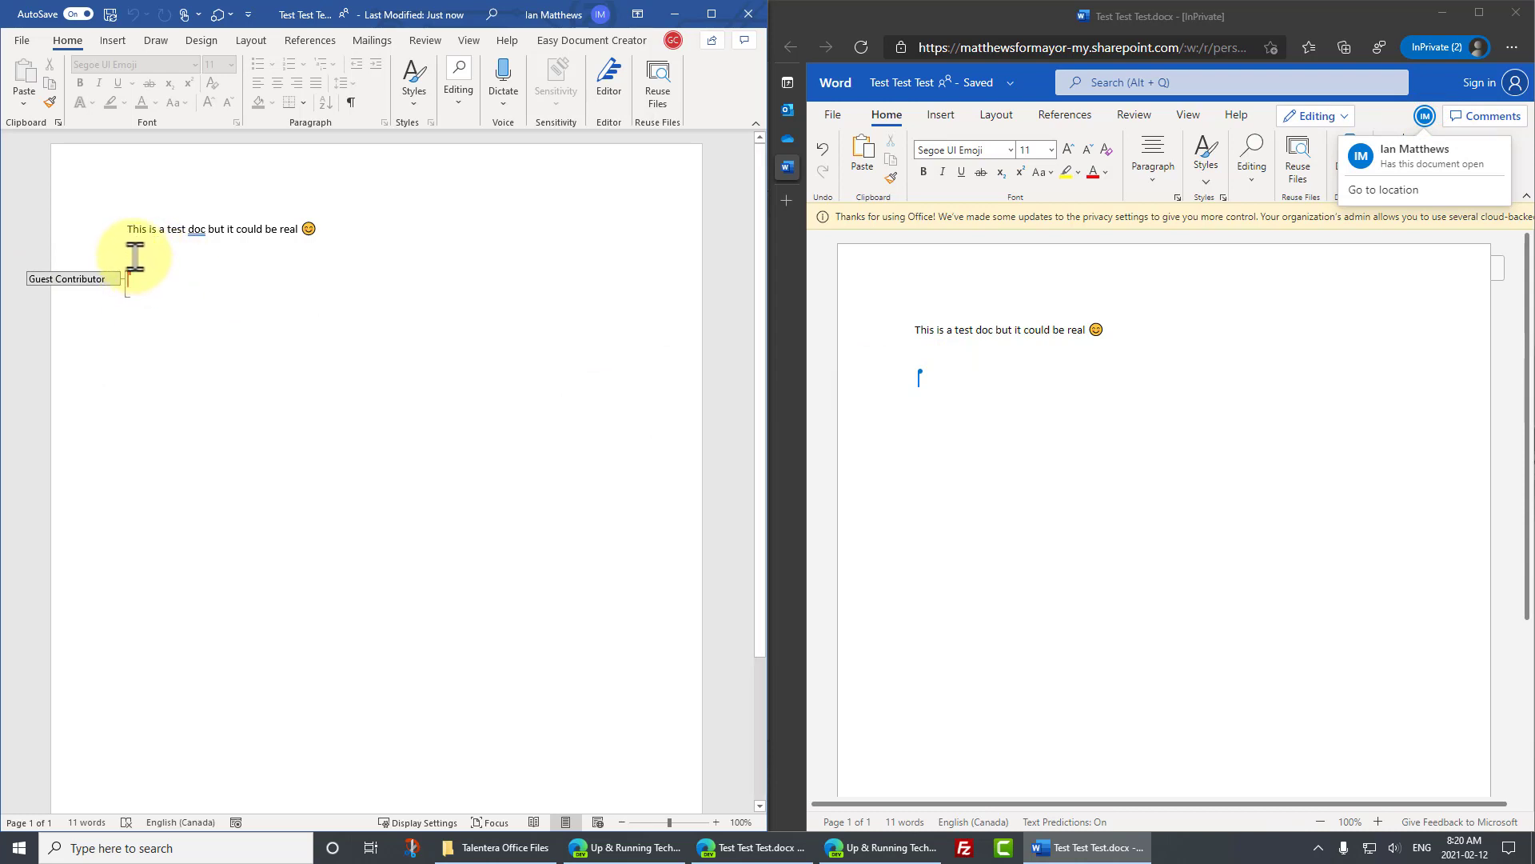
left_click(145, 251)
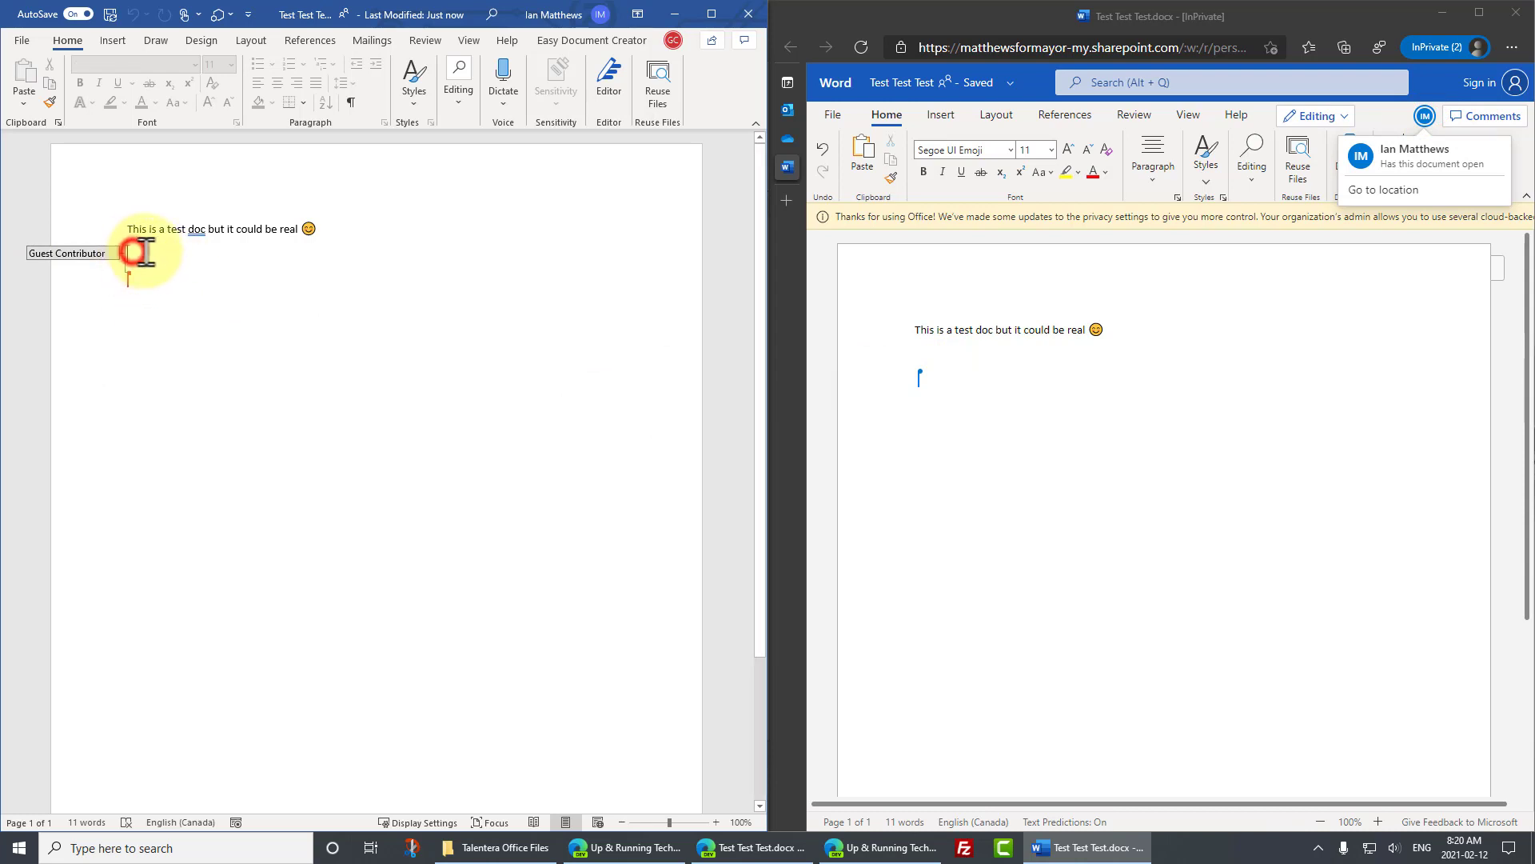
left_click(942, 411)
- Type 'This is looking very real to me' and, on a new line, 'I would agree'
scroll(316, 255, "down", 1)
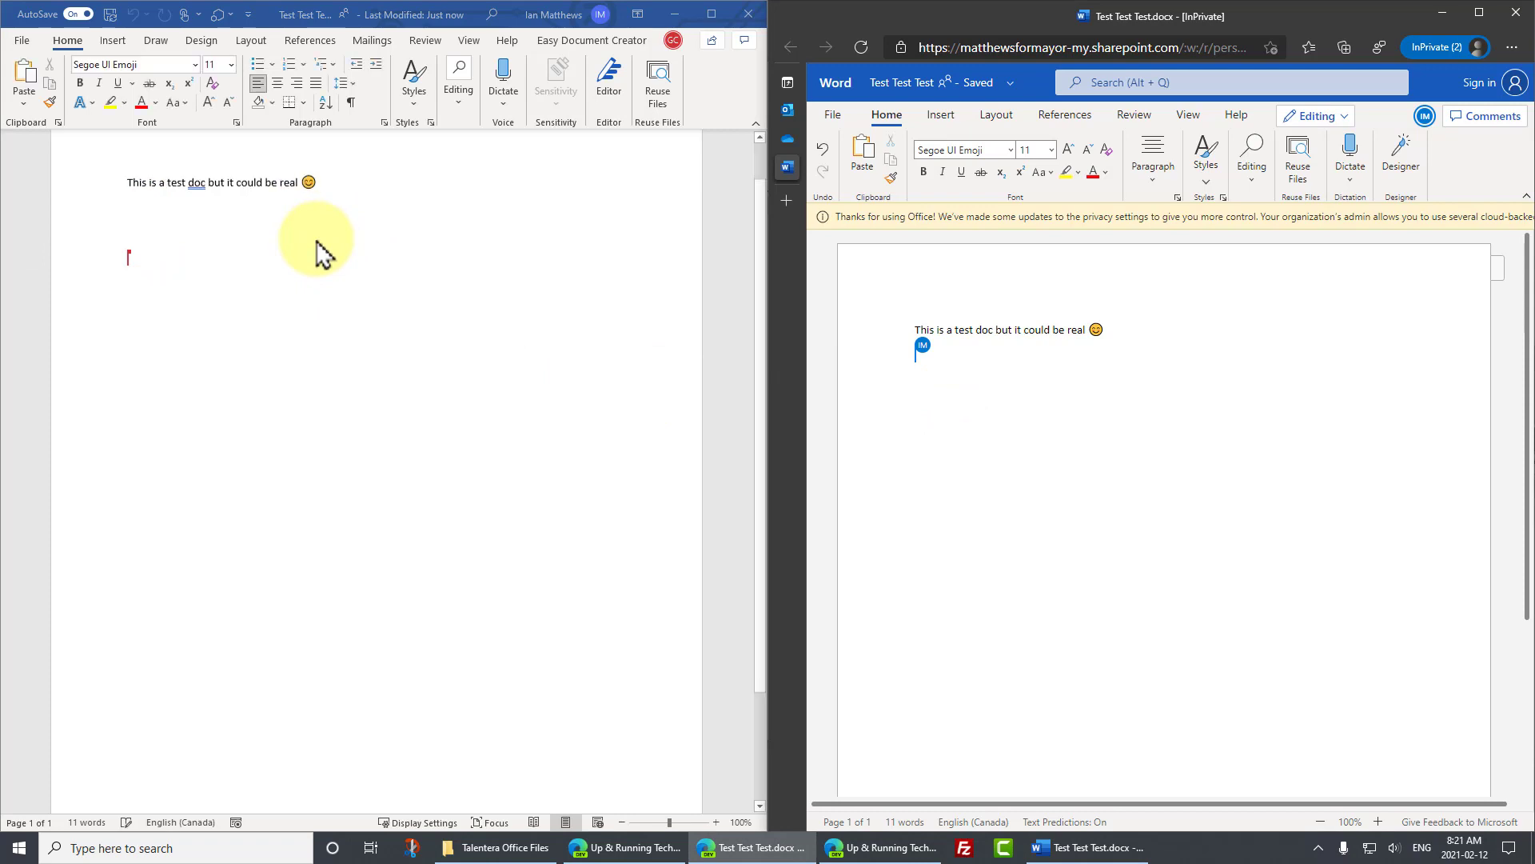
type("This is ")
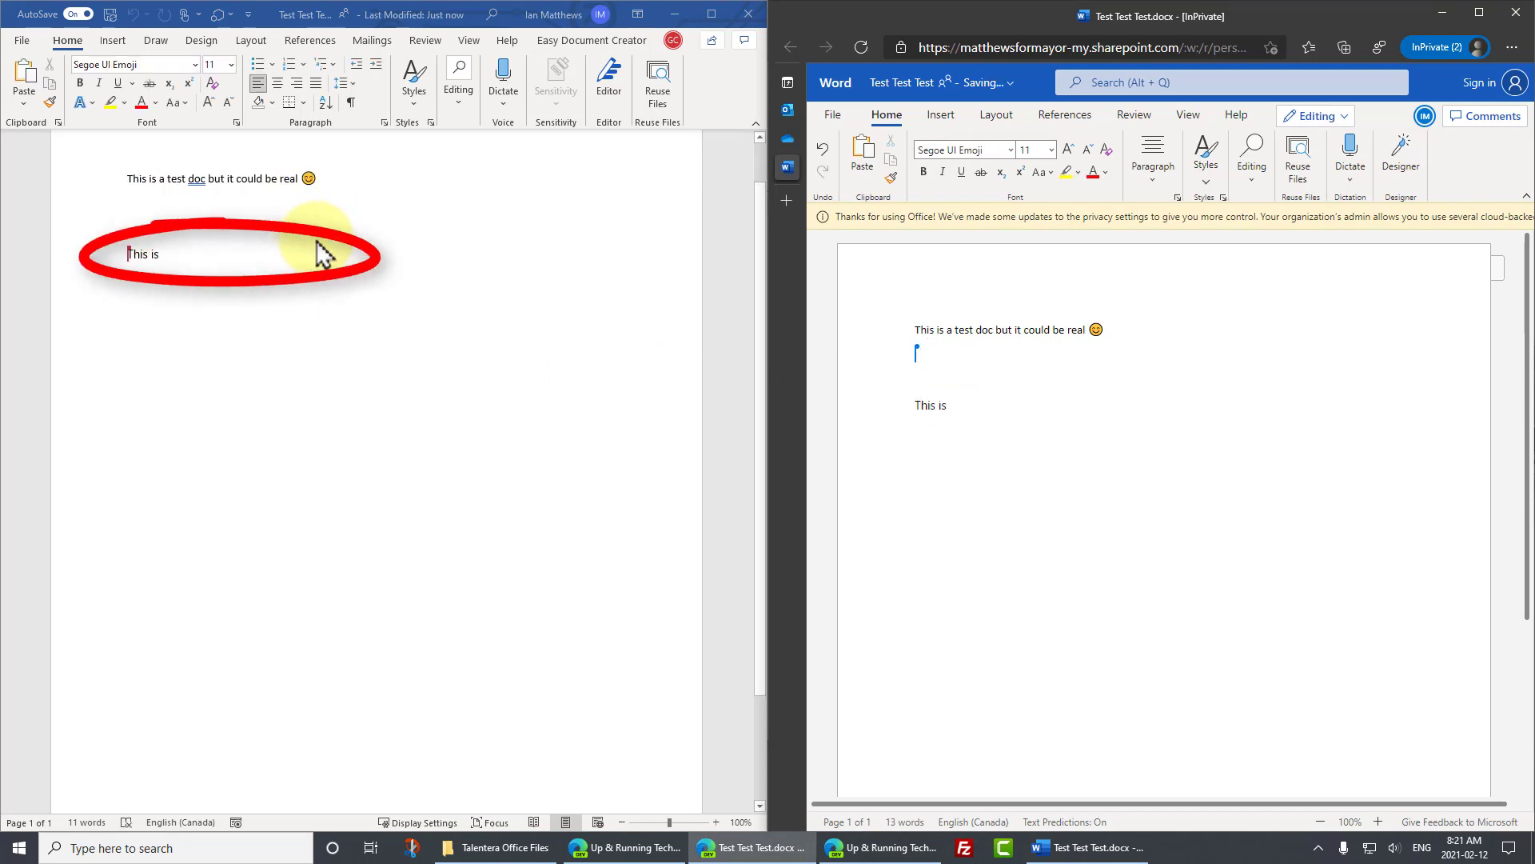
type("l")
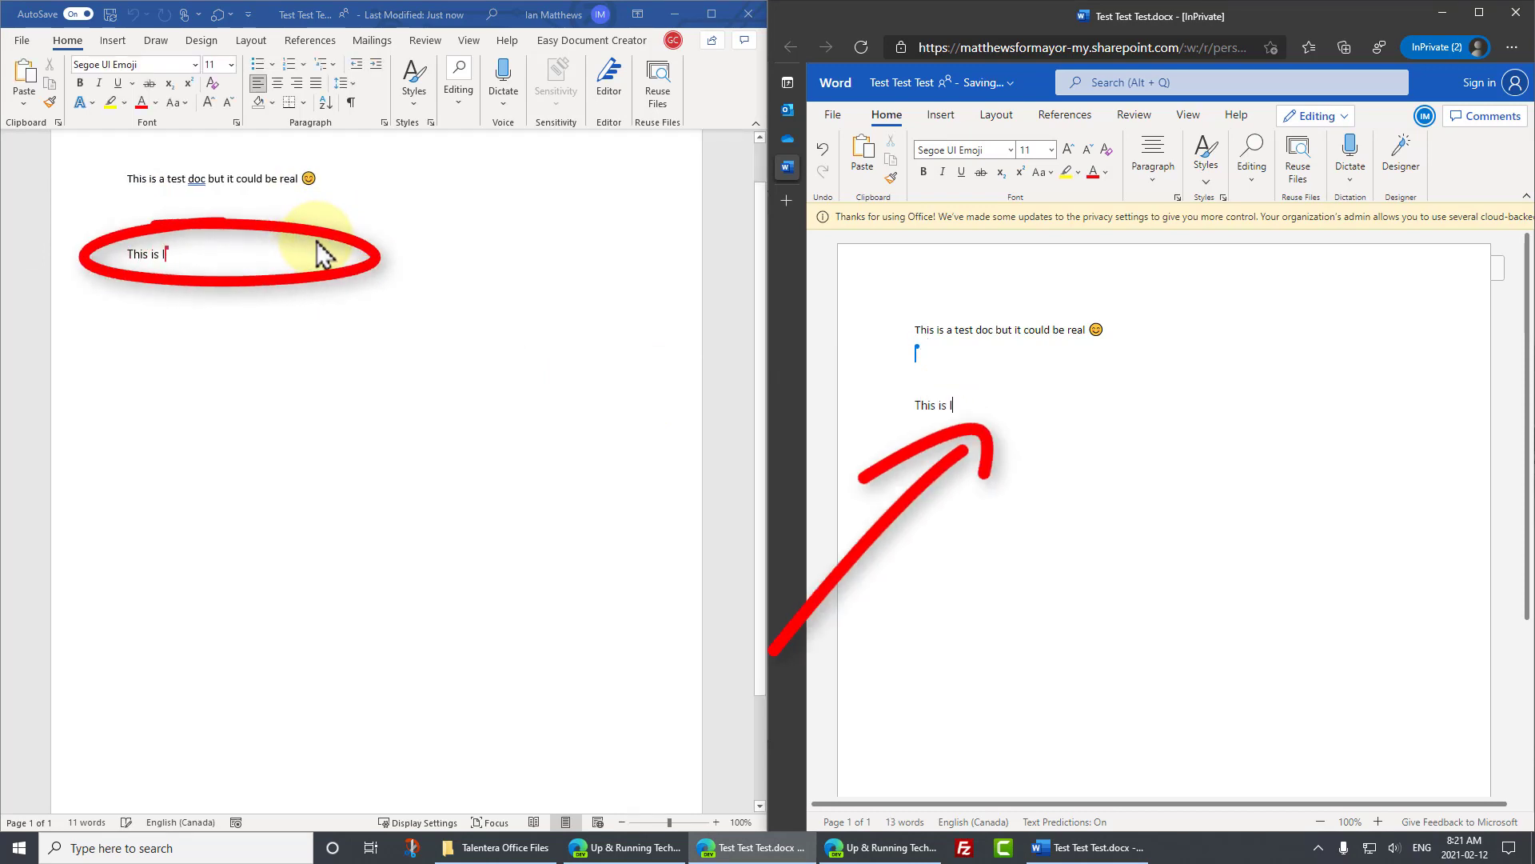
type("ooking very real to me")
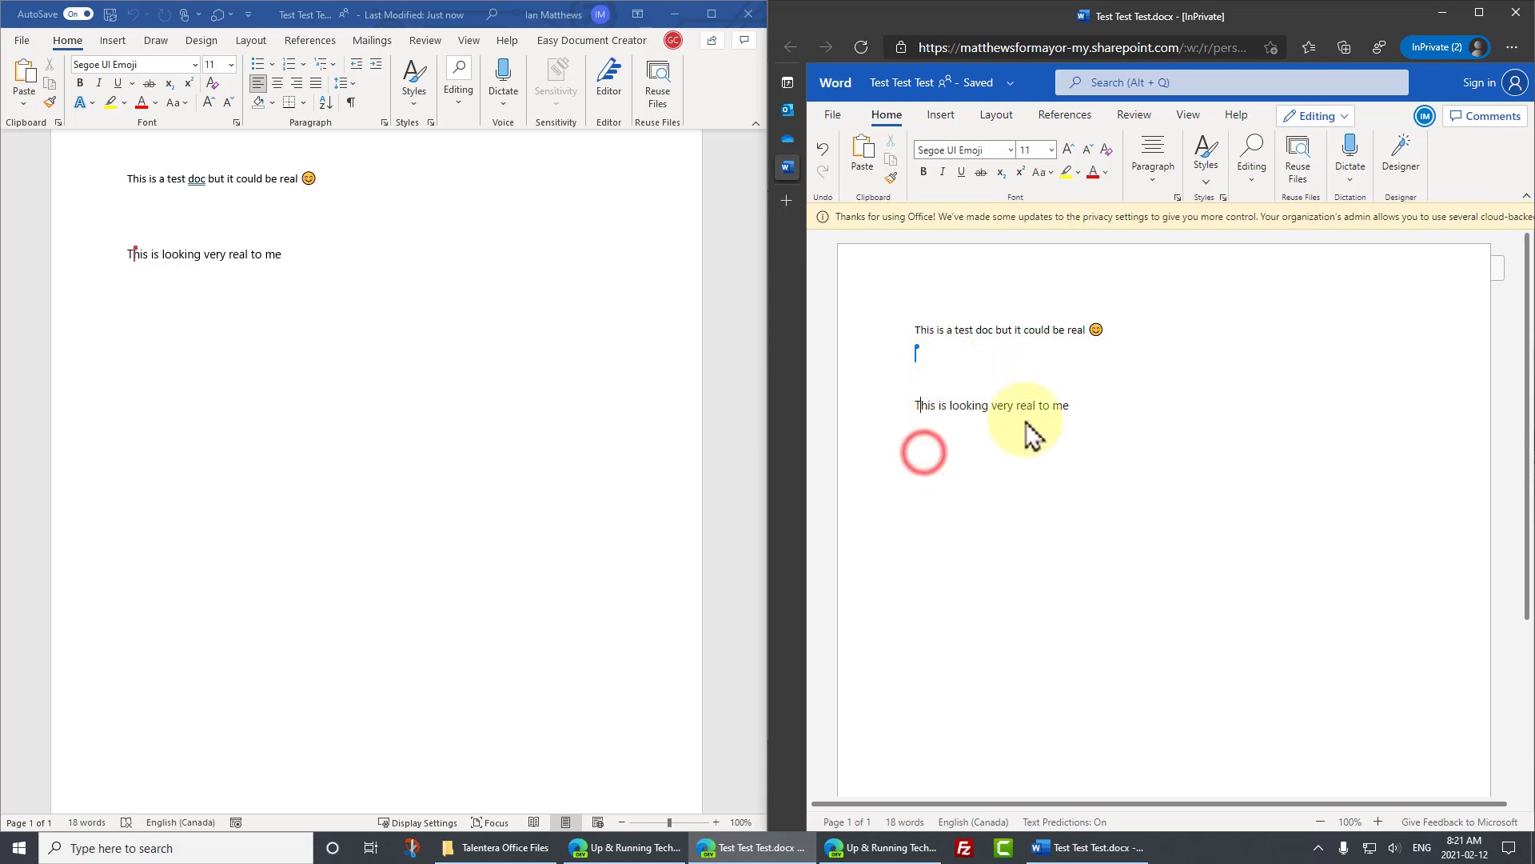
left_click(1069, 404)
key("Return")
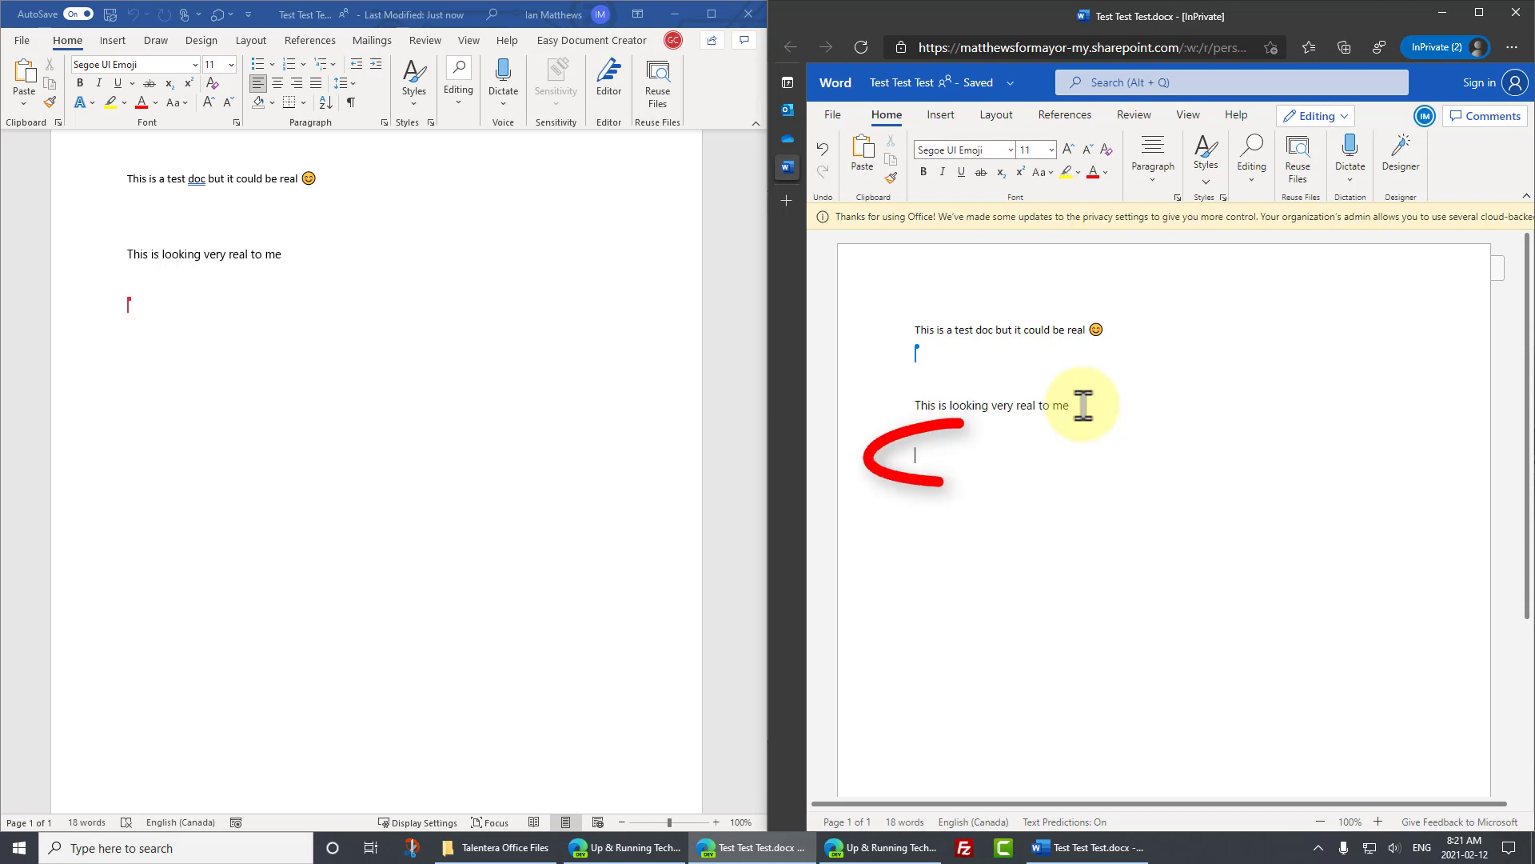
type("I would agree")
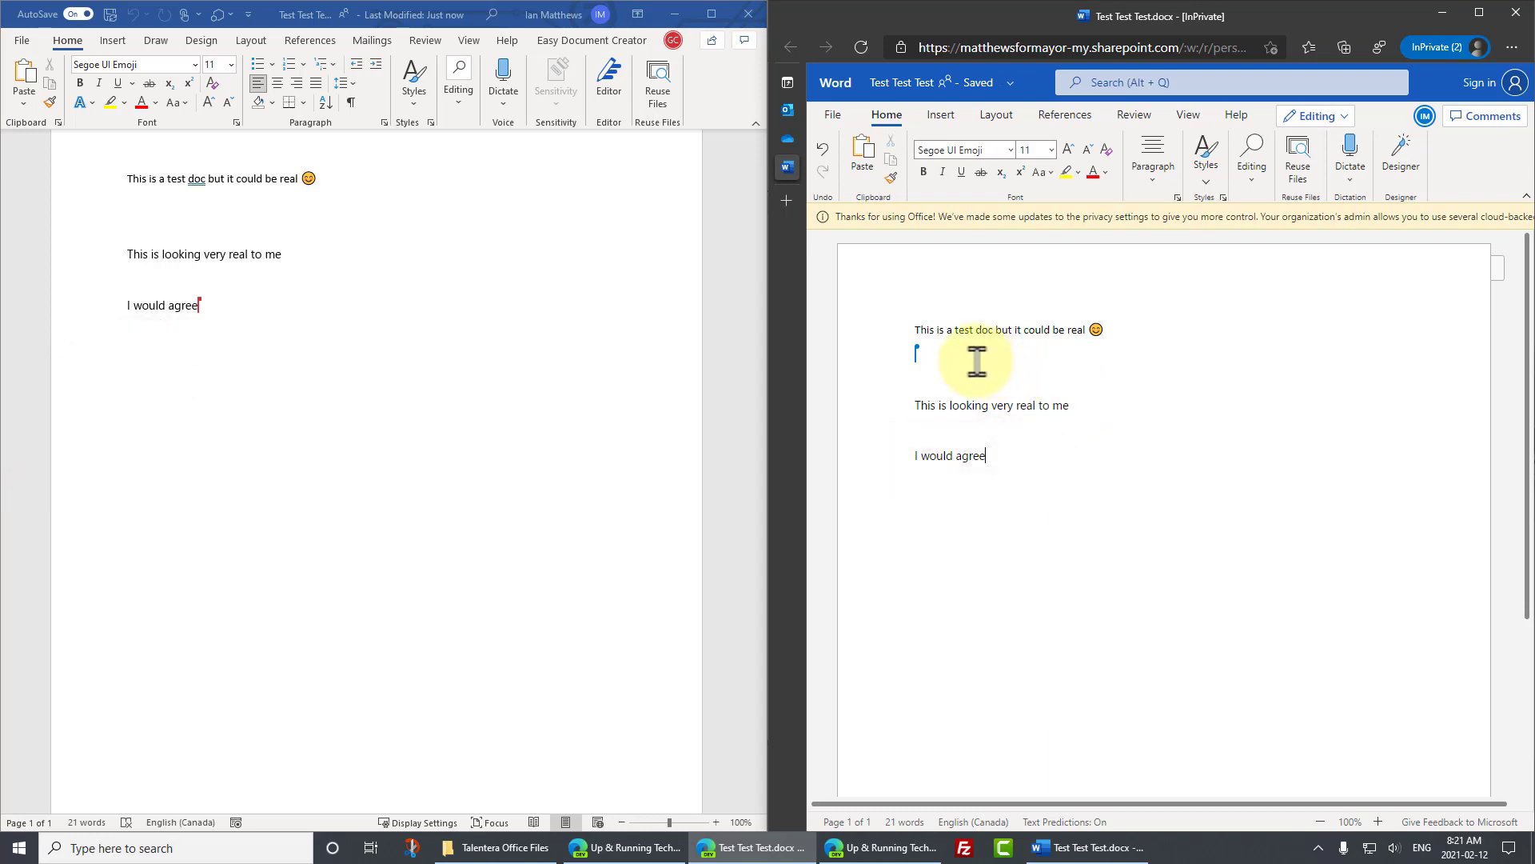
- Insert the car-window stock image on the empty second line in Word for the web
left_click(948, 356)
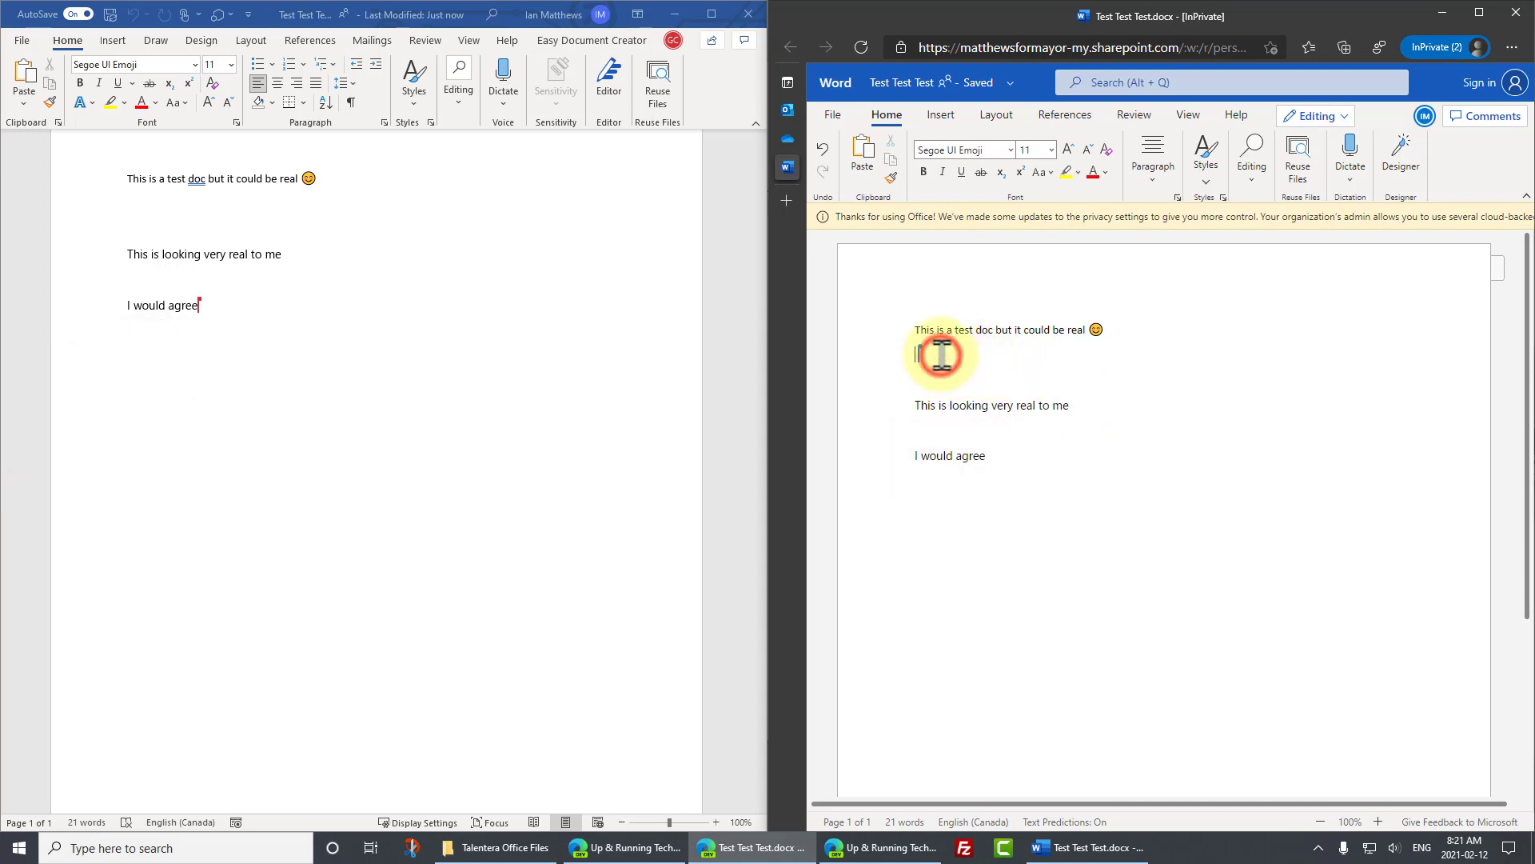
left_click(948, 116)
left_click(920, 156)
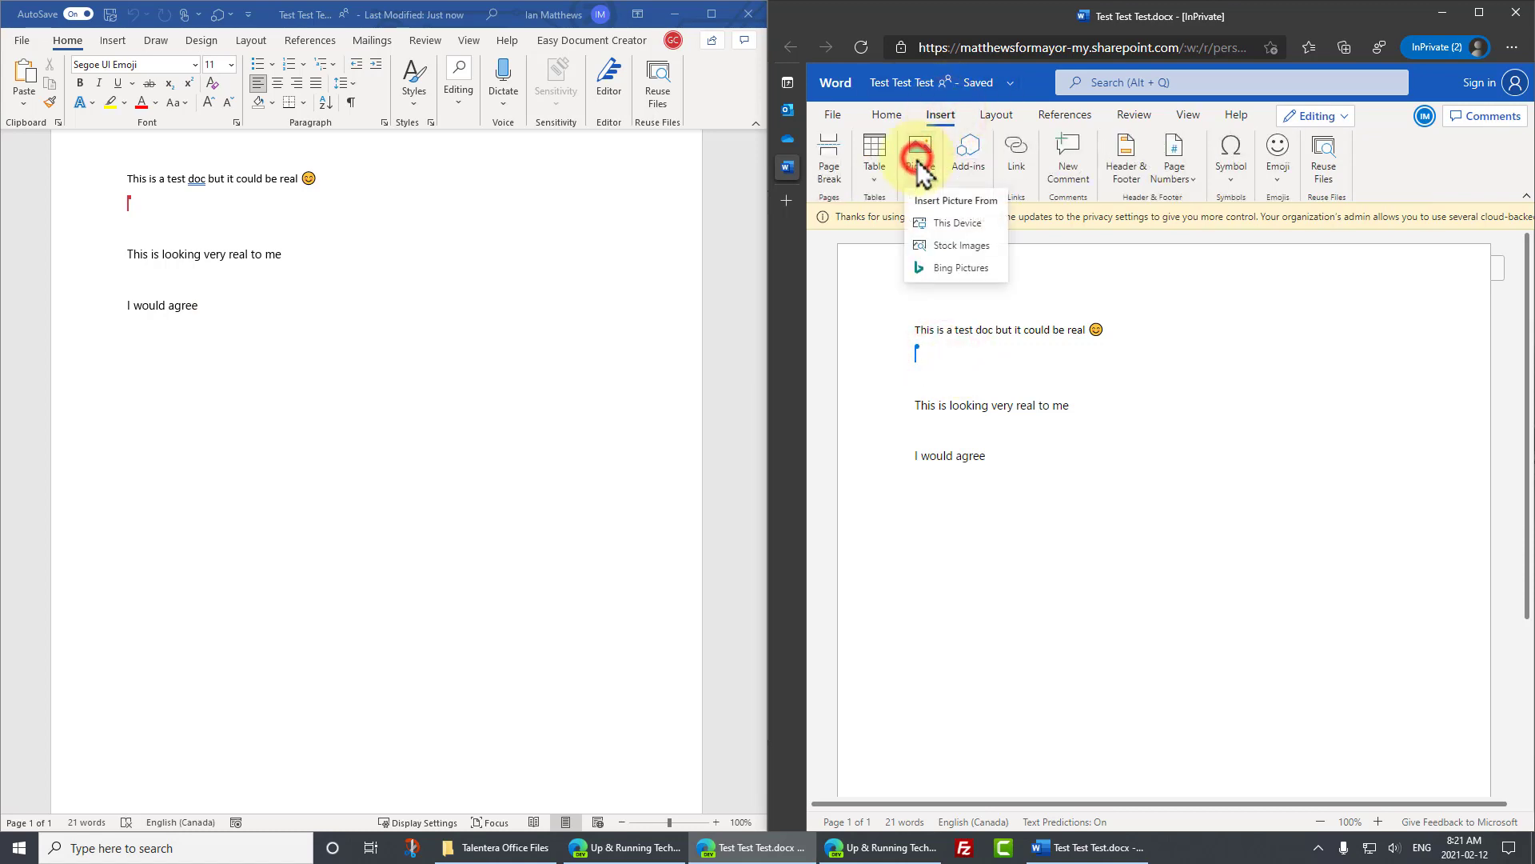
left_click(959, 240)
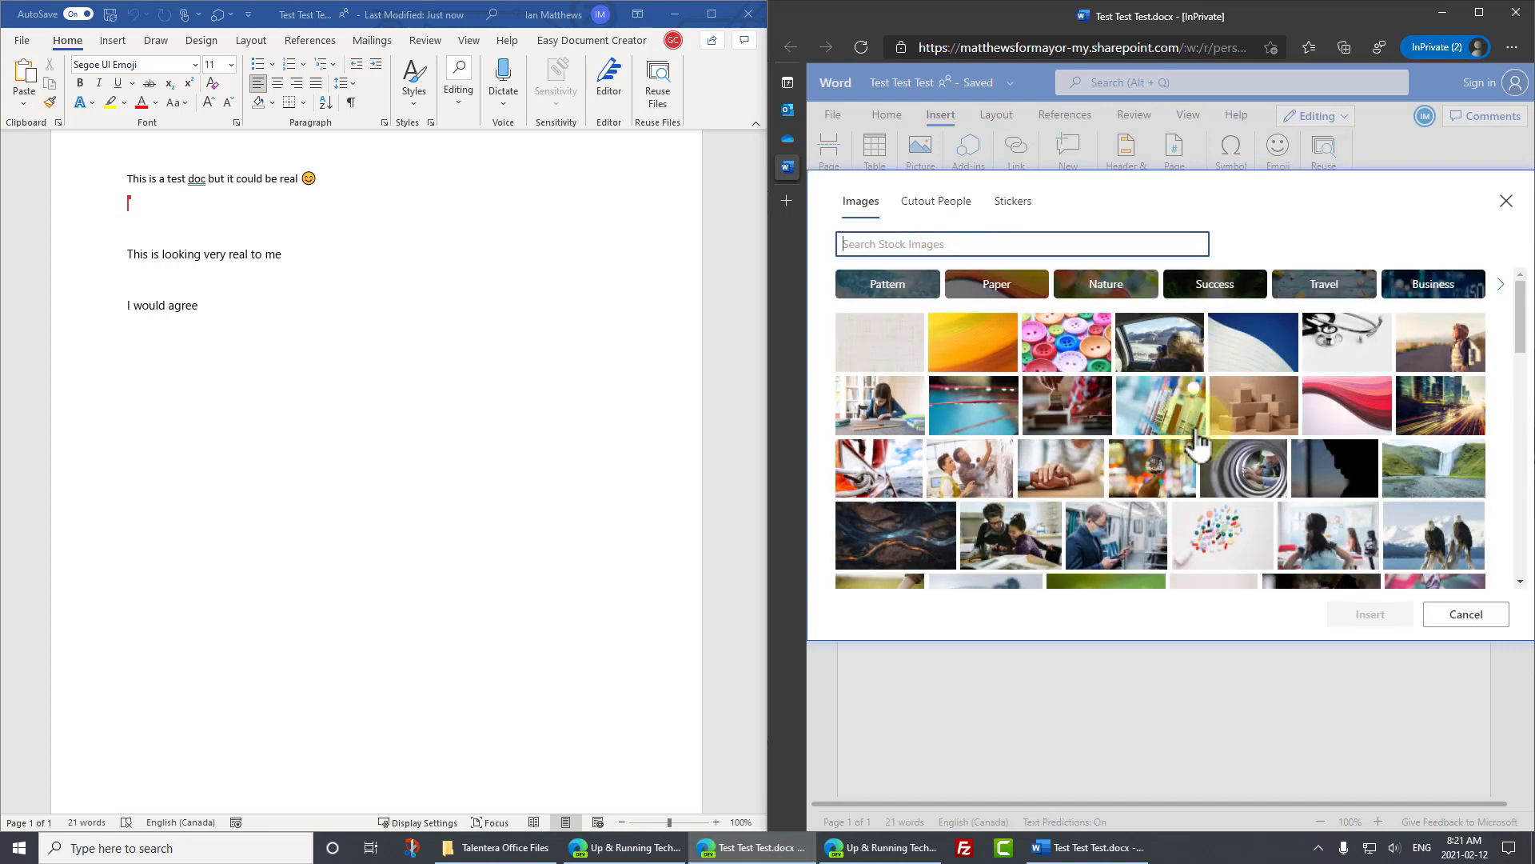
left_click(1170, 342)
left_click(1352, 616)
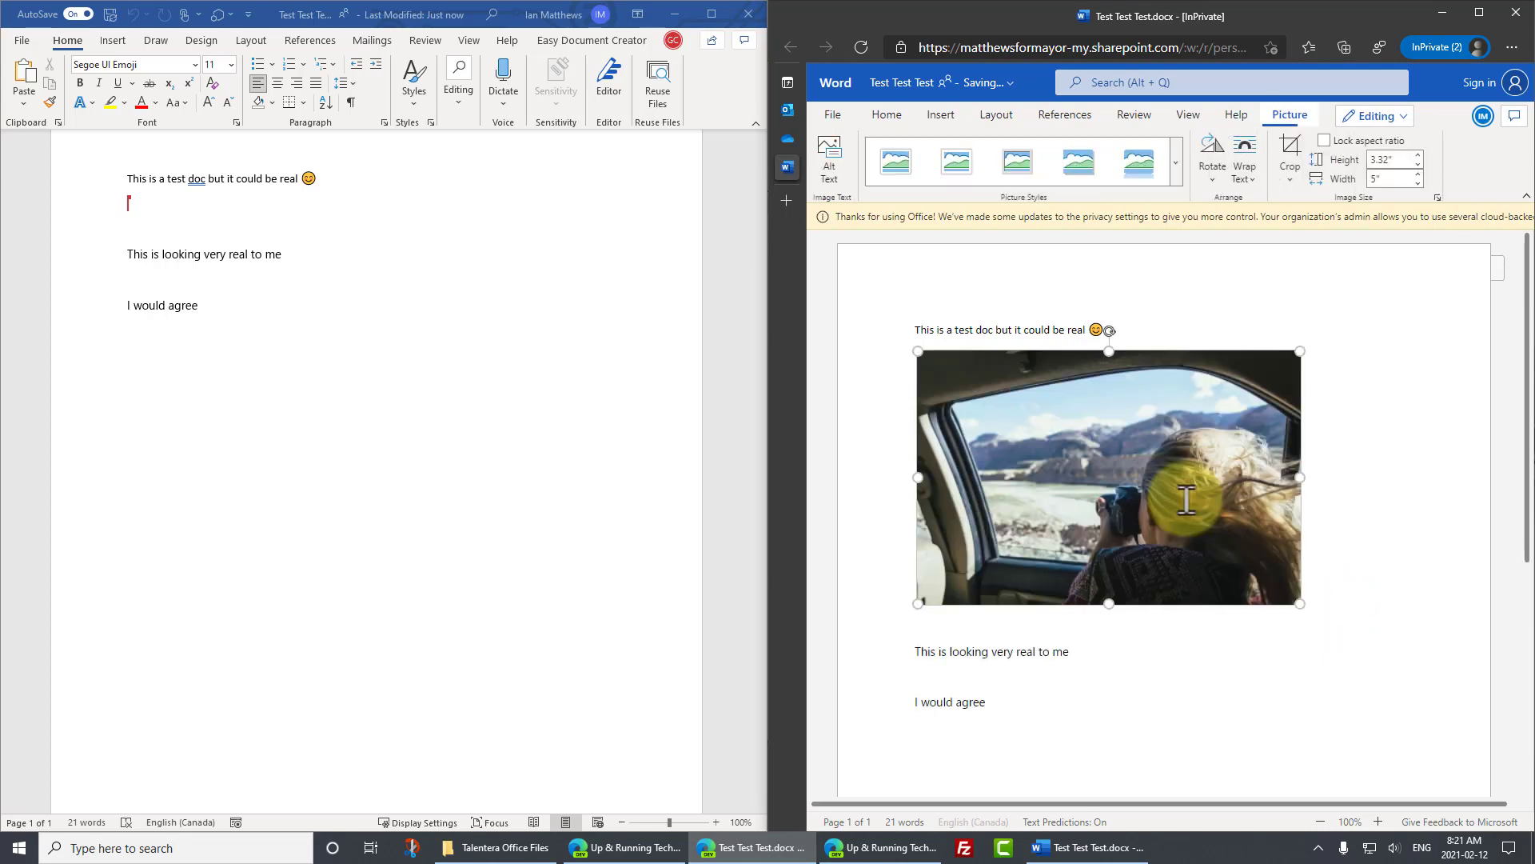
- Shrink the photo to about 2.85 inches wide and confirm it synced to desktop Word
left_click(421, 307)
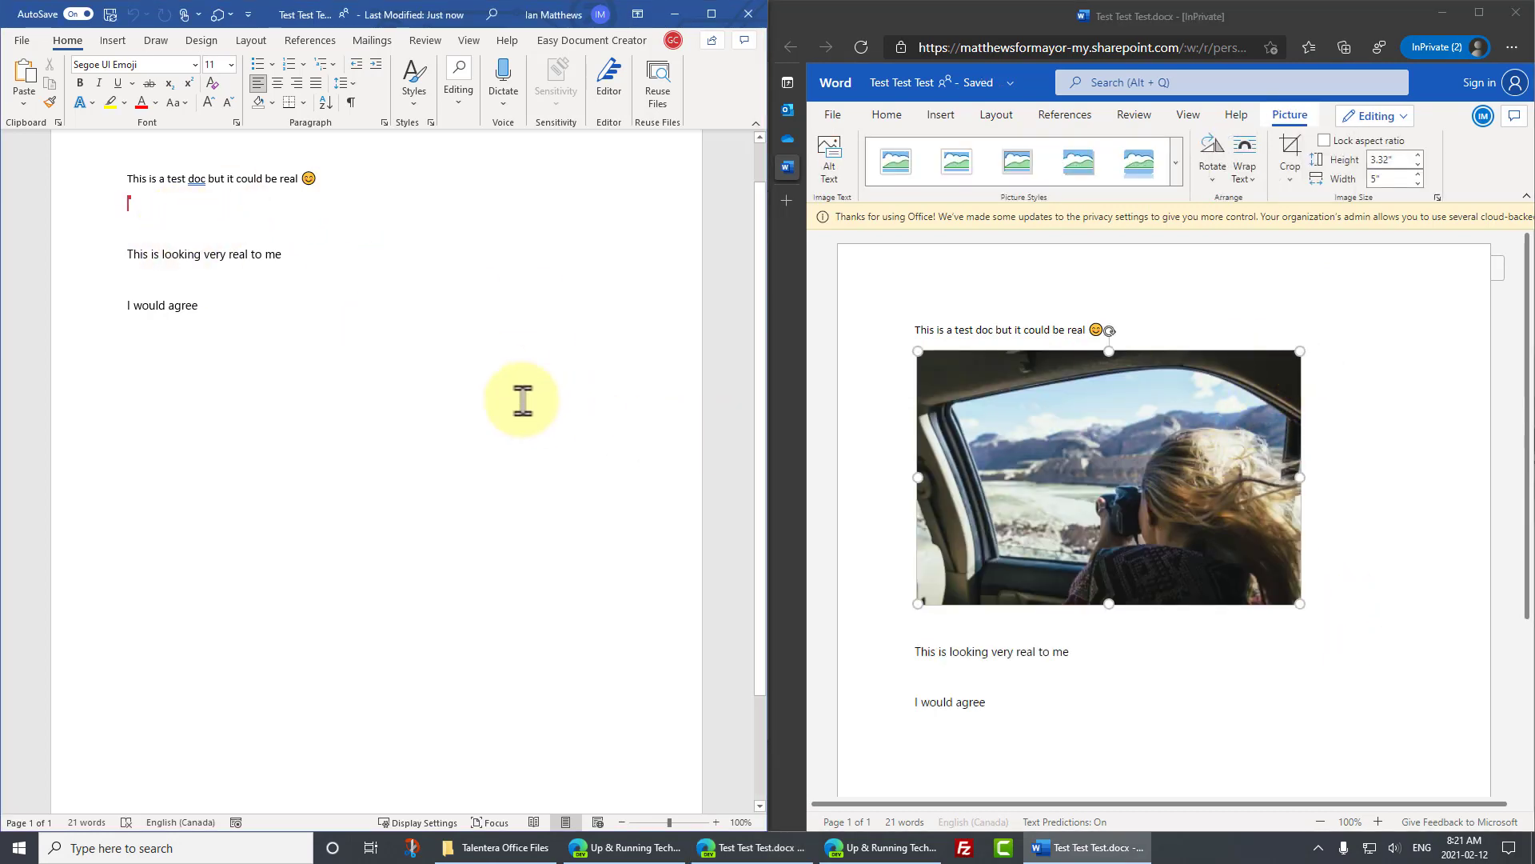
left_click_drag(1300, 603, 1136, 495)
left_click(1082, 584)
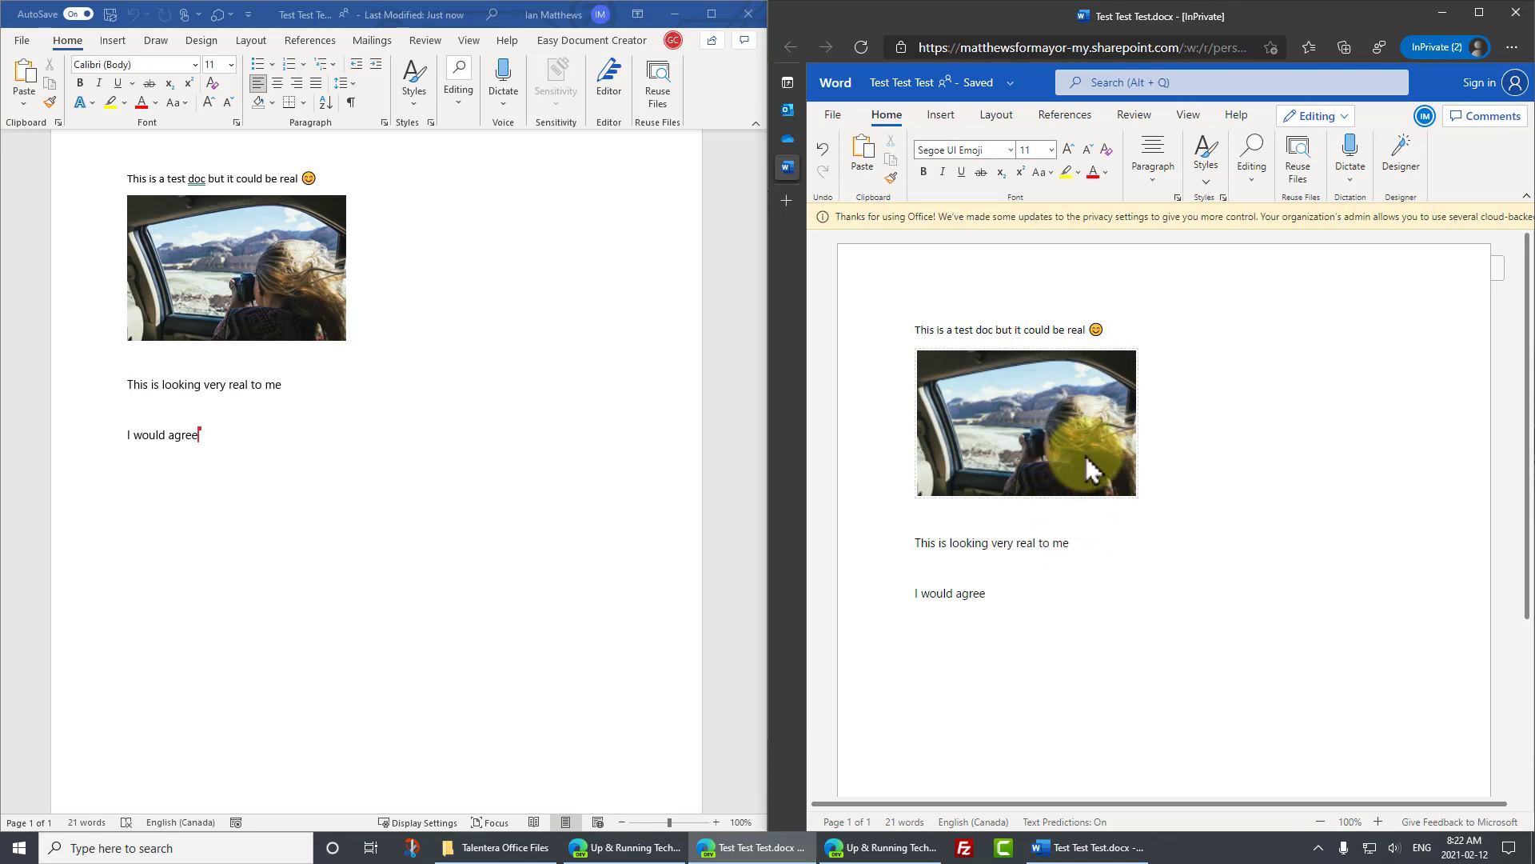
left_click(315, 427)
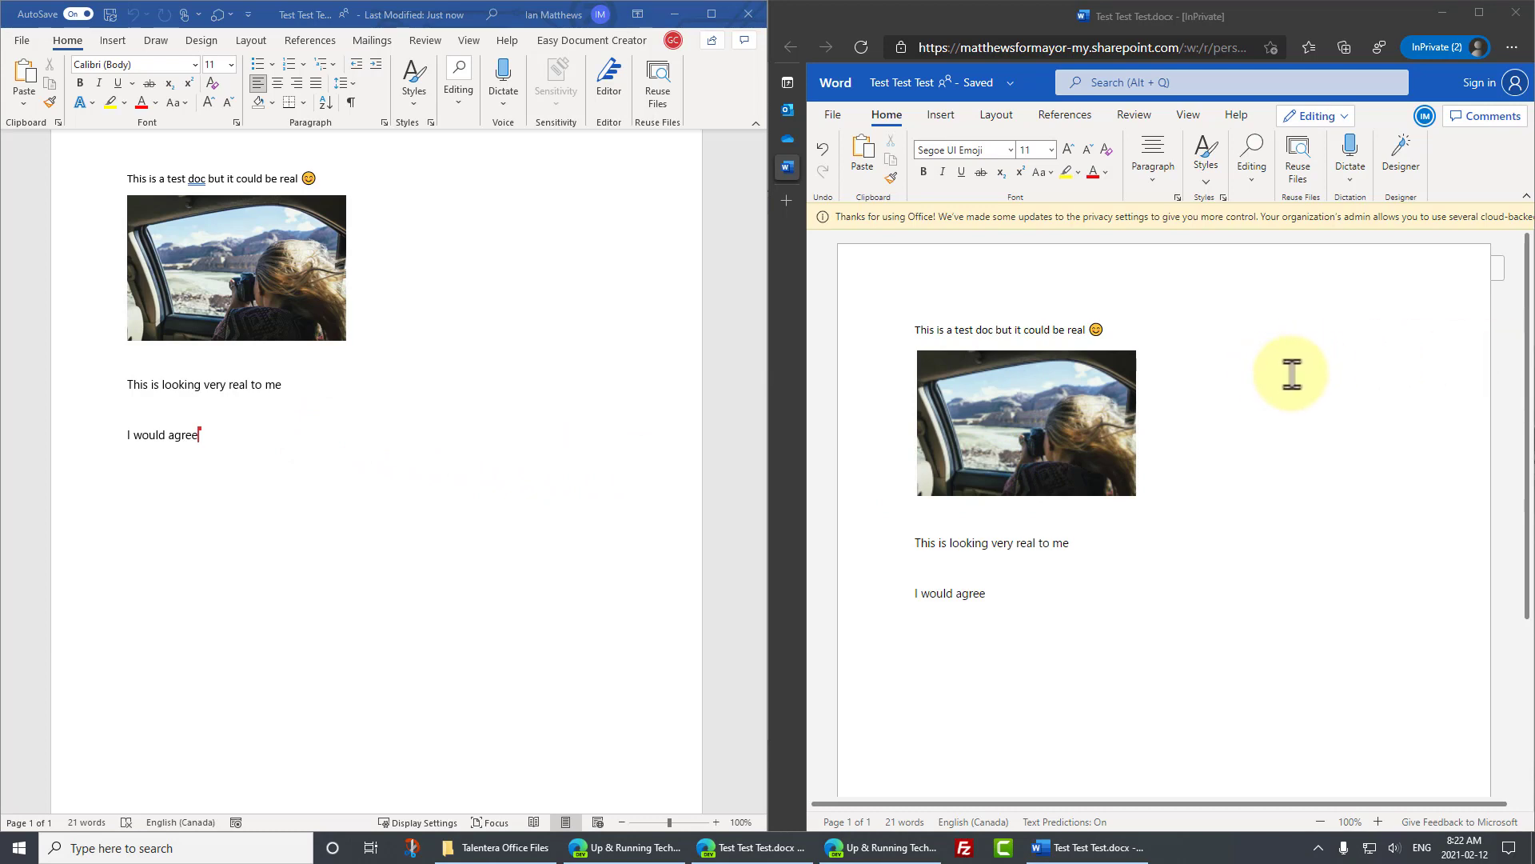
- Close desktop Word and check in Word for the web who still has the document open
key("alt+F4")
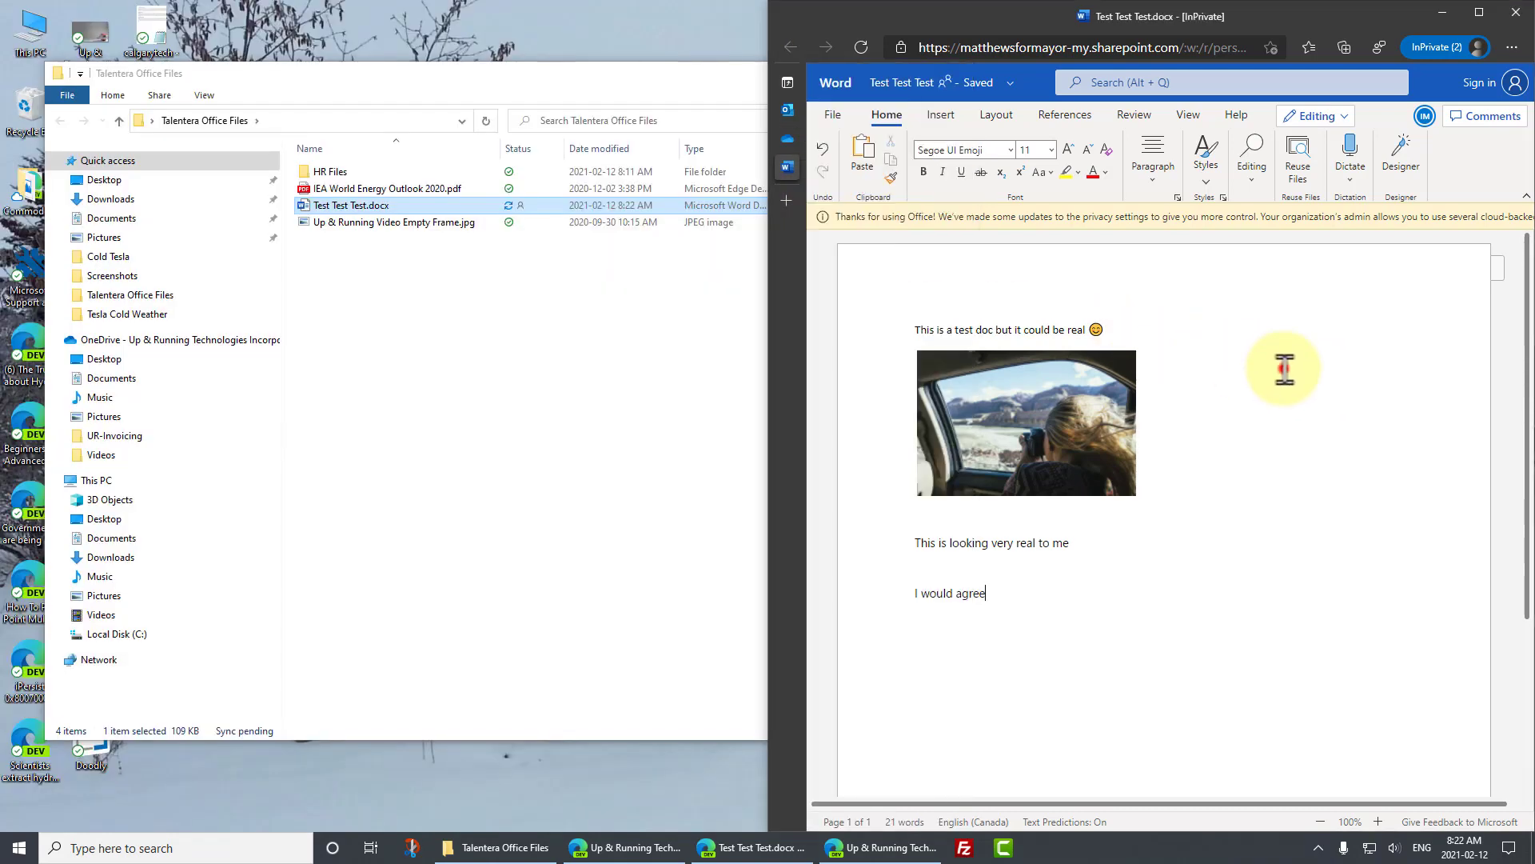
left_click(1283, 369)
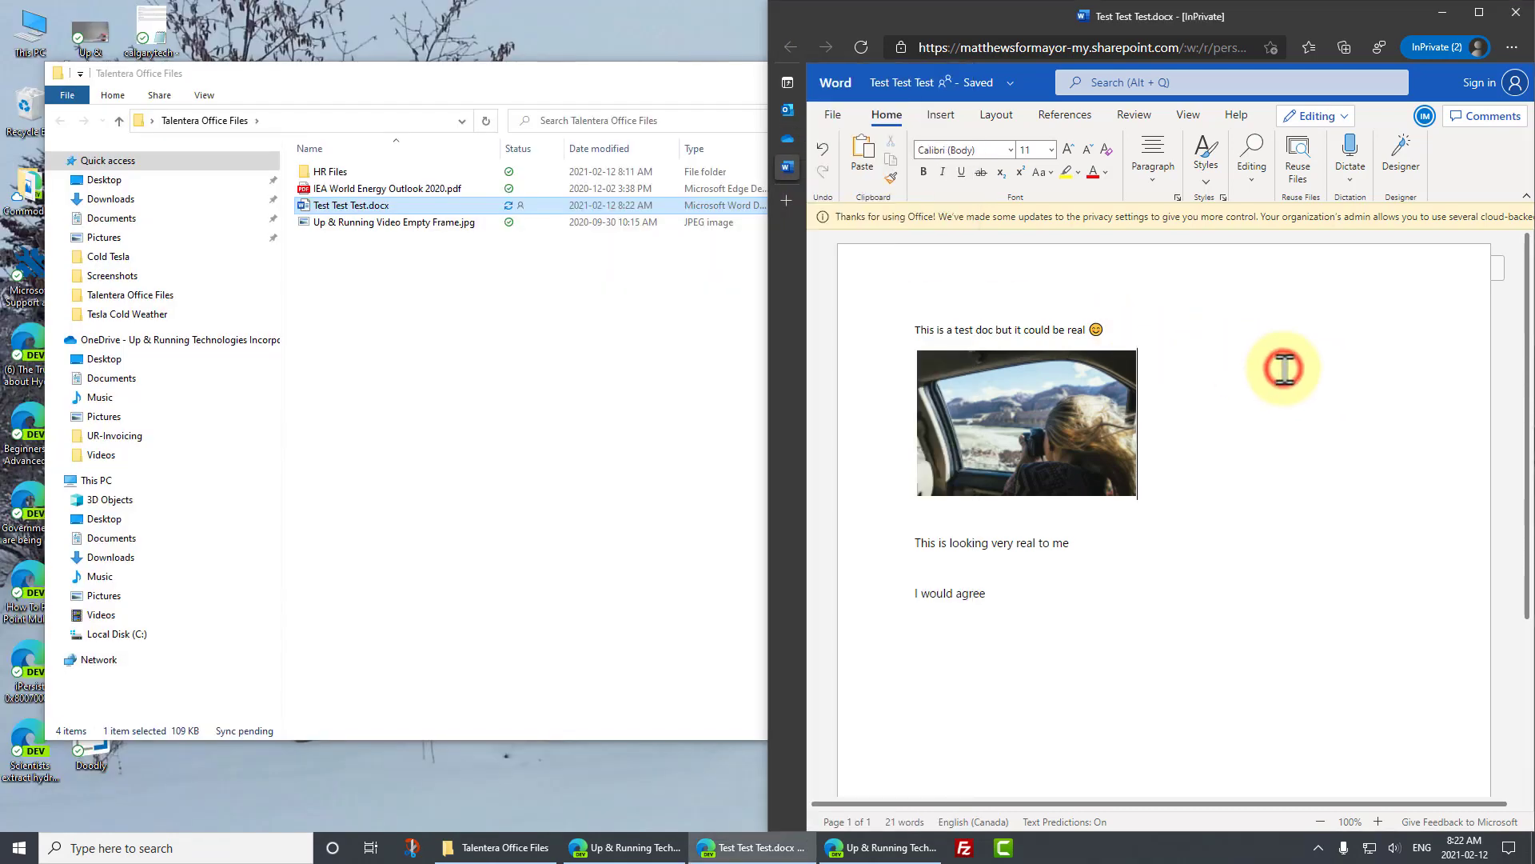
left_click(1423, 117)
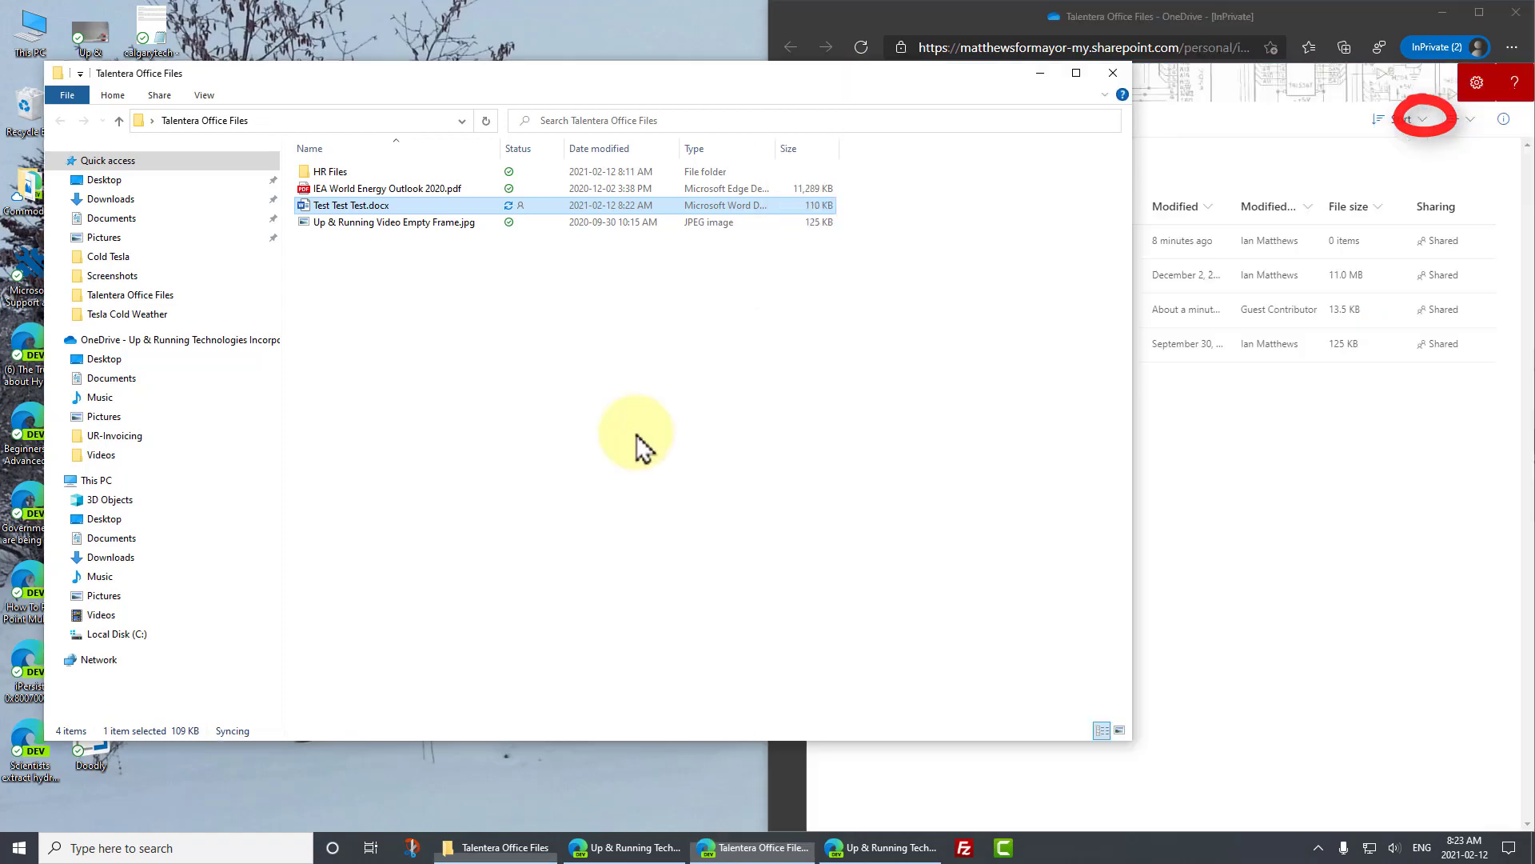
left_click(634, 437)
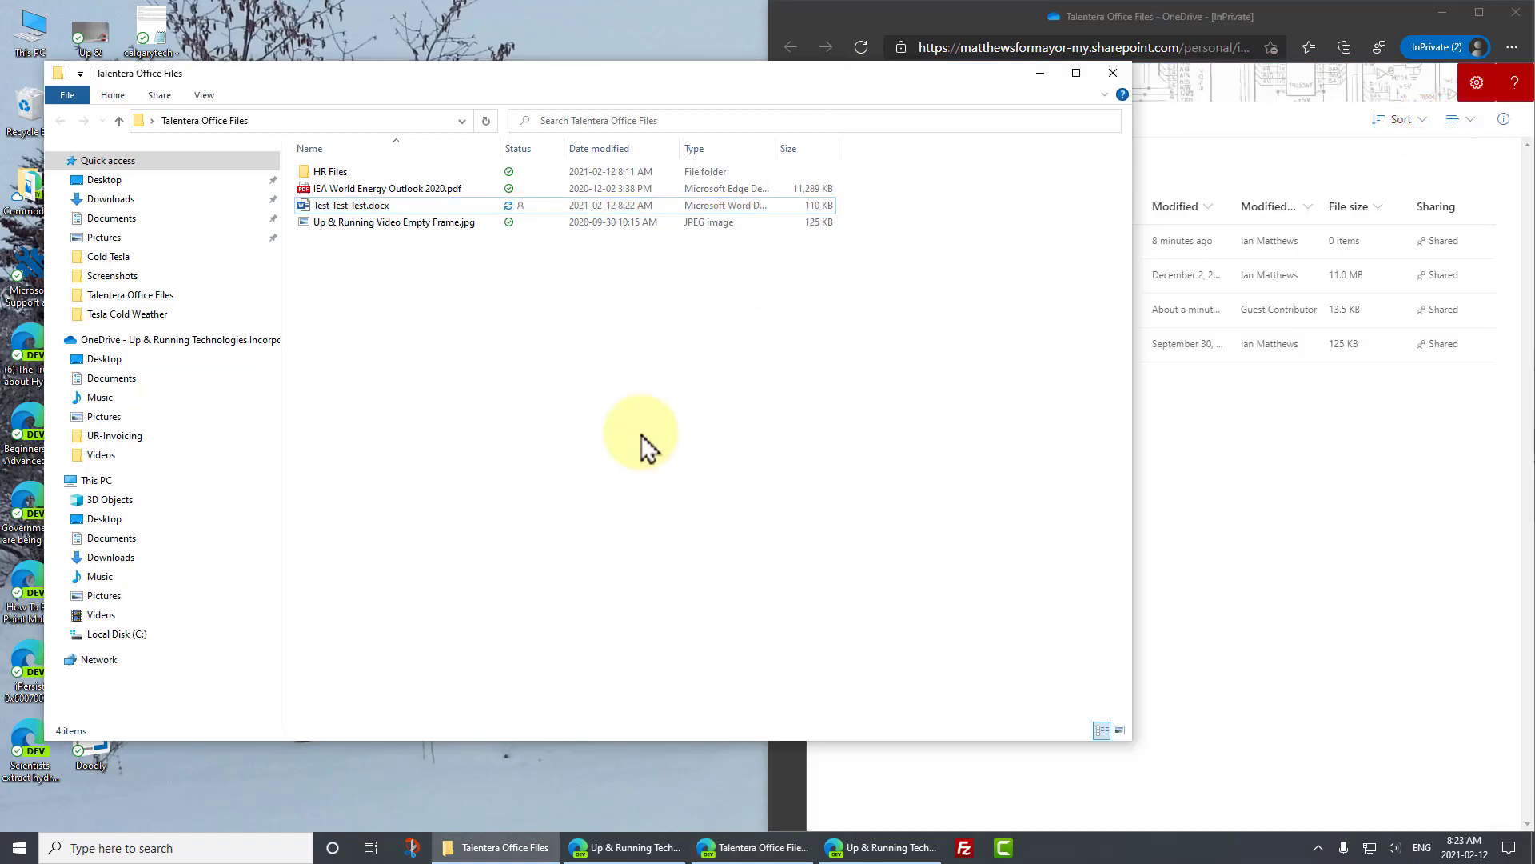
- Check Test Test Test.docx's sync status (3,936 KB) in Explorer, then close Explorer
left_click(1441, 13)
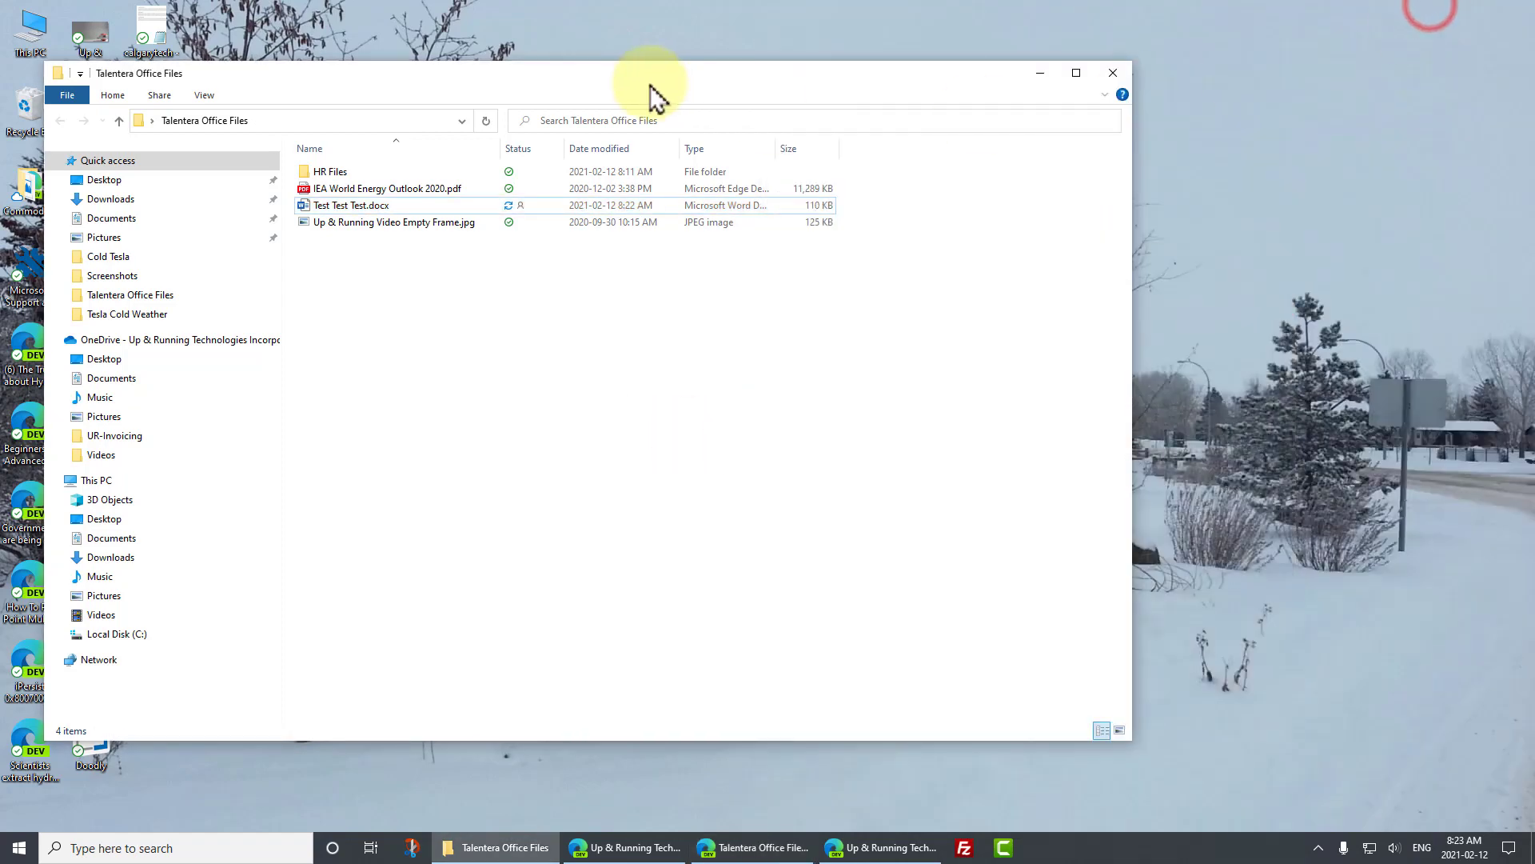
left_click_drag(632, 76, 811, 80)
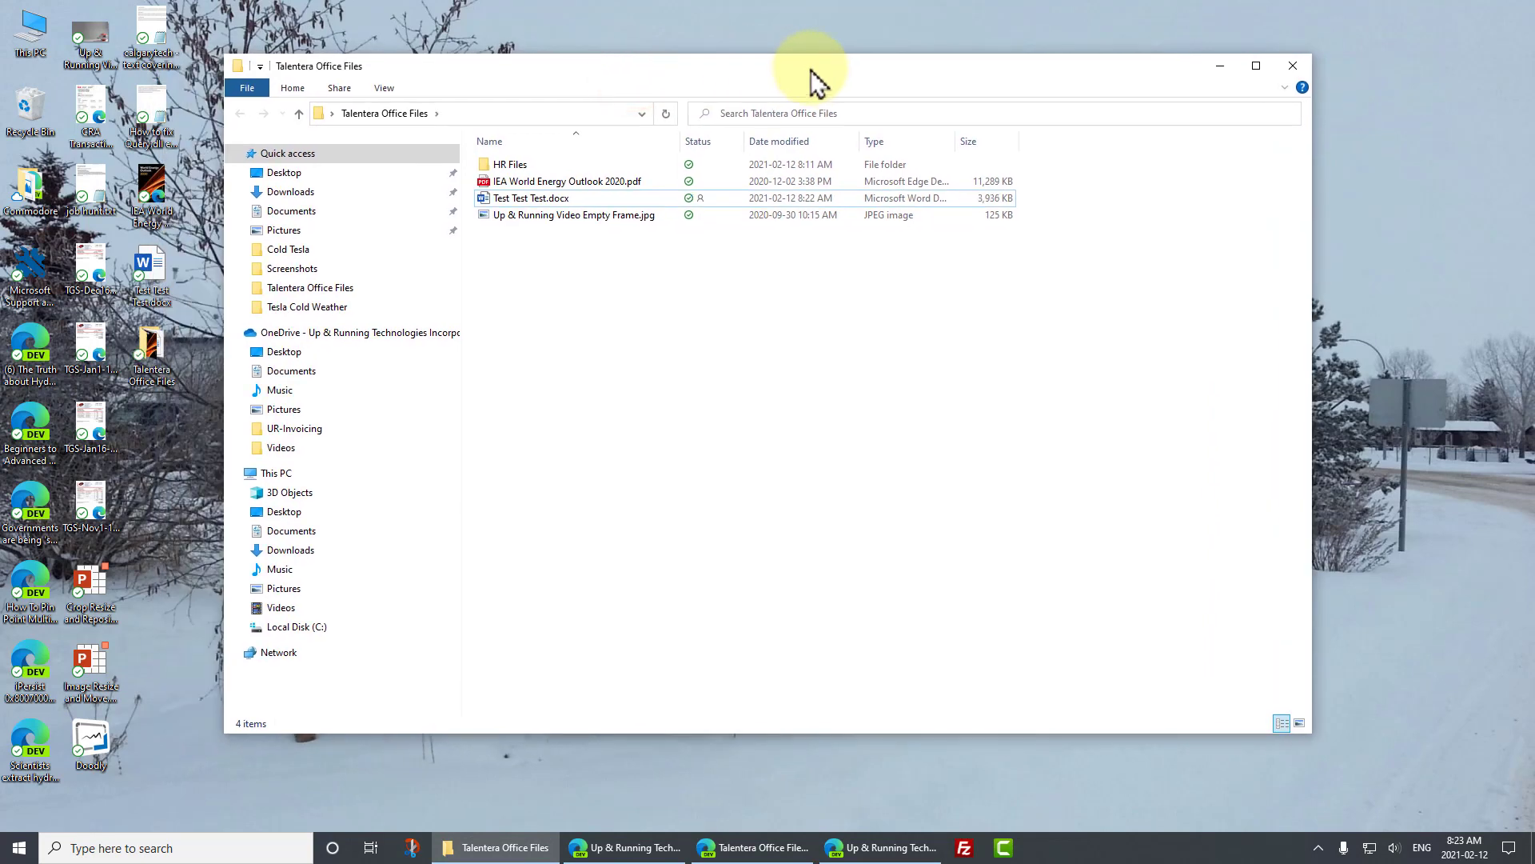
left_click(694, 199)
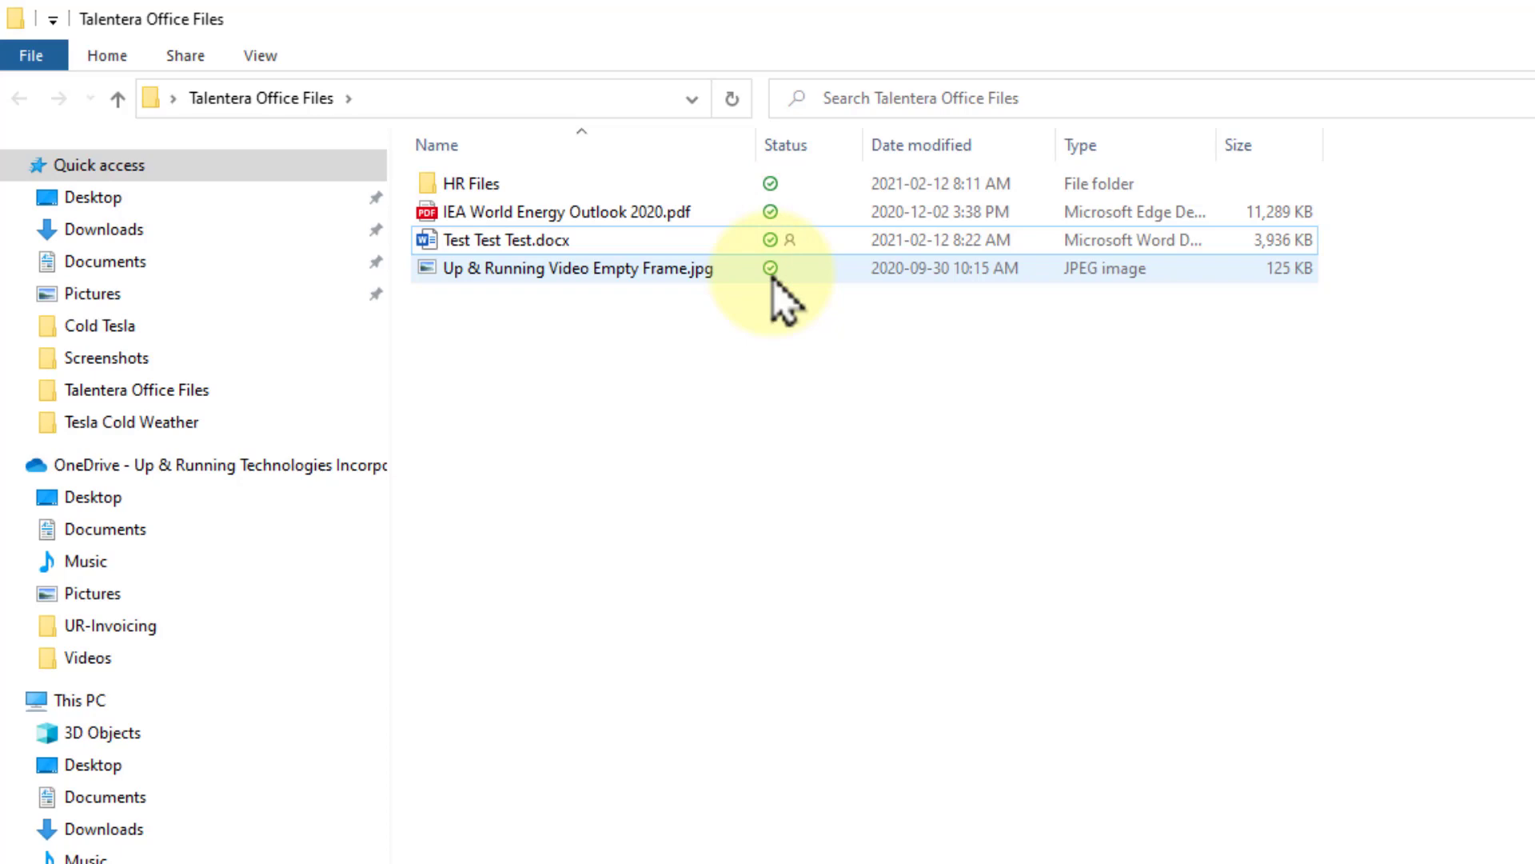
left_click(1439, 59)
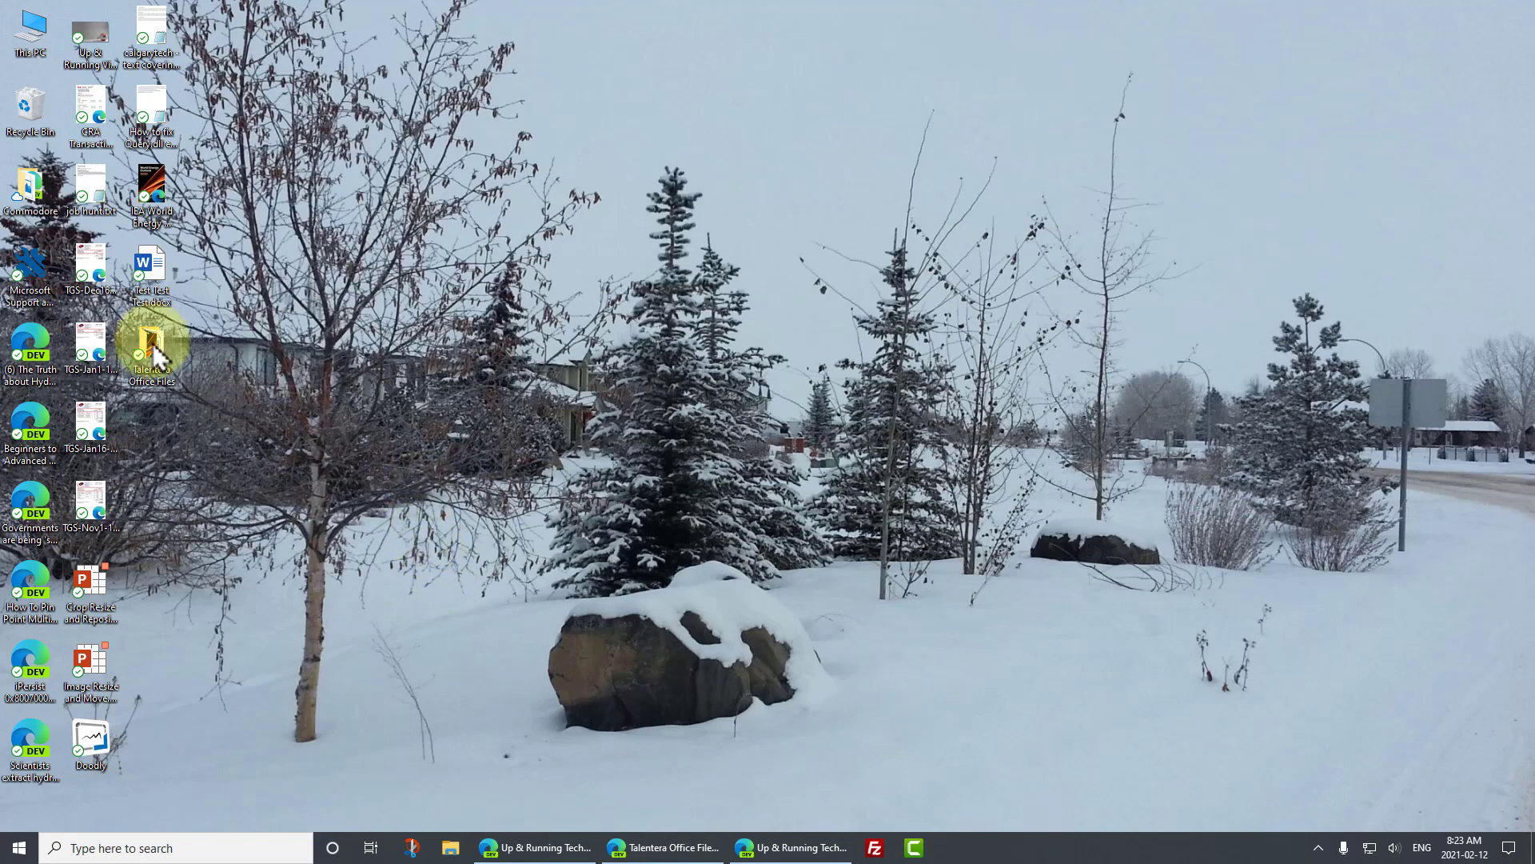
mouse_move(157, 361)
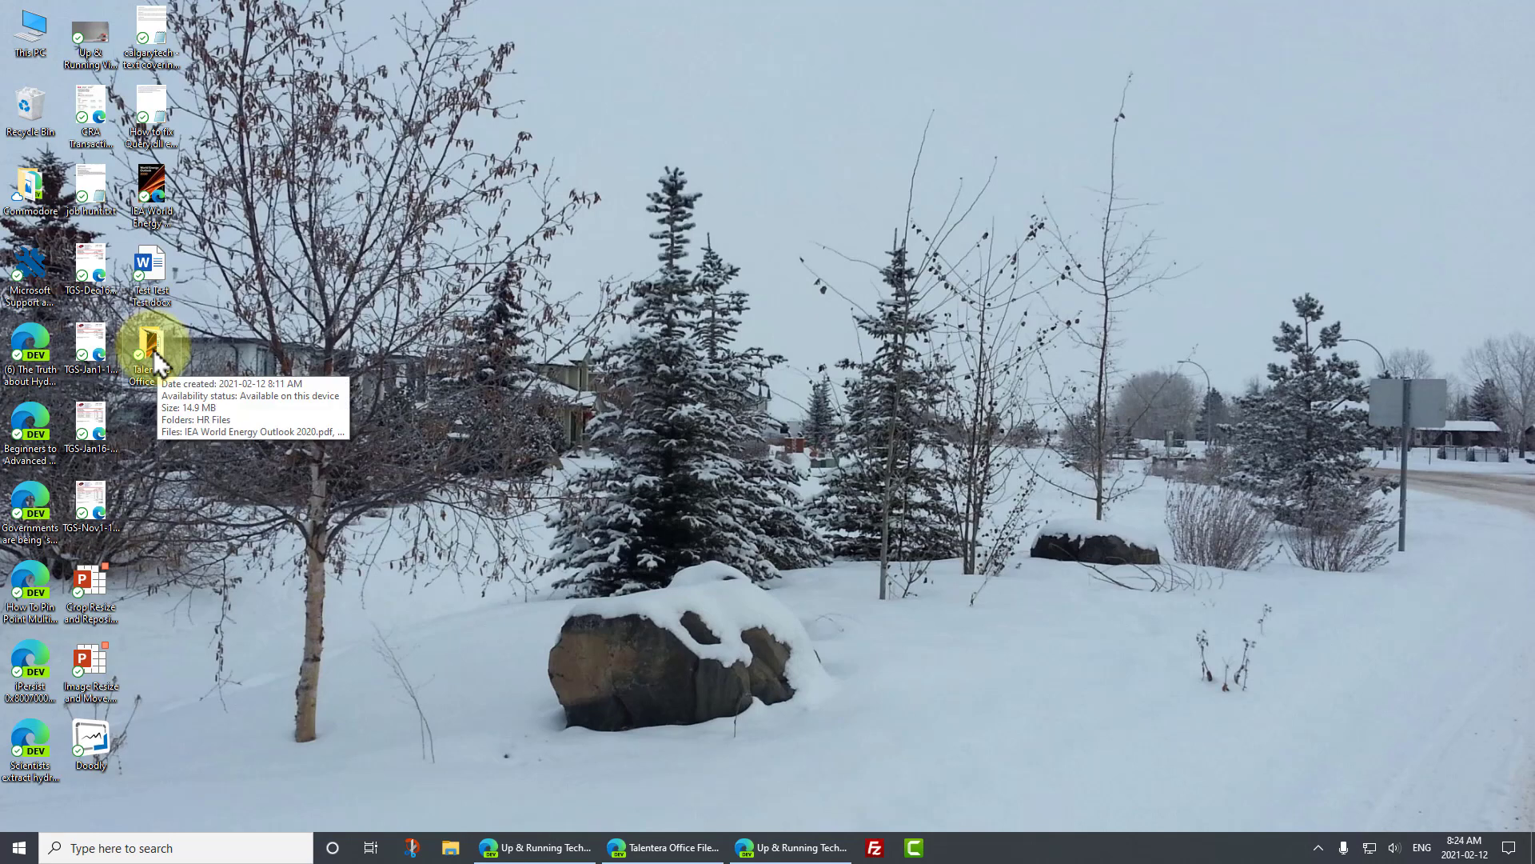
- View Talentera Office Files online, go back to Desktop, and open the folder's Details pane
right_click(157, 362)
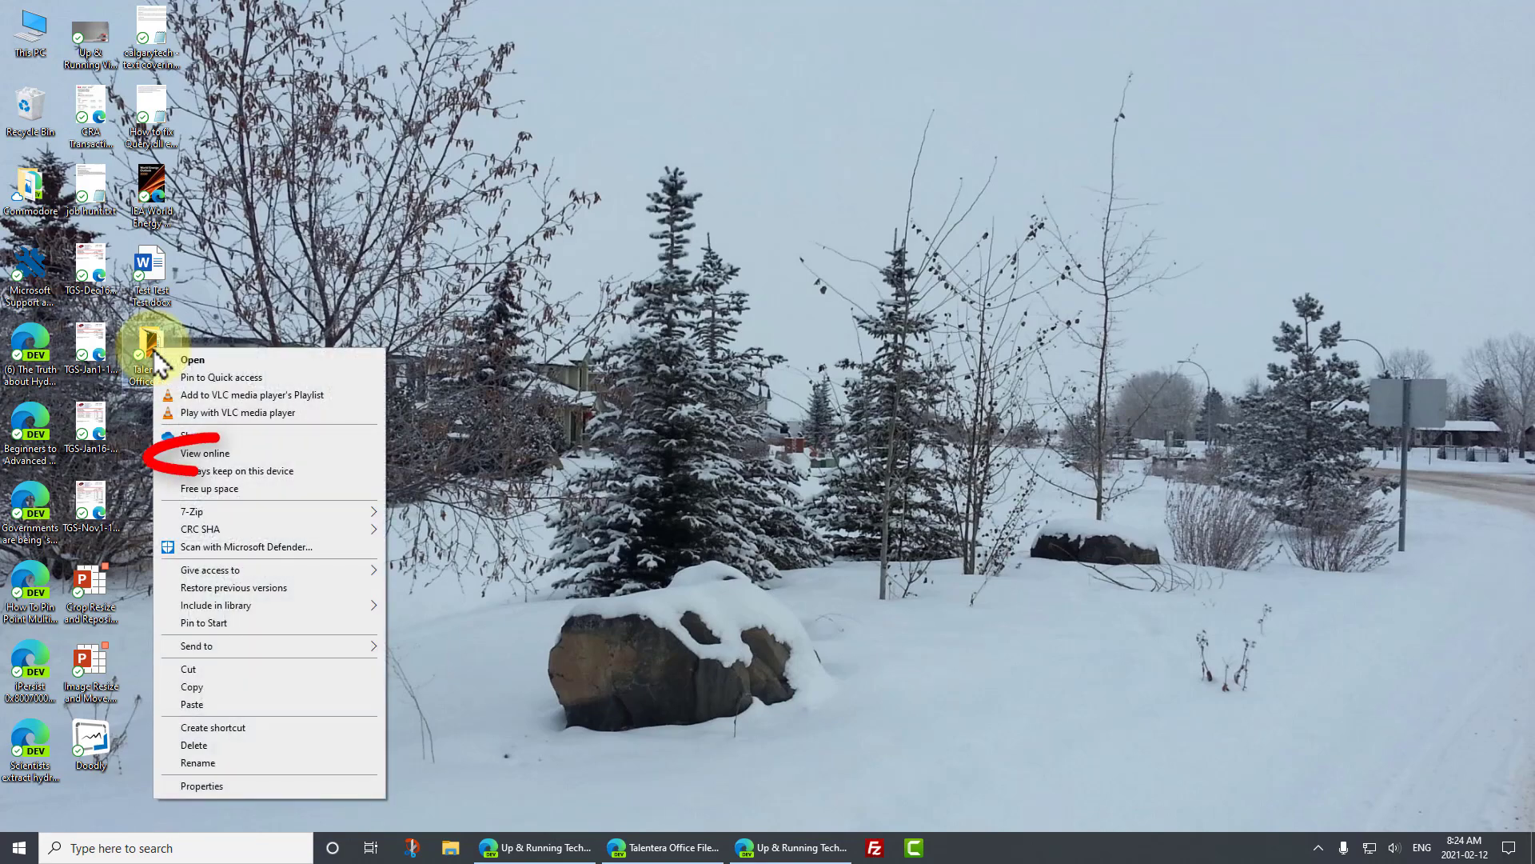
left_click(229, 454)
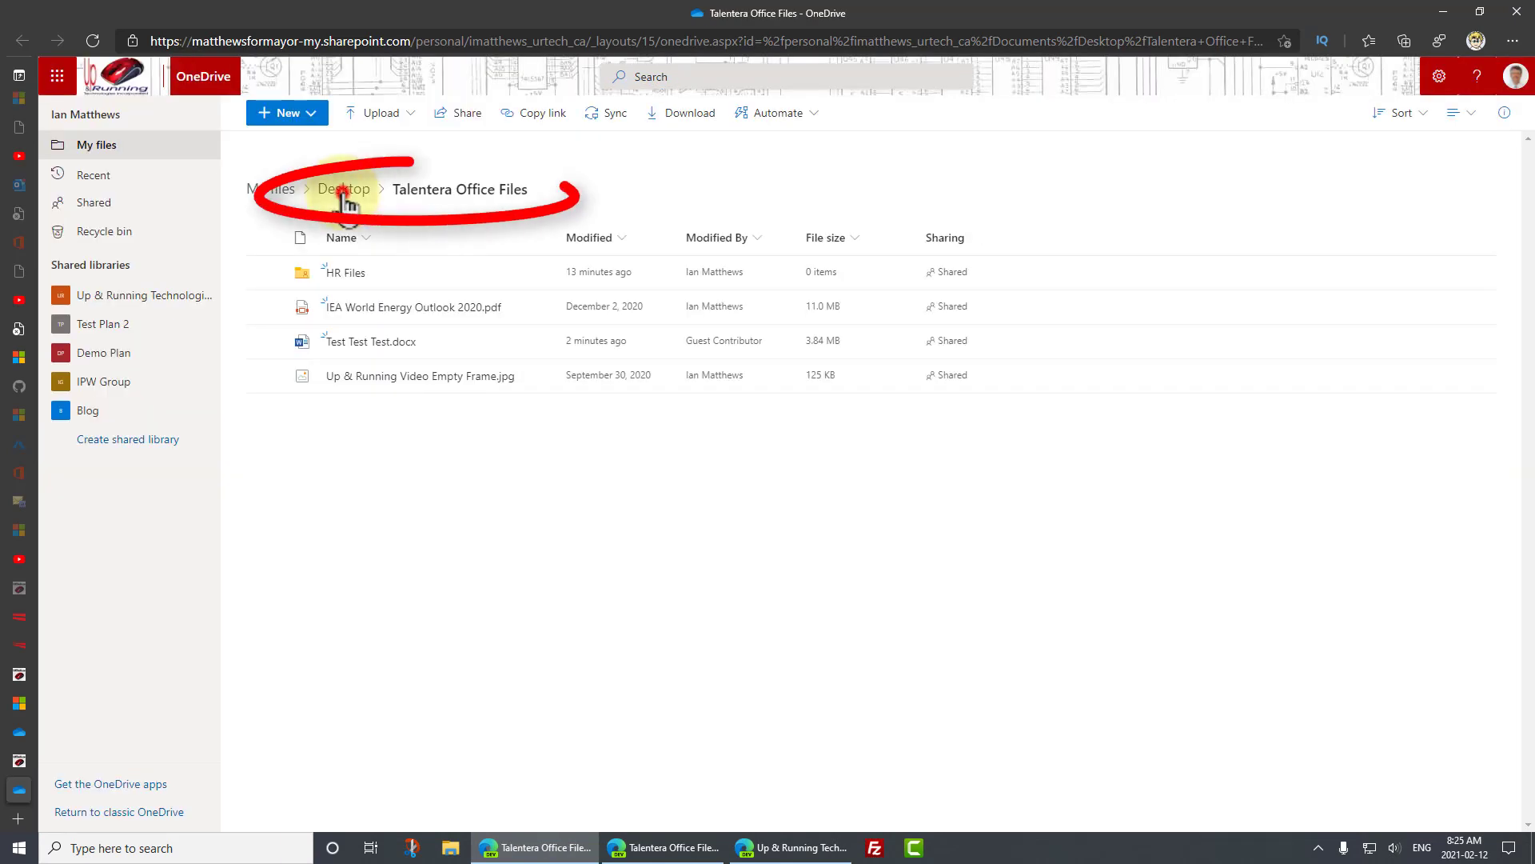
left_click(345, 200)
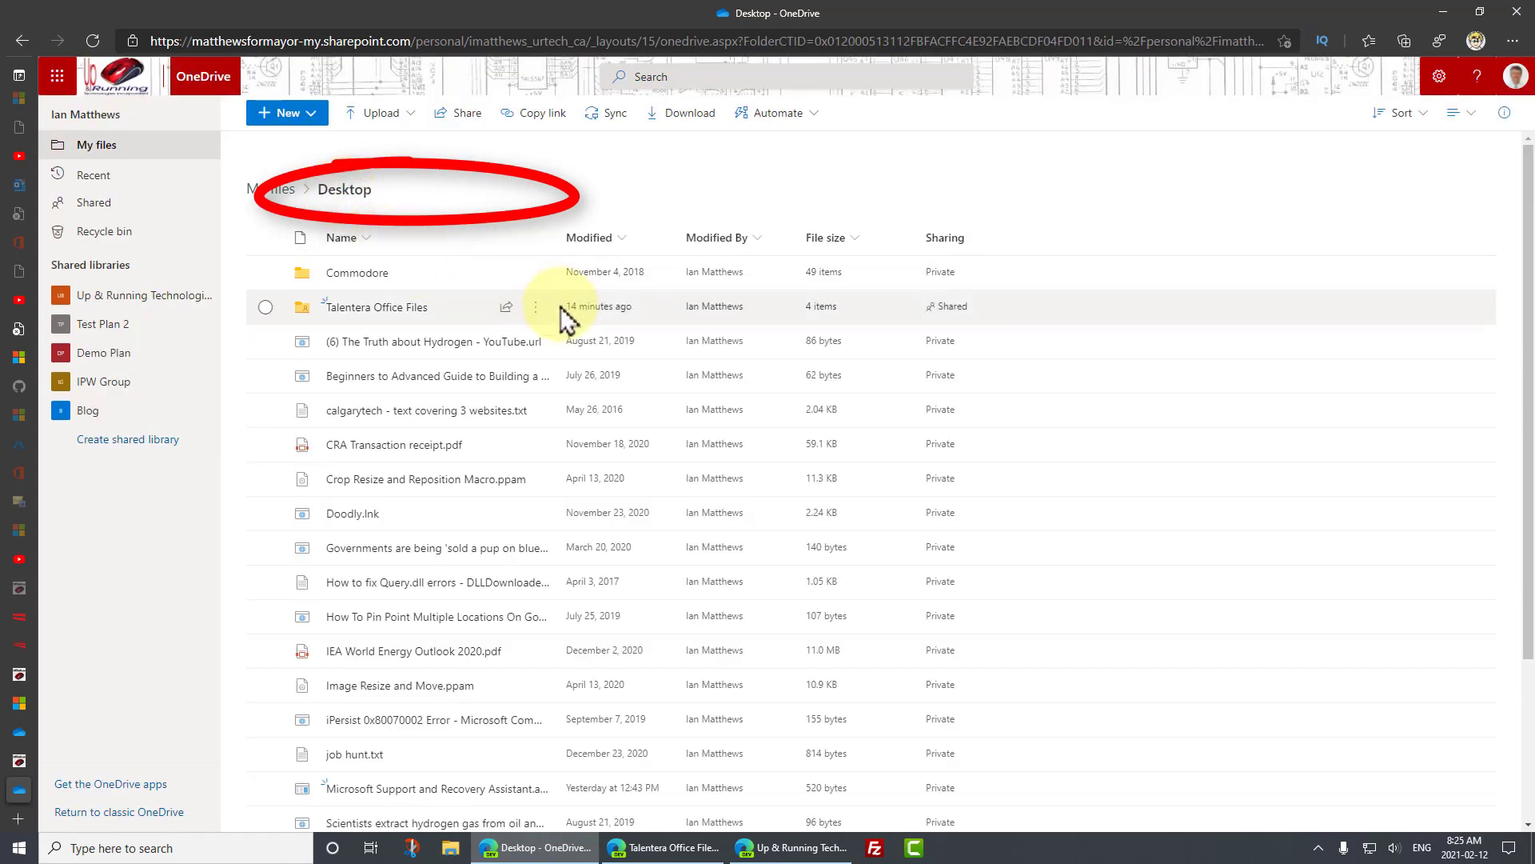
left_click(534, 313)
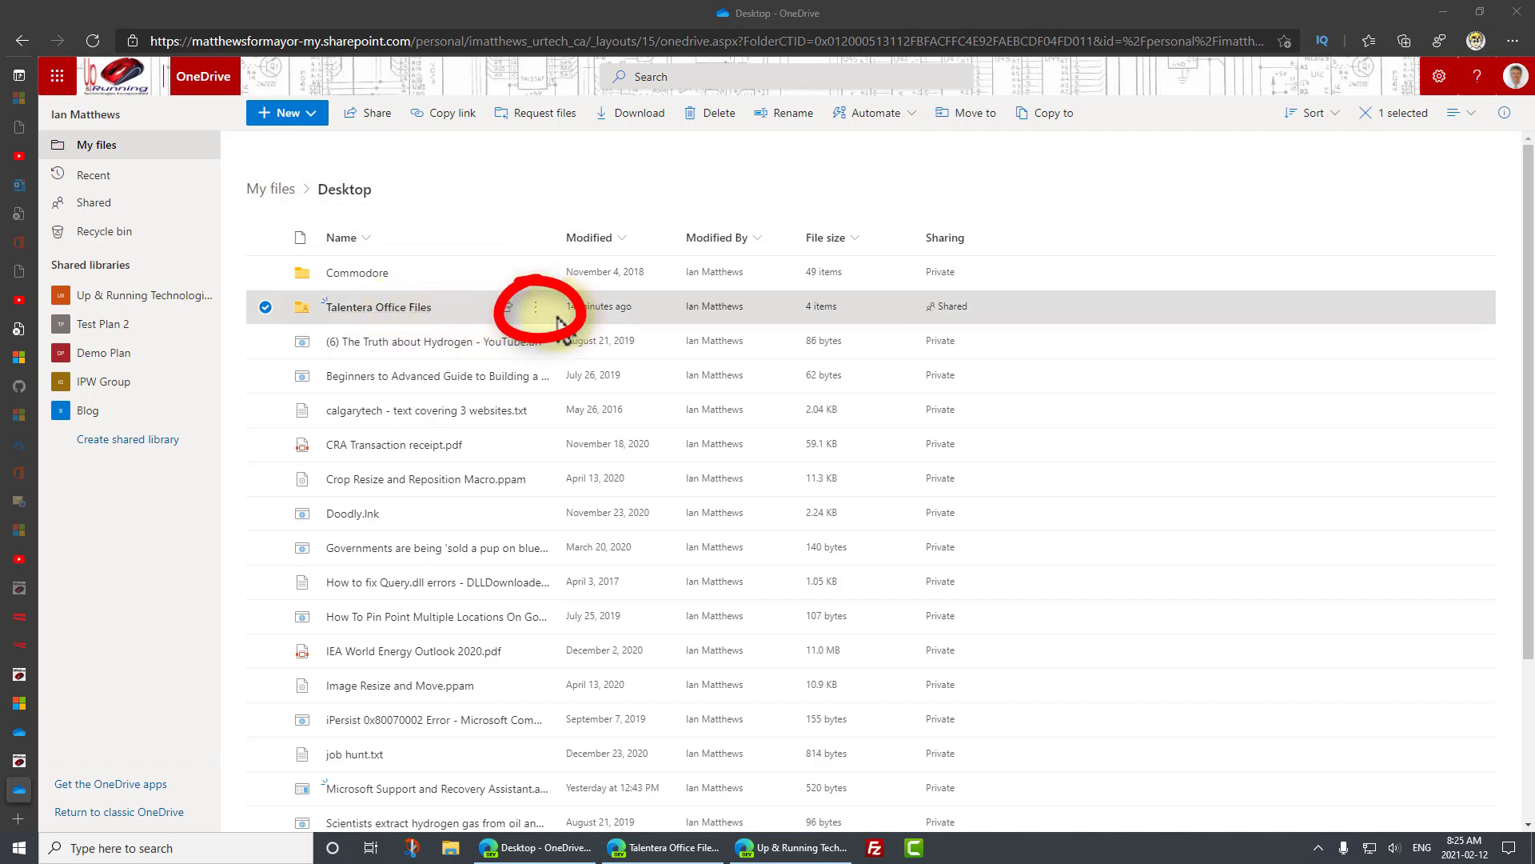
left_click(536, 307)
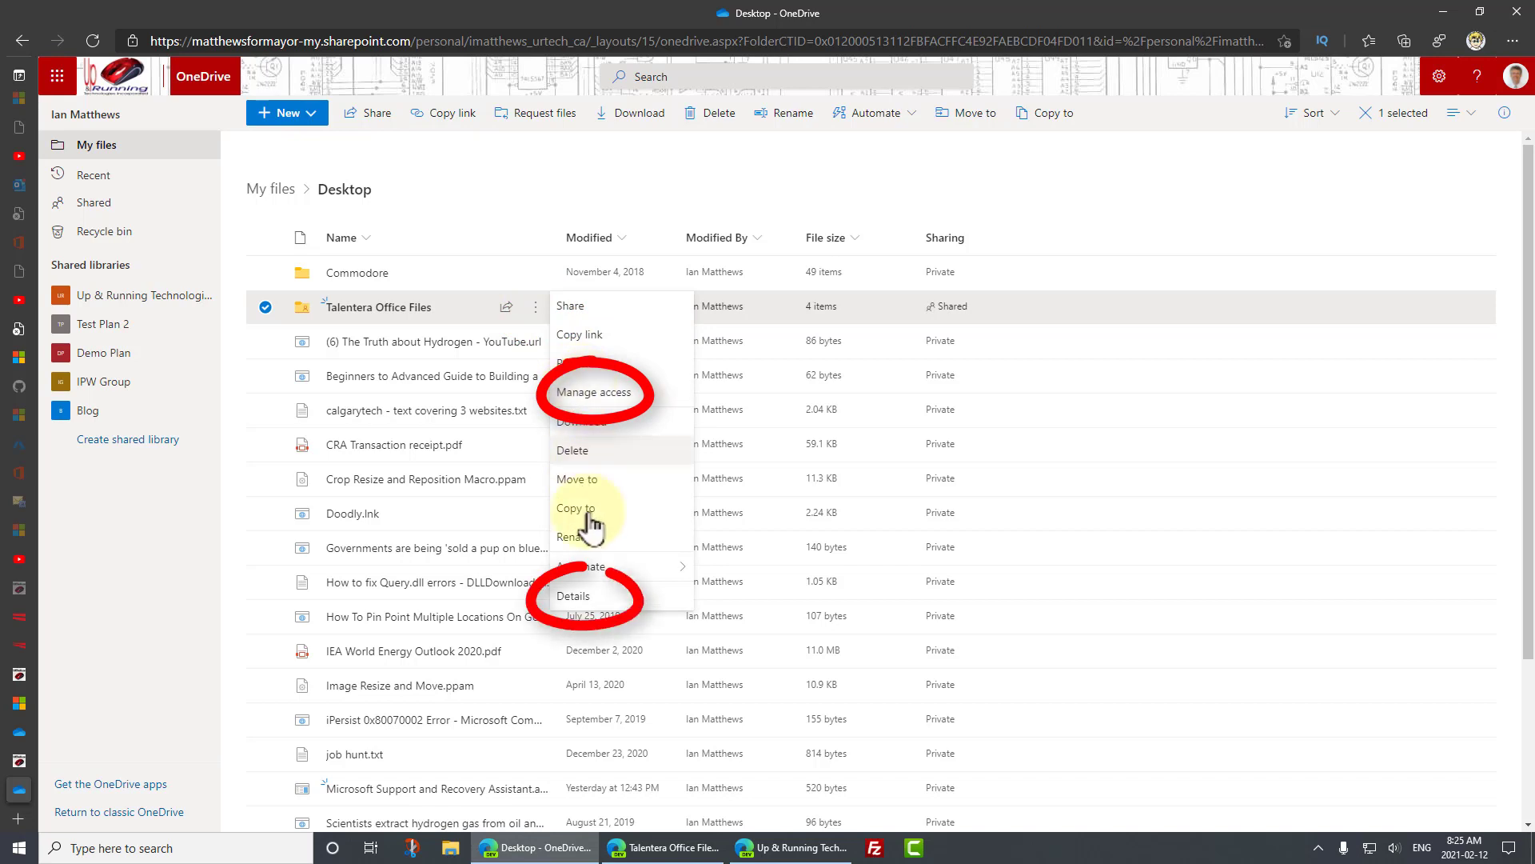
left_click(593, 606)
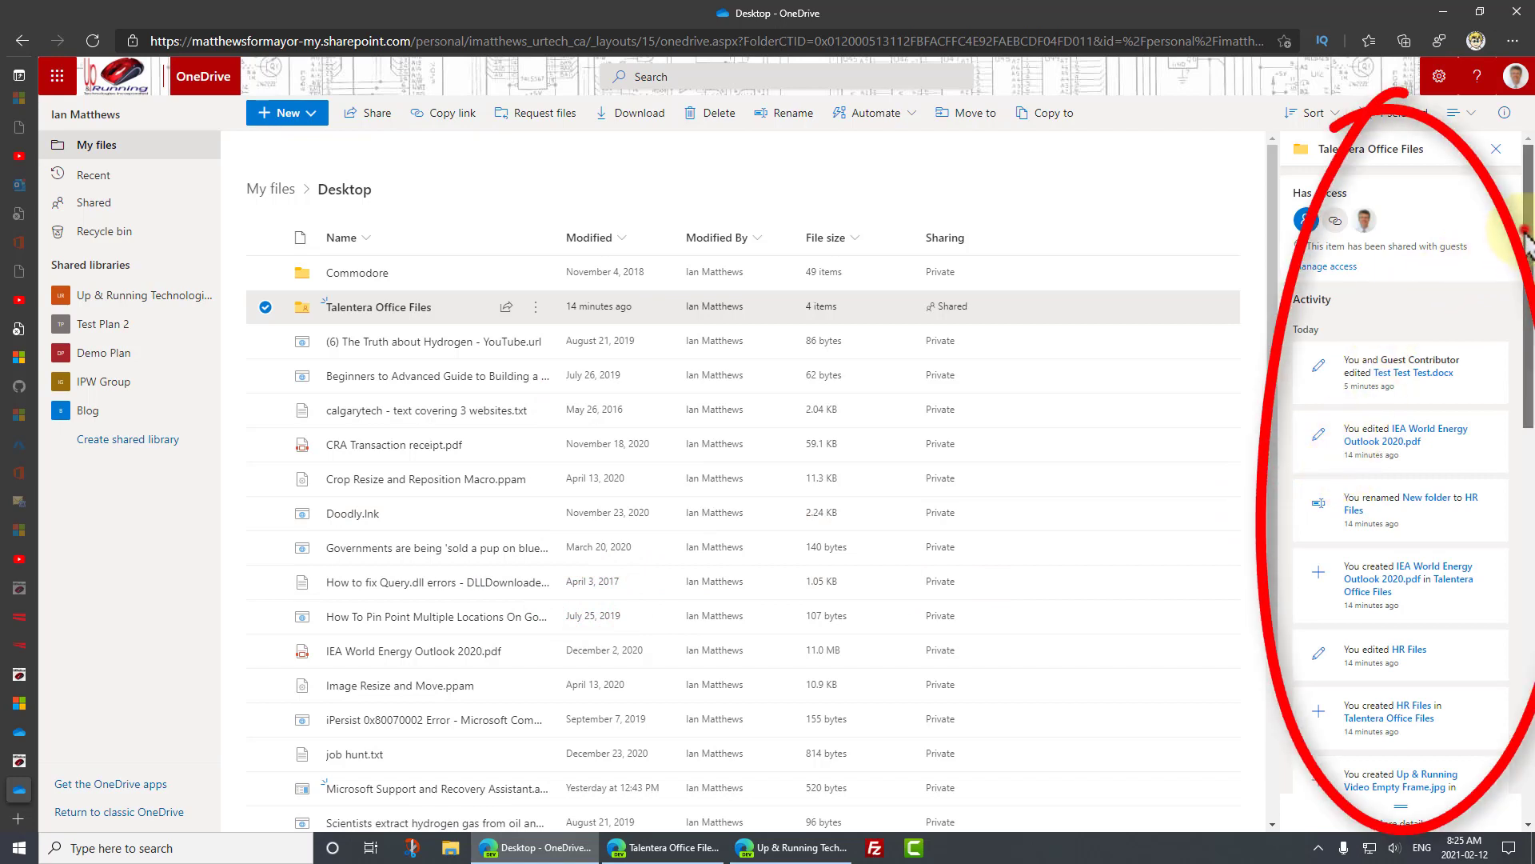
- Open Manage access for Talentera Office Files to review its anyone-can-edit link and owner access
mouse_move(1529, 256)
left_mouse_down()
mouse_move(1529, 579)
mouse_move(1529, 209)
left_mouse_up()
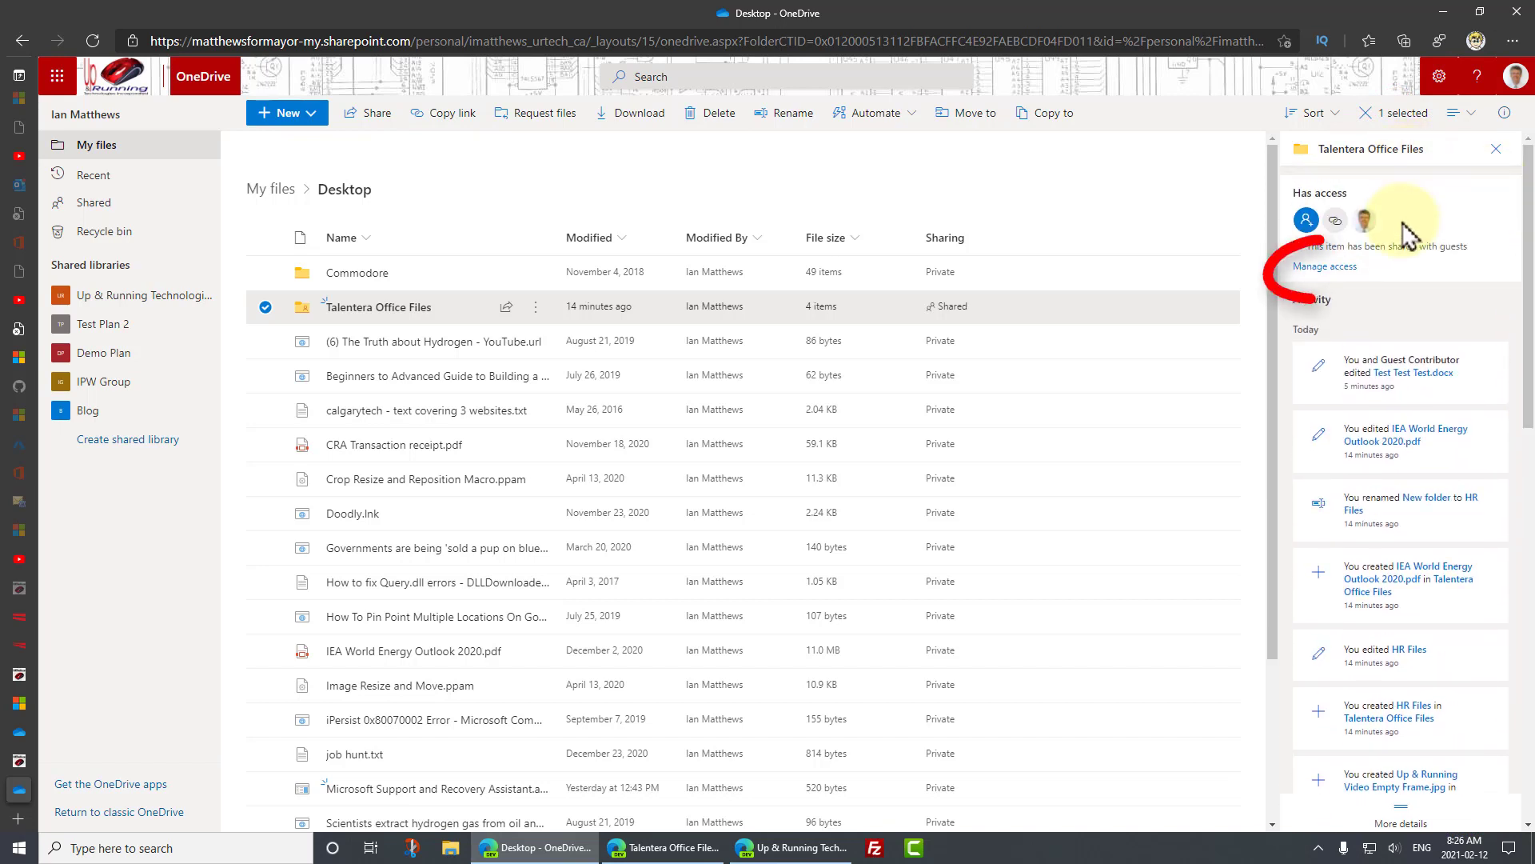
left_click(1322, 267)
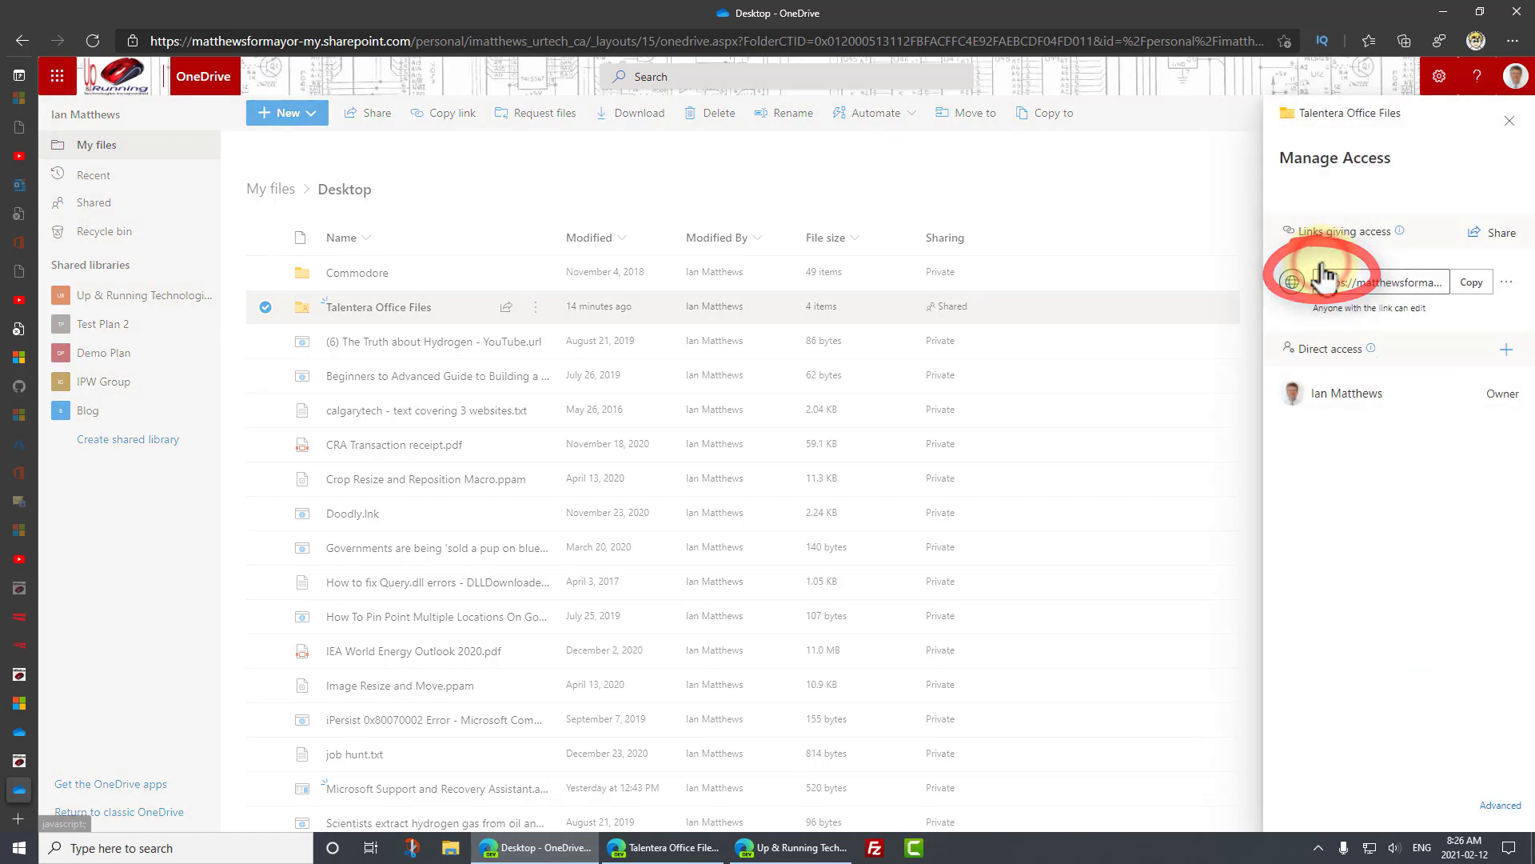
left_click(1510, 125)
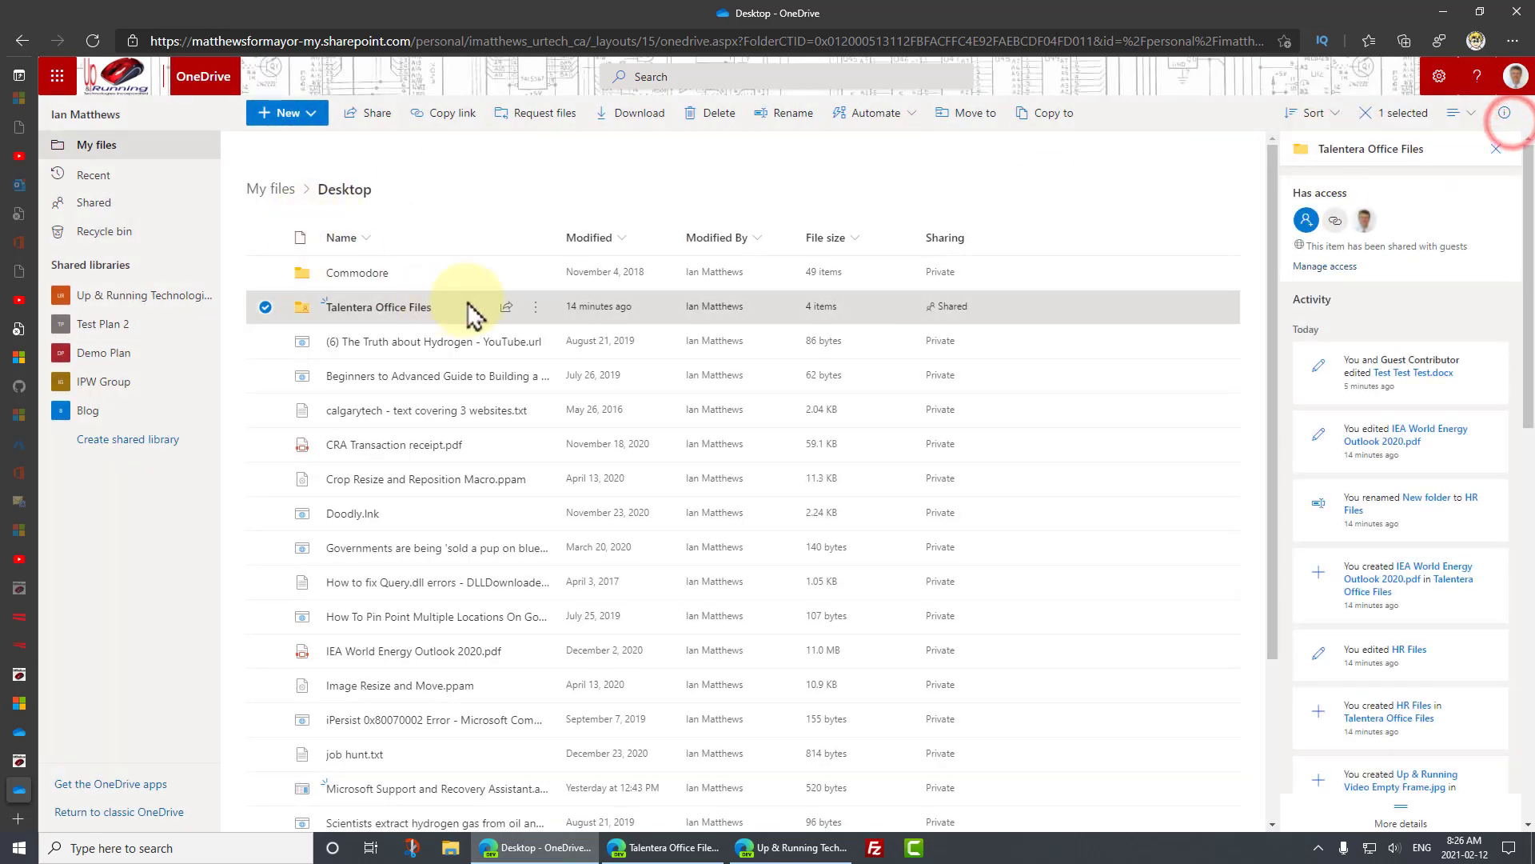
left_click(536, 307)
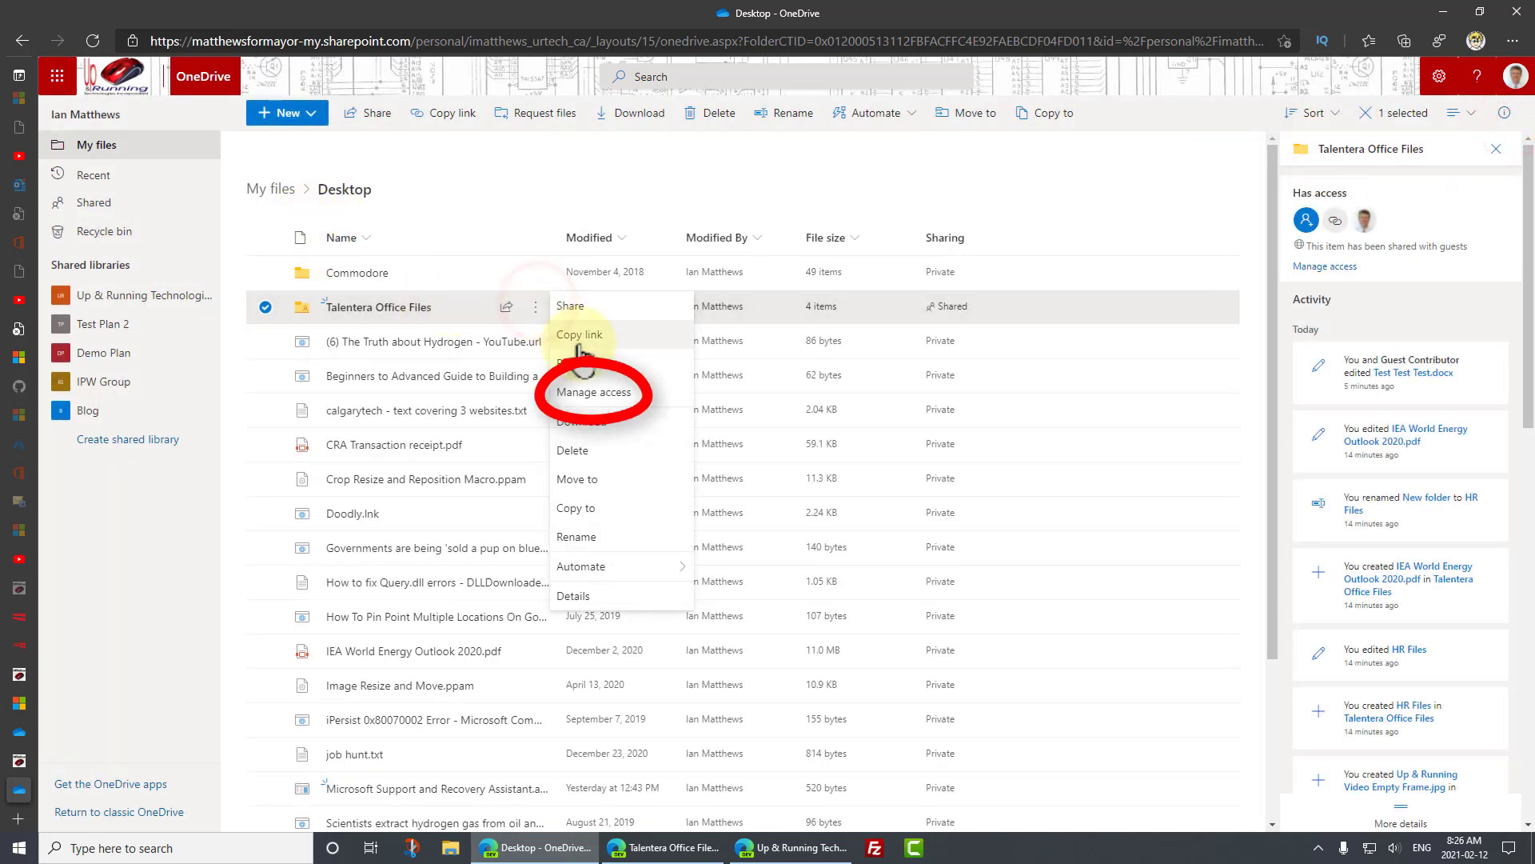
left_click(590, 392)
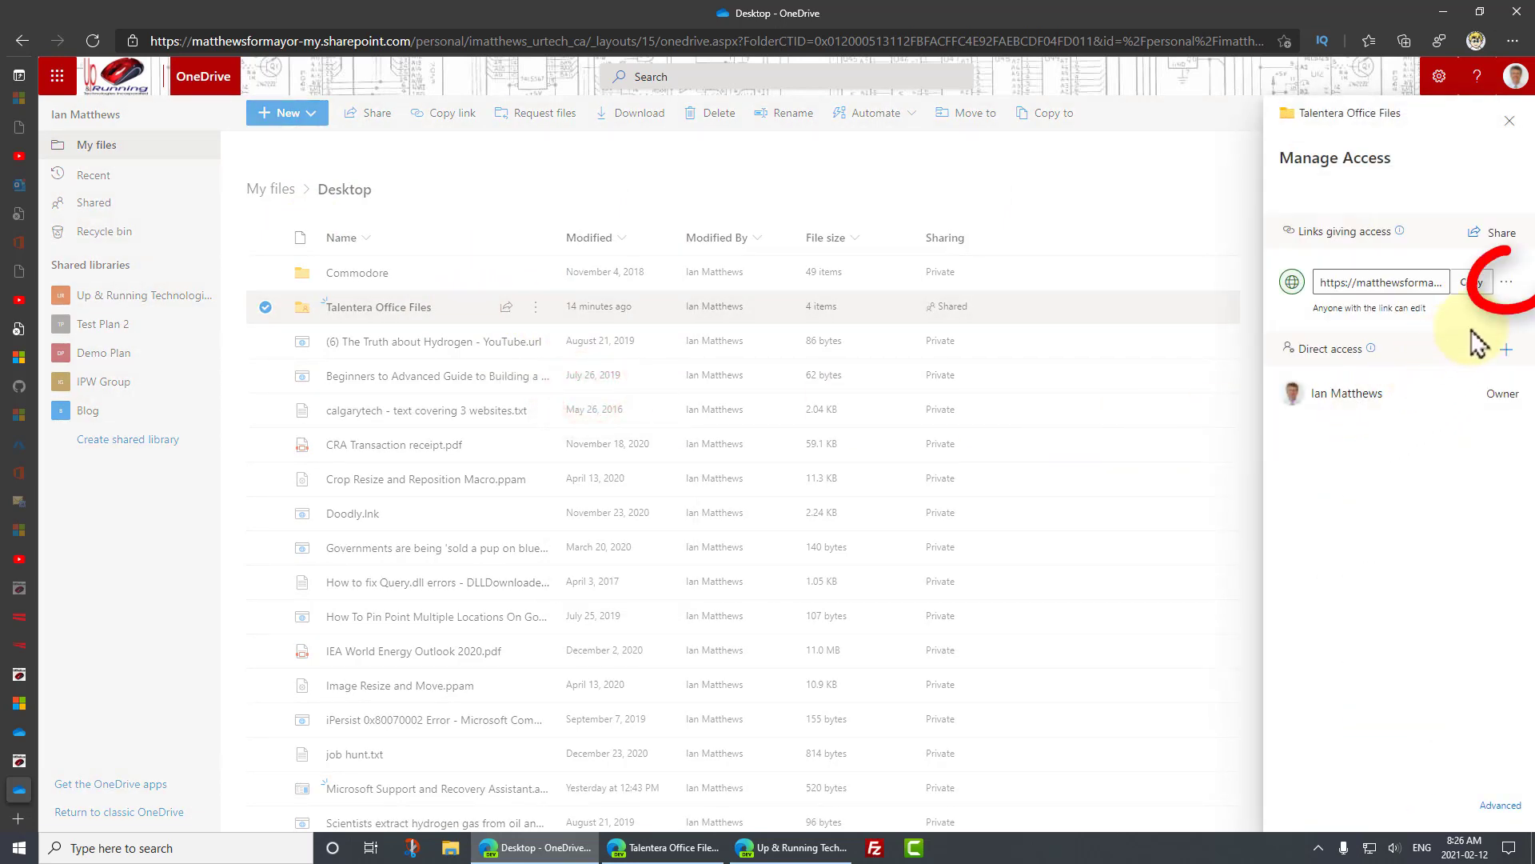
- Start removing the folder's edit link via Link settings, then minimize the browser
left_click(1513, 287)
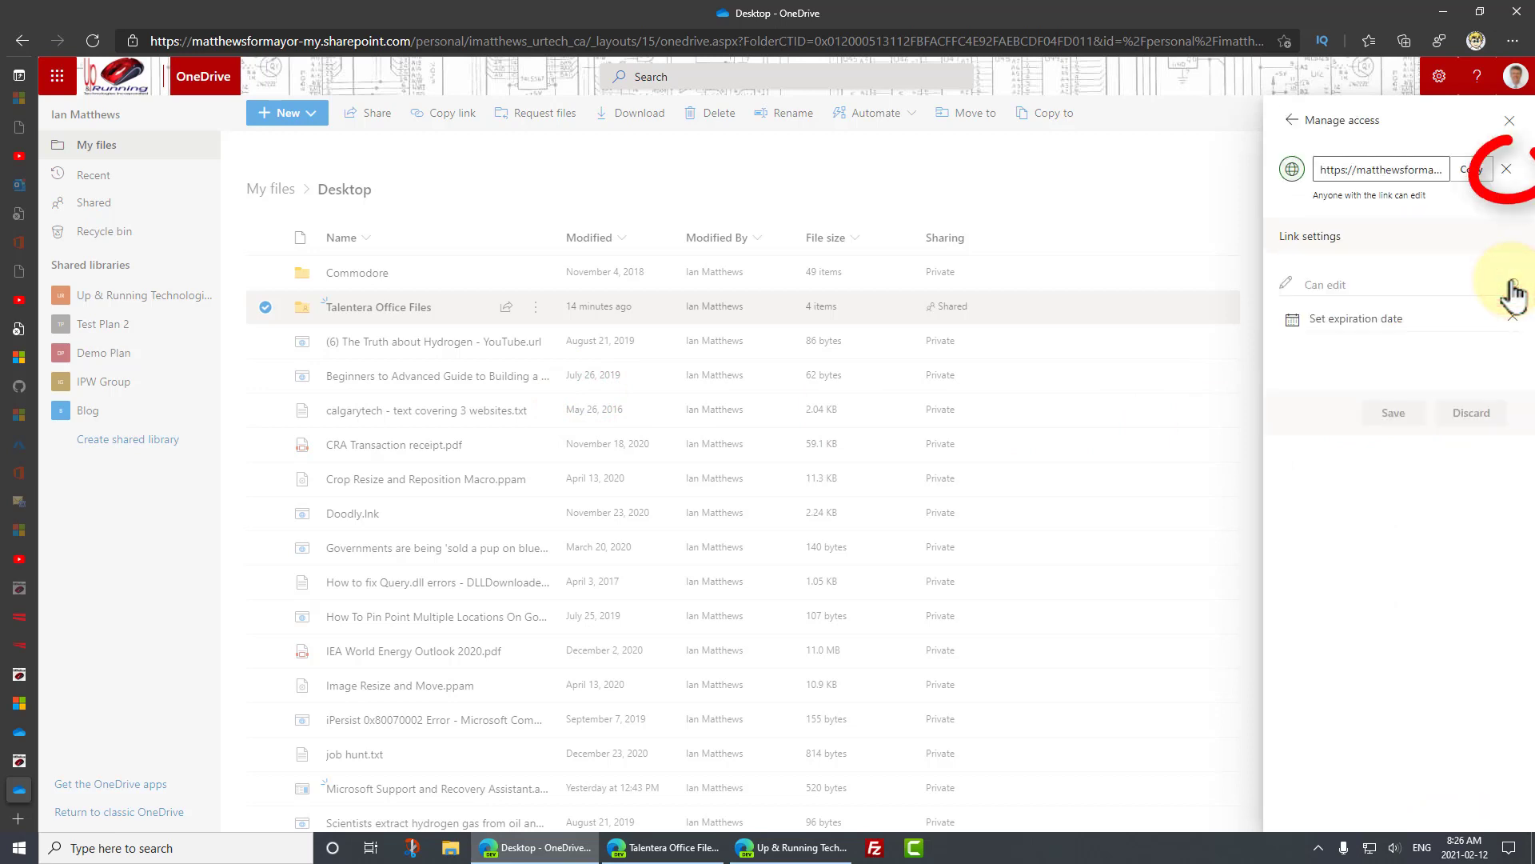
left_click(1507, 171)
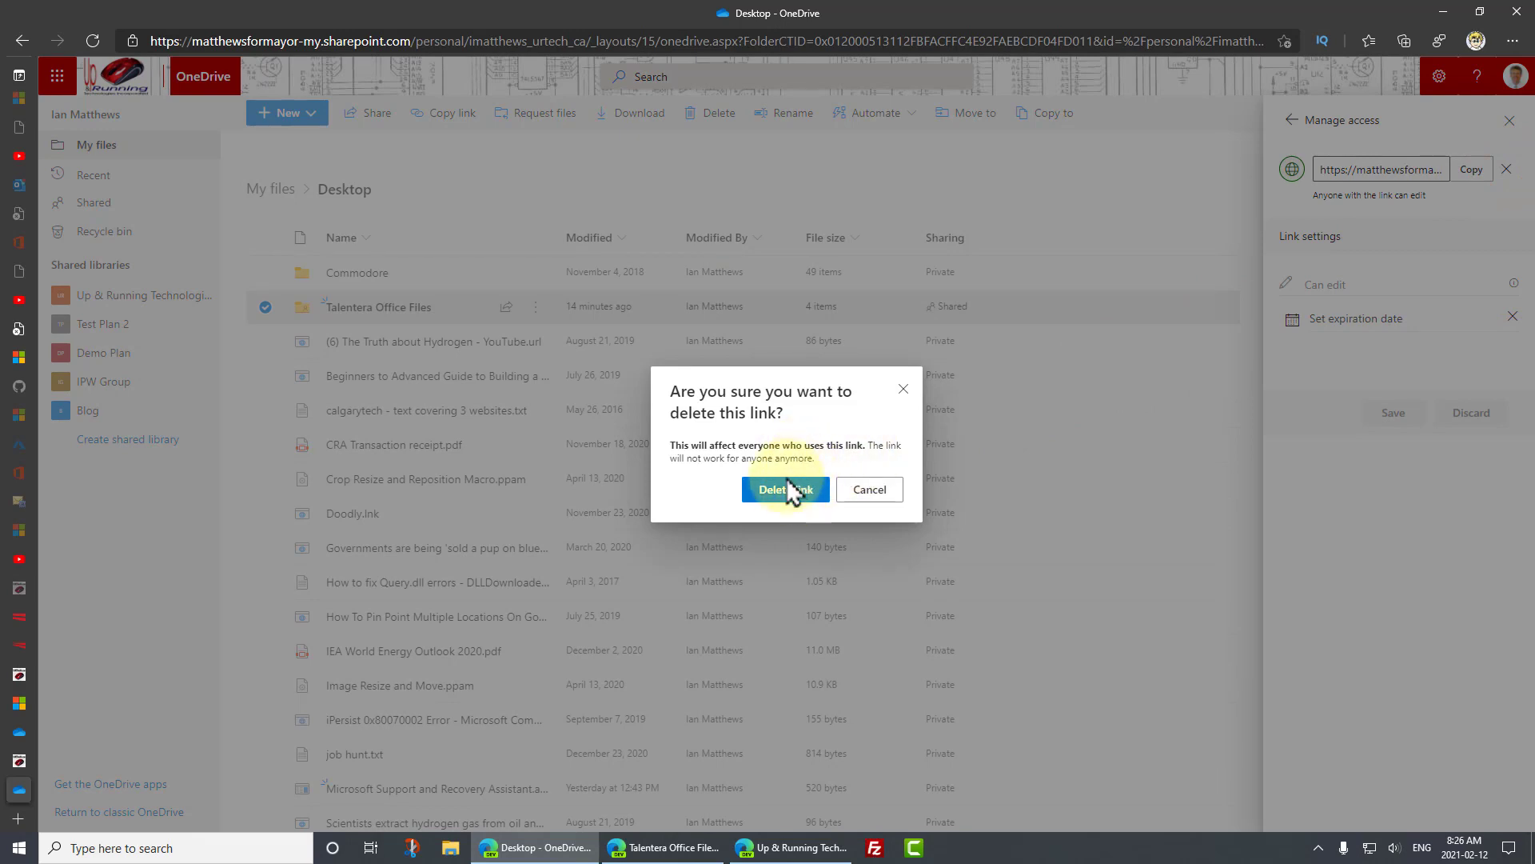
left_click(1444, 15)
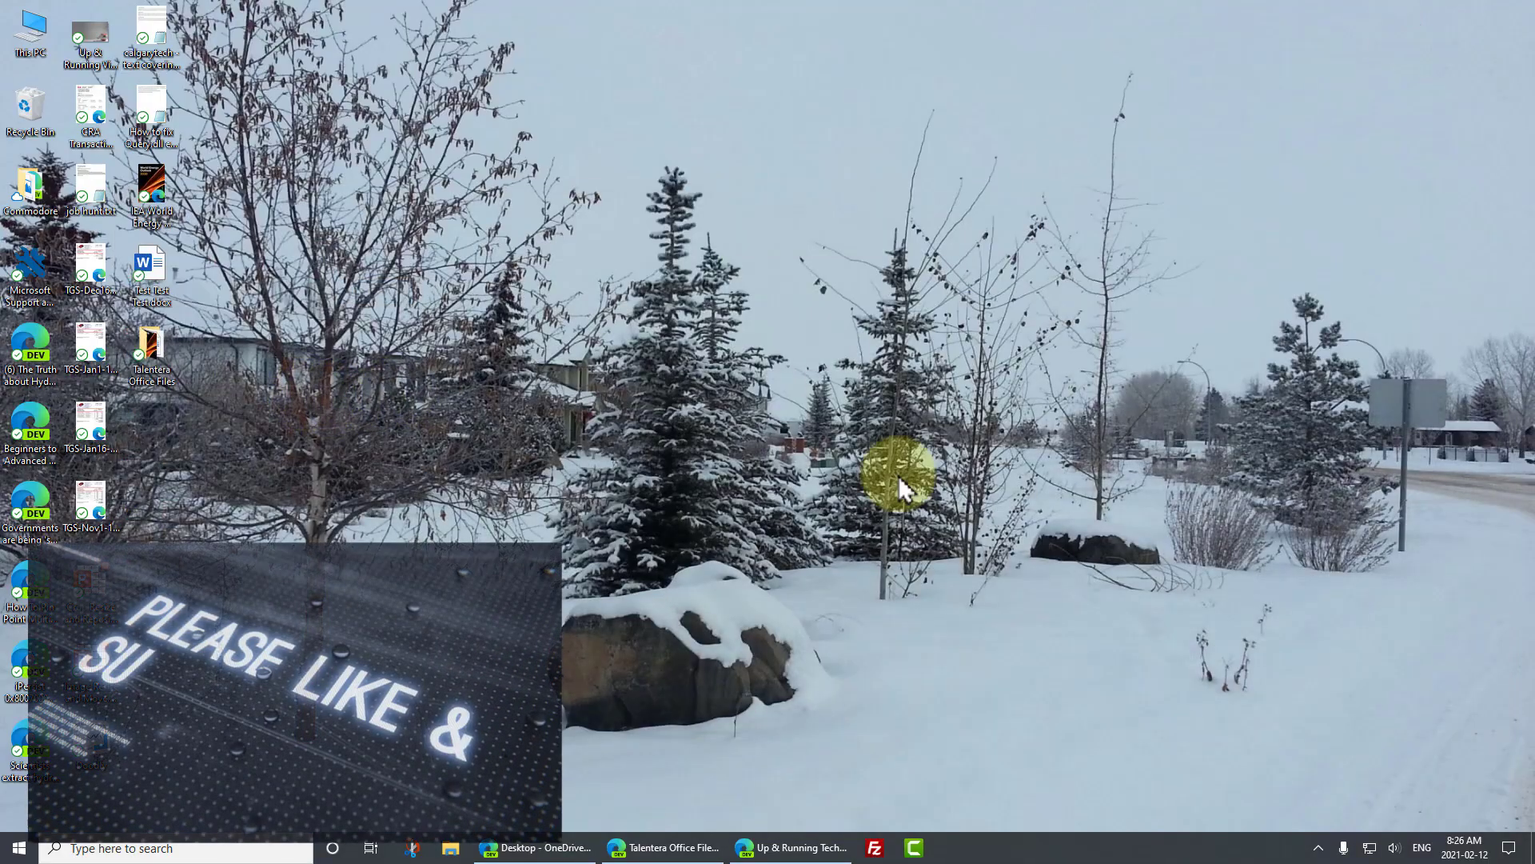
mouse_move(772, 849)
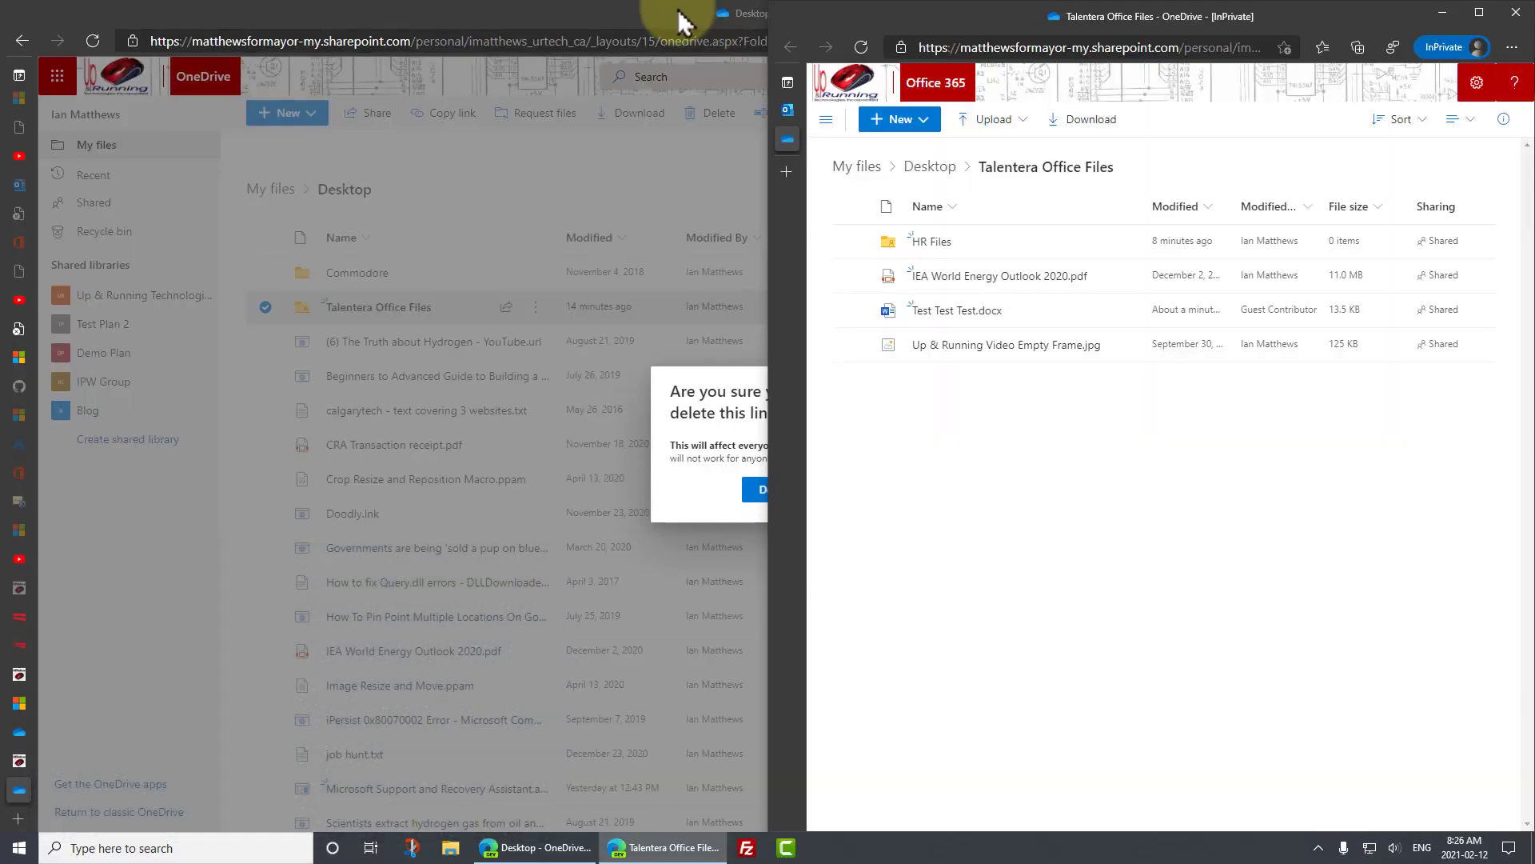
- Snap the owner's window left, open Test Test Test.docx as the guest, and confirm deleting the link
left_click_drag(680, 20, 4, 80)
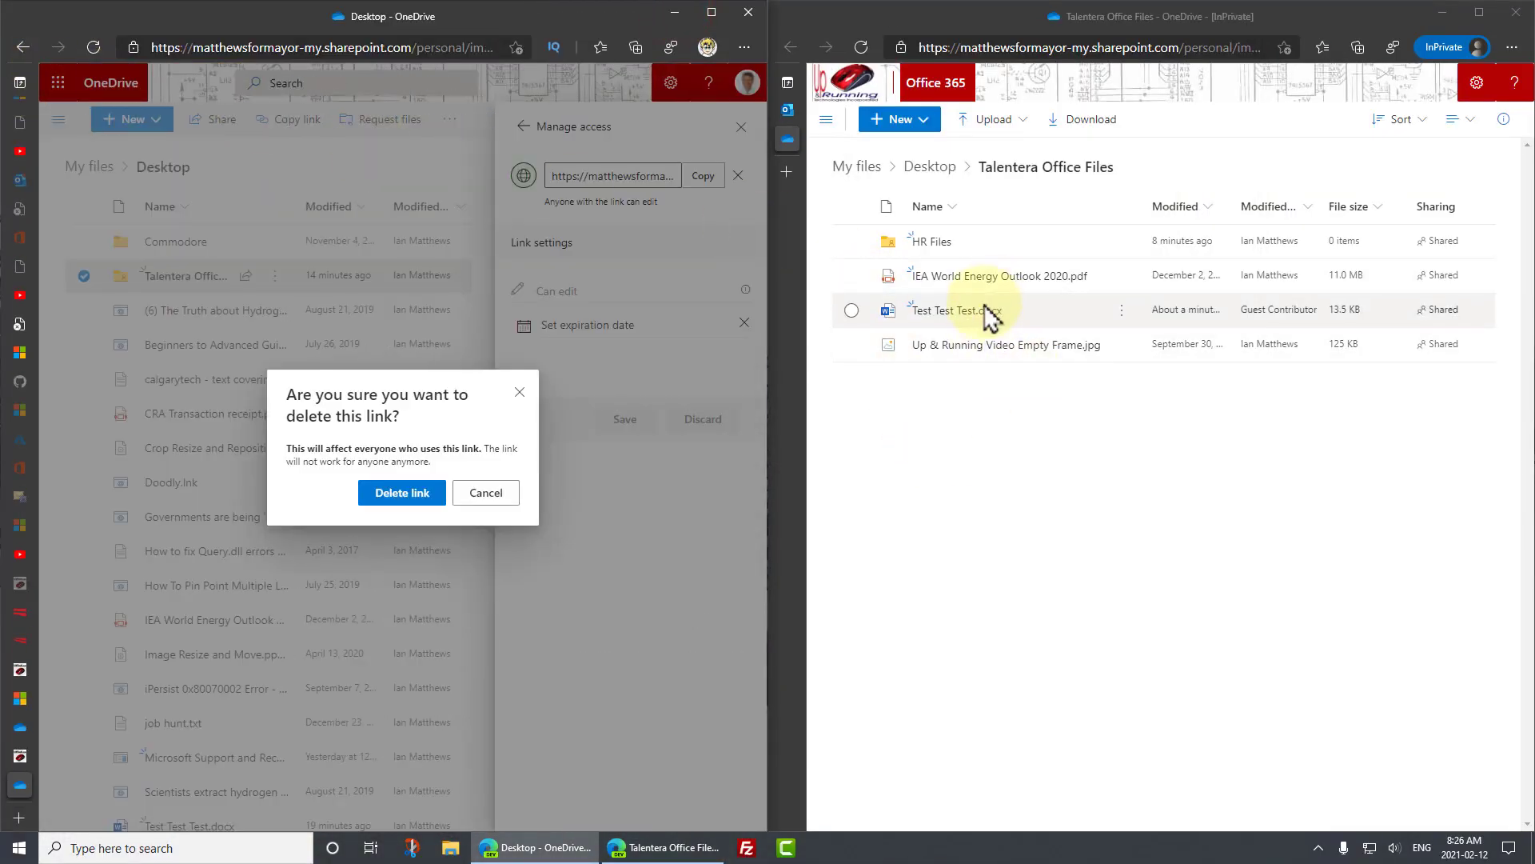
left_click(981, 315)
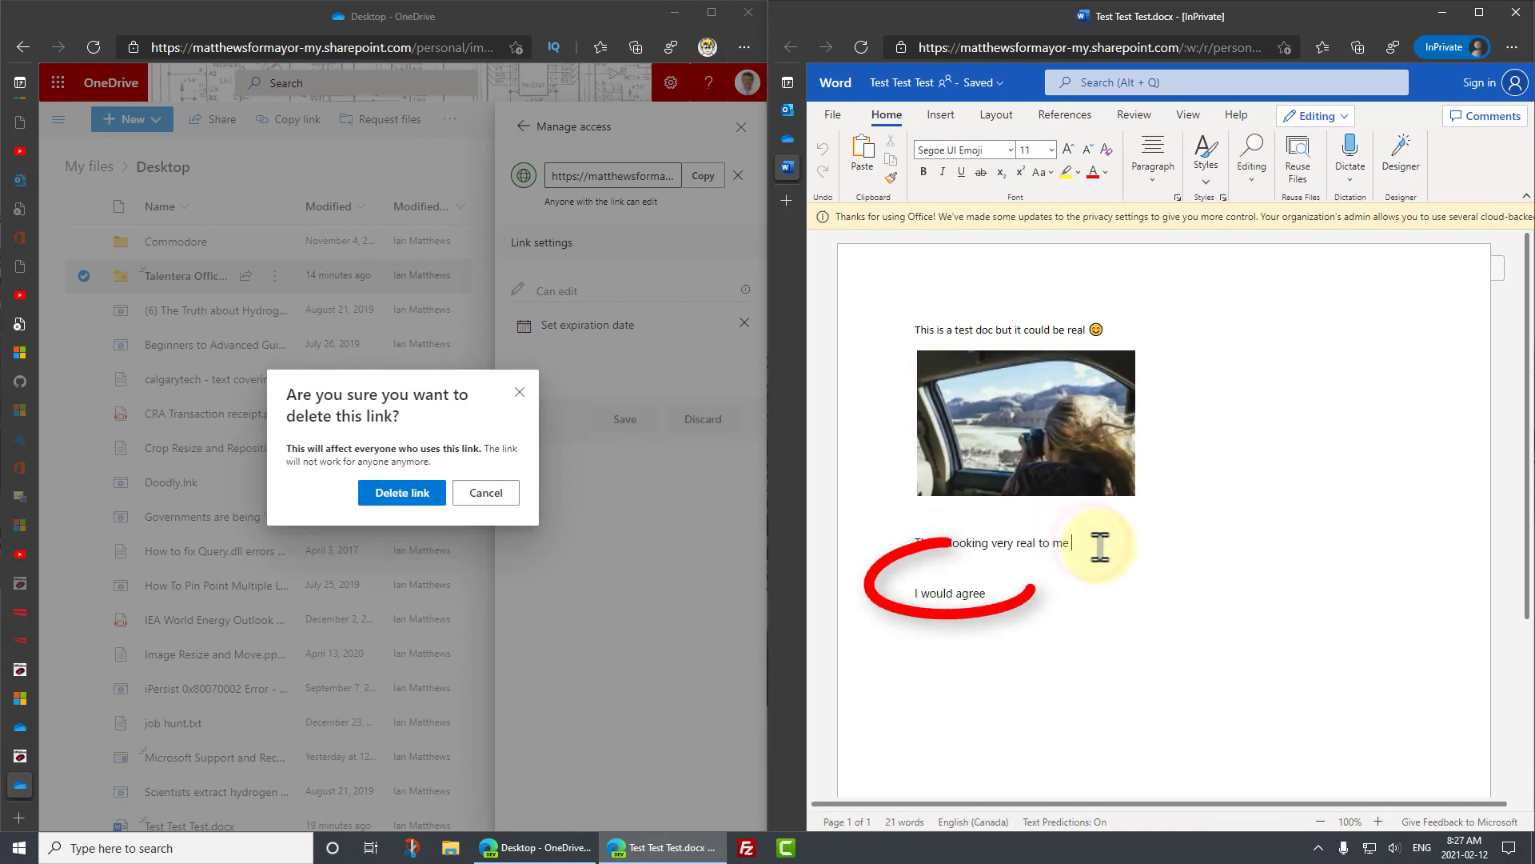
type("fdsad")
left_click(400, 490)
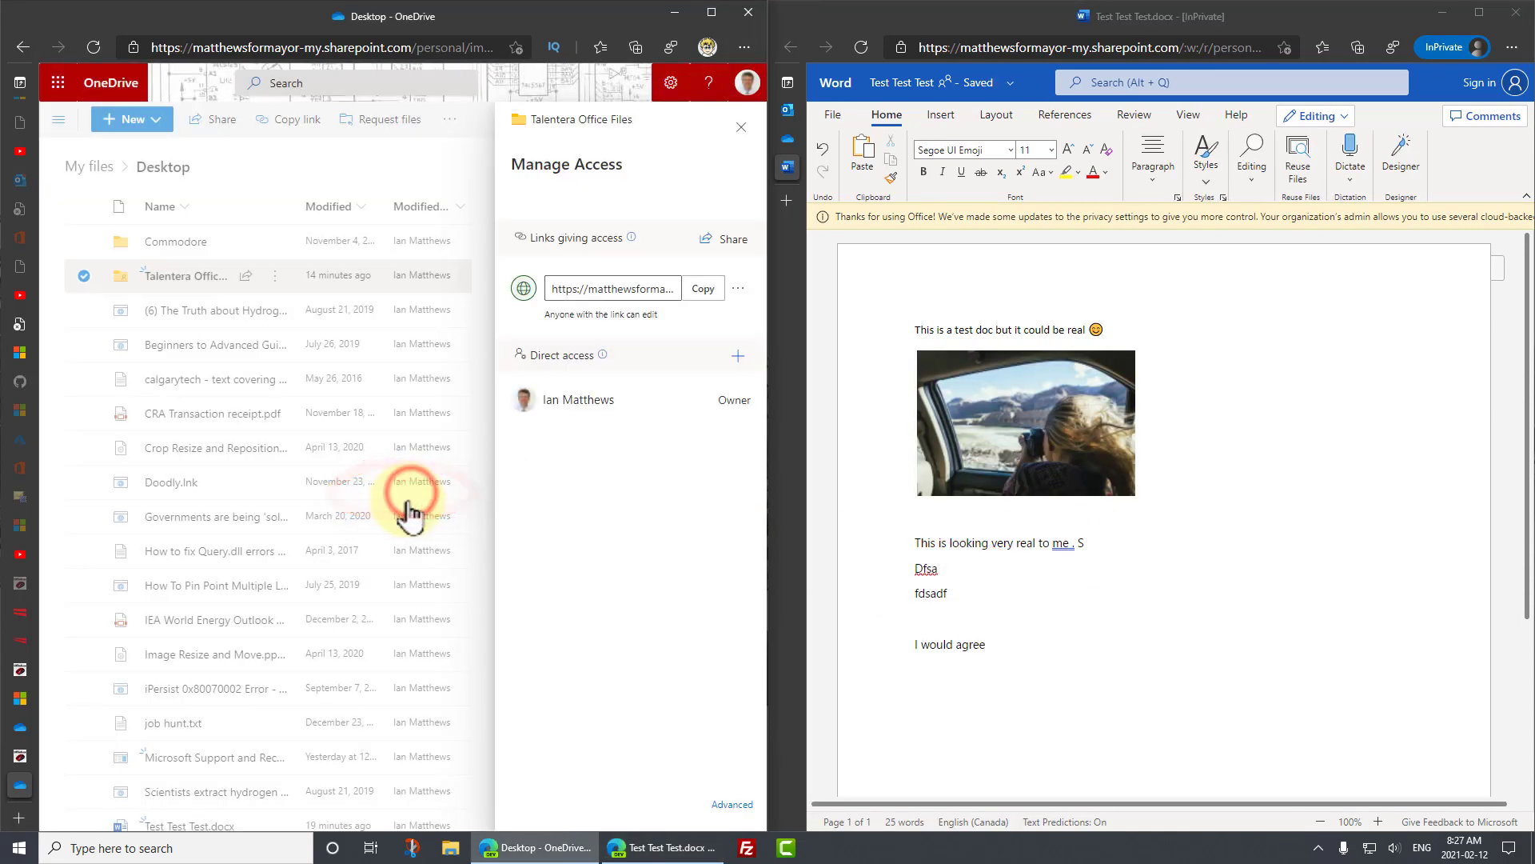
- Type a couple of test lines into the guest's Word for the web document
left_click(1021, 598)
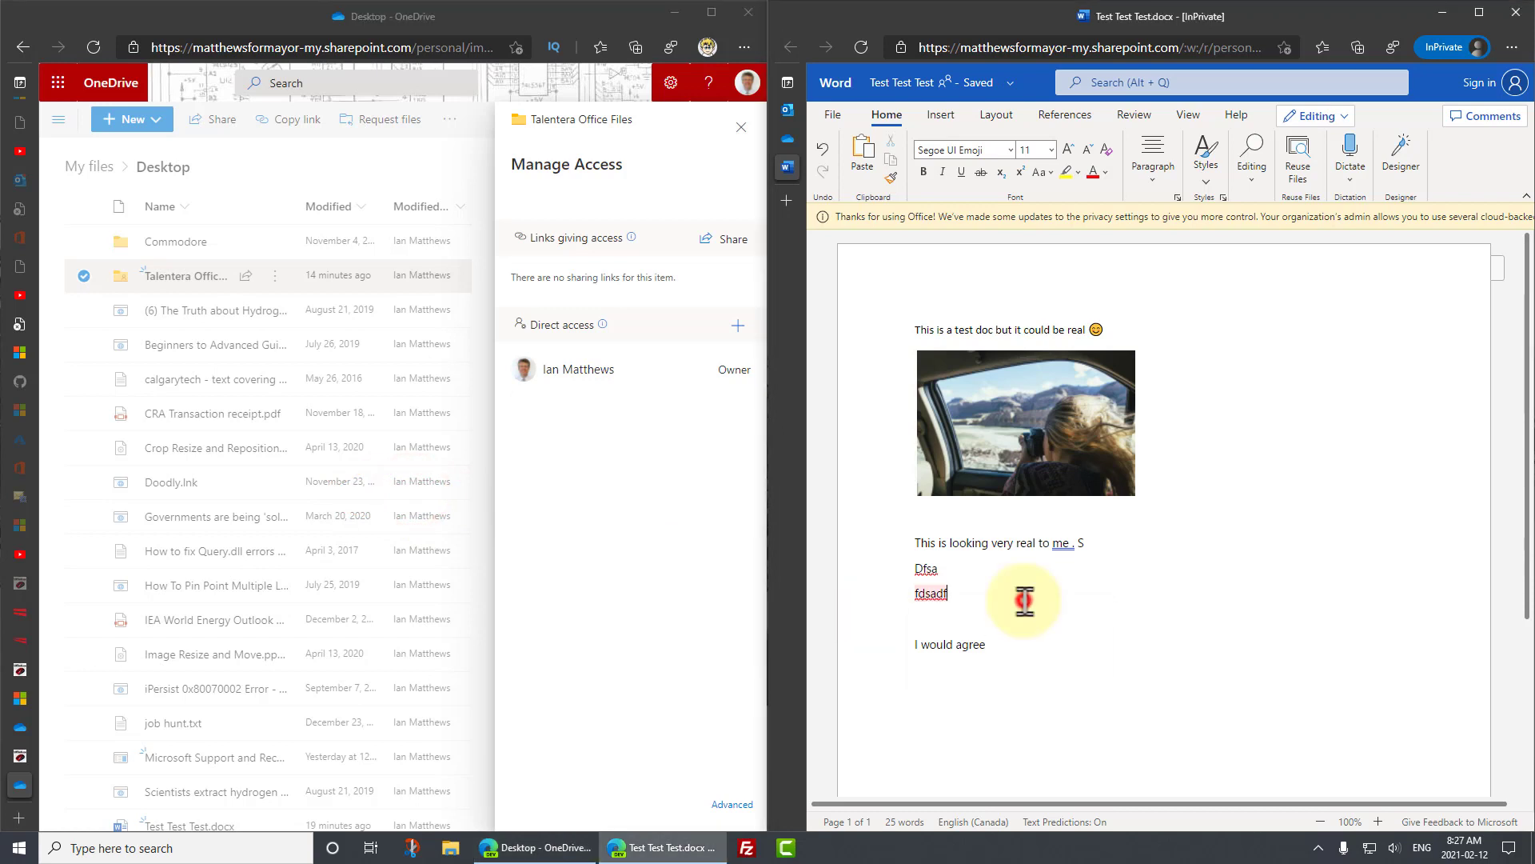
key("Return")
key("Return")
type("s;fdmasfds")
key("Return")
type("Df")
key("Return")
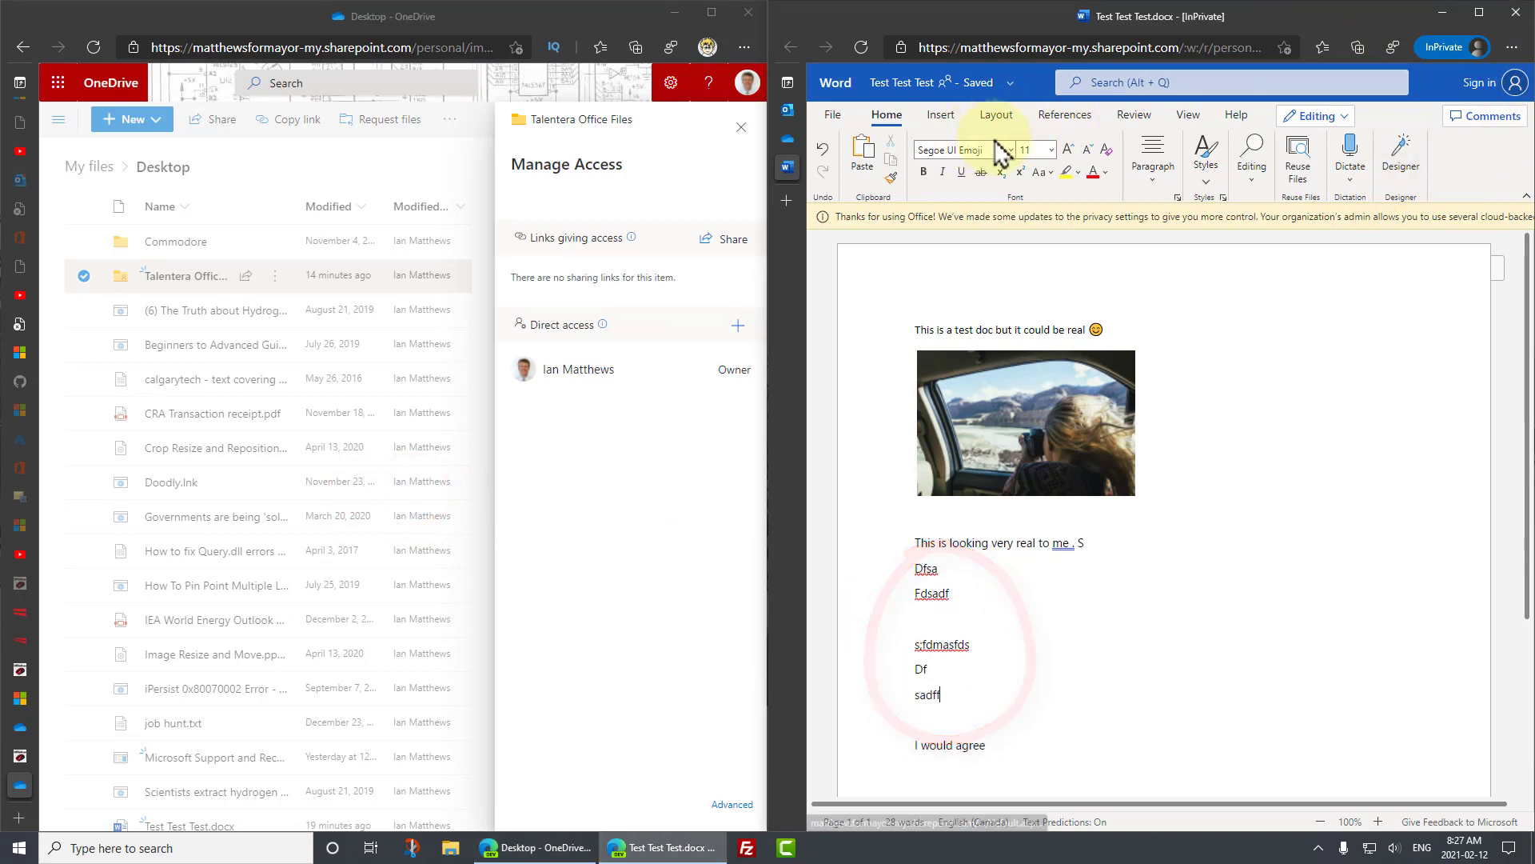
- Close the document tab and retry opening Test Test Test.docx as the guest, hitting Access Denied
mouse_move(798, 166)
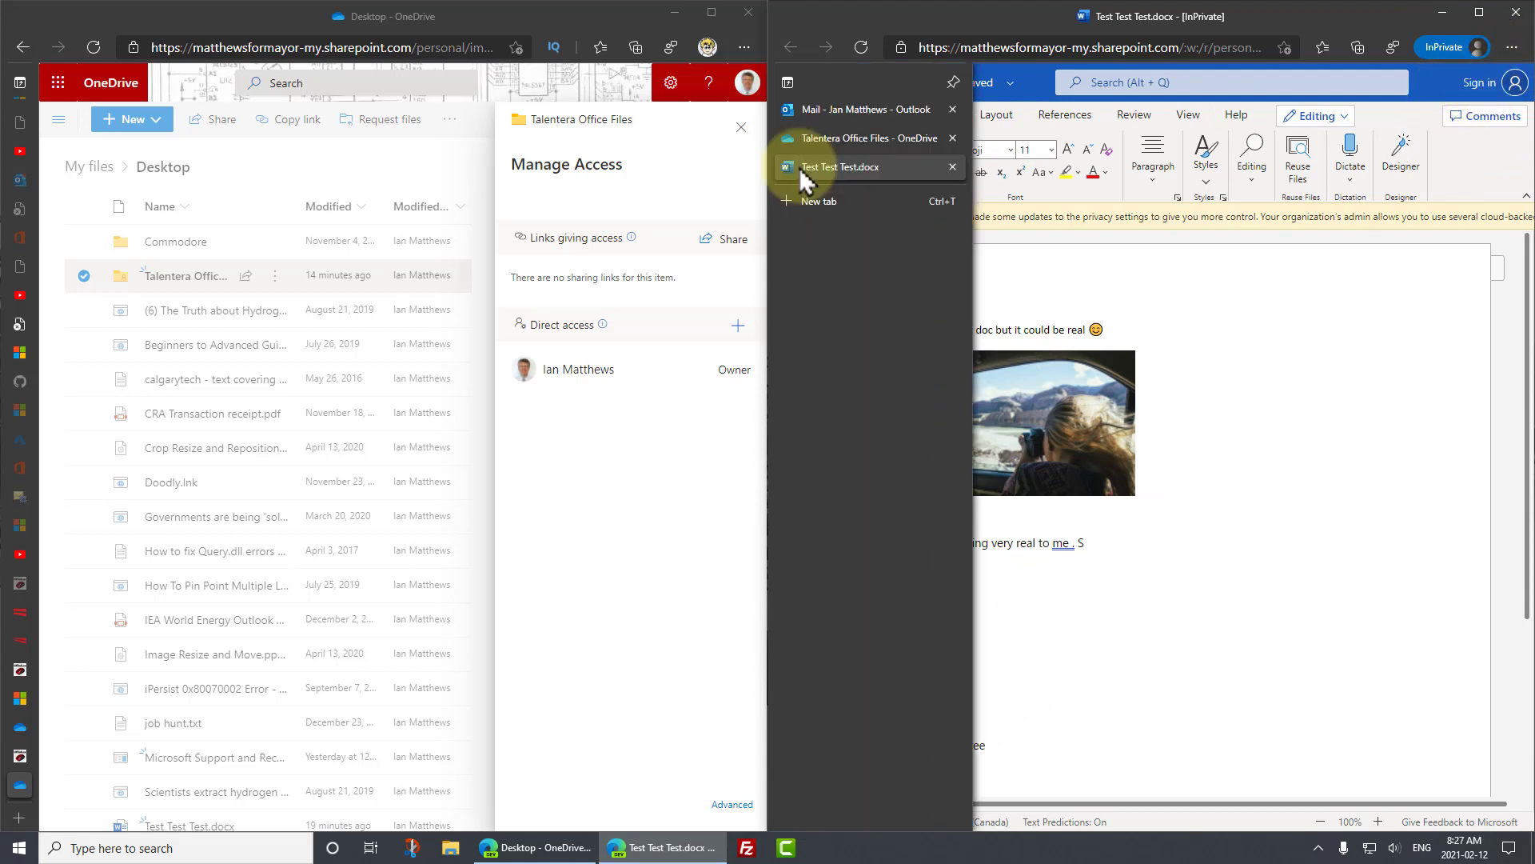
left_click(952, 167)
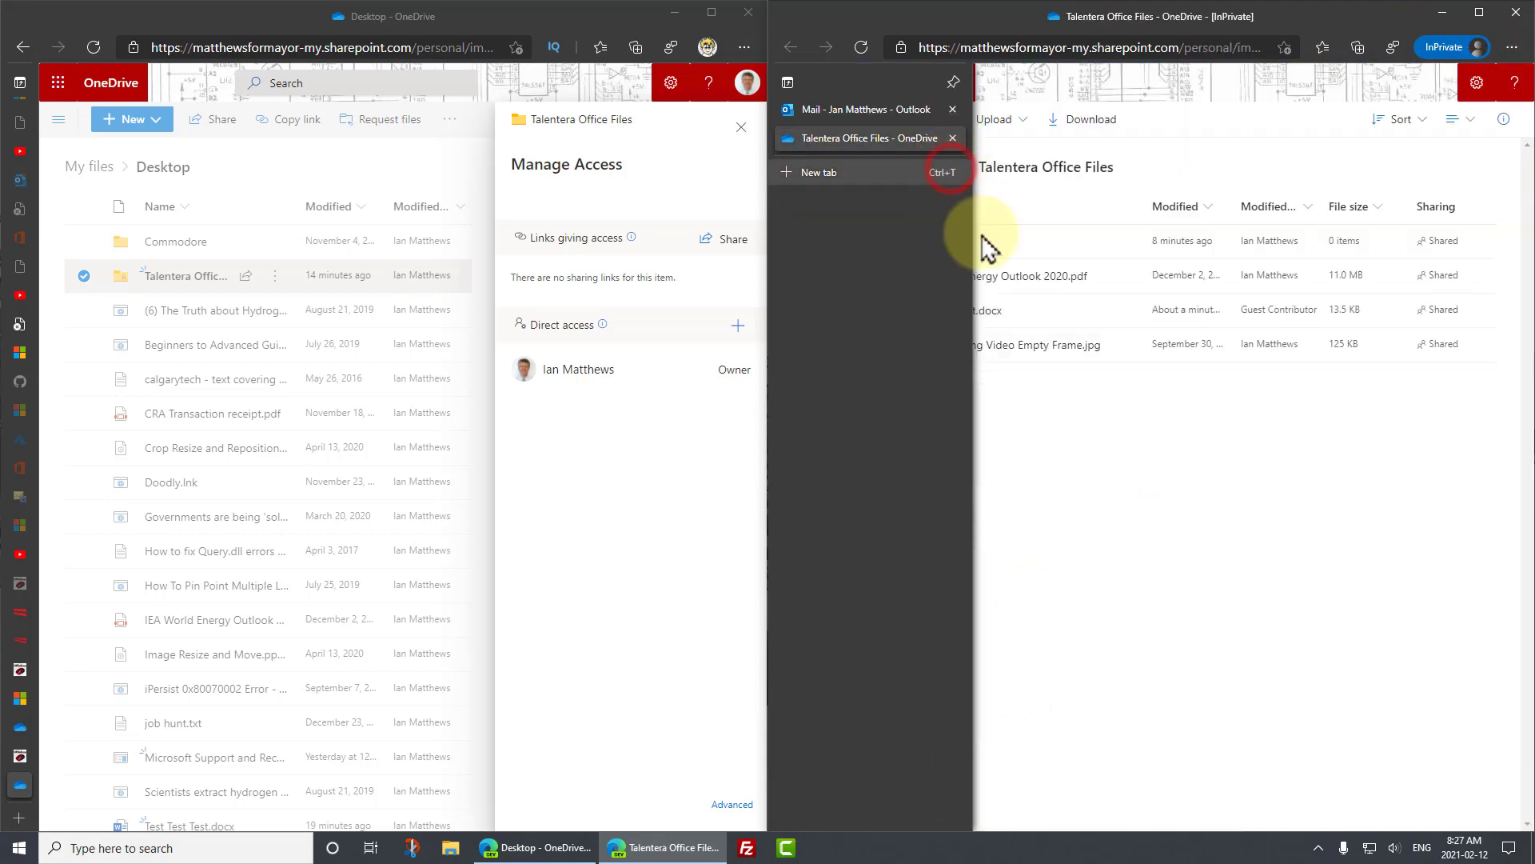
left_click(1125, 445)
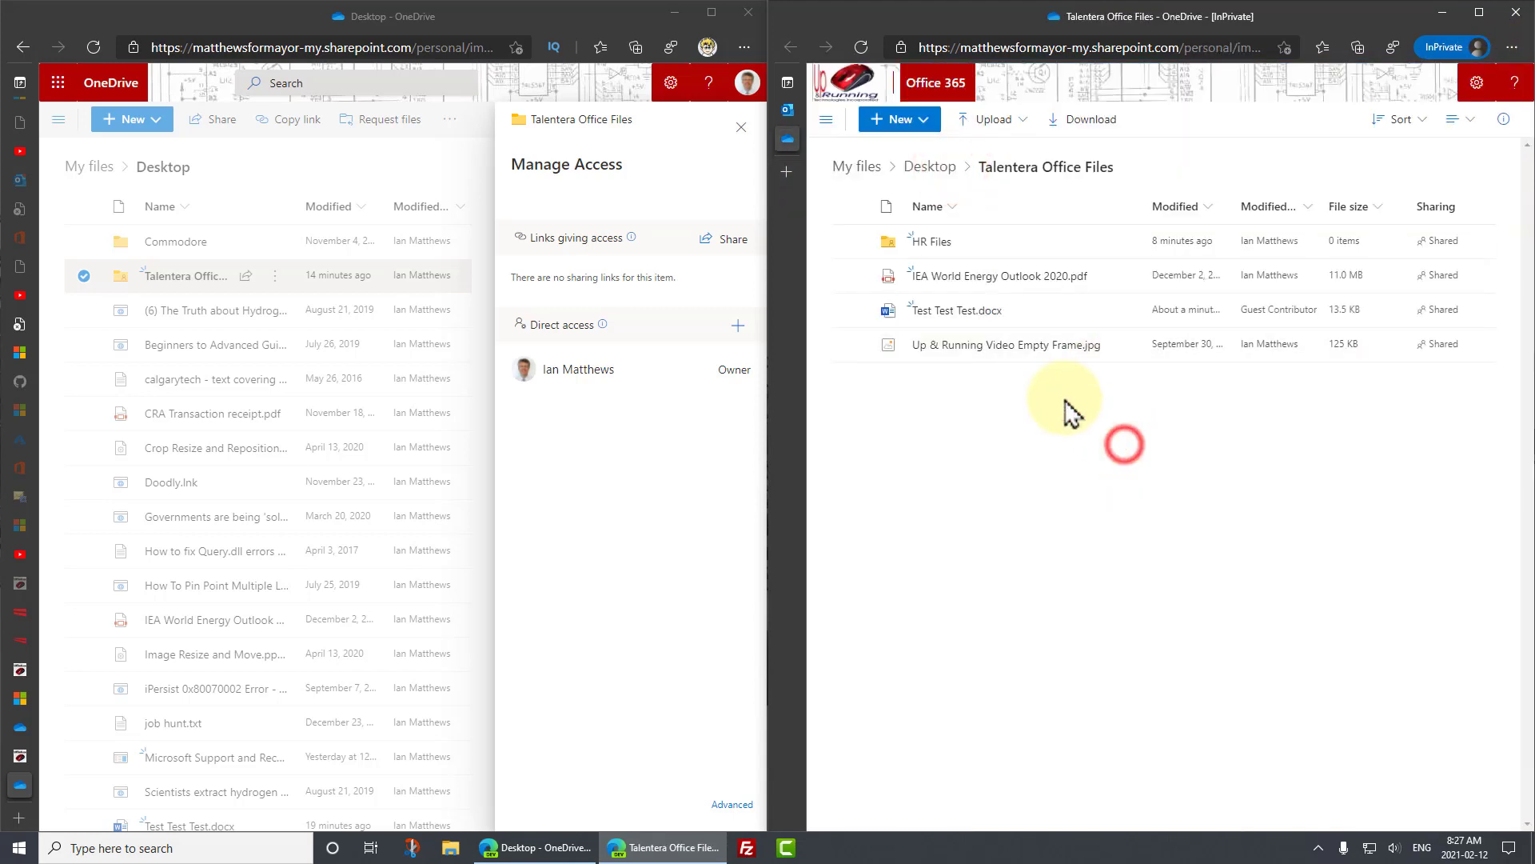
left_click(956, 314)
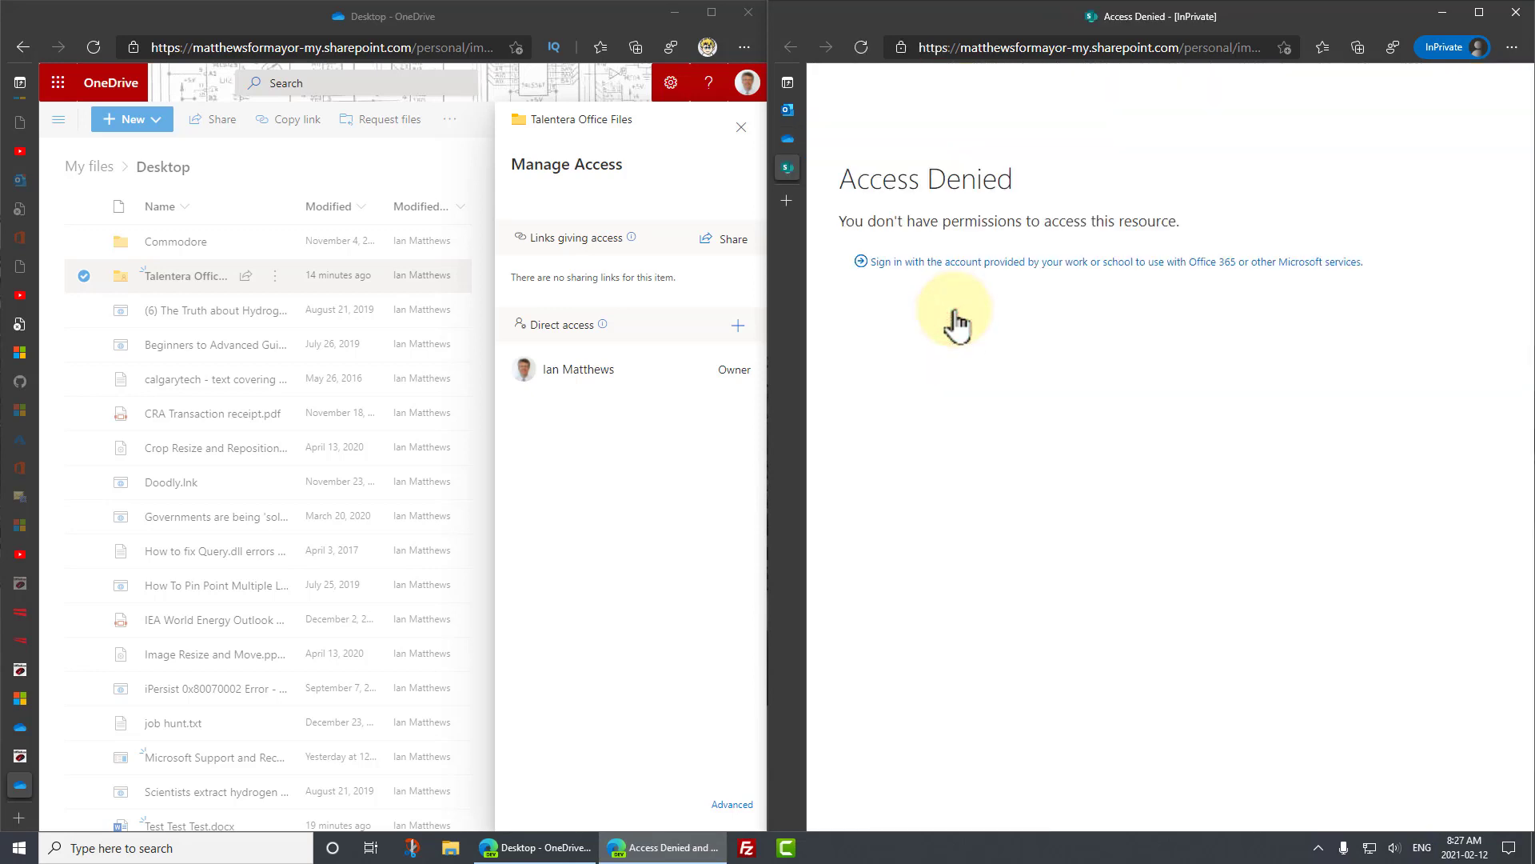
- Close the Access Denied tab, refresh the guest's folder view, and return to the owner's window
key("ctrl+w")
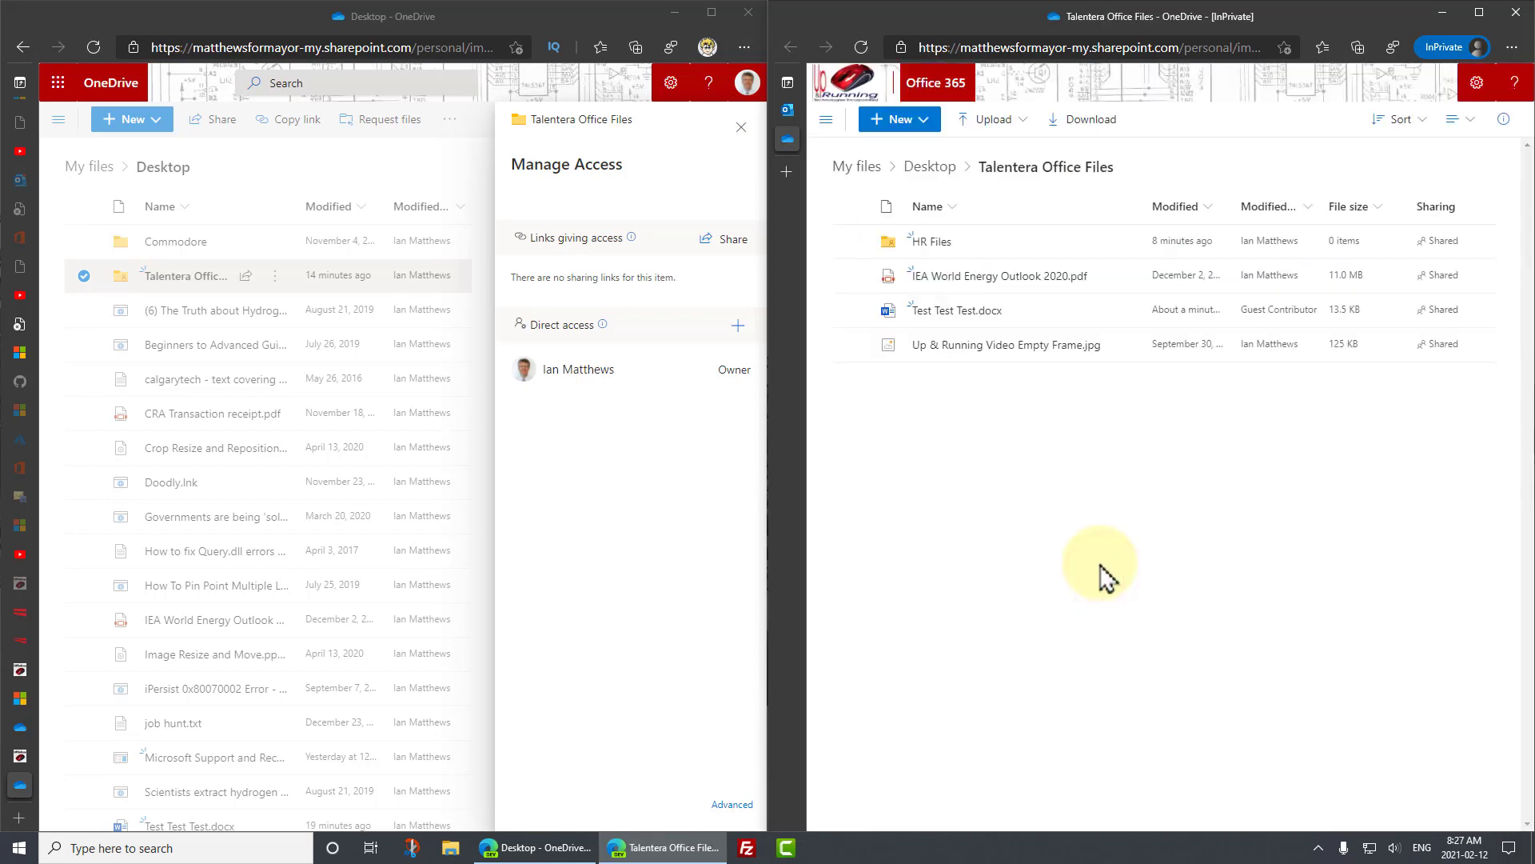
key("F5")
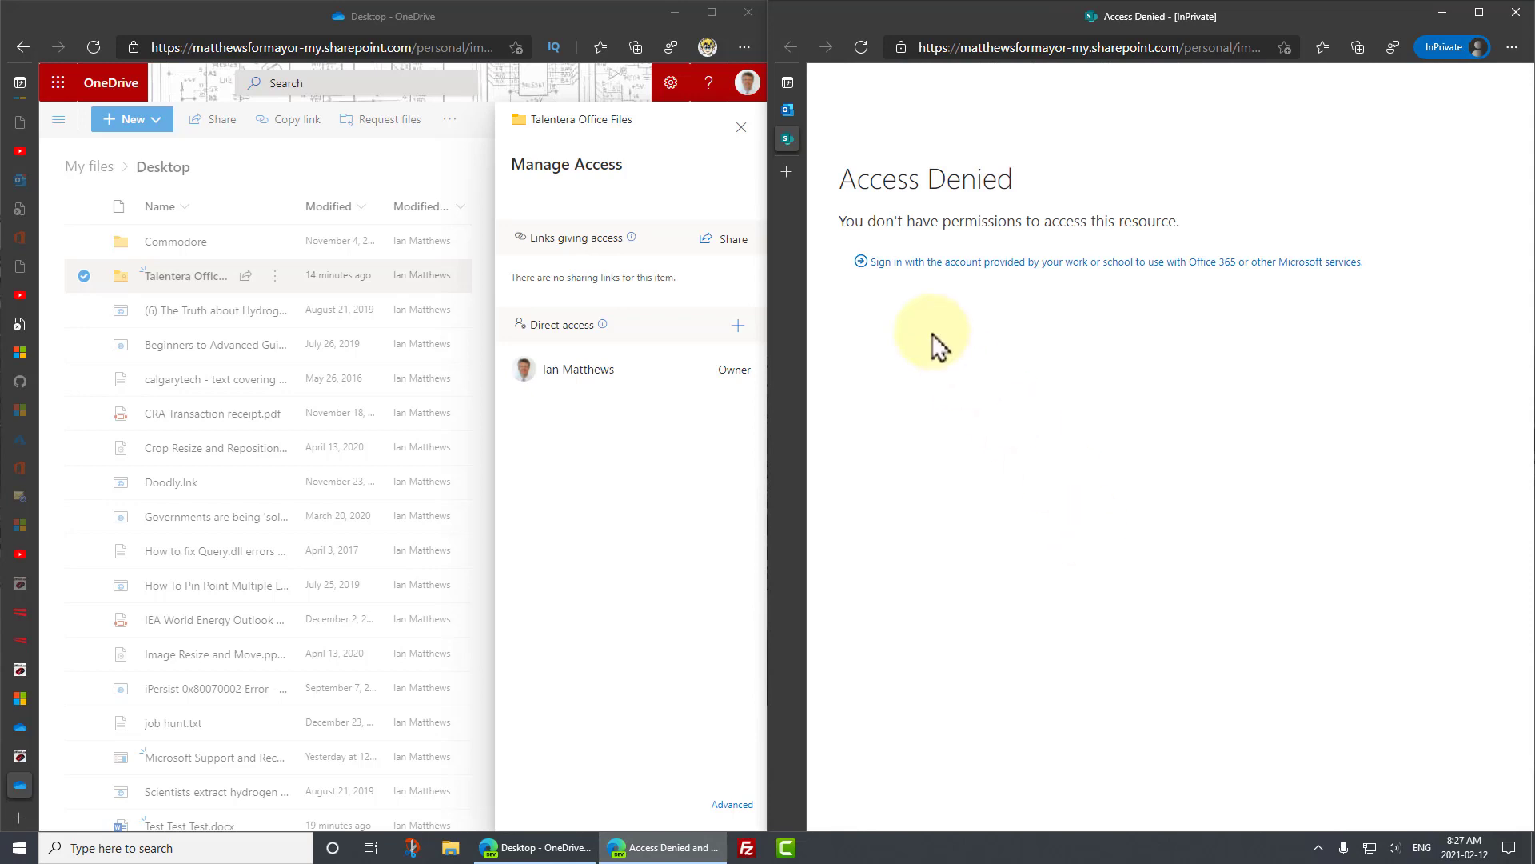
left_click(680, 448)
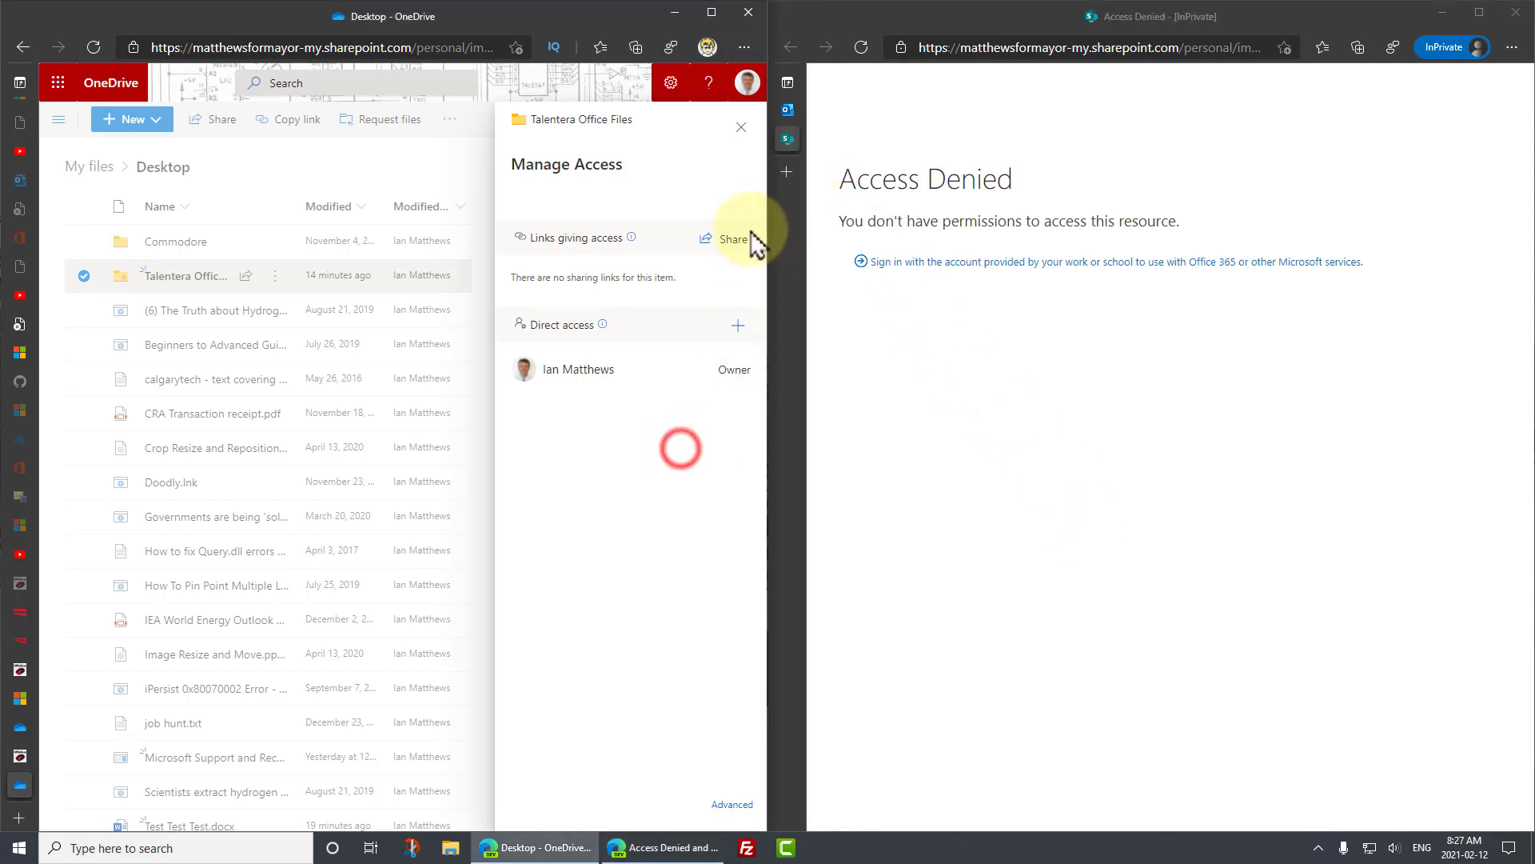
- Open the shared folder from the invitation email in the guest's Outlook, then return to the mail
left_click(1442, 13)
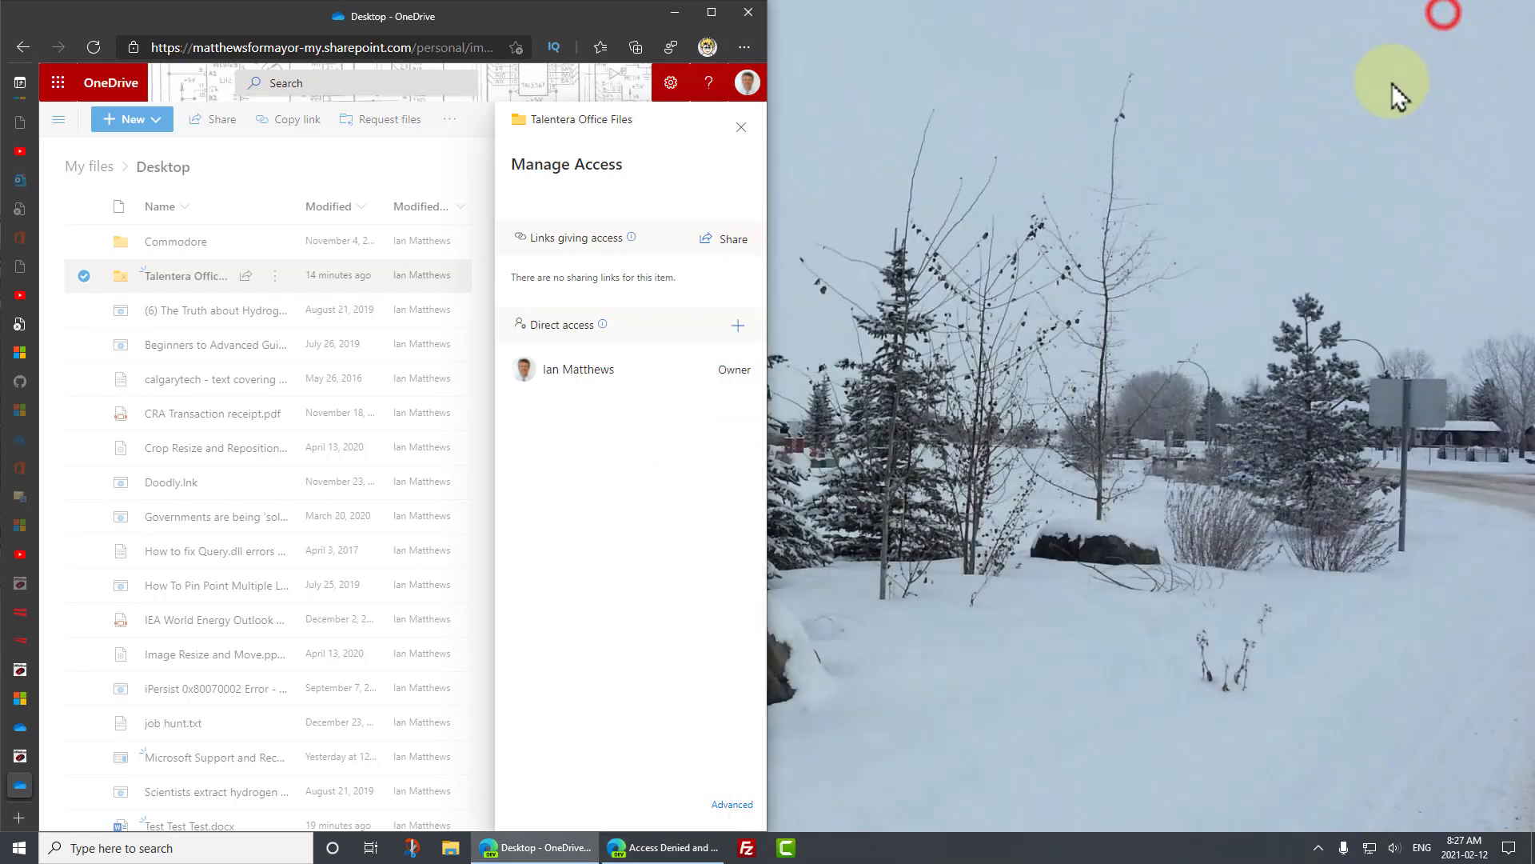
left_click(800, 116)
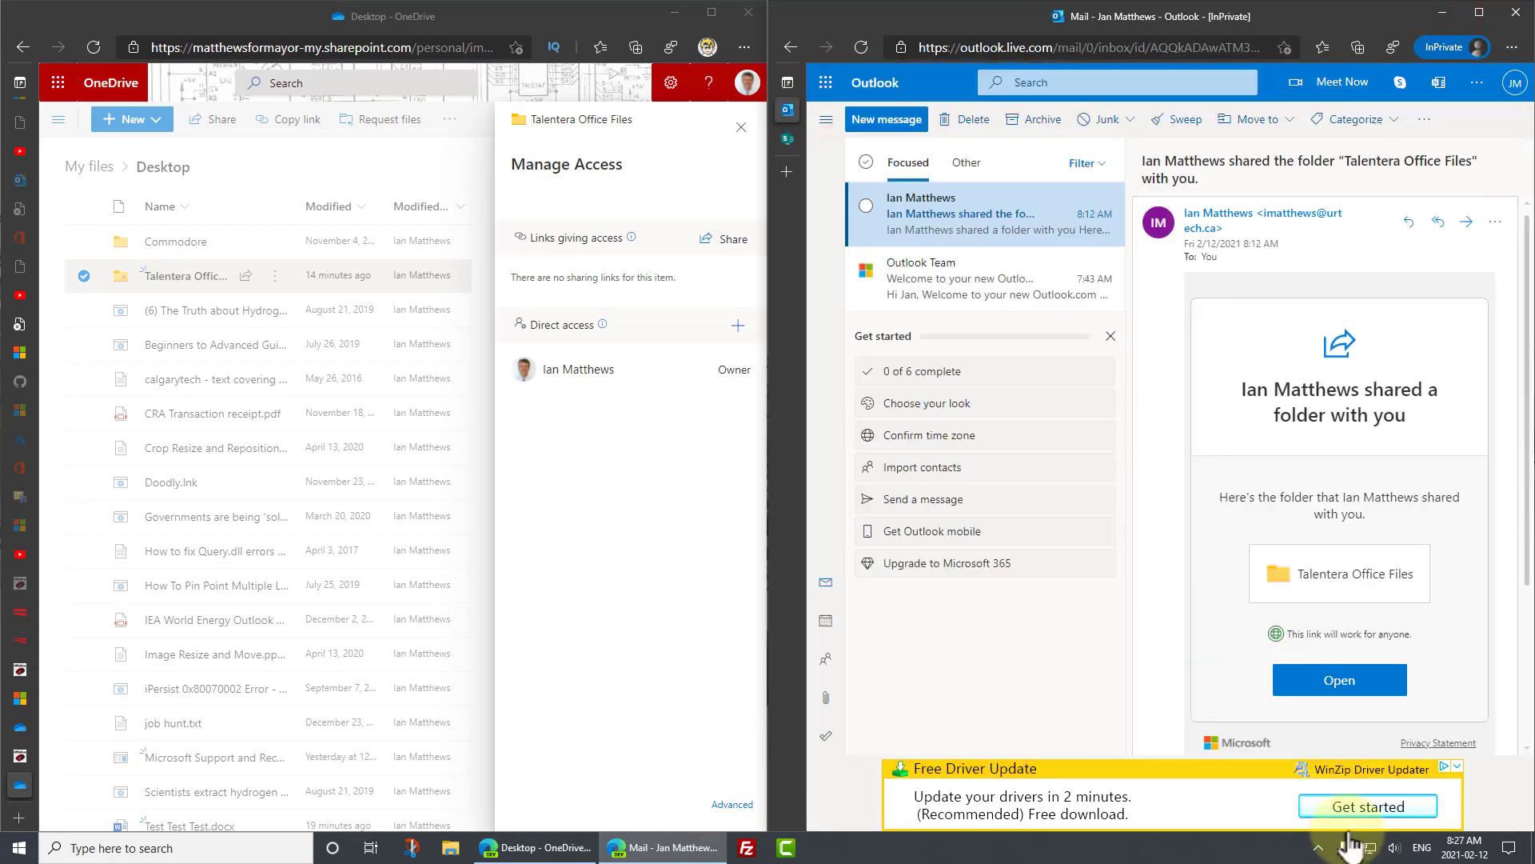
left_click(1340, 681)
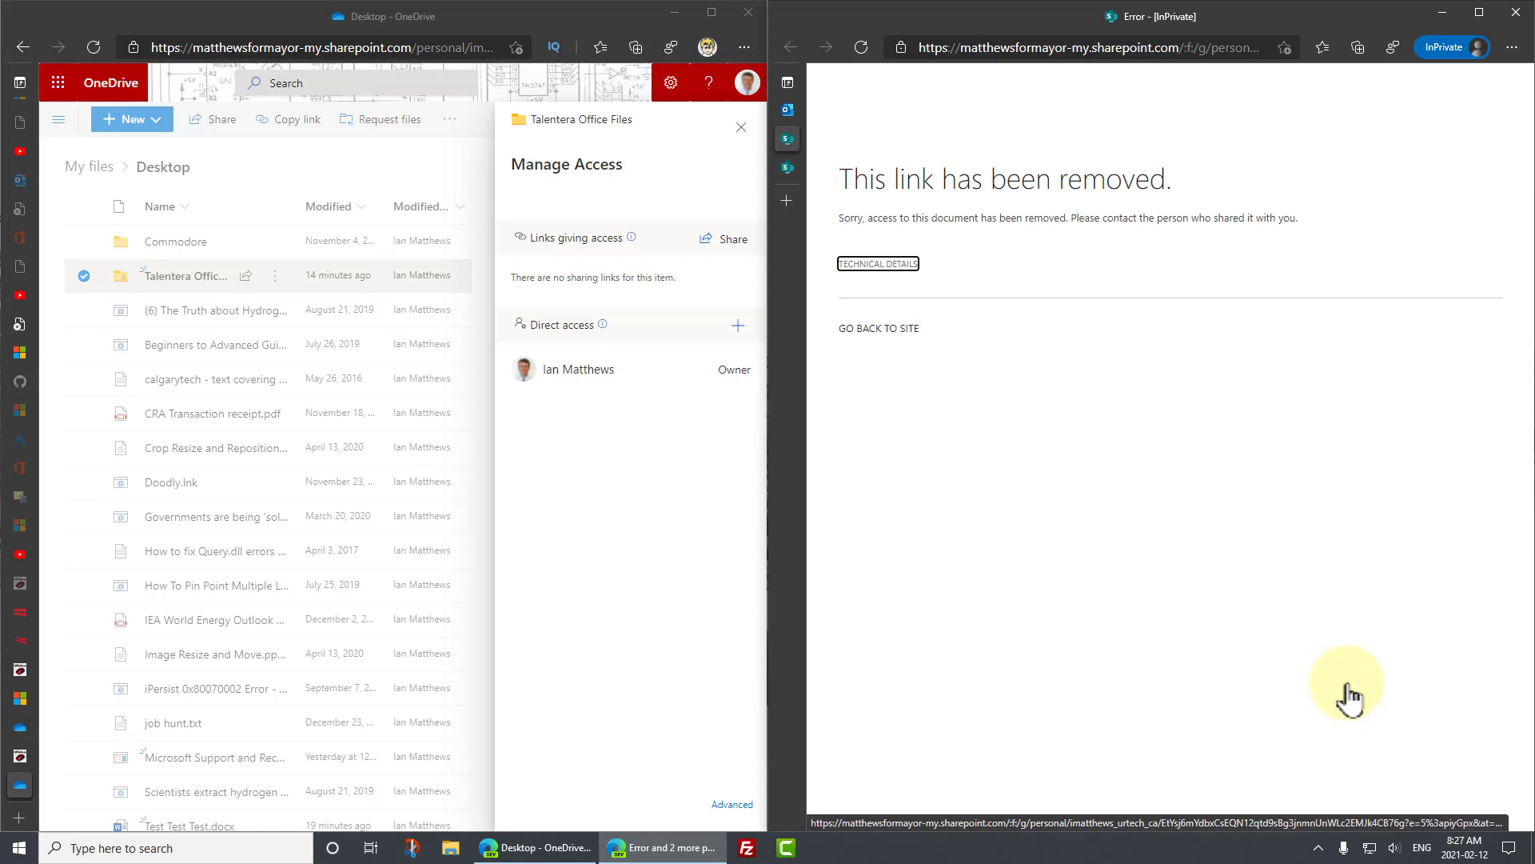
mouse_move(791, 140)
left_click(848, 113)
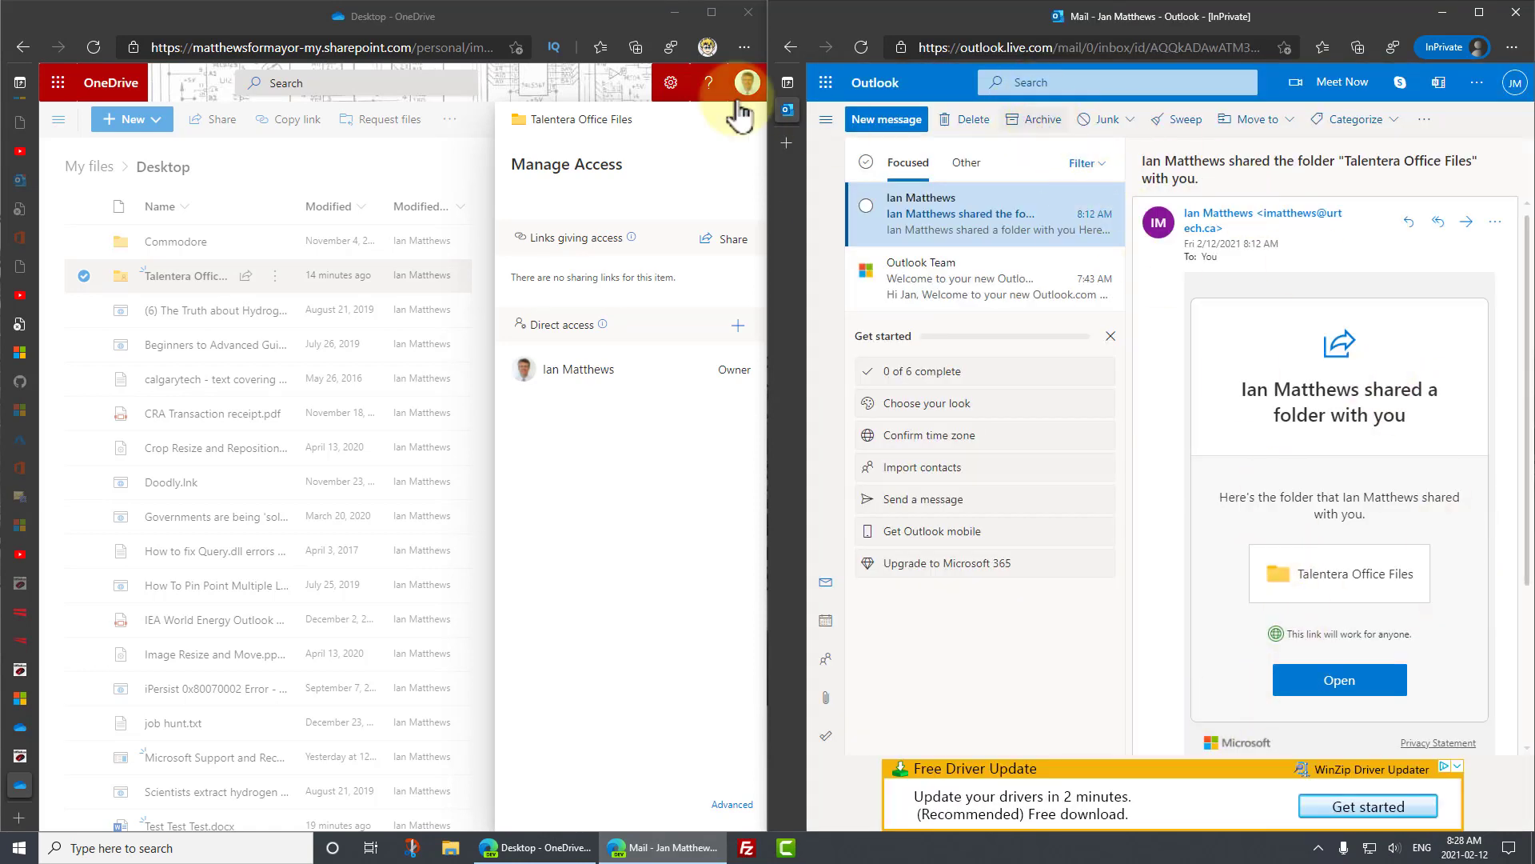
- Delete the folder-share email and minimize both the Outlook and OneDrive browser windows
left_click(972, 120)
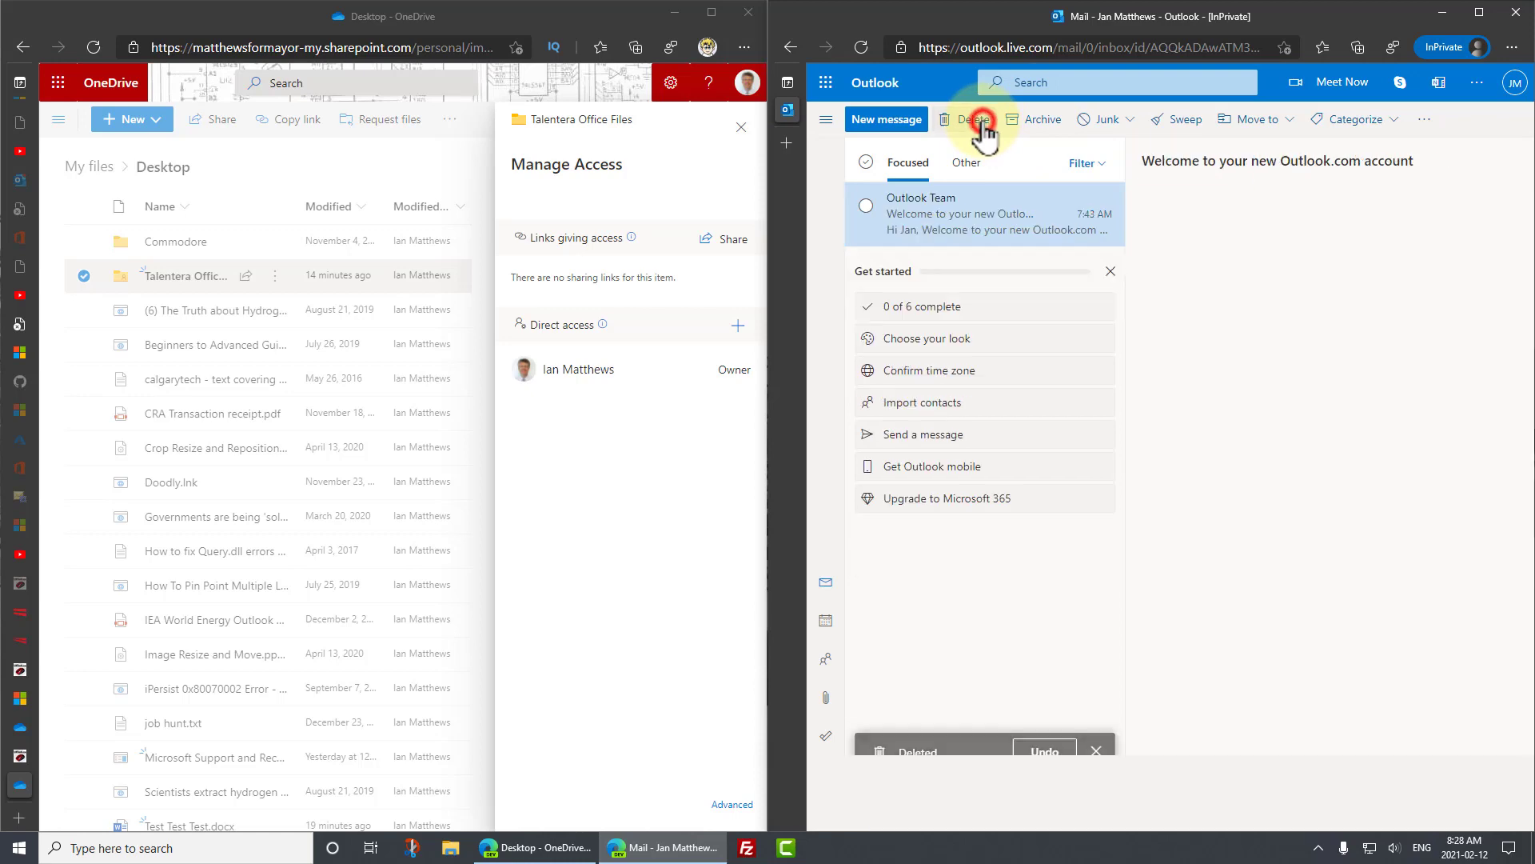
left_click(1444, 14)
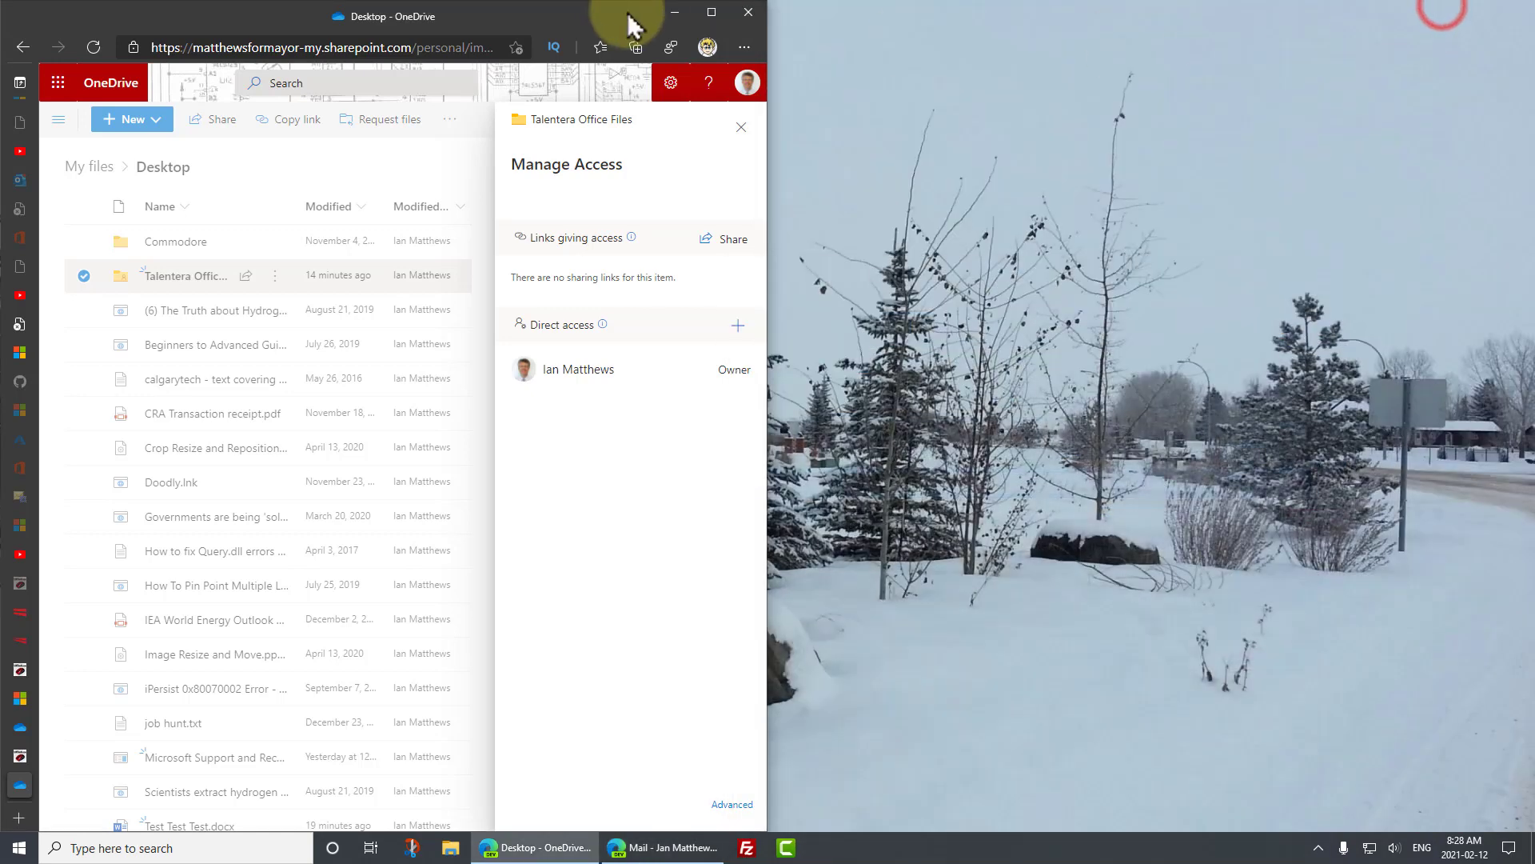
left_click(676, 12)
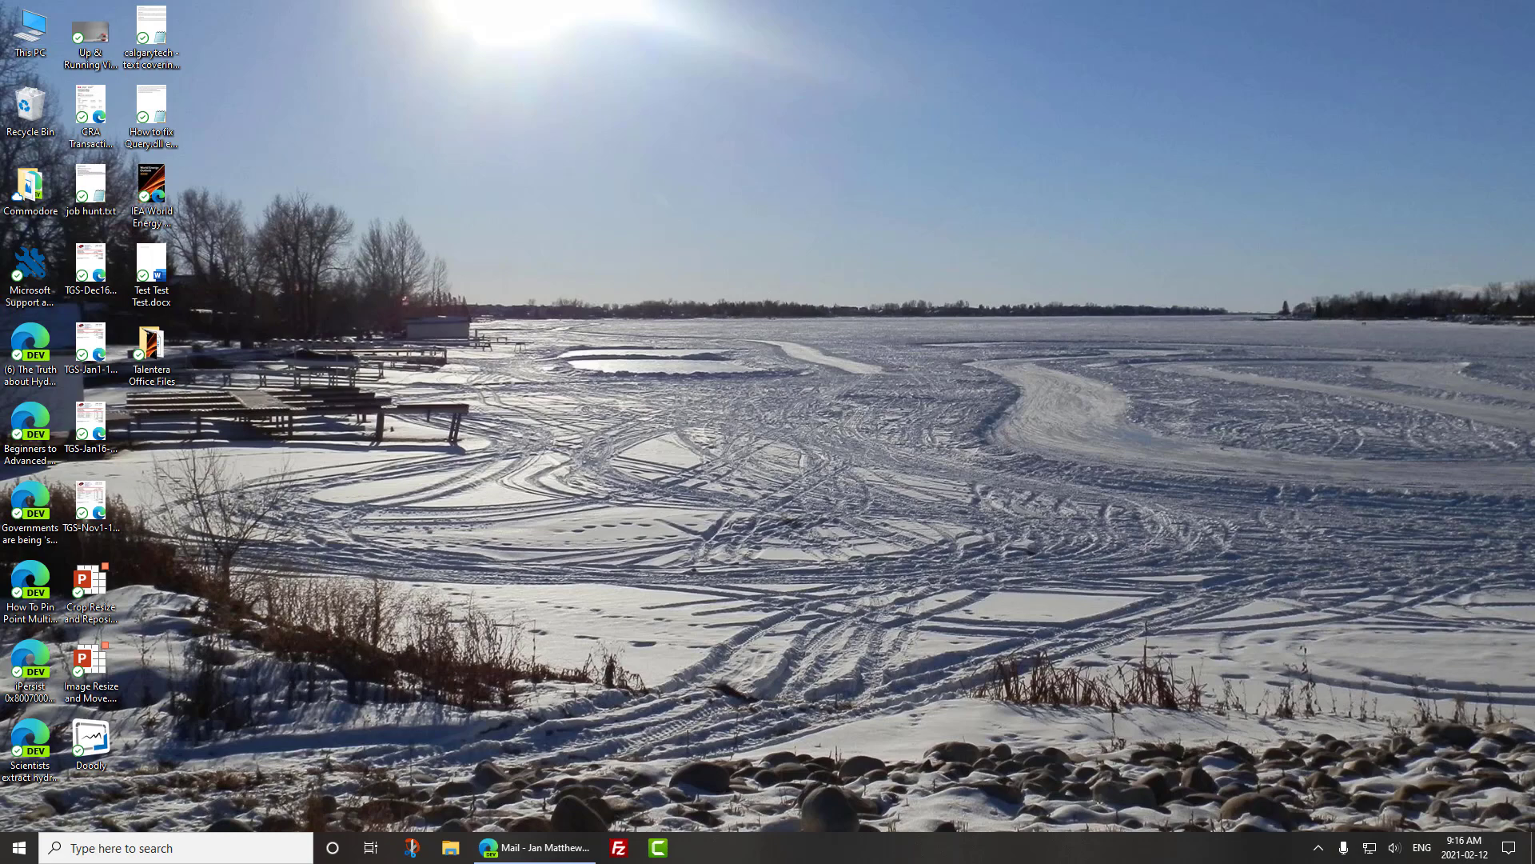
- Share Talentera Office Files with the outside recipient's email address, adding the note "This is read only fur 'ya."
right_click(151, 352)
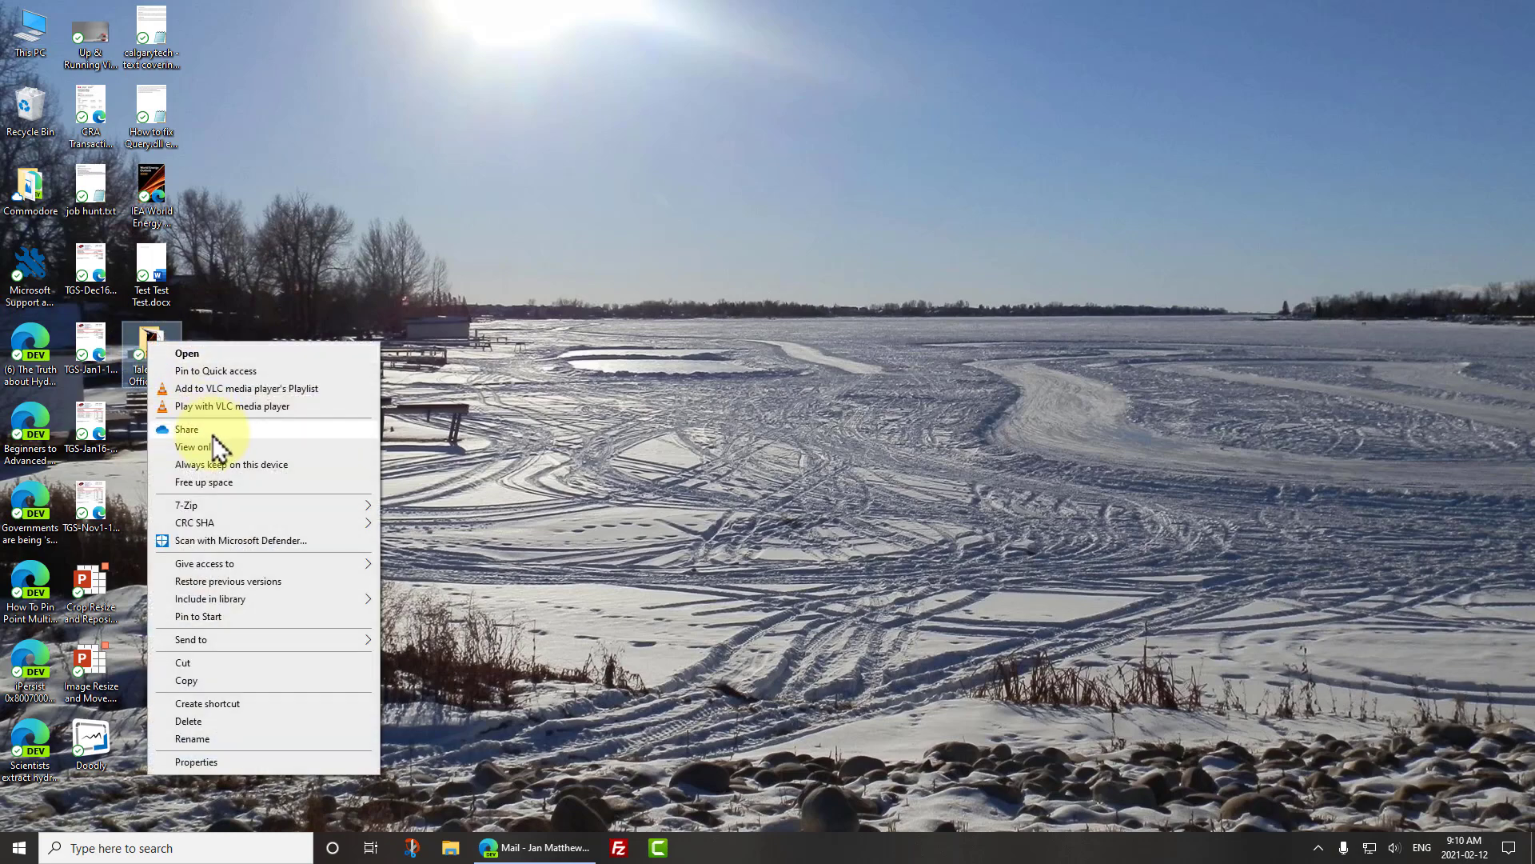
left_click(212, 432)
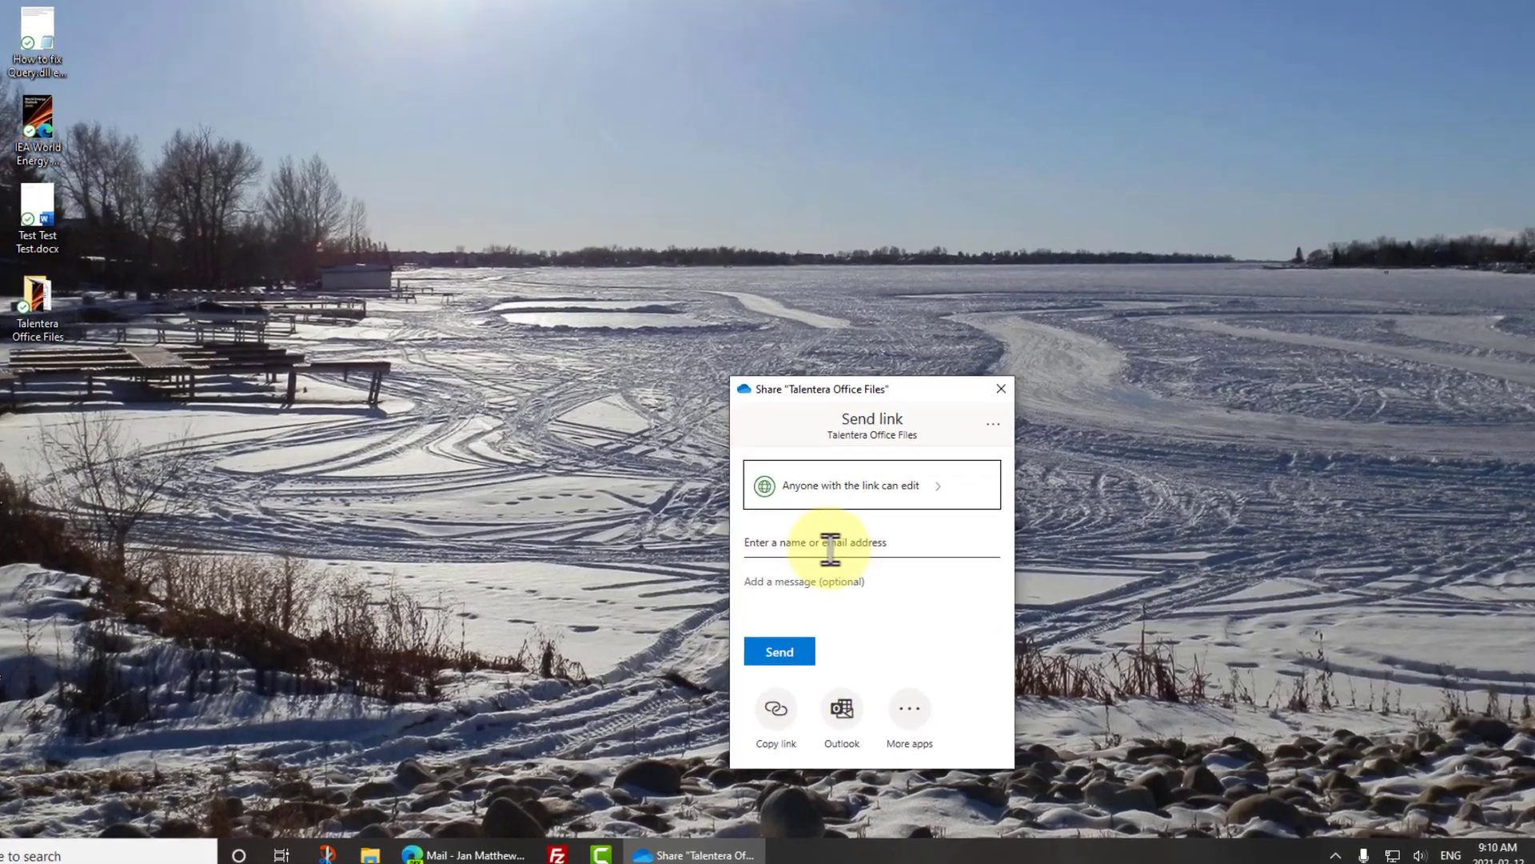
left_click(863, 569)
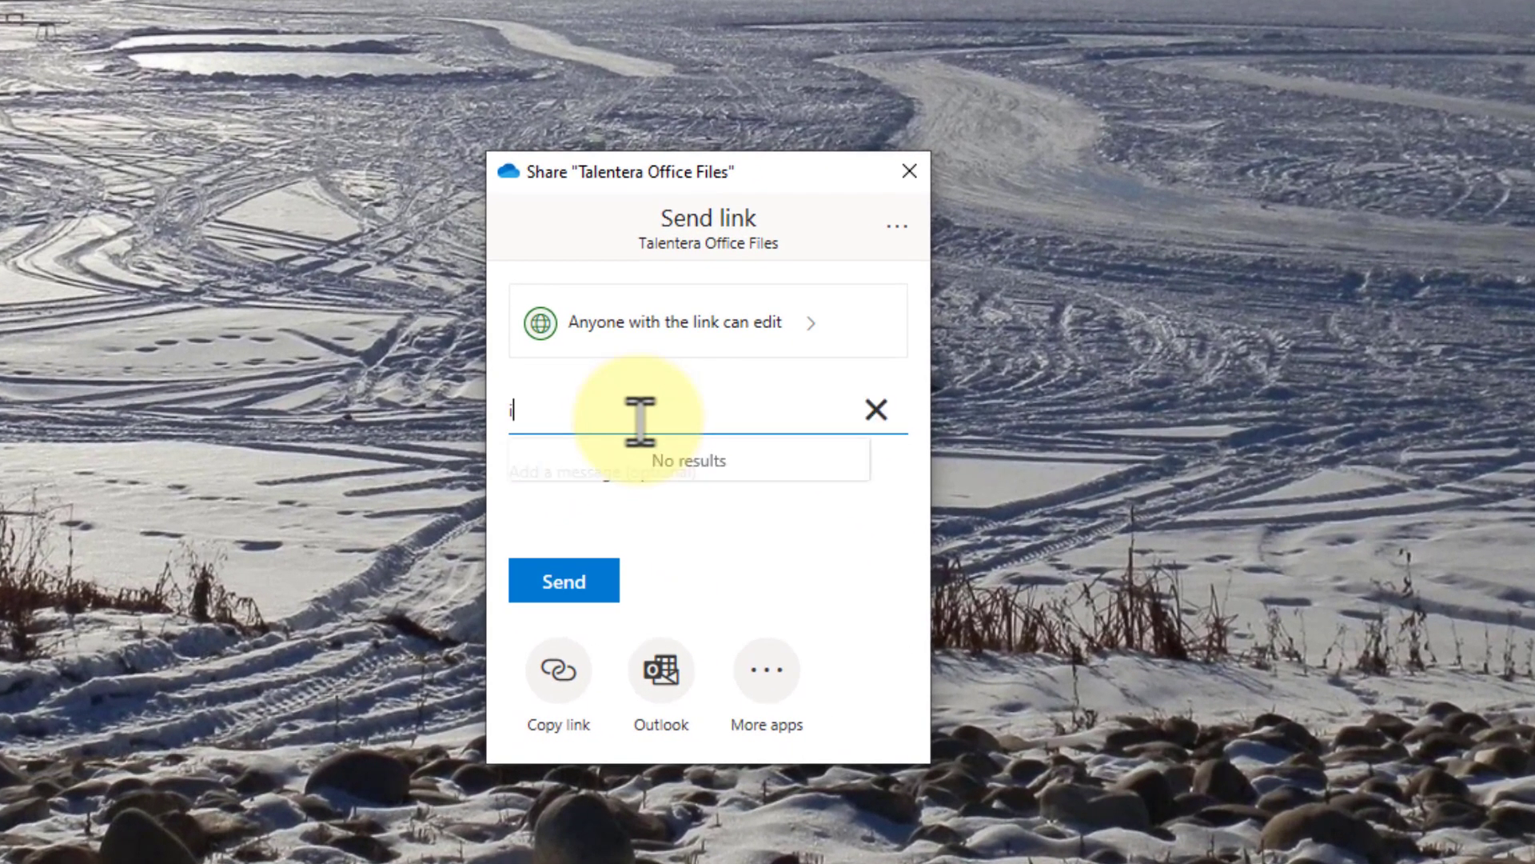
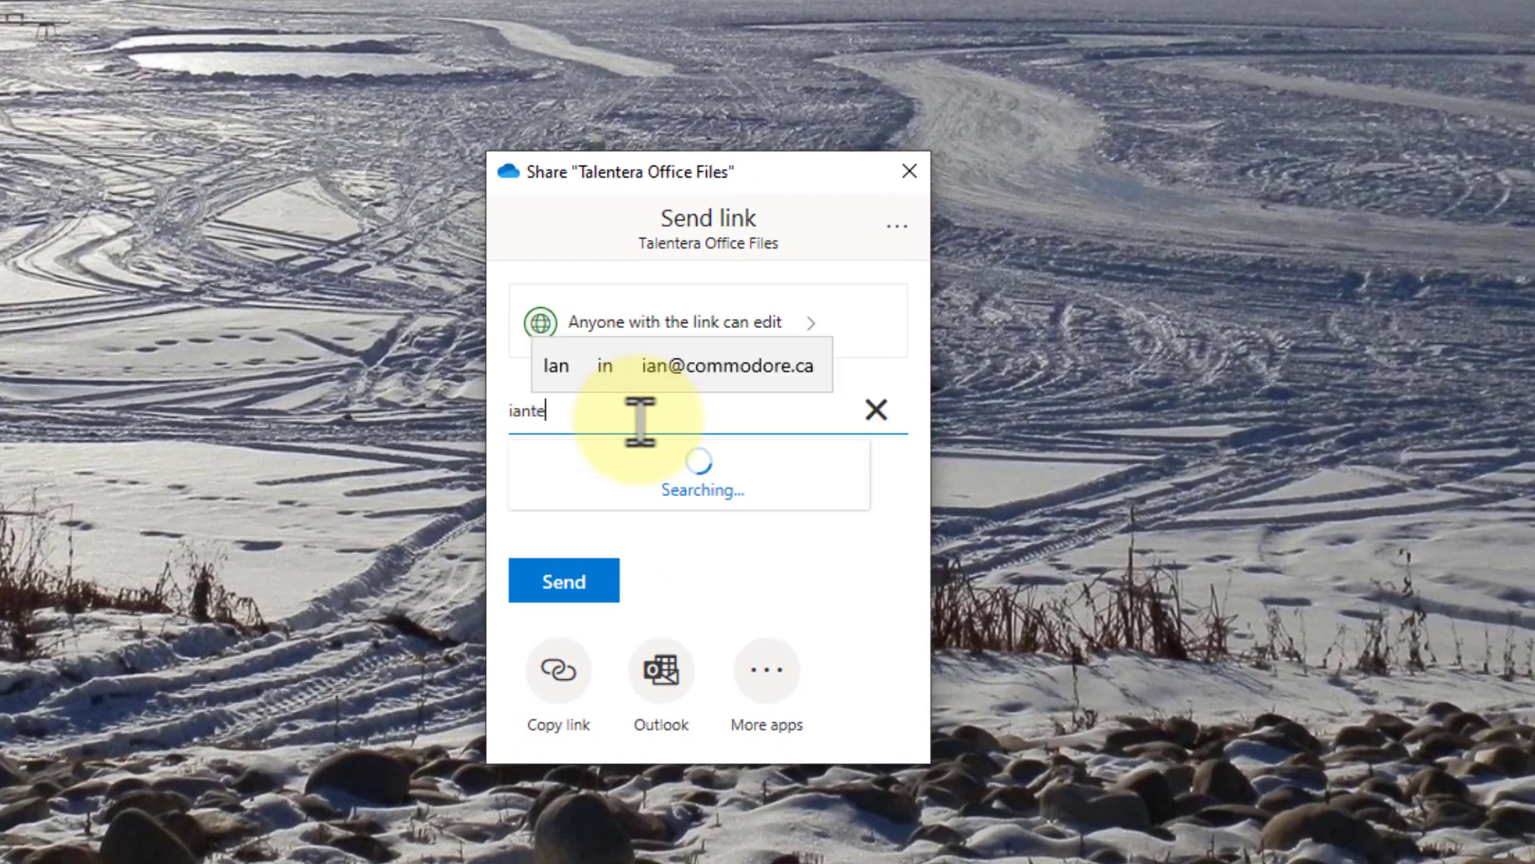
left_click(638, 480)
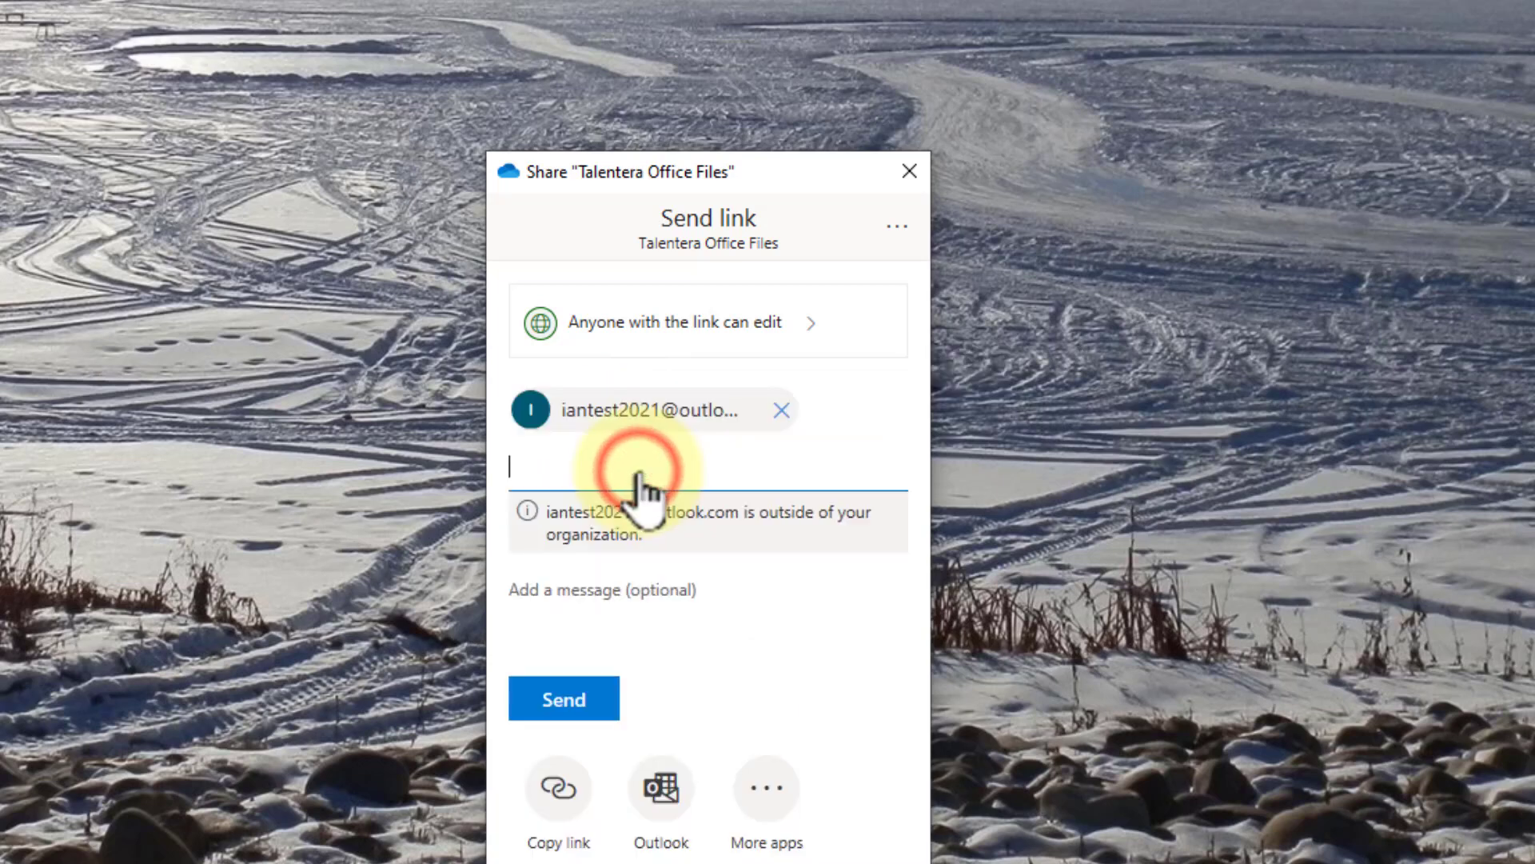
left_click(579, 587)
type("This is read on")
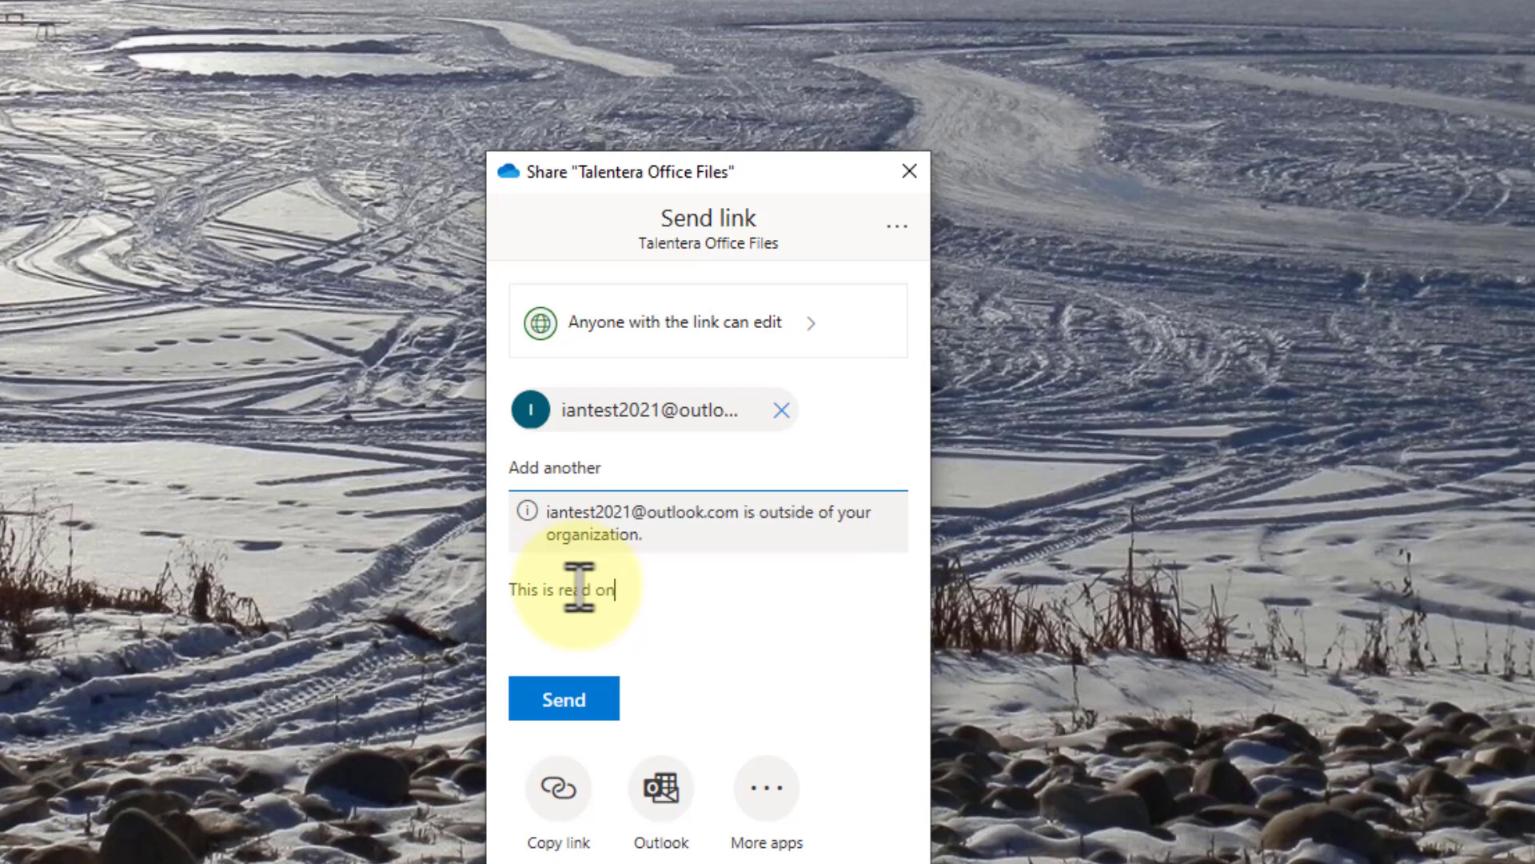
type("ly fur 'ya")
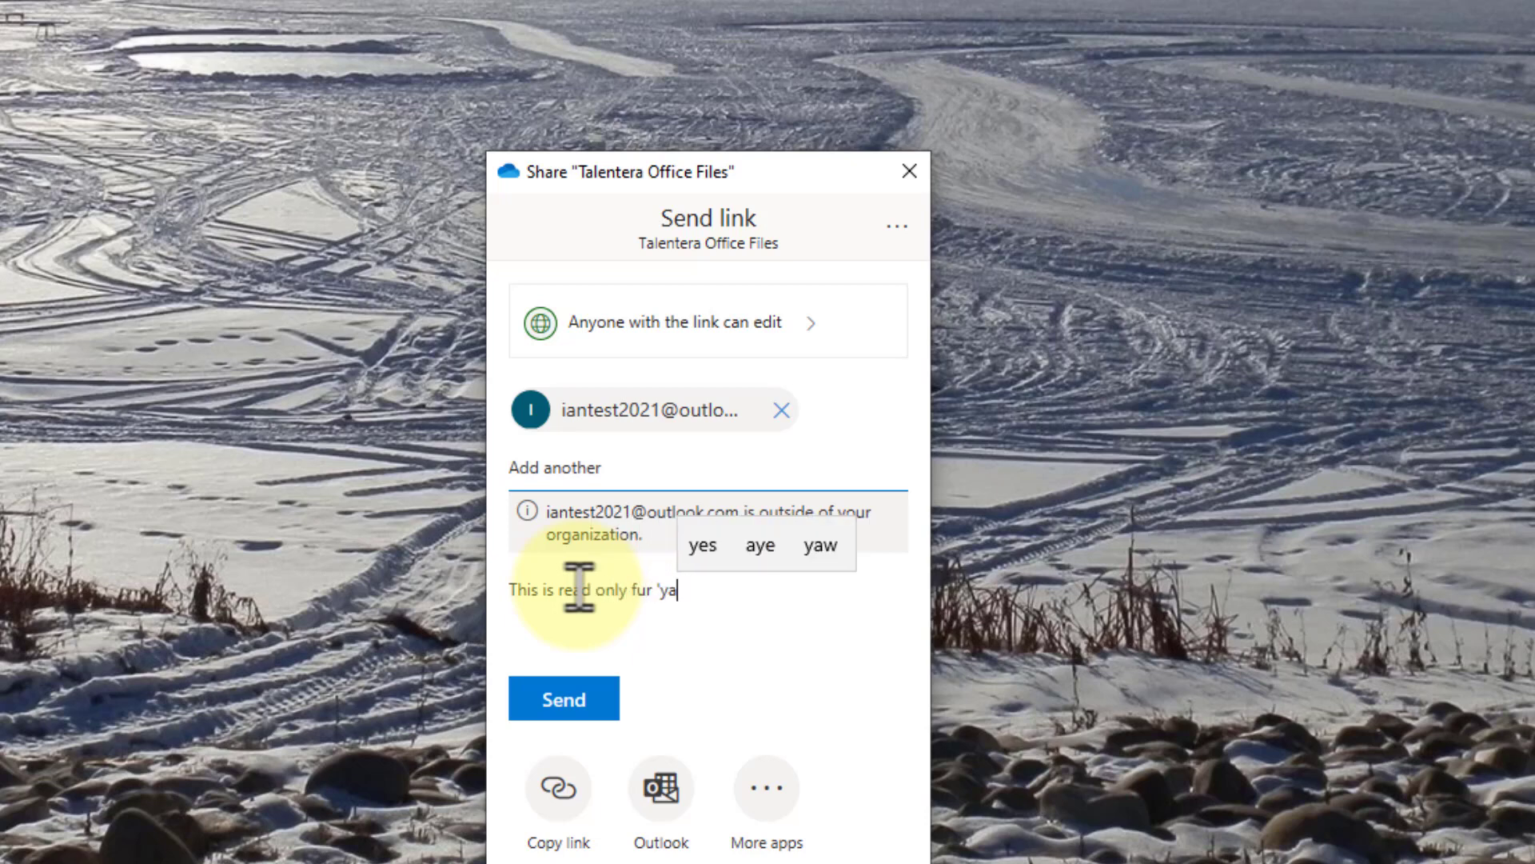
type(".")
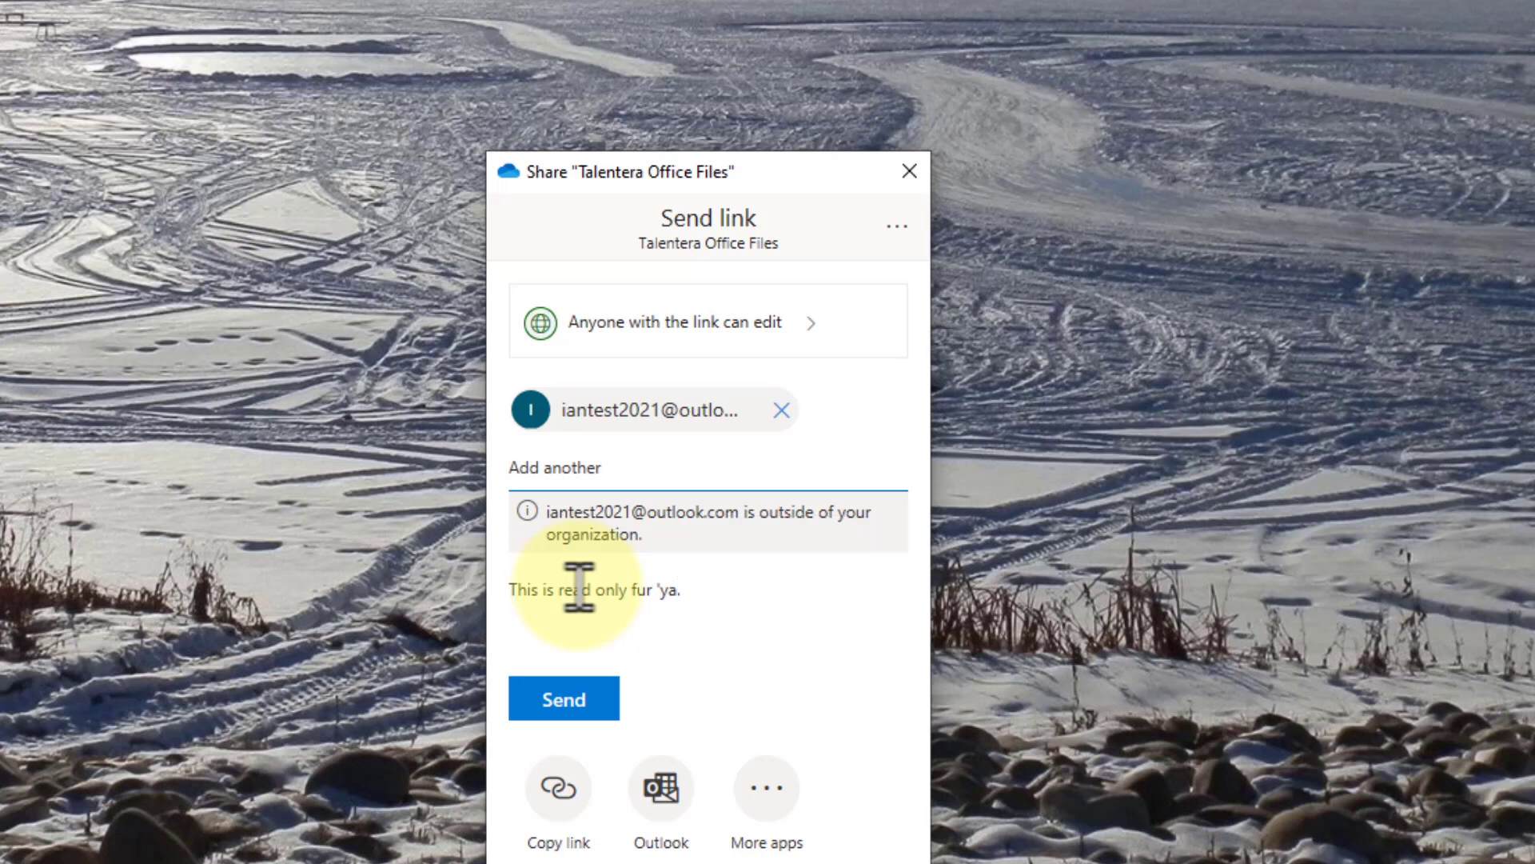
- Make the share link view-only, expiring Feb 16 2021, and protected with a password
left_click(808, 314)
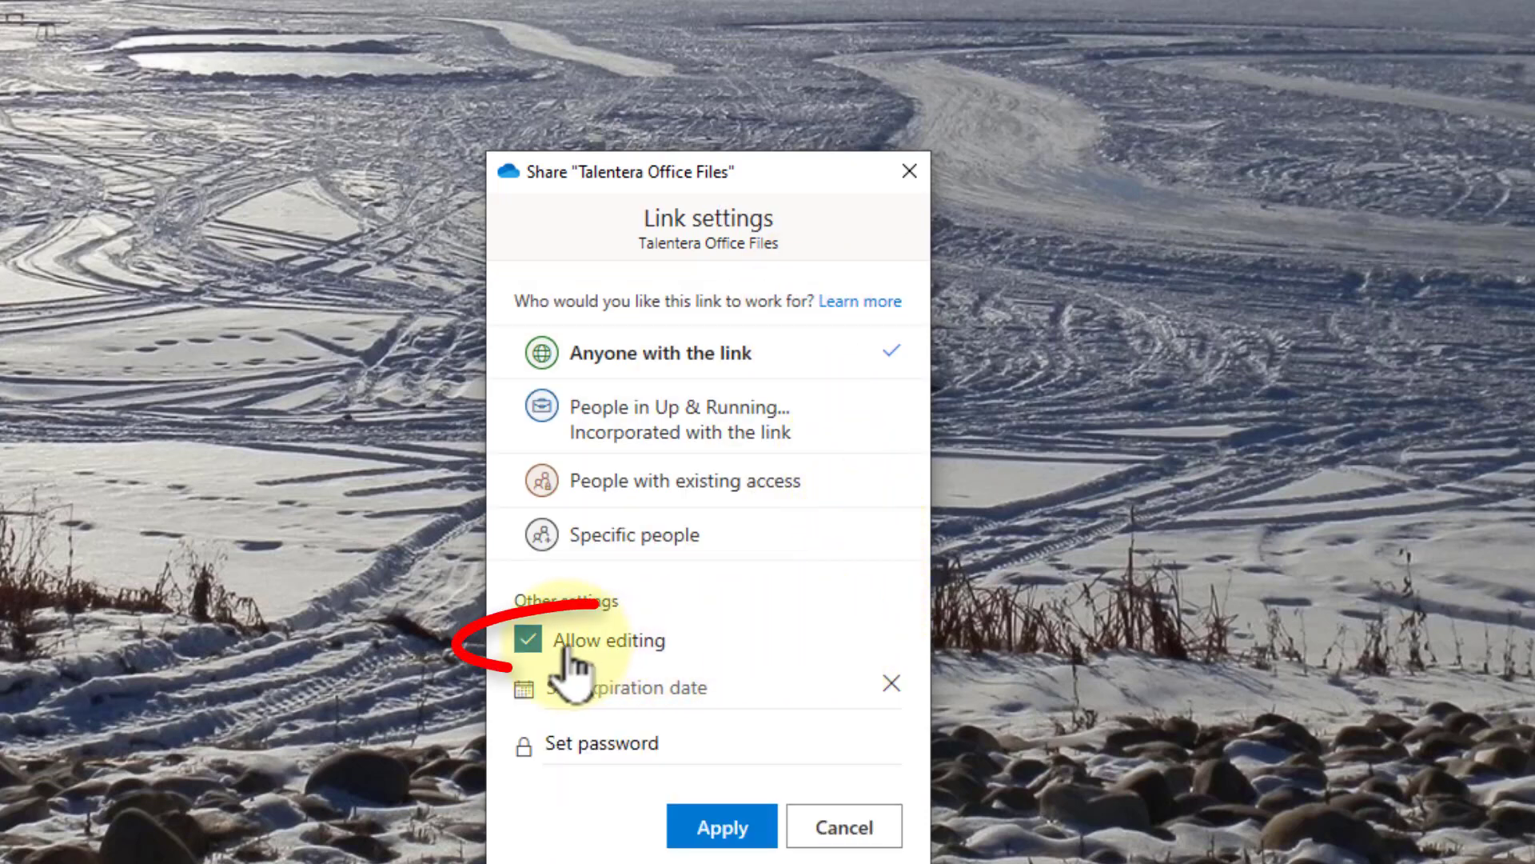
left_click(532, 640)
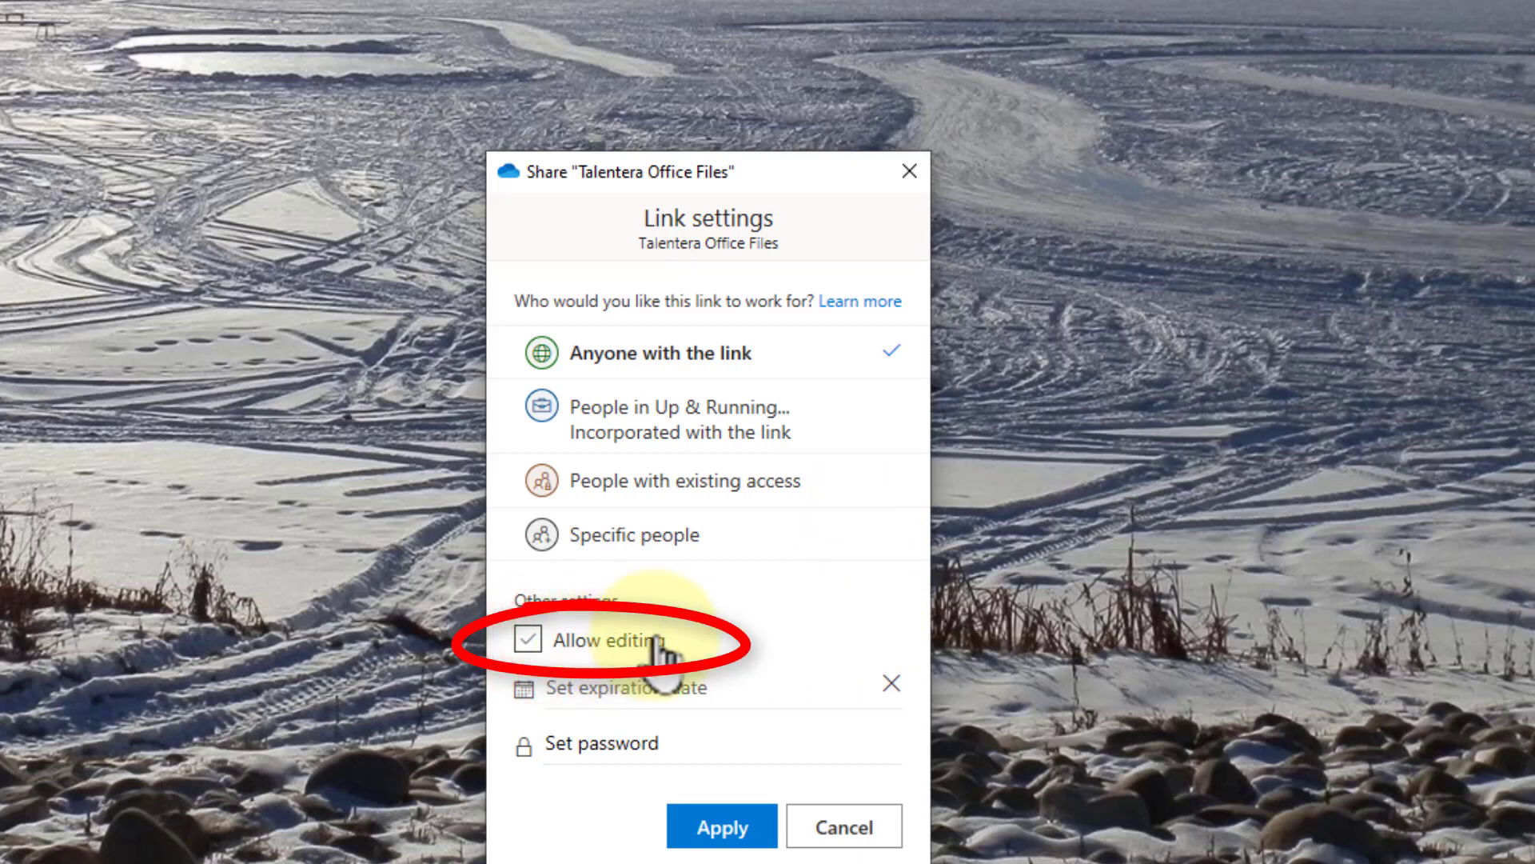
left_click(601, 686)
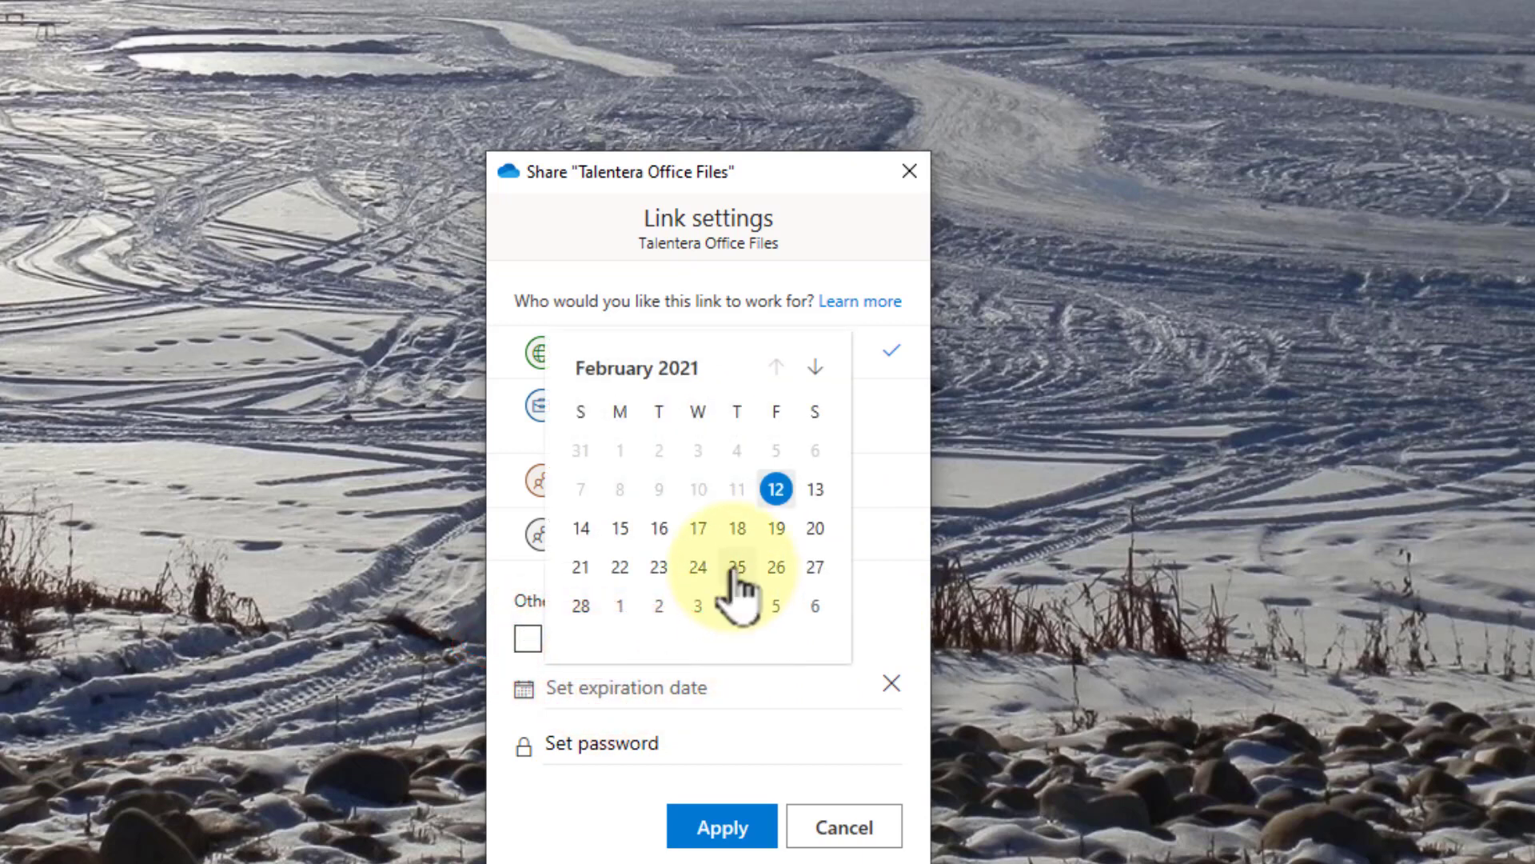
left_click(662, 532)
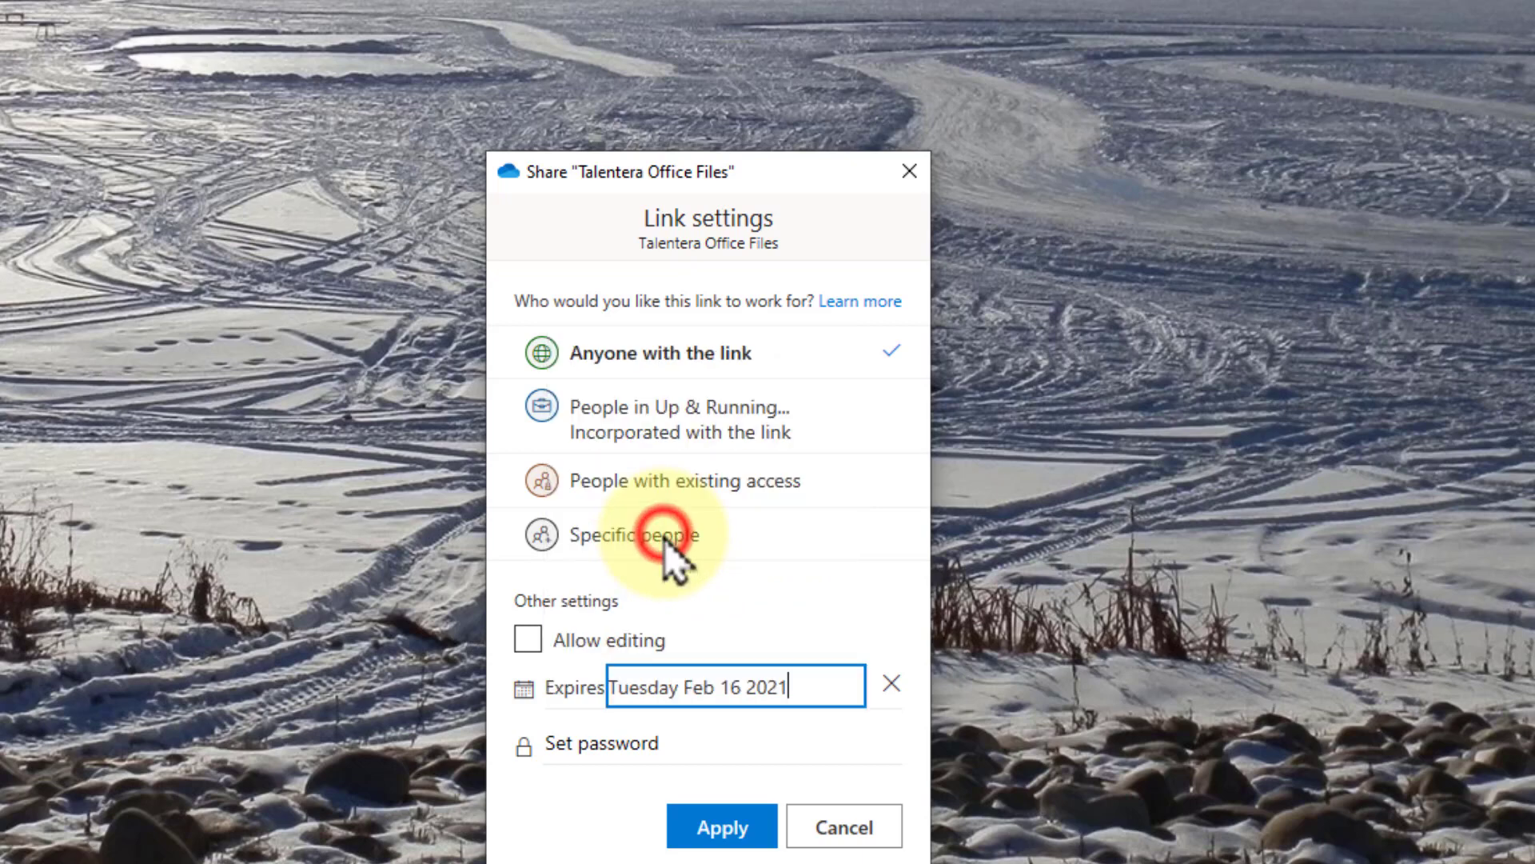
left_click(686, 741)
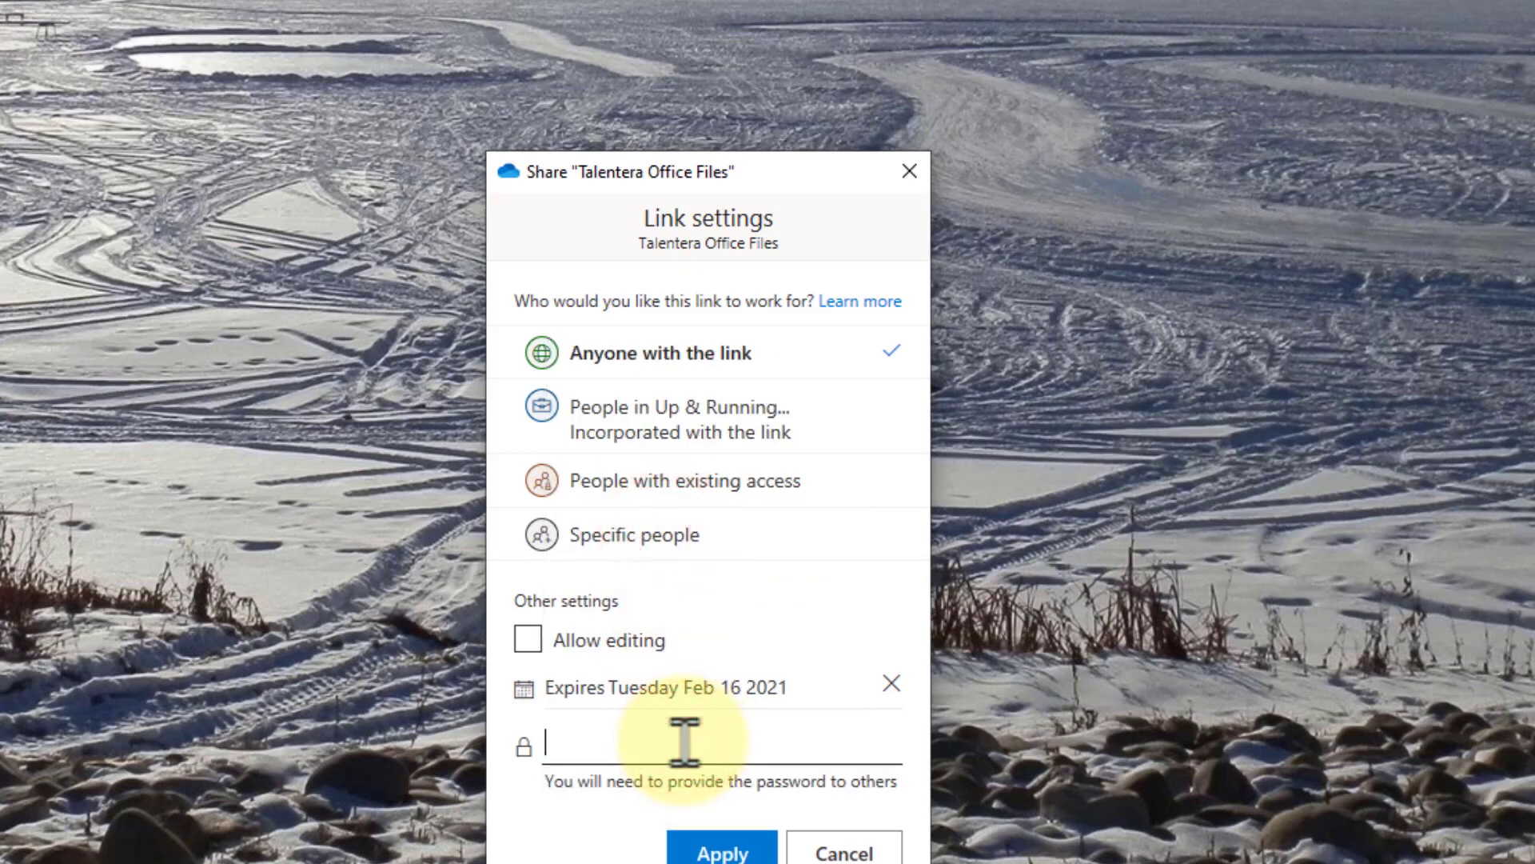
type("Password12")
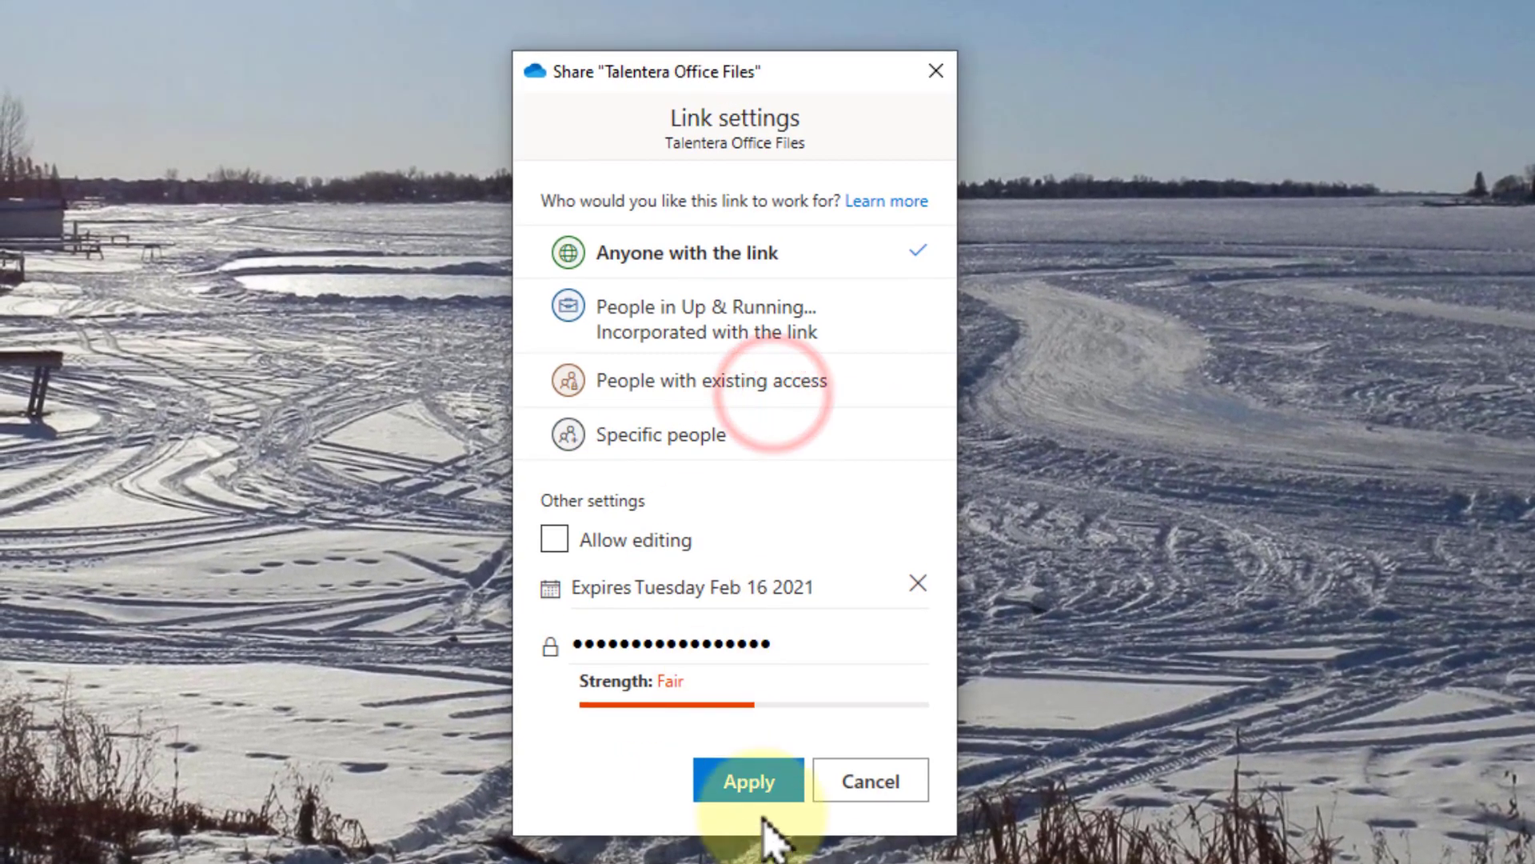
left_click(751, 784)
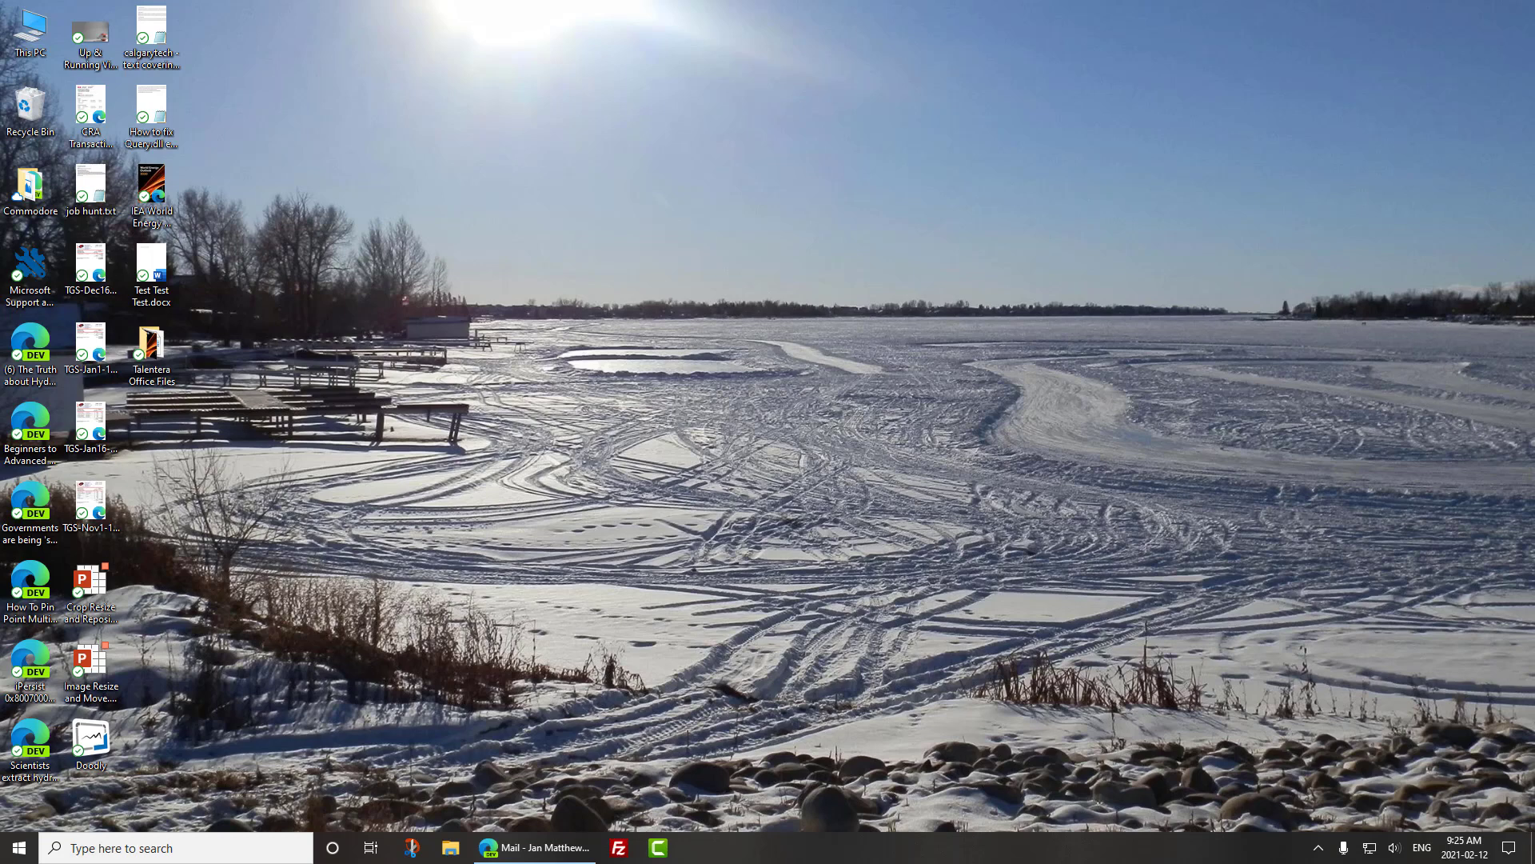
- Share Talentera Office Files again with a link limited to specific people and editing turned off
right_click(156, 350)
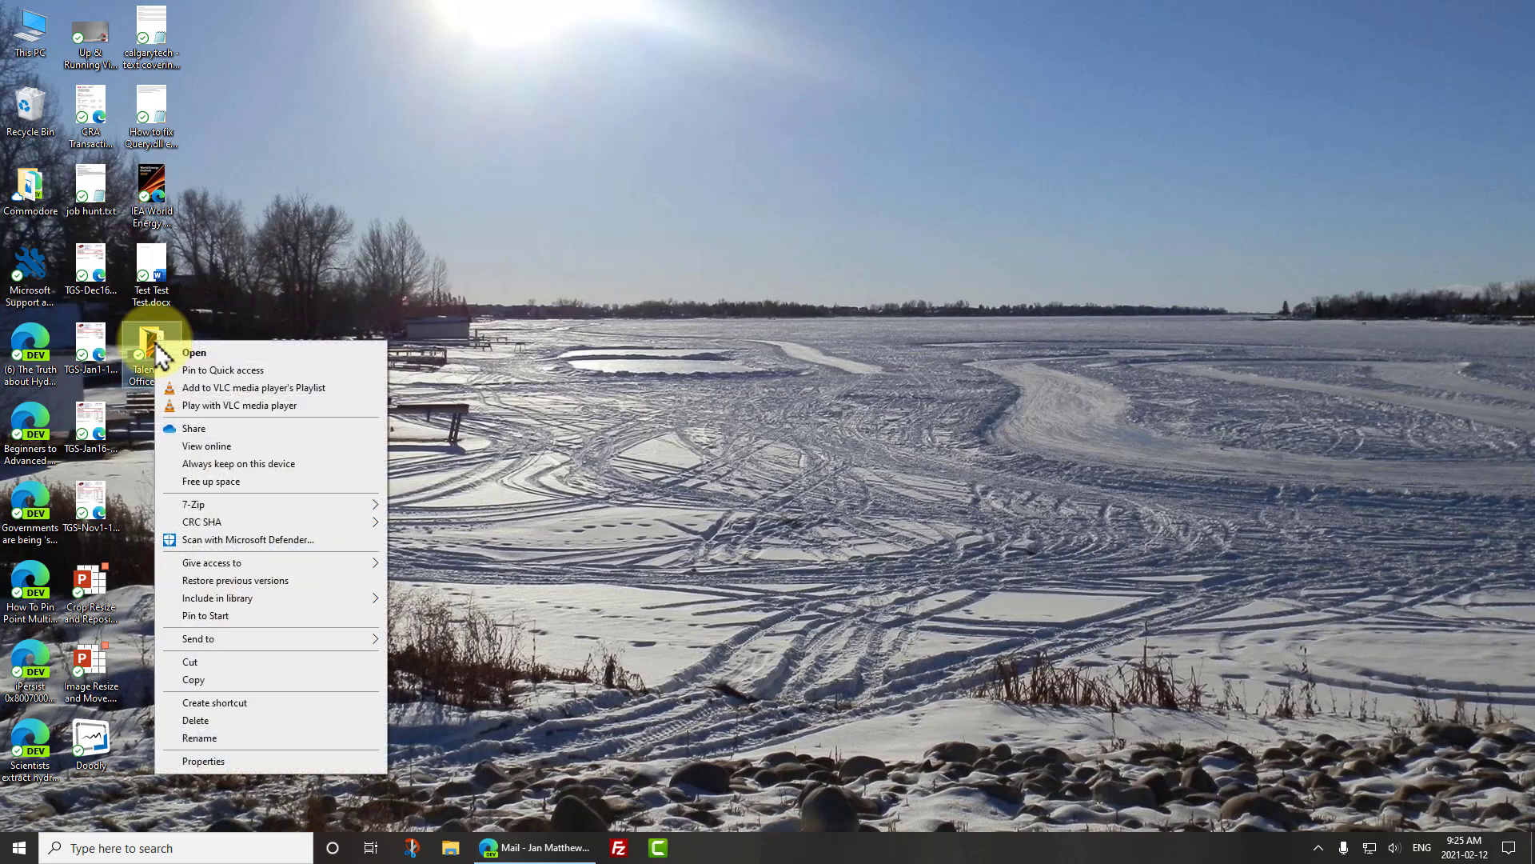
left_click(228, 429)
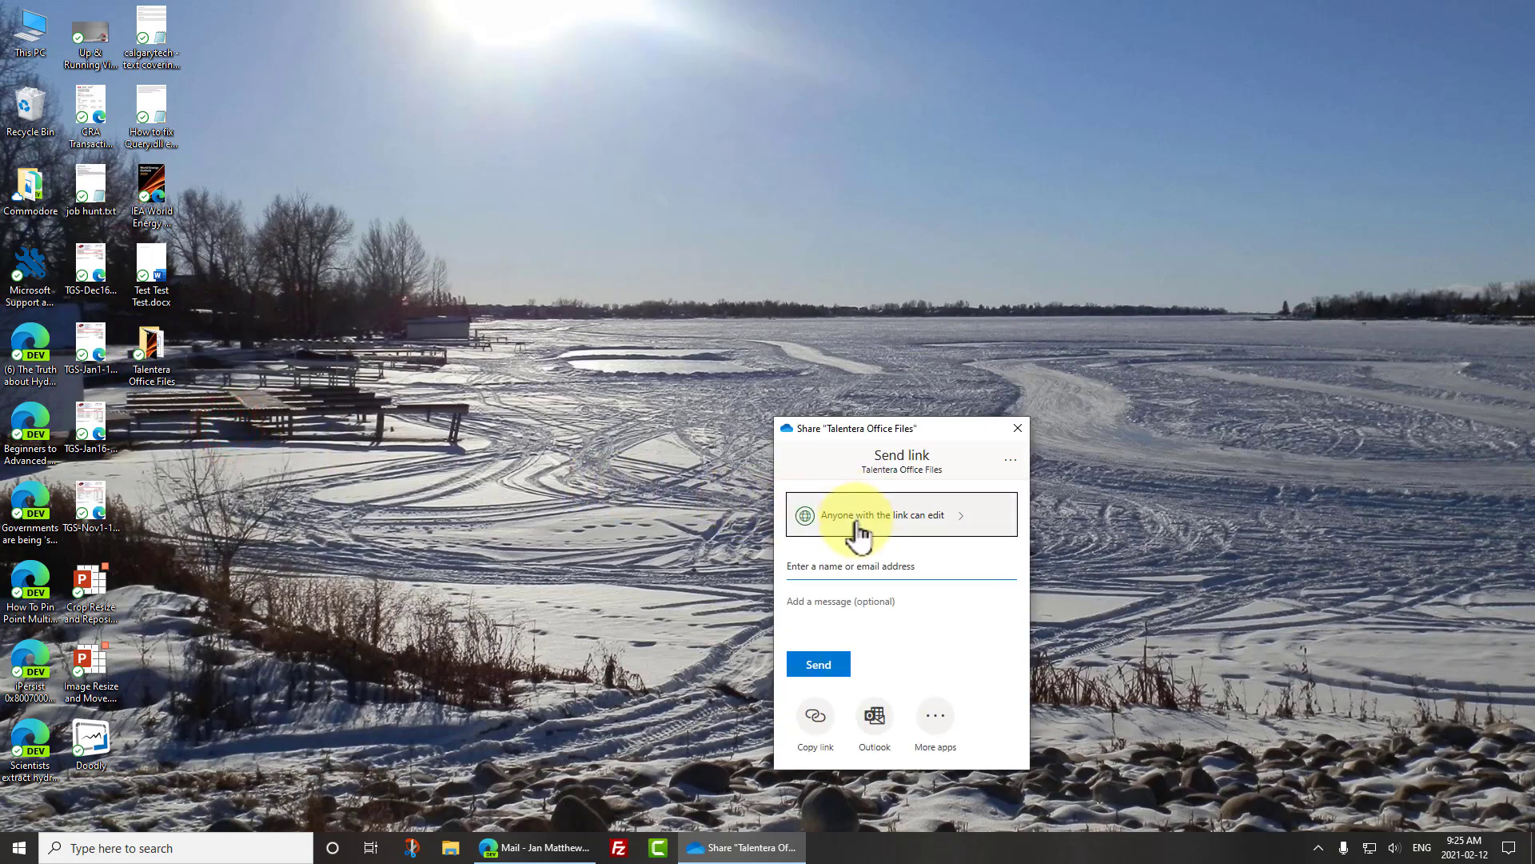
left_click(906, 518)
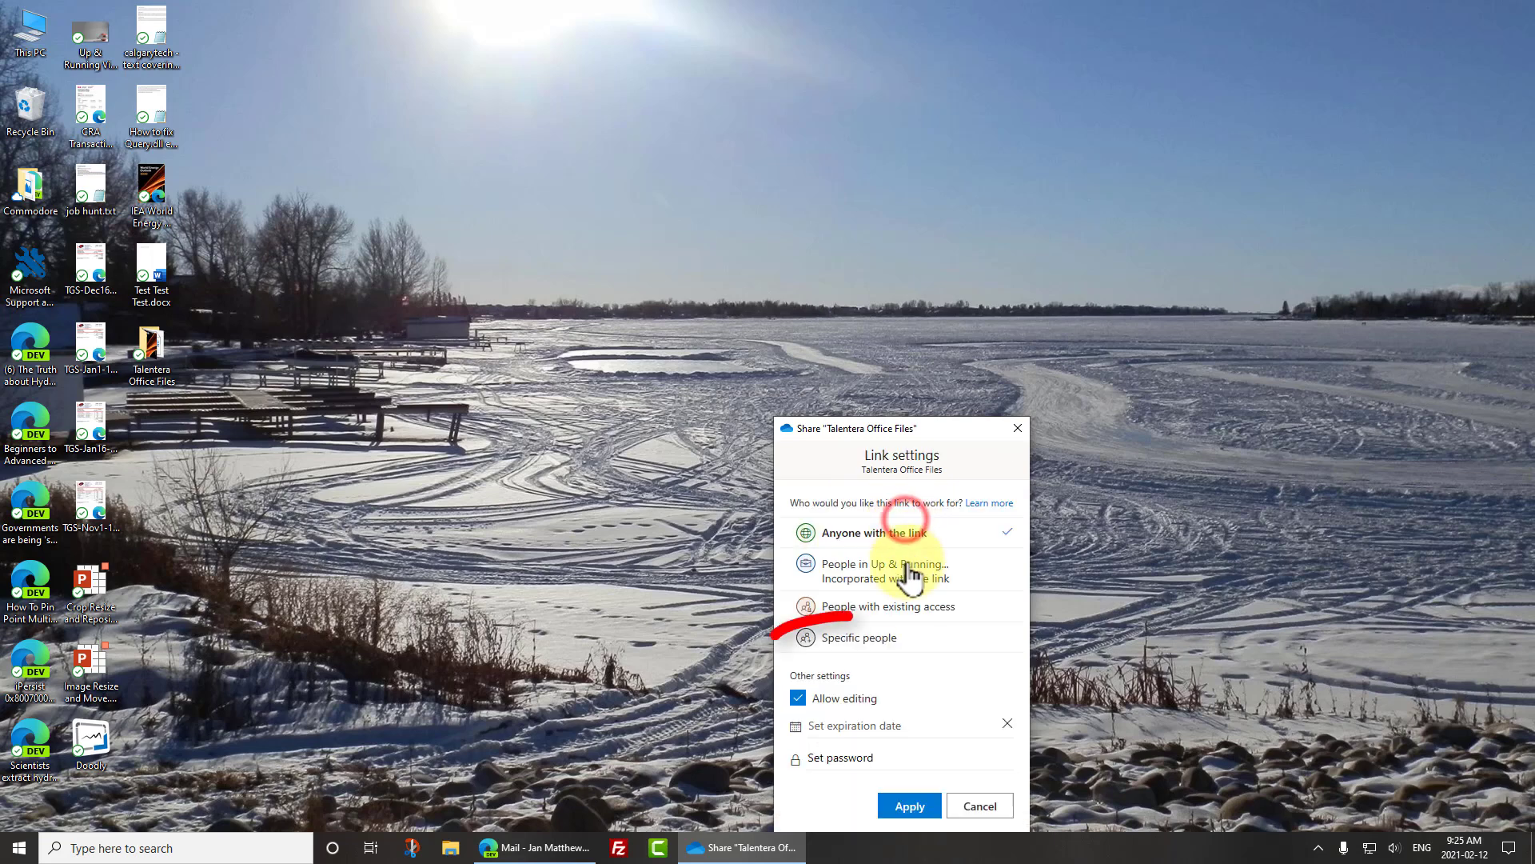
left_click(882, 640)
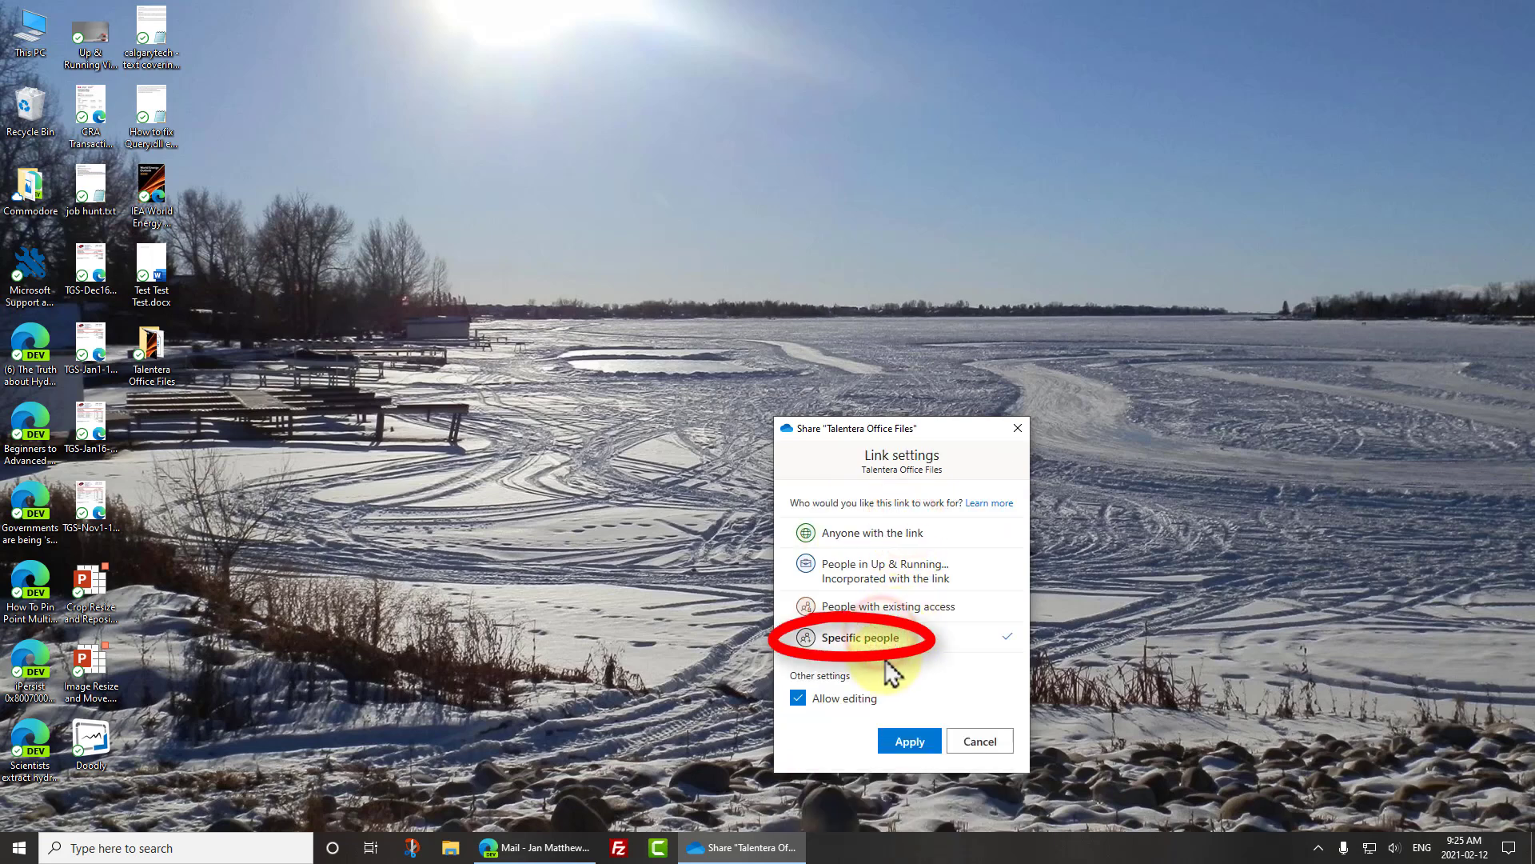
left_click(798, 699)
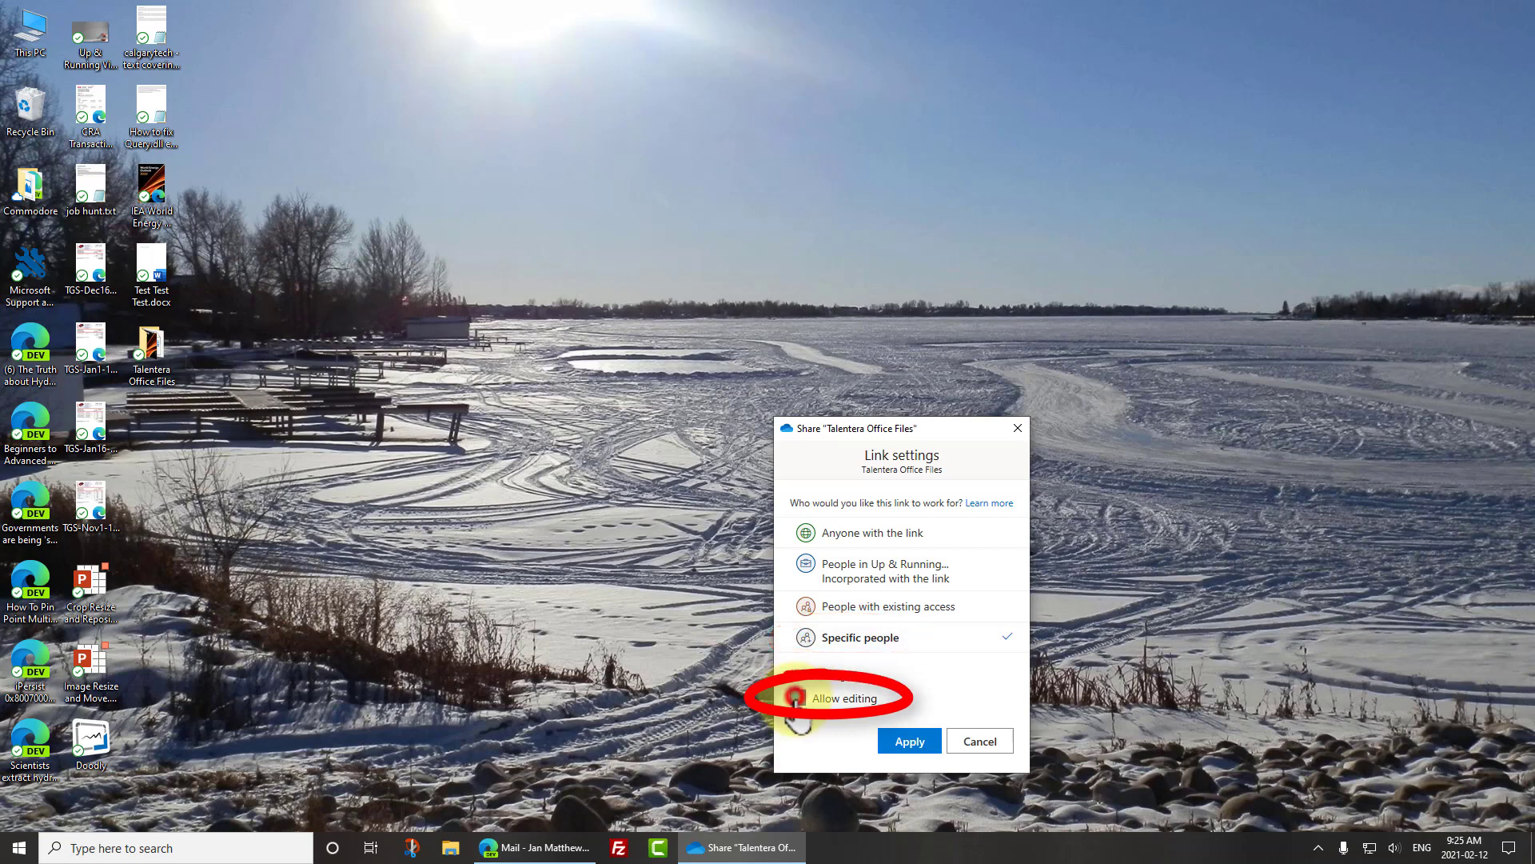
left_click(912, 742)
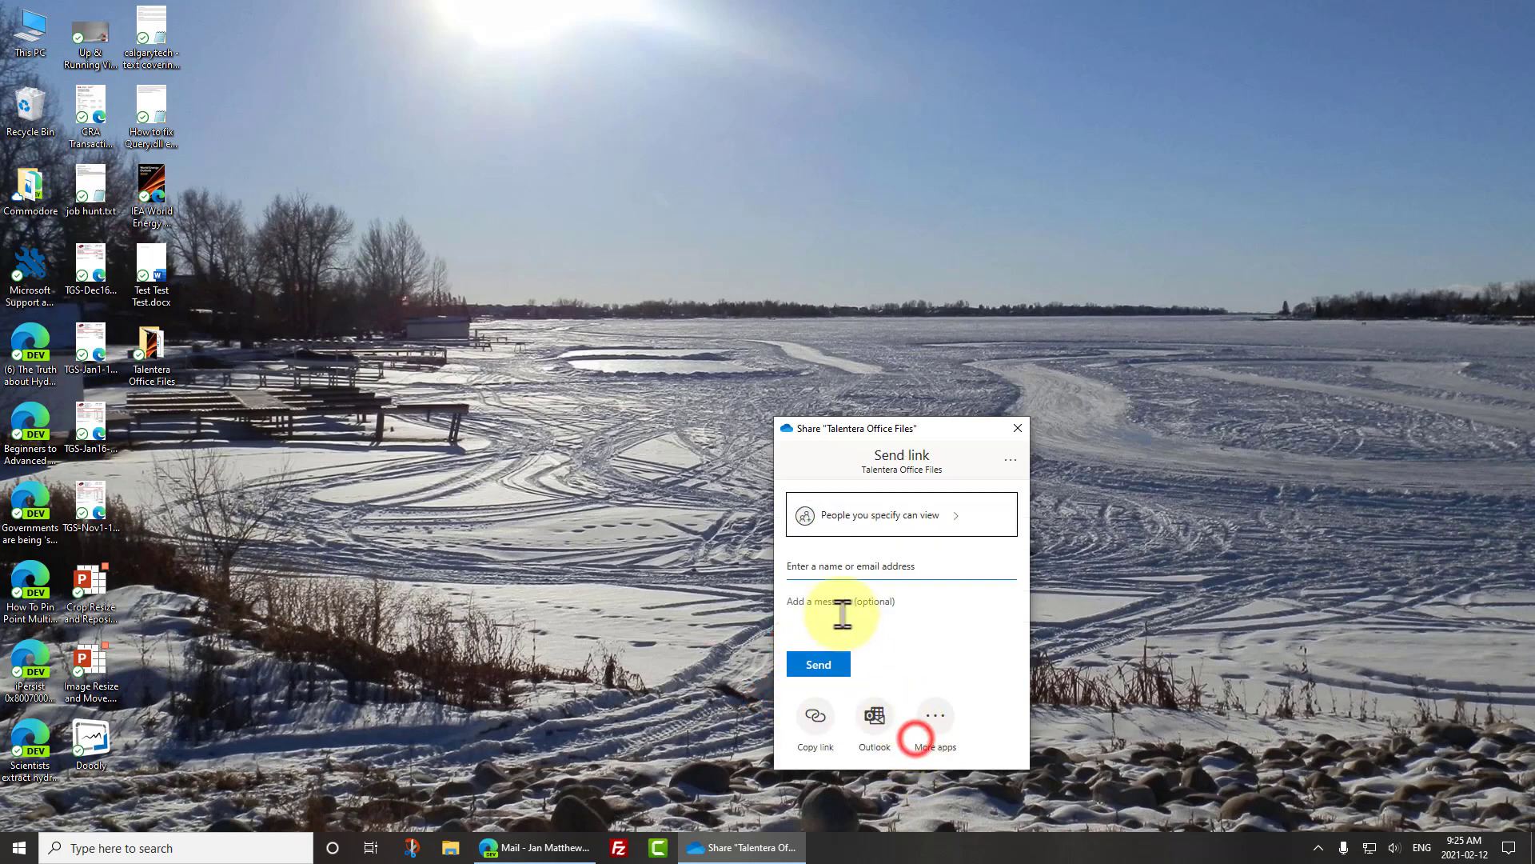
- Send the view-only link to the recipient's email address
left_click(826, 563)
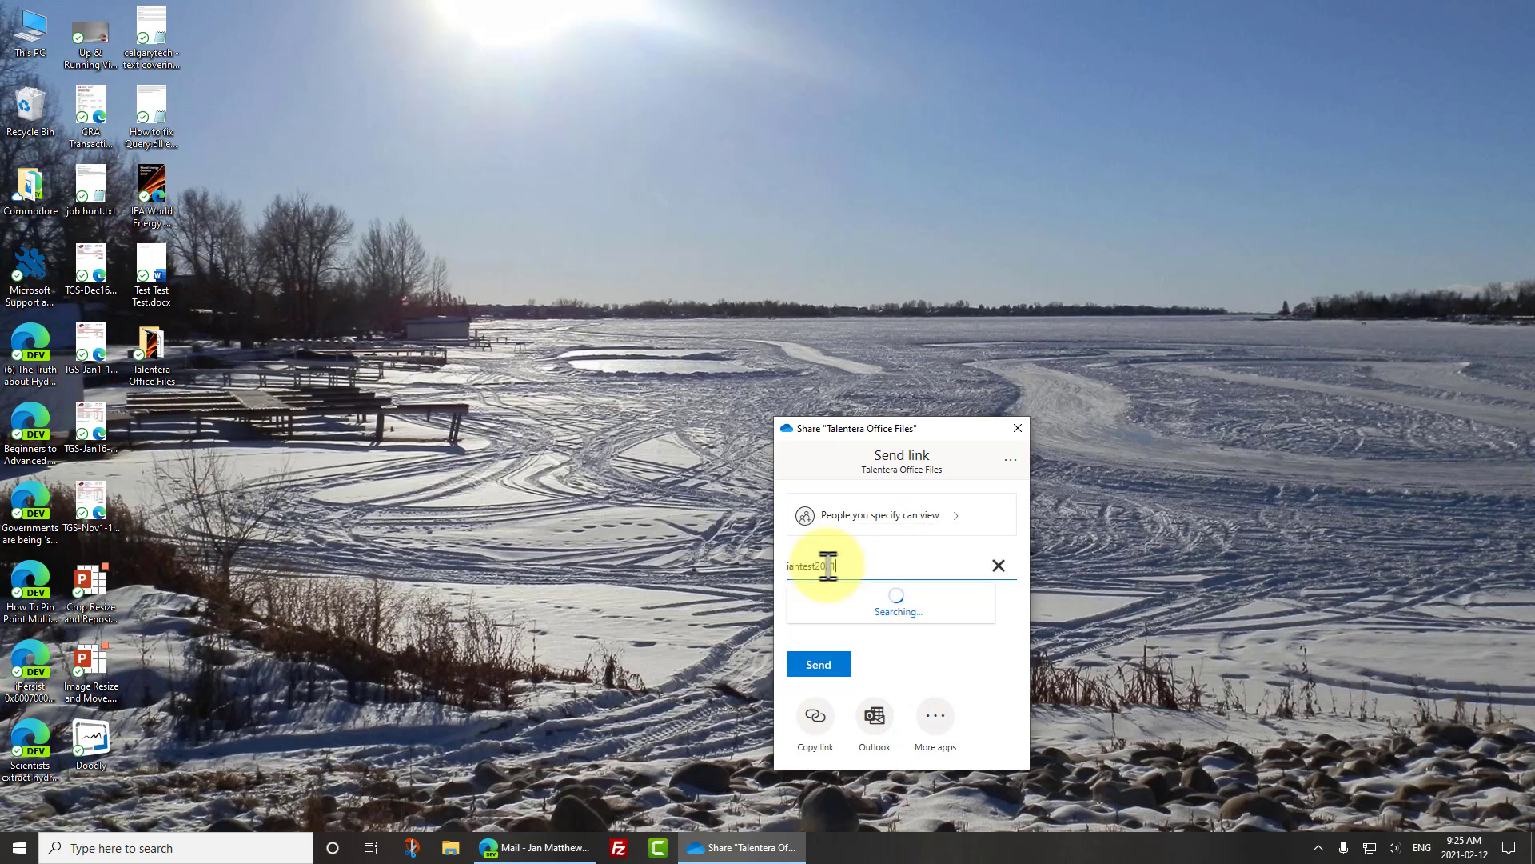
key("Return")
left_click(799, 552)
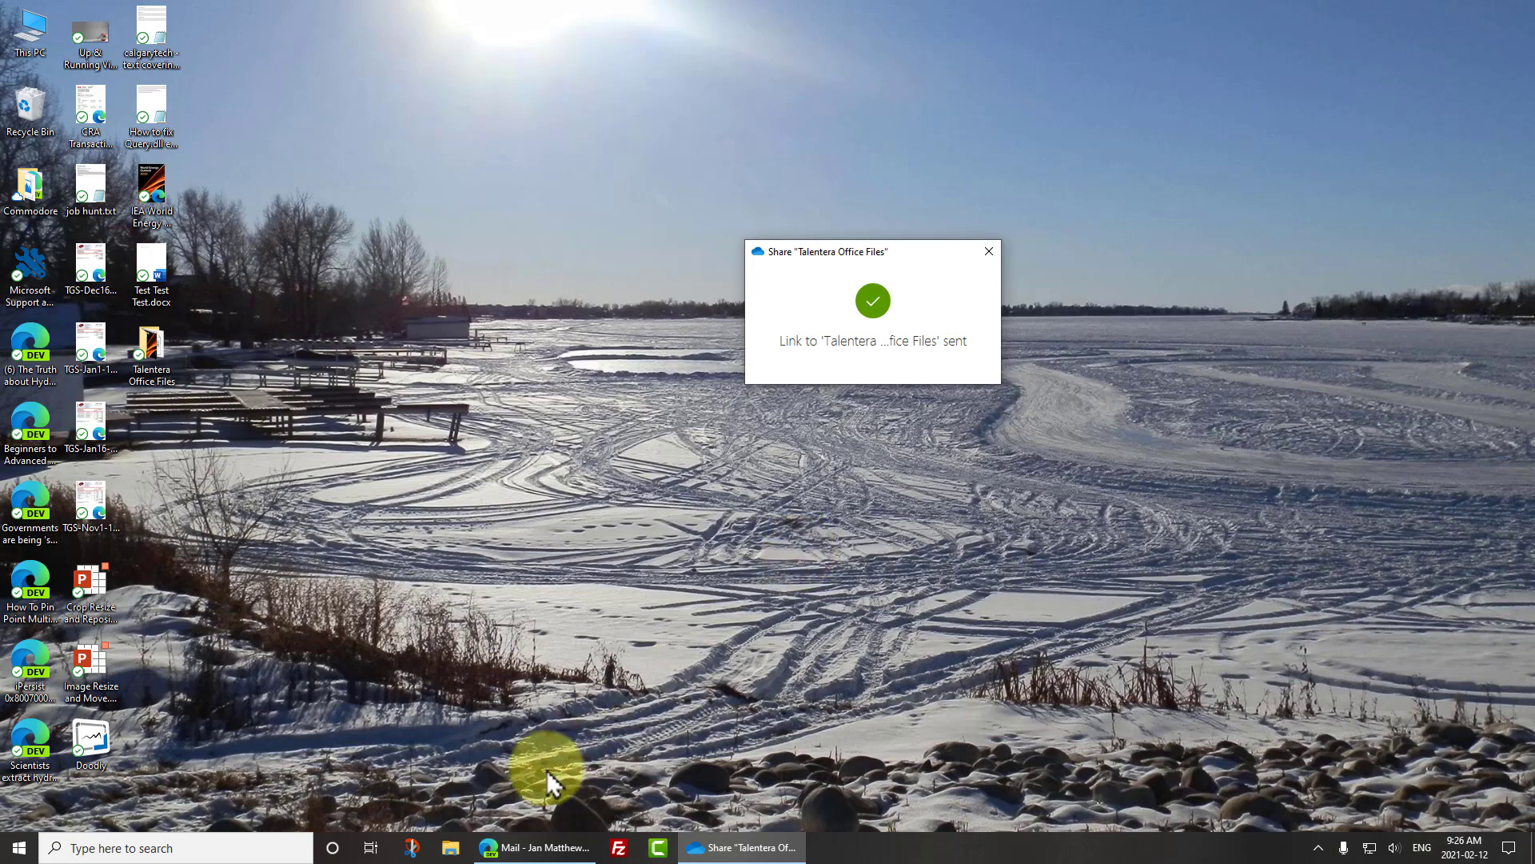
- Open the shared folder from the new folder-share email and request a verification code by email
left_click(524, 847)
left_click(999, 215)
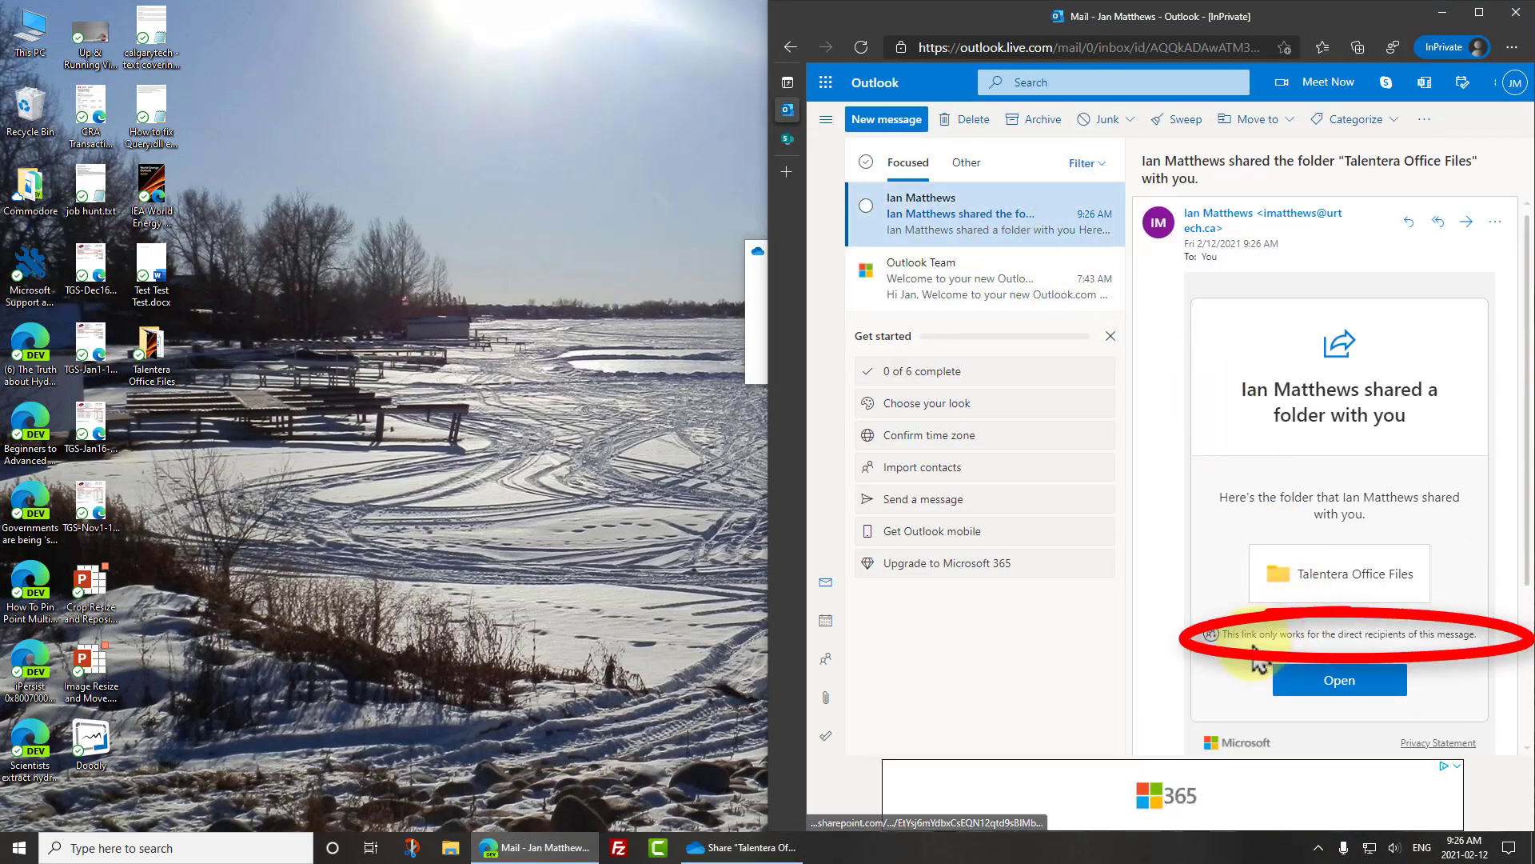
left_click(1350, 684)
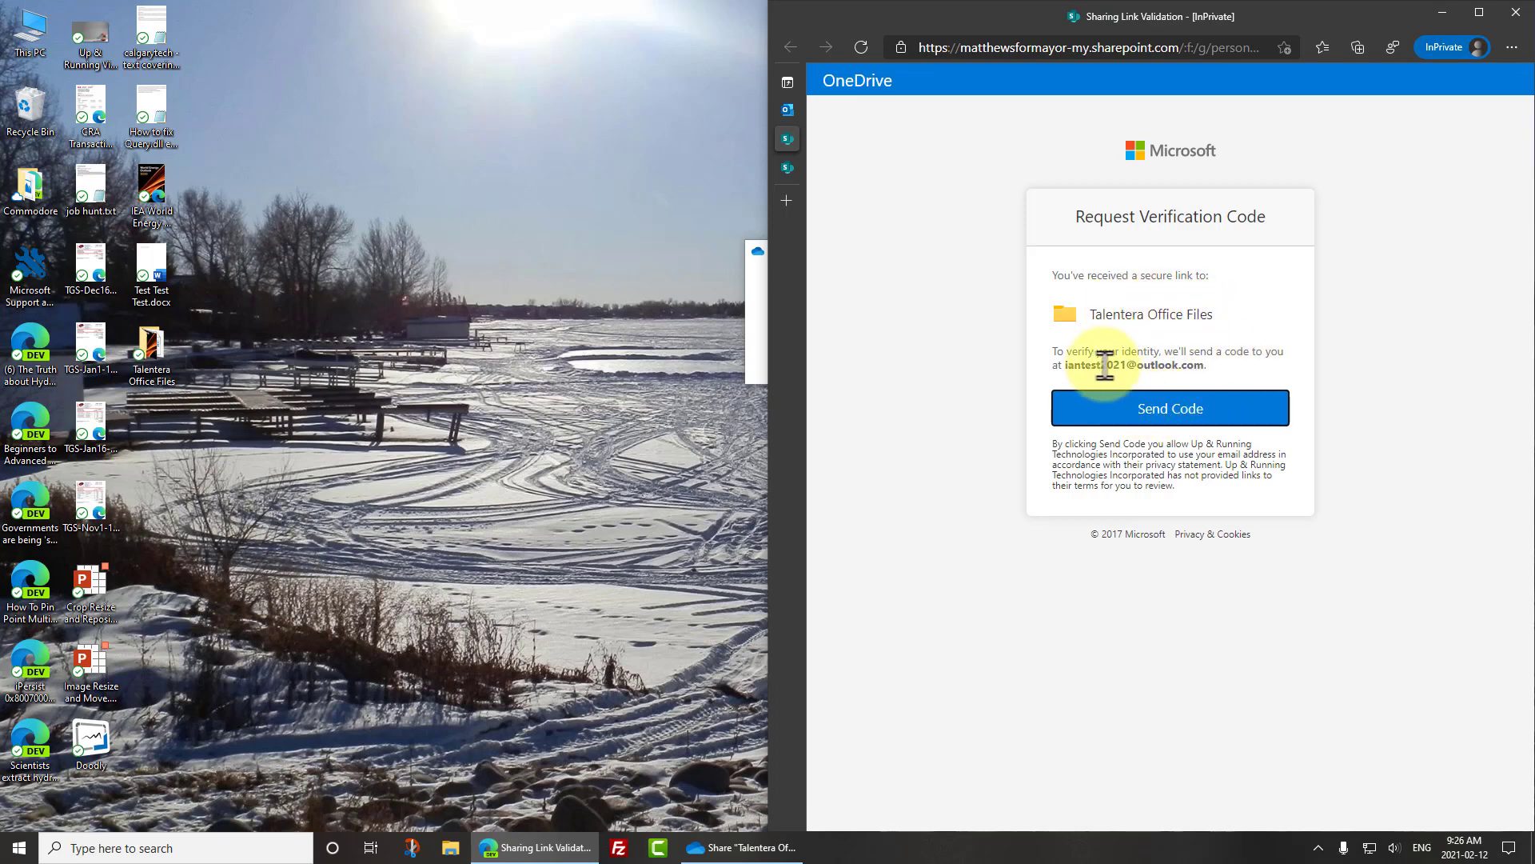
left_click(1193, 414)
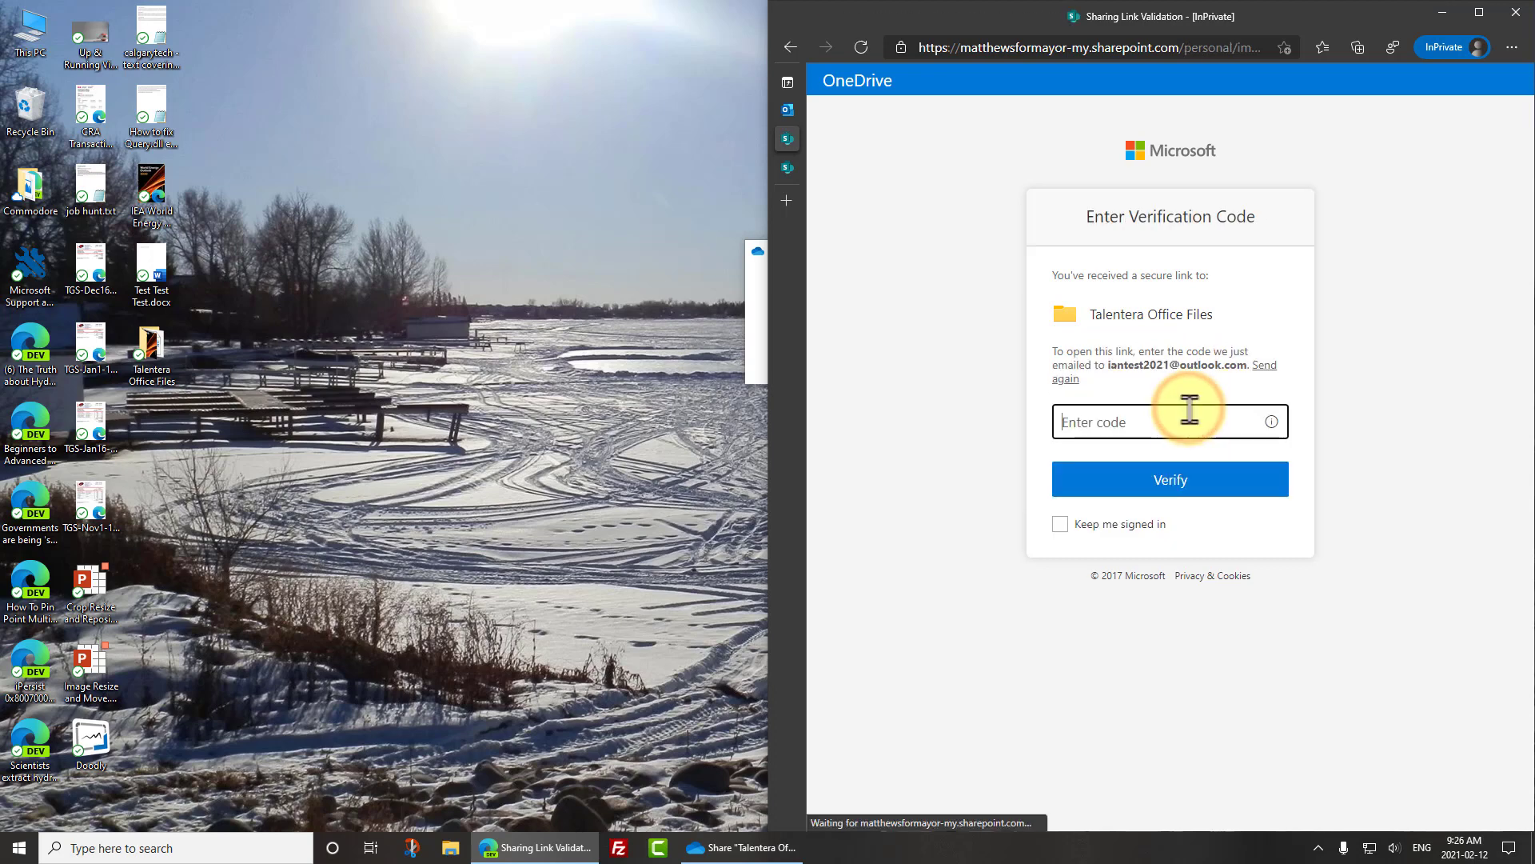
- Refresh Outlook, open the OneDrive verification email in the Other inbox, and select its code
left_click(787, 110)
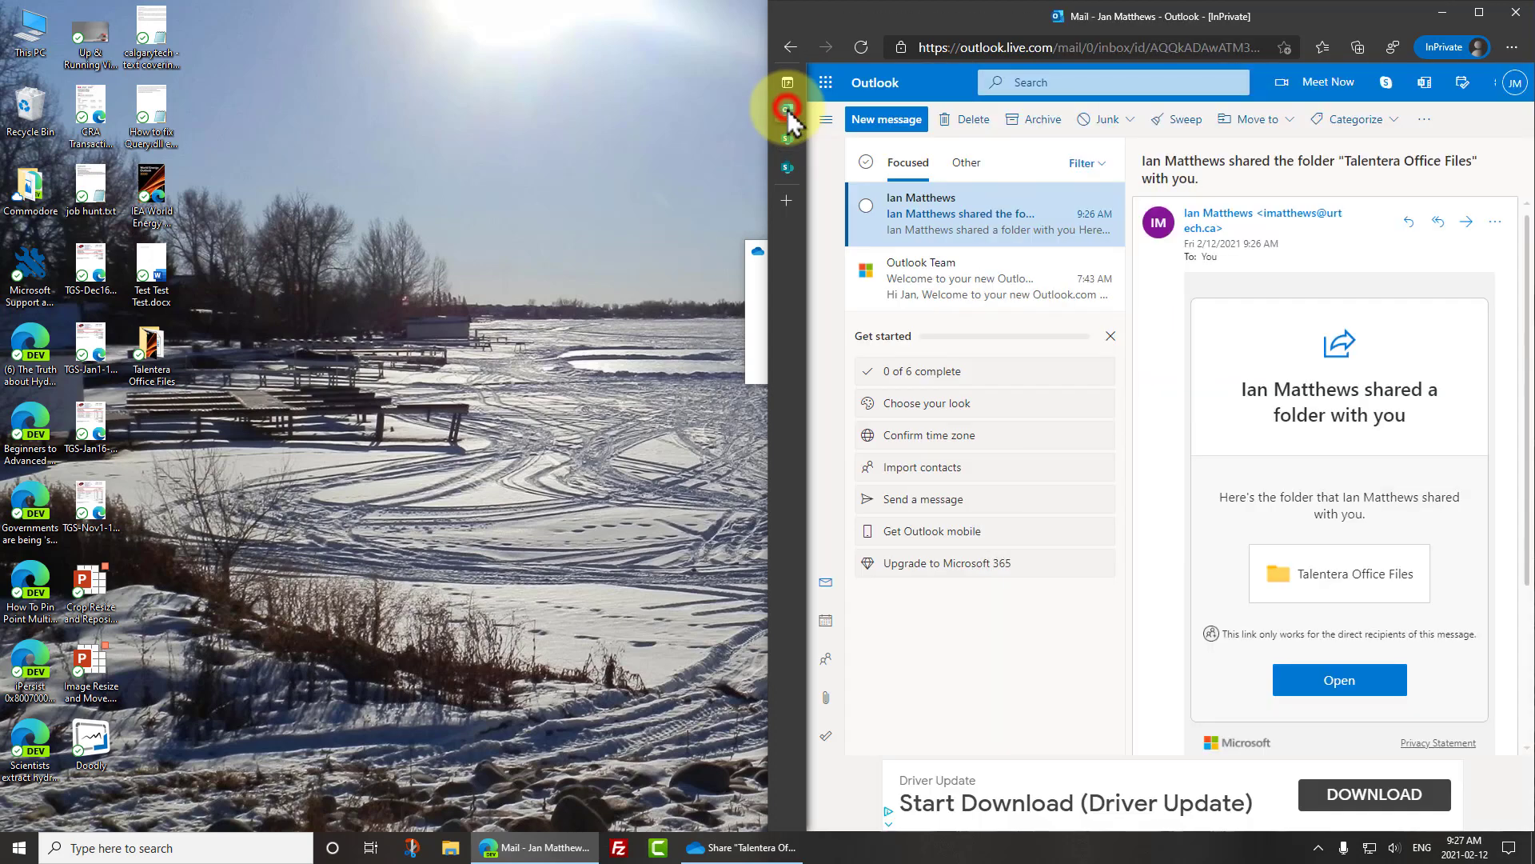
left_click(861, 47)
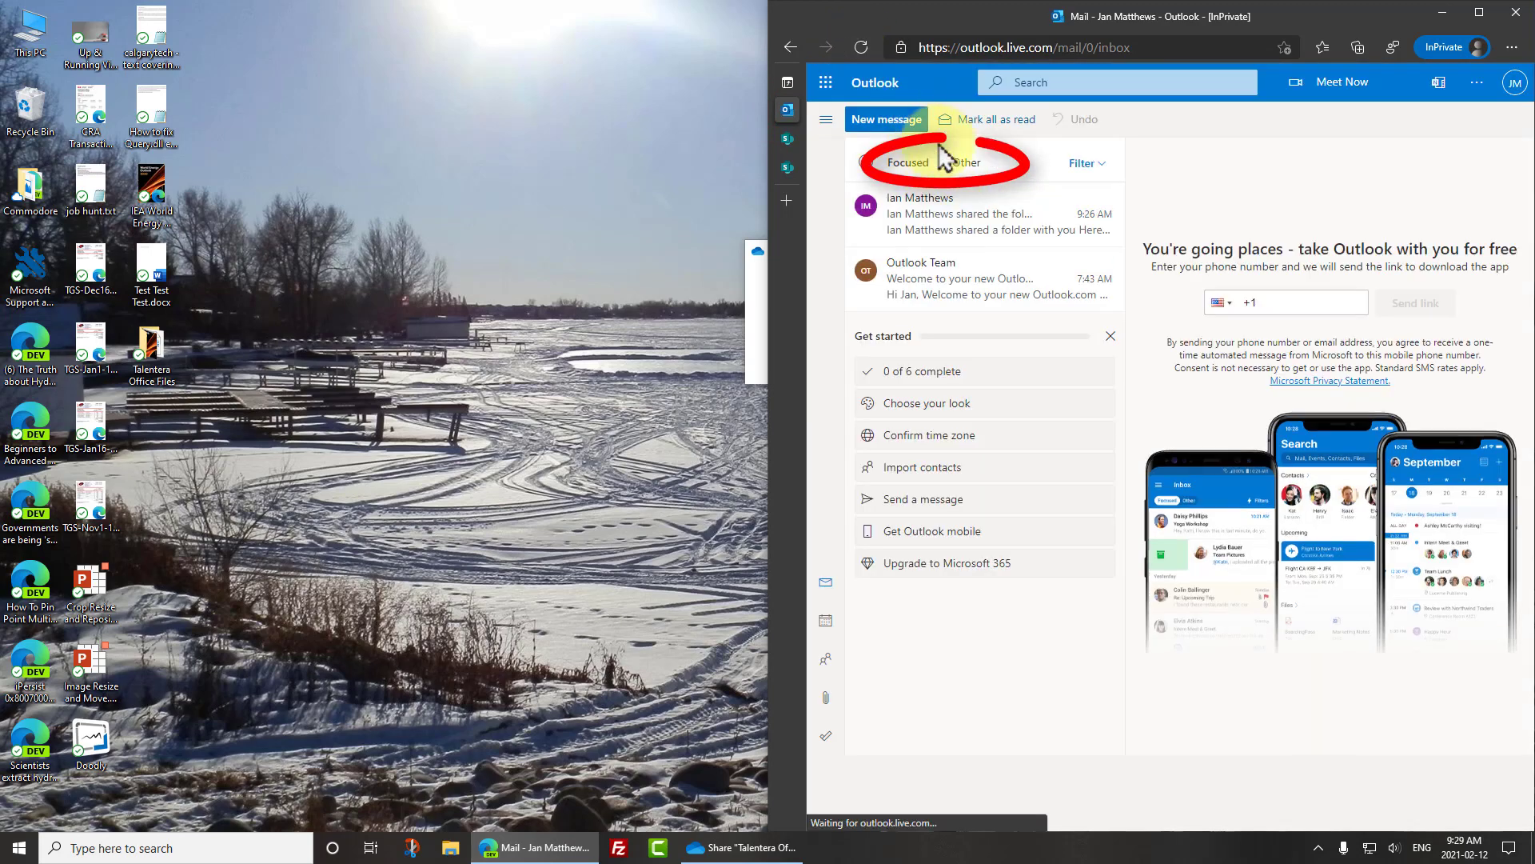
left_click(964, 162)
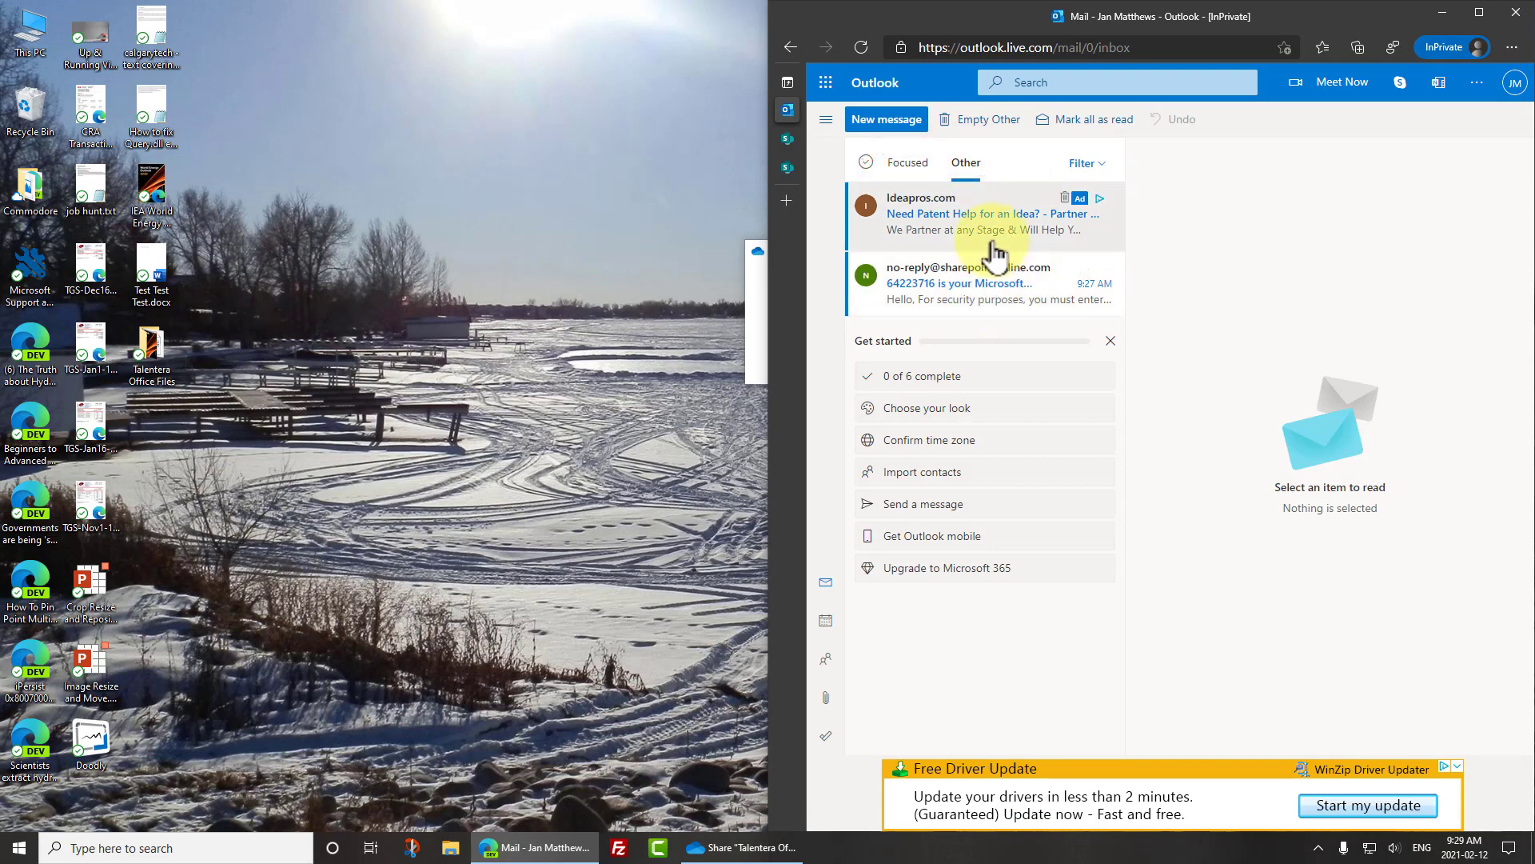
left_click(987, 278)
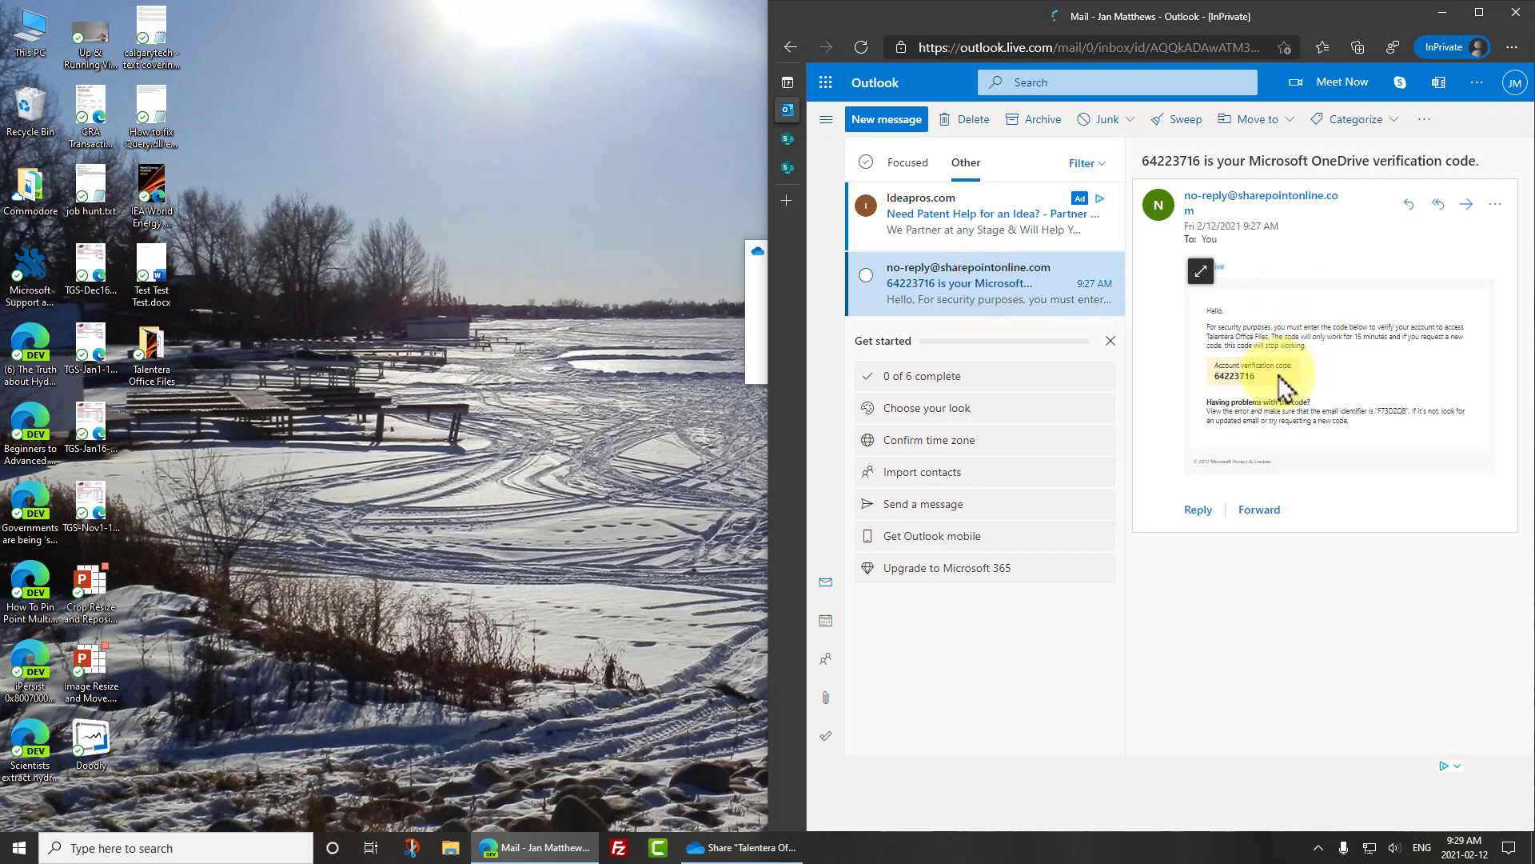
left_click_drag(1281, 377, 1218, 376)
key("ctrl+c")
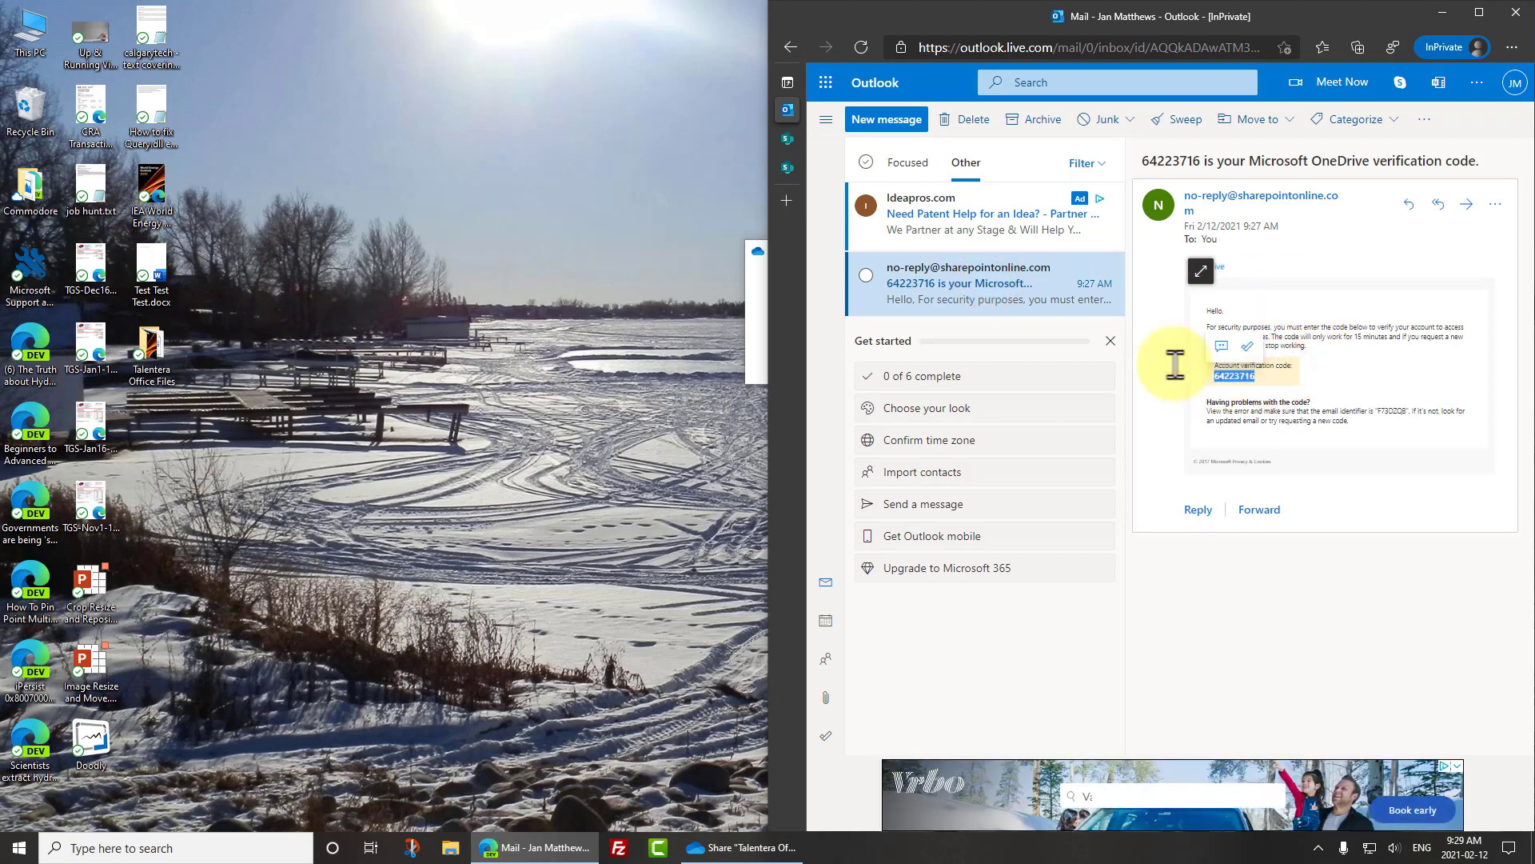
left_click(756, 286)
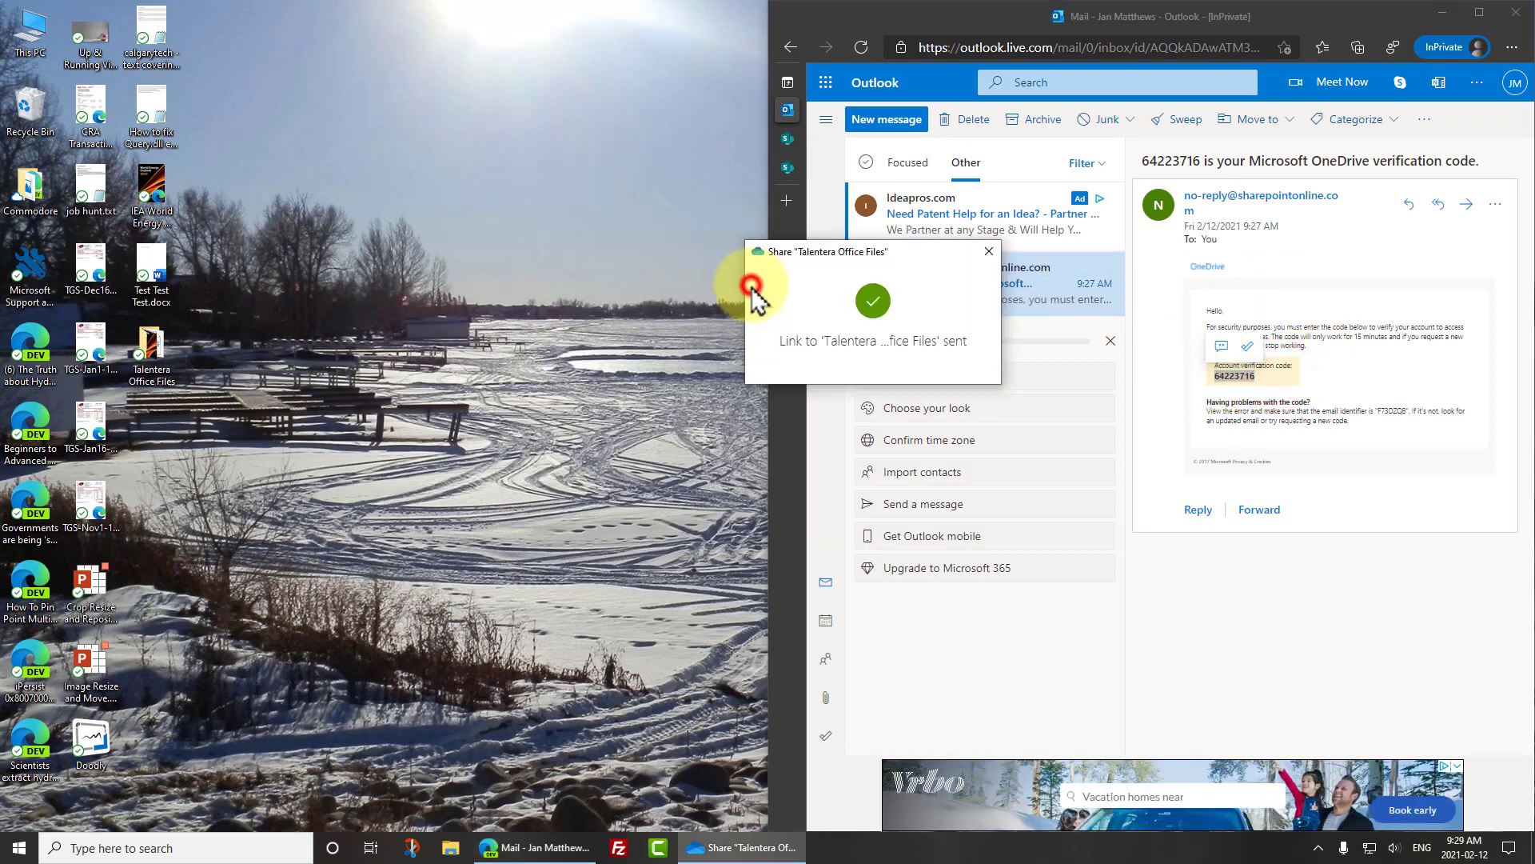
- Verify with the pasted code and Keep me signed in, then open and download Test Test Test.docx
left_click(990, 252)
mouse_move(792, 151)
left_click(839, 138)
left_click(1073, 421)
key("ctrl+v")
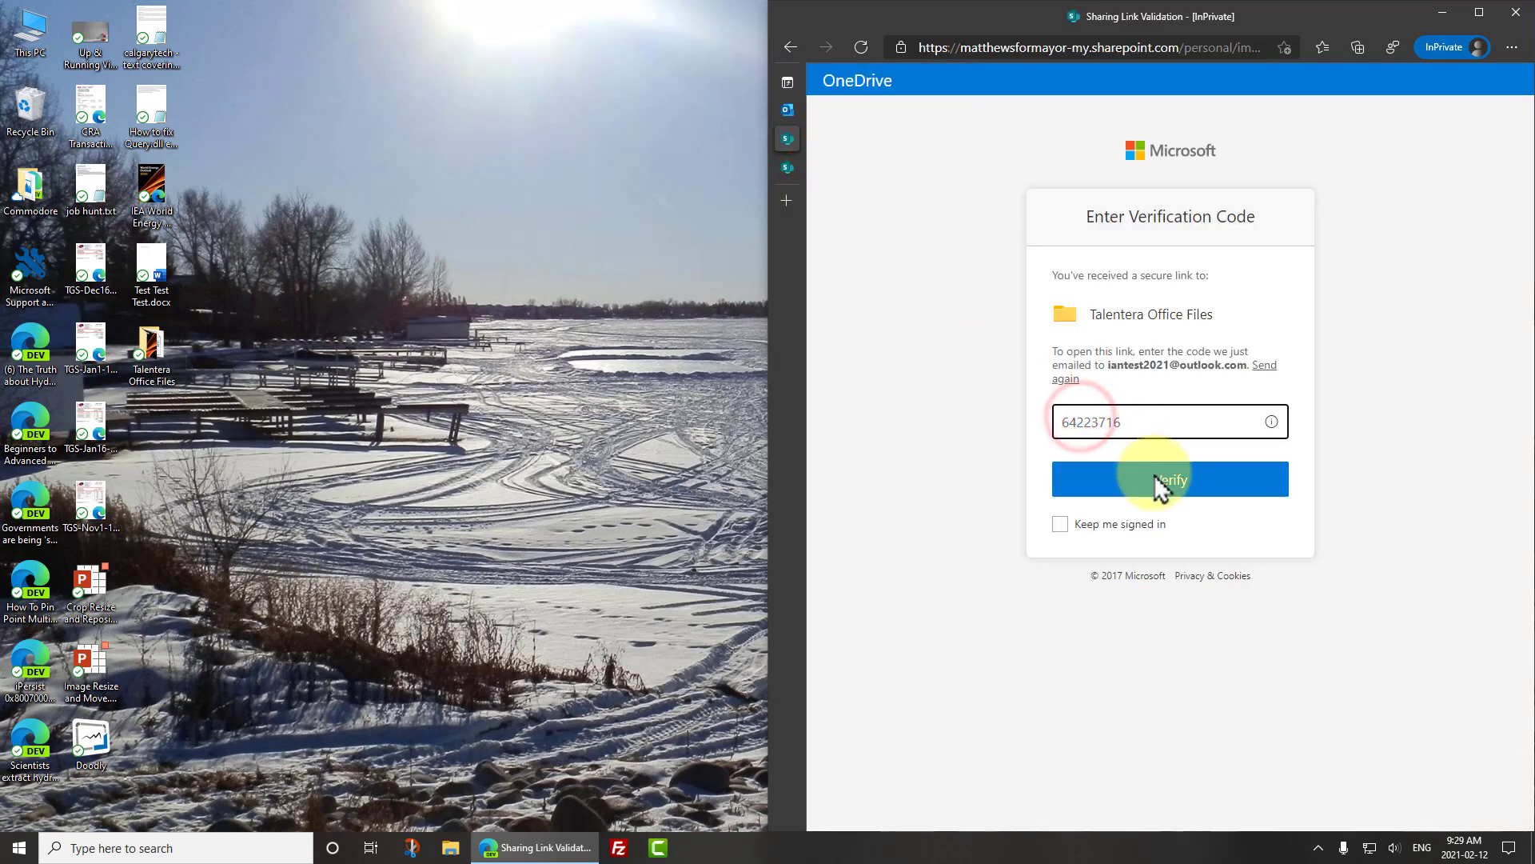
left_click(1061, 524)
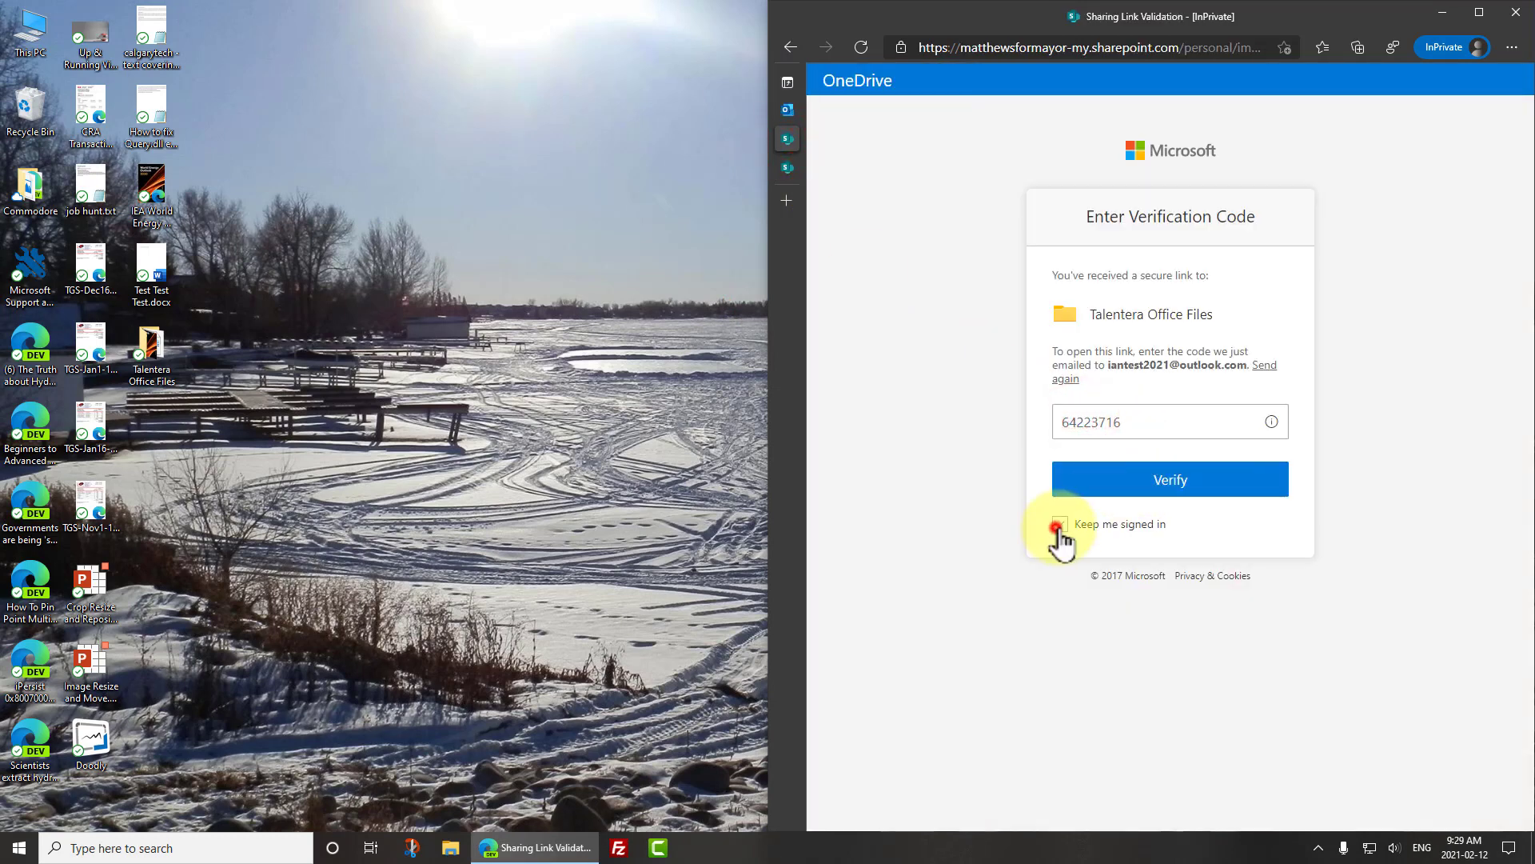
left_click(1138, 483)
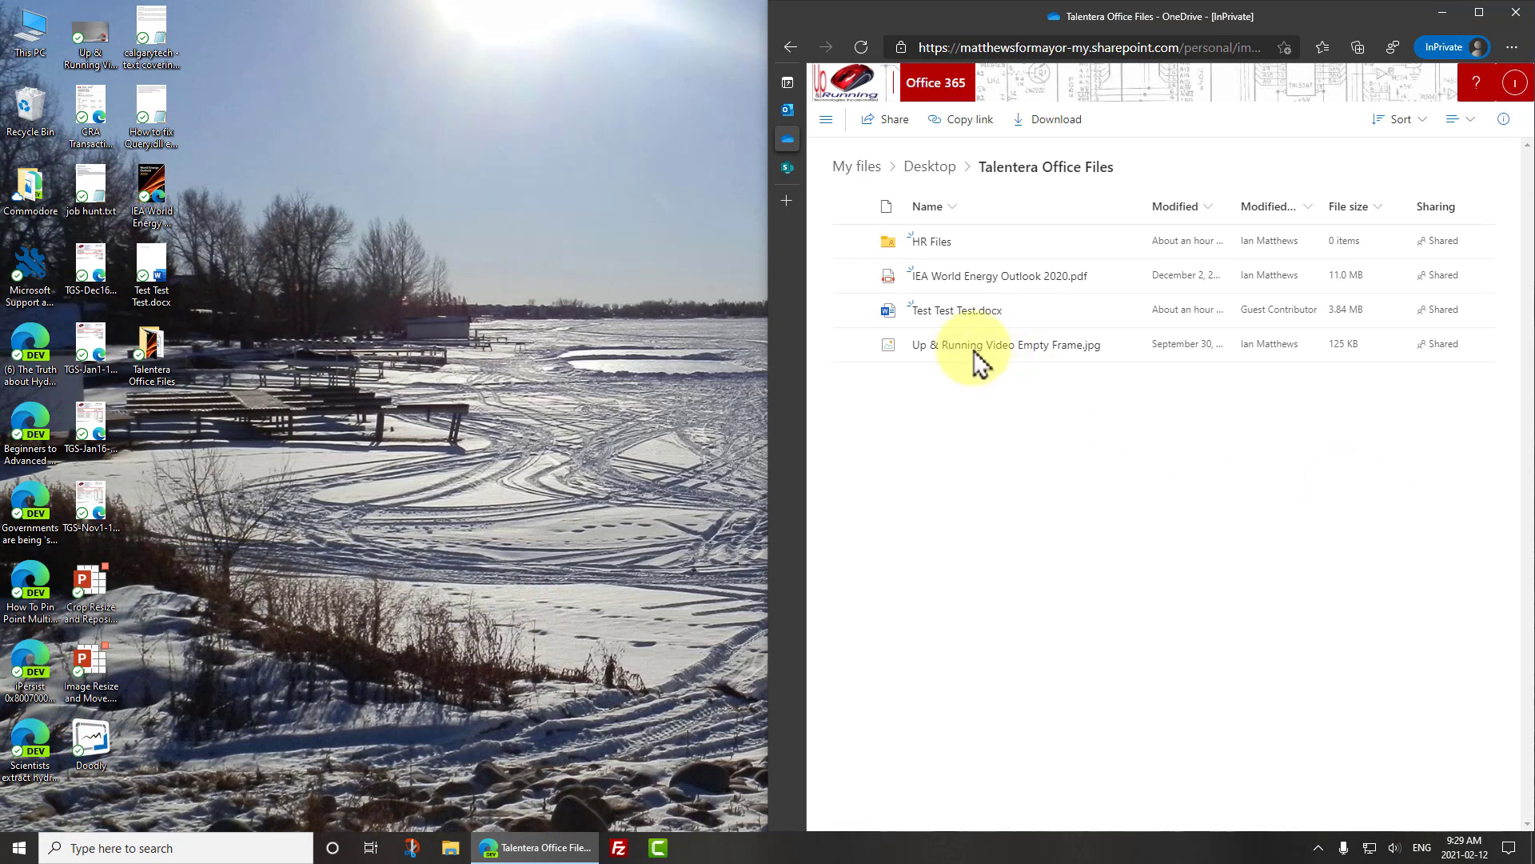
left_click(954, 316)
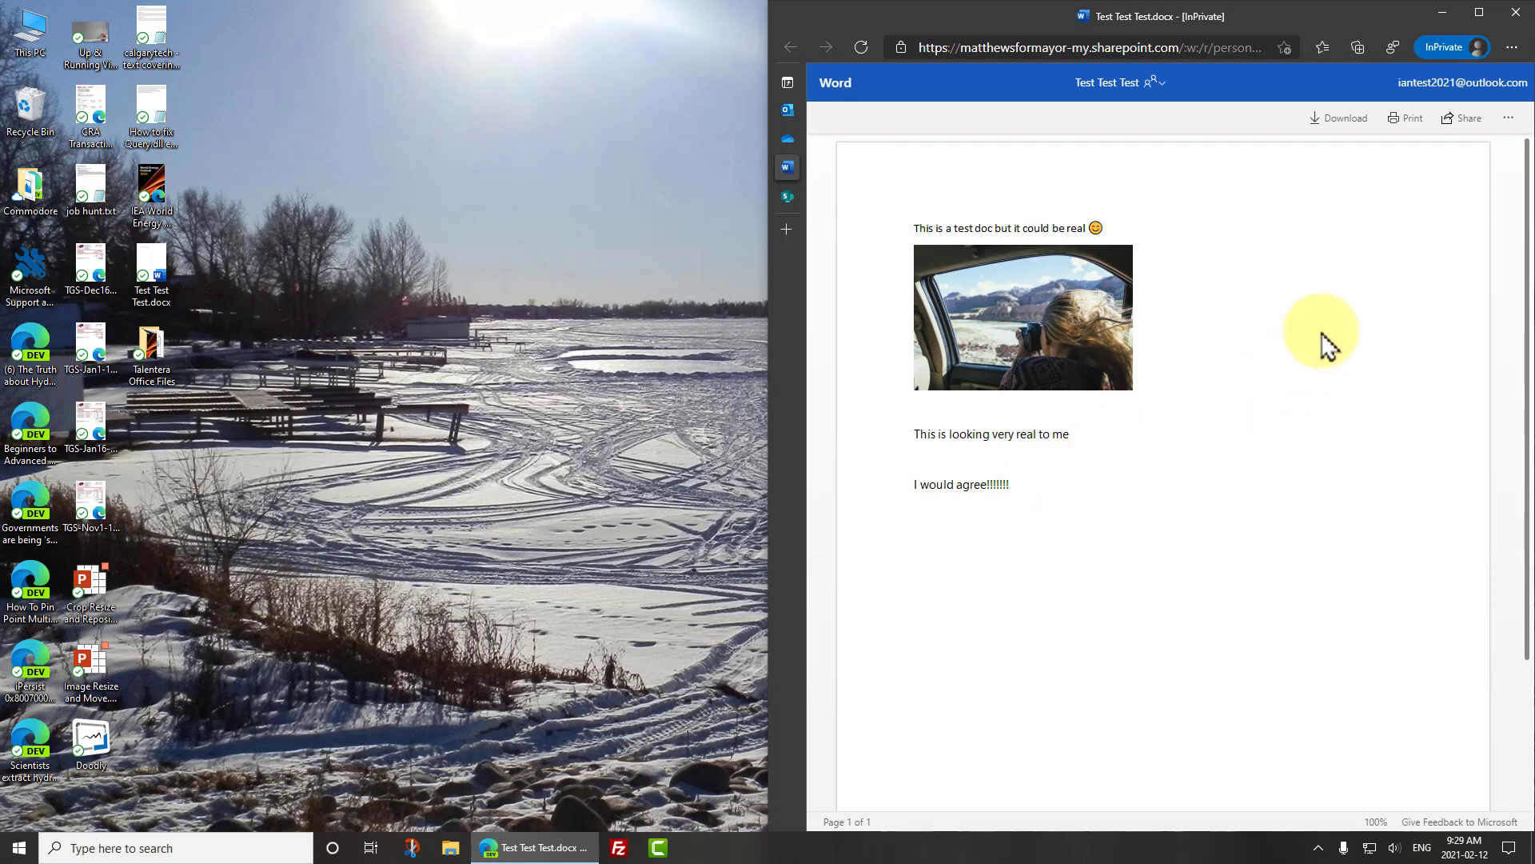
left_click(1346, 128)
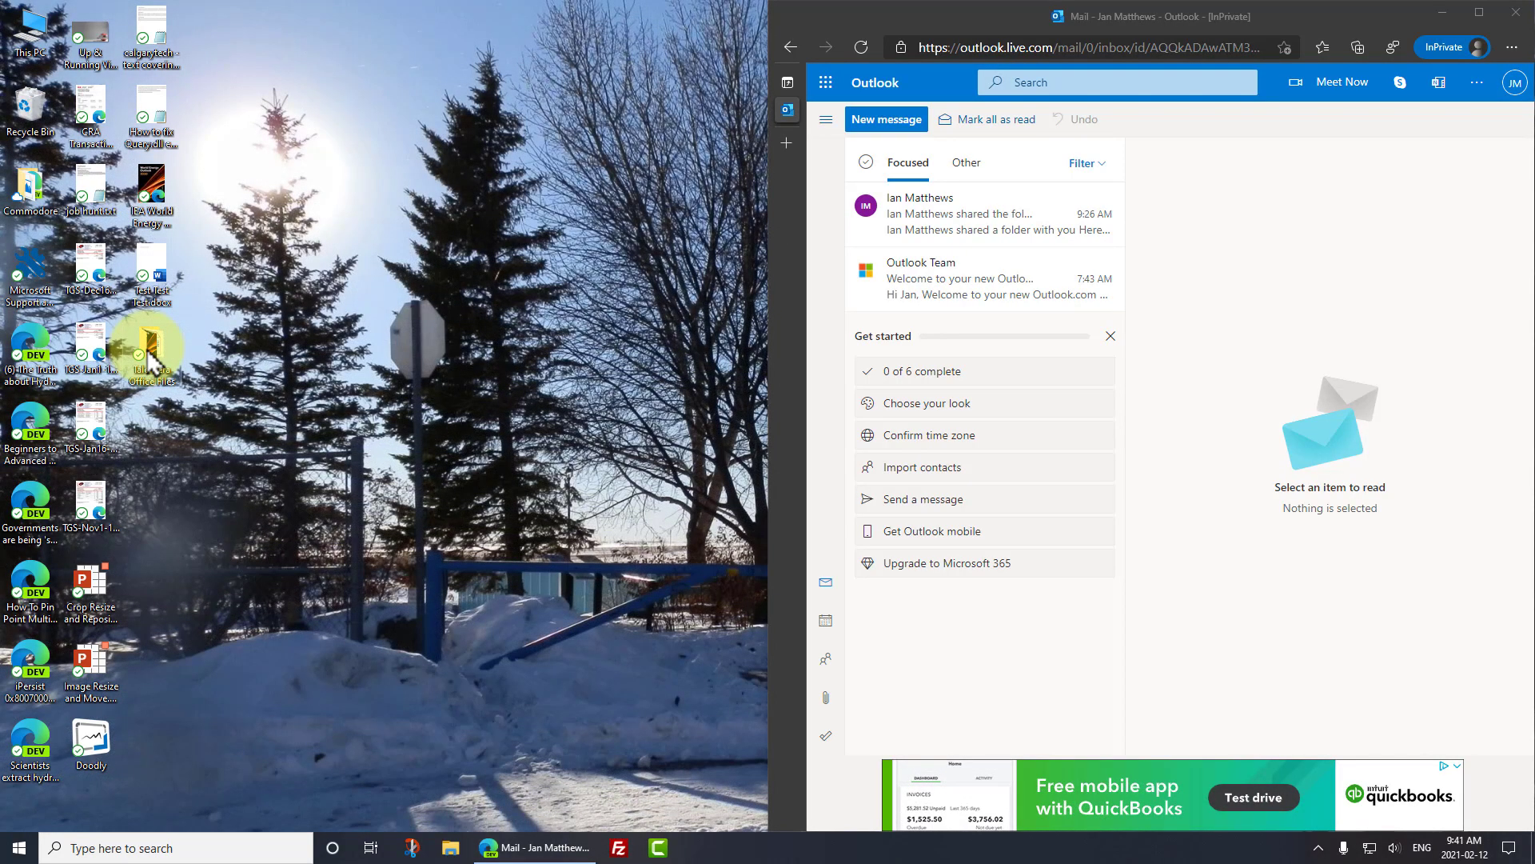
- Open the Talentera Office Files share window and go to Manage access to list its links
right_click(150, 360)
left_click(232, 437)
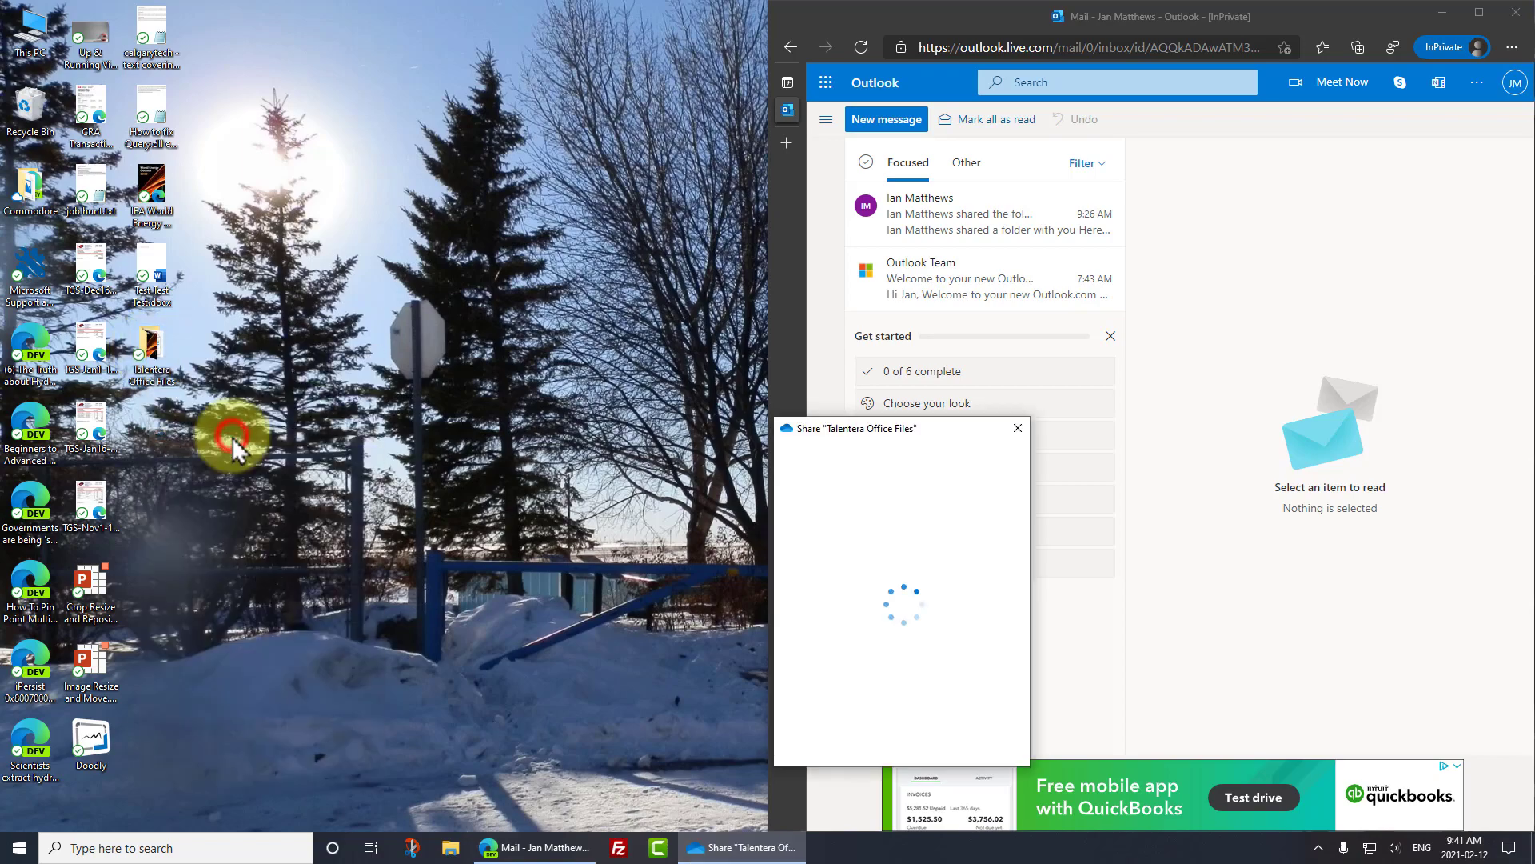
left_click_drag(796, 430, 475, 183)
left_click(689, 212)
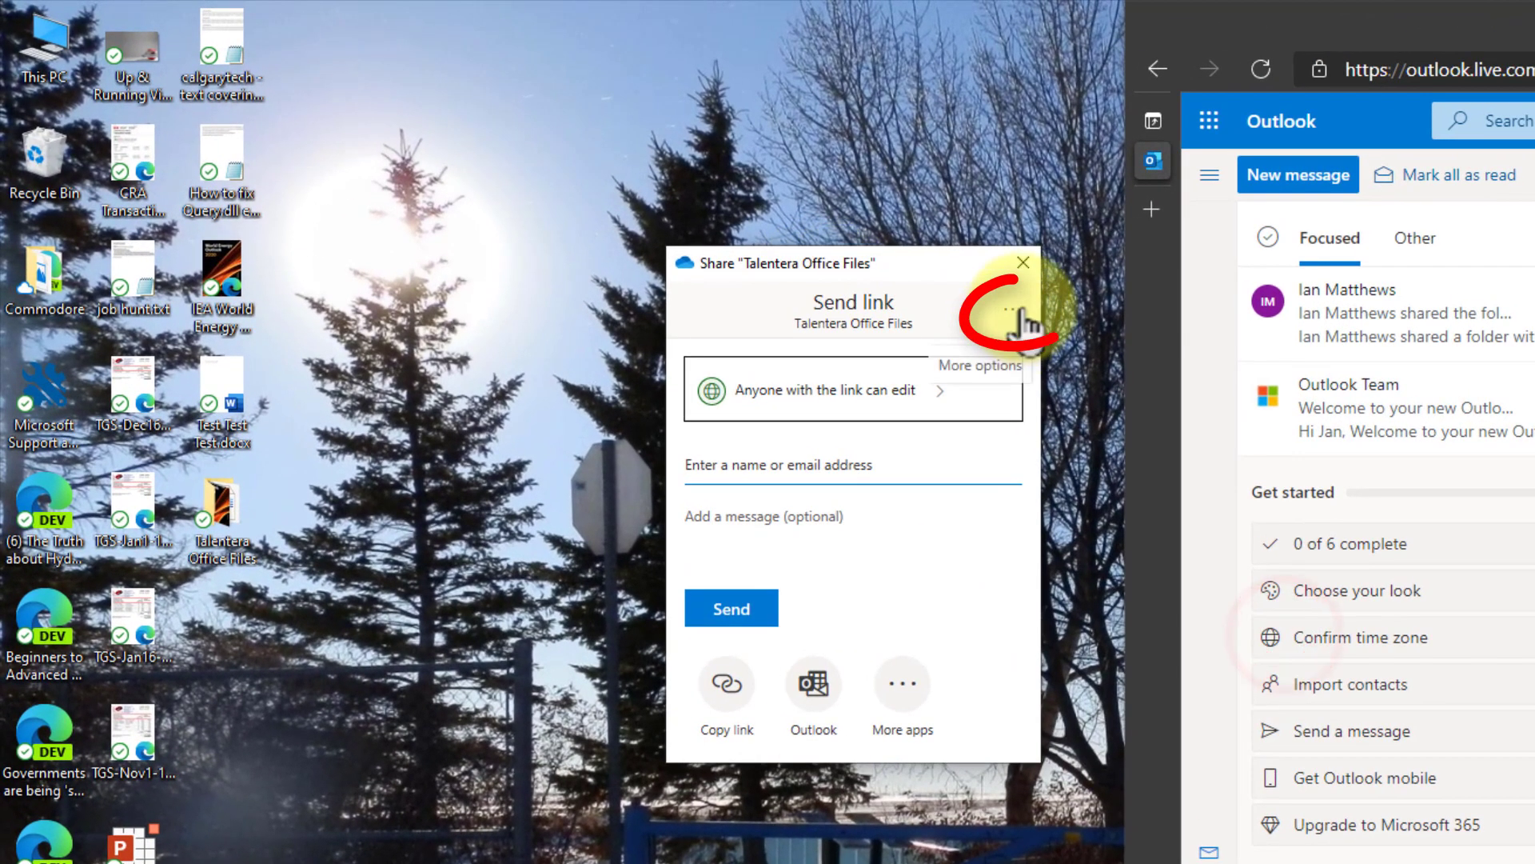
left_click(1016, 313)
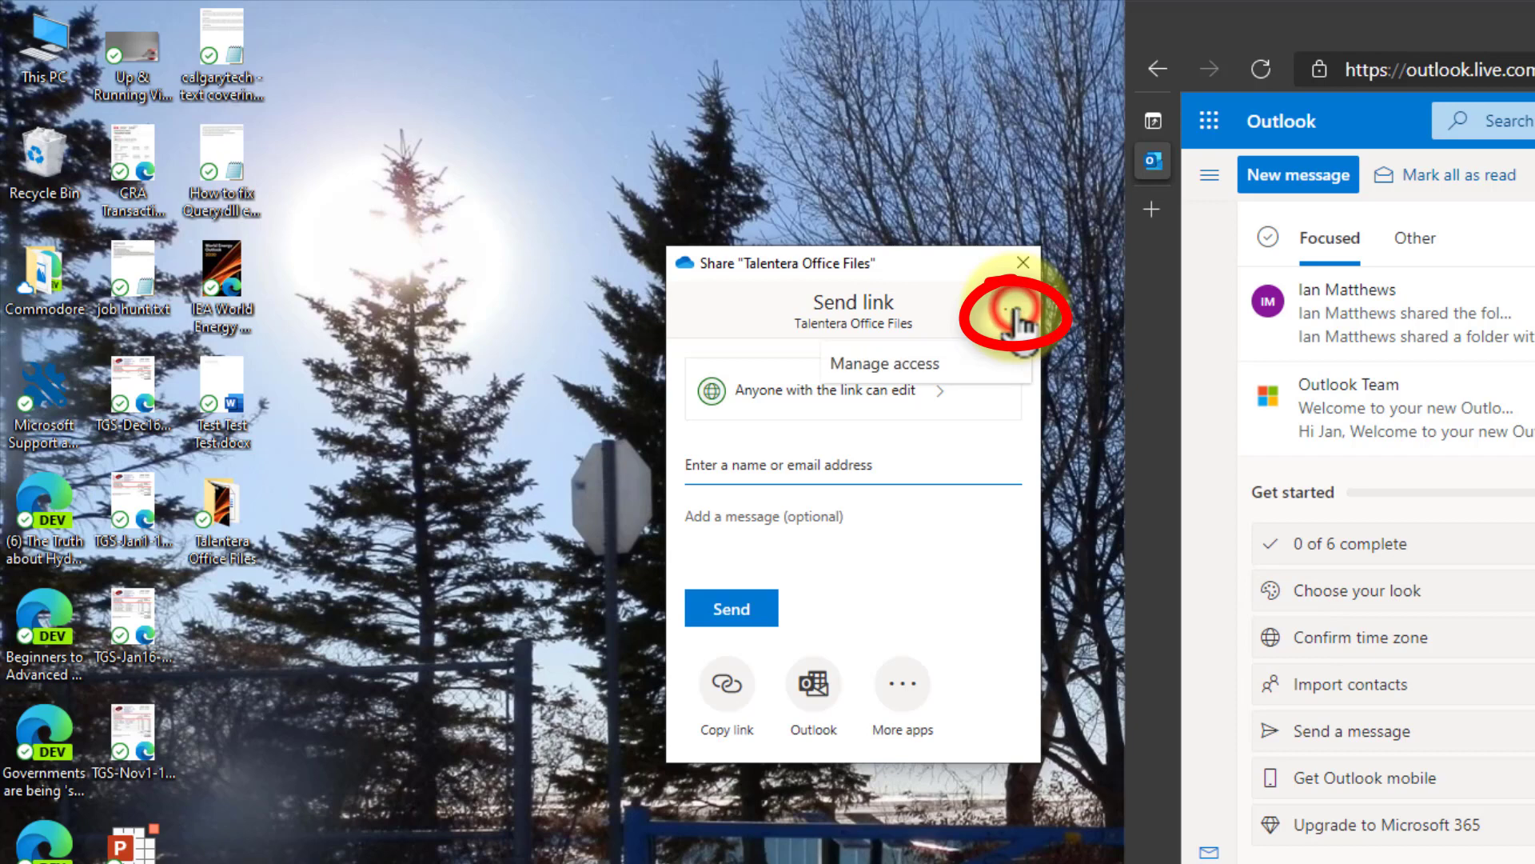
left_click(950, 361)
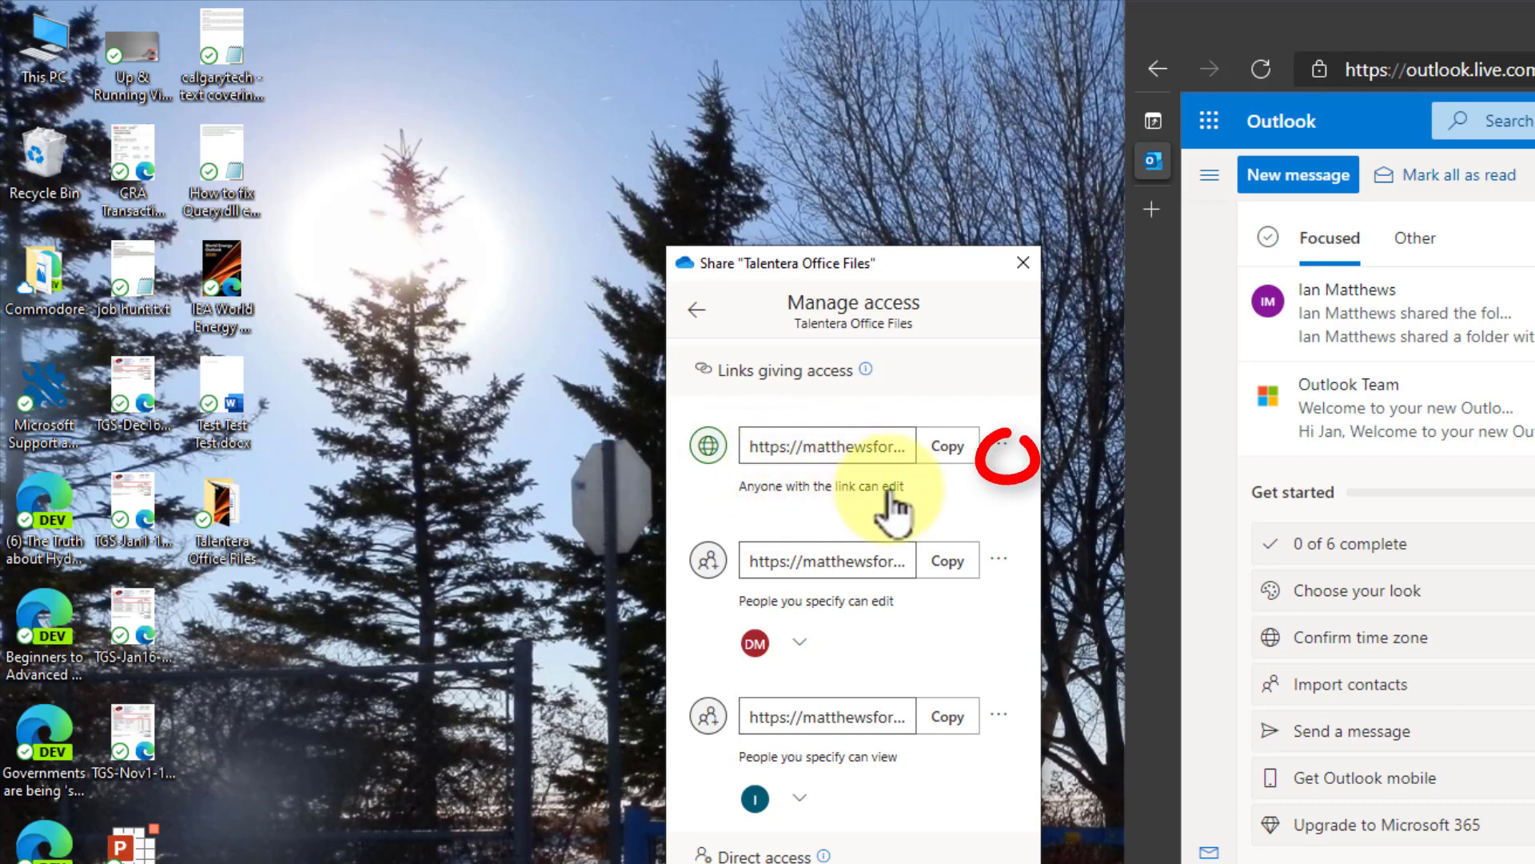
- Inspect the anyone-can-edit and specific-people edit links, leaving the Can edit permission unchanged
left_click(1006, 456)
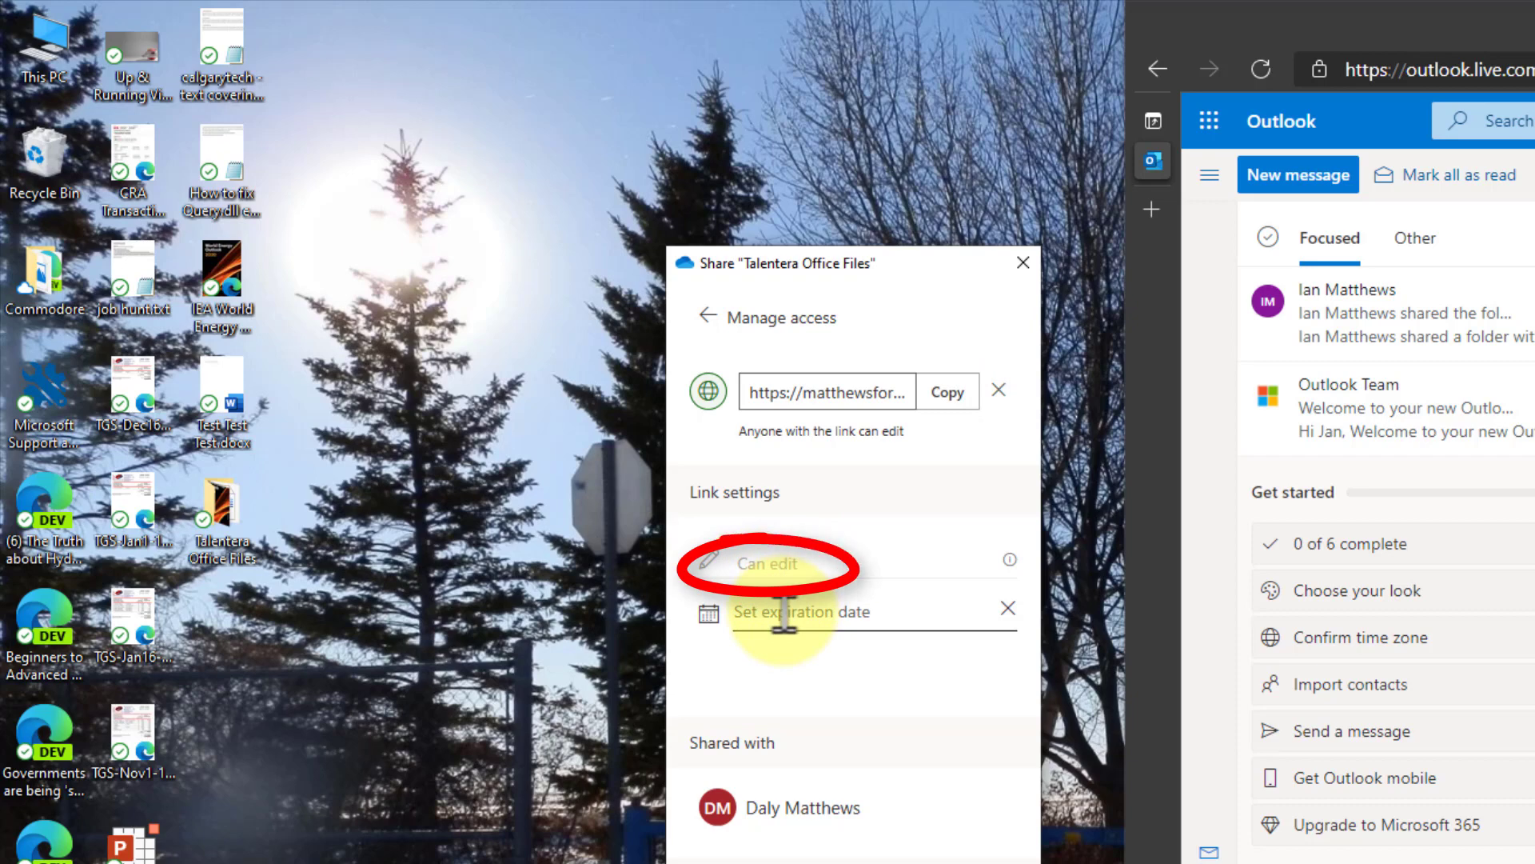
left_click(708, 317)
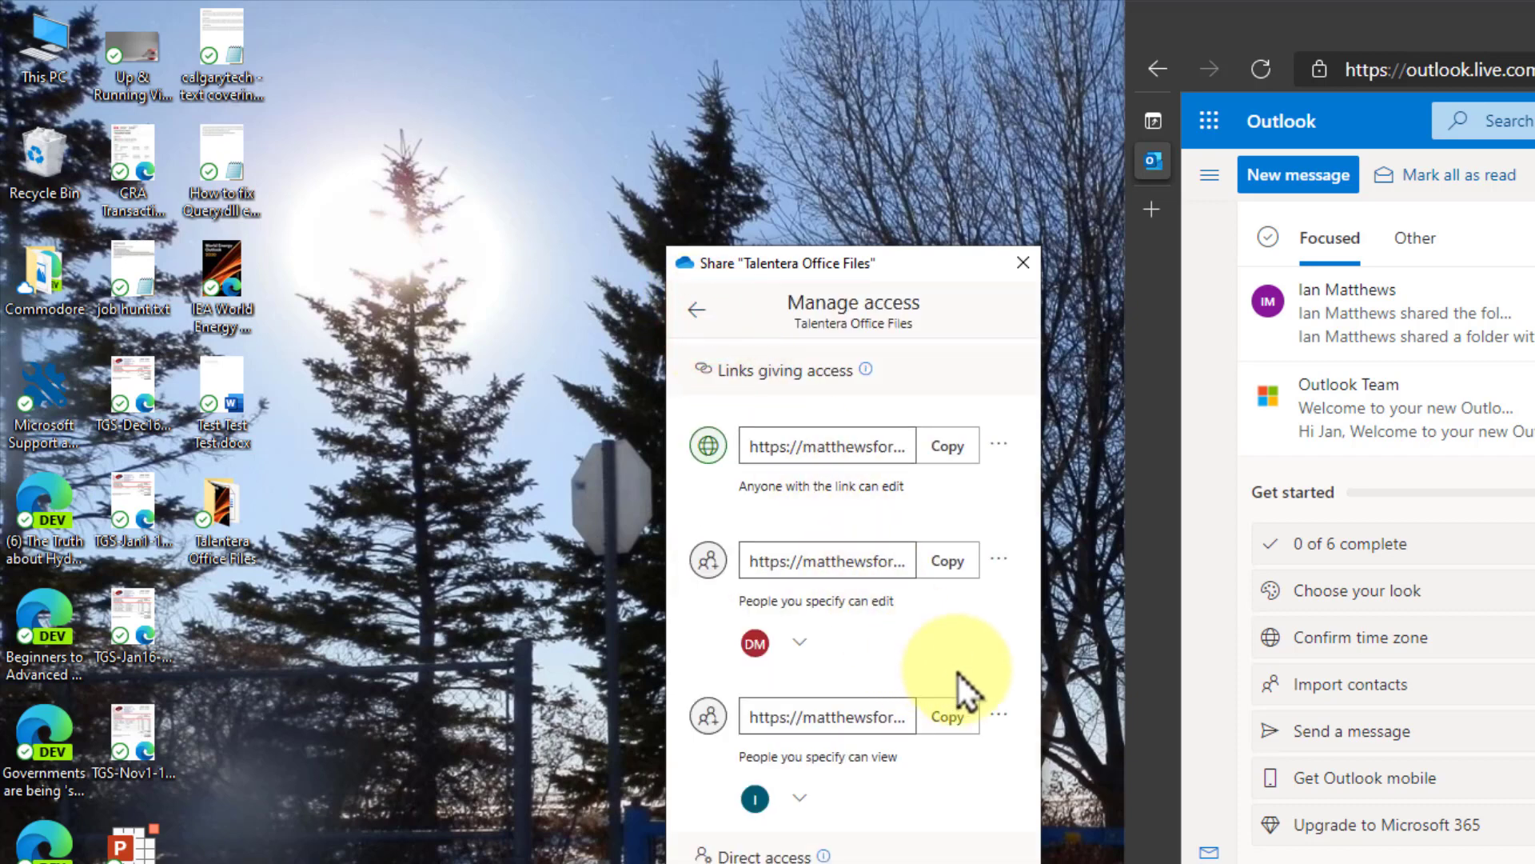
left_click(999, 560)
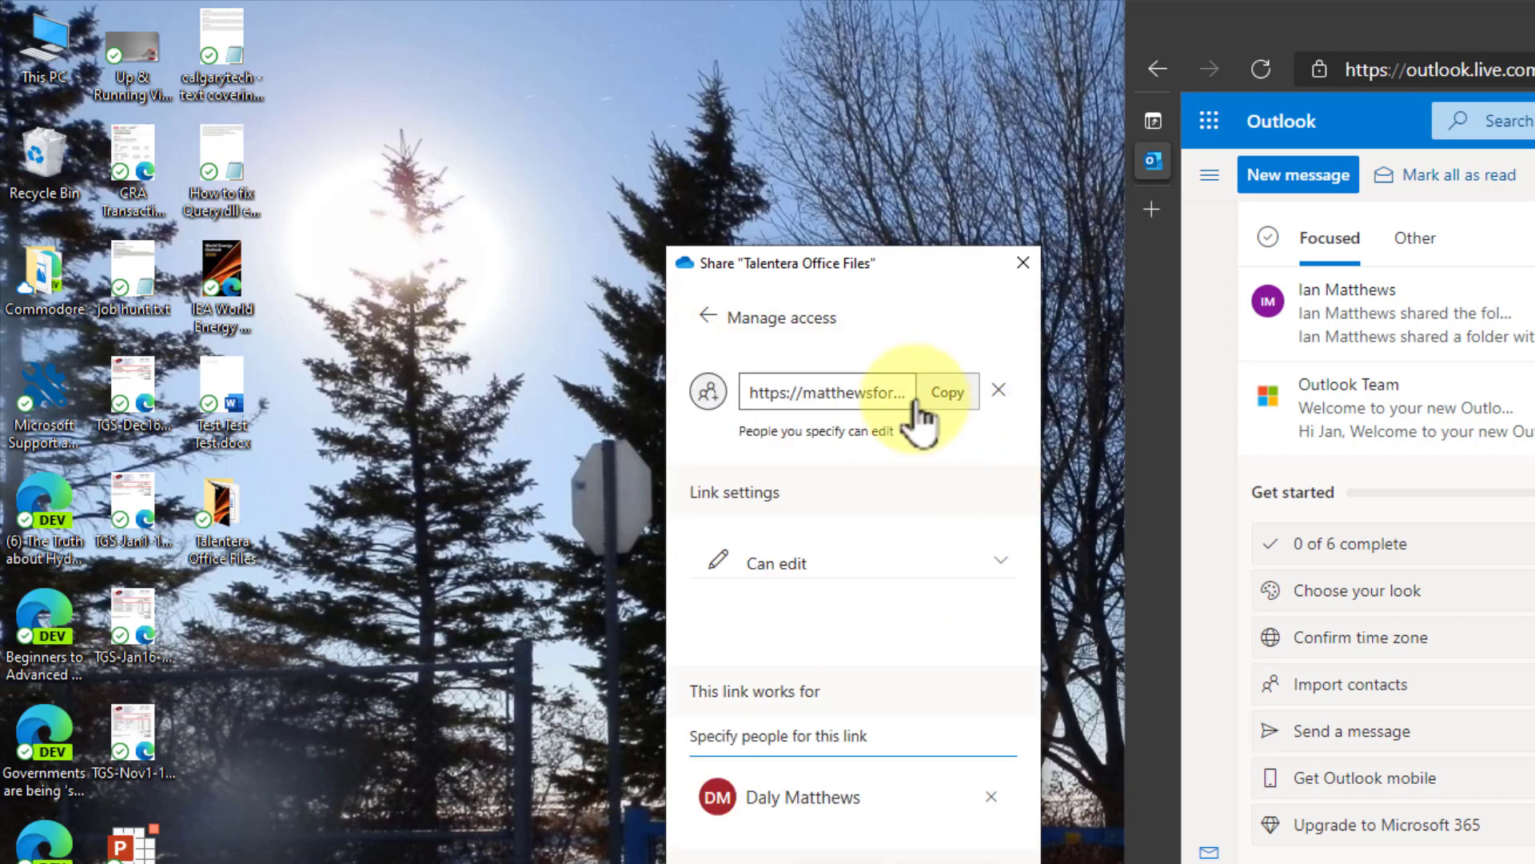
left_click(812, 565)
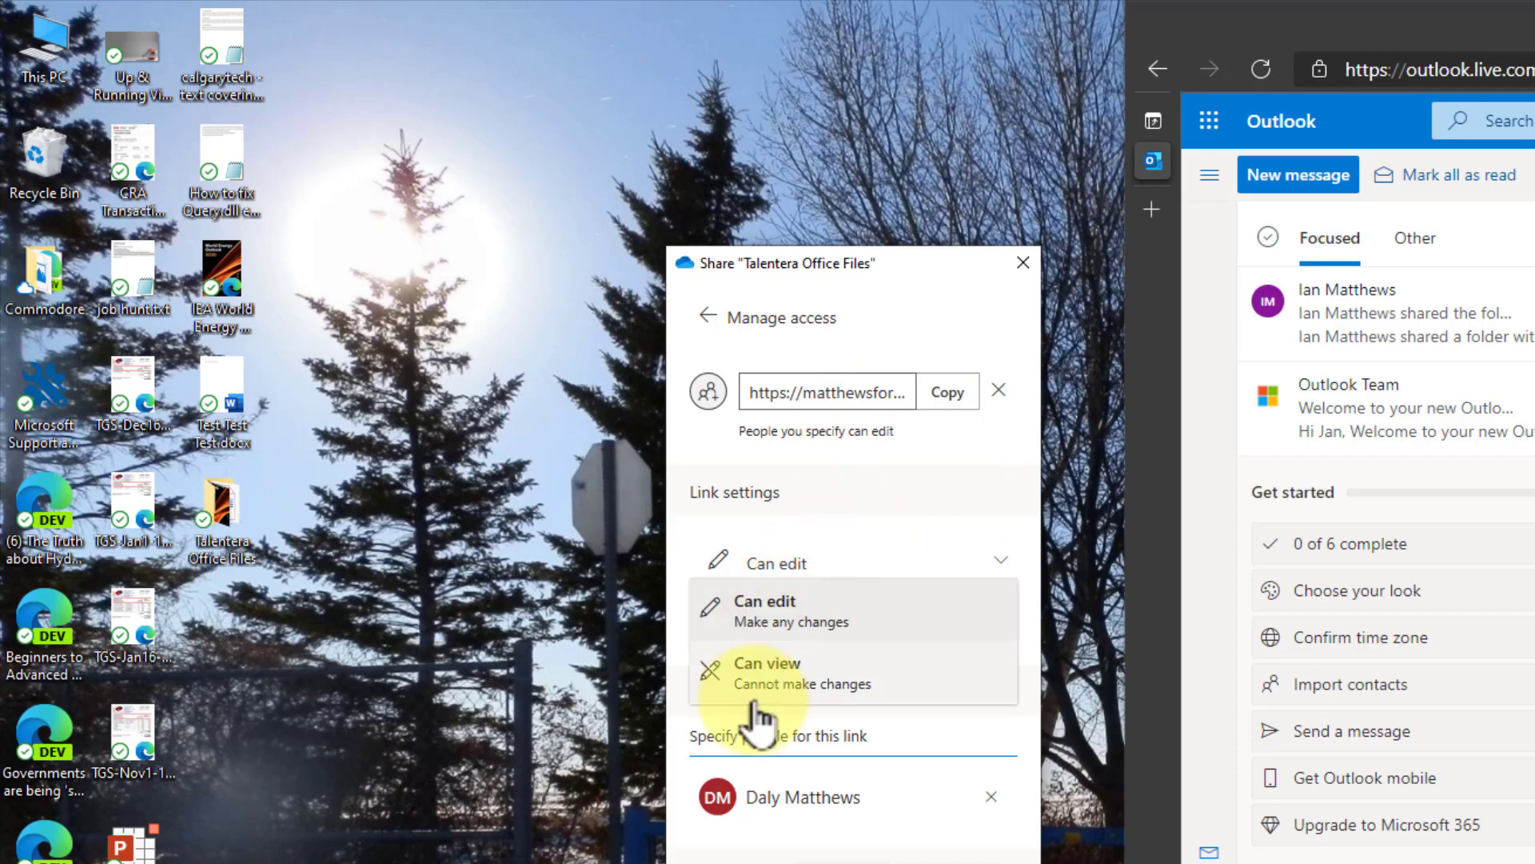
left_click(922, 464)
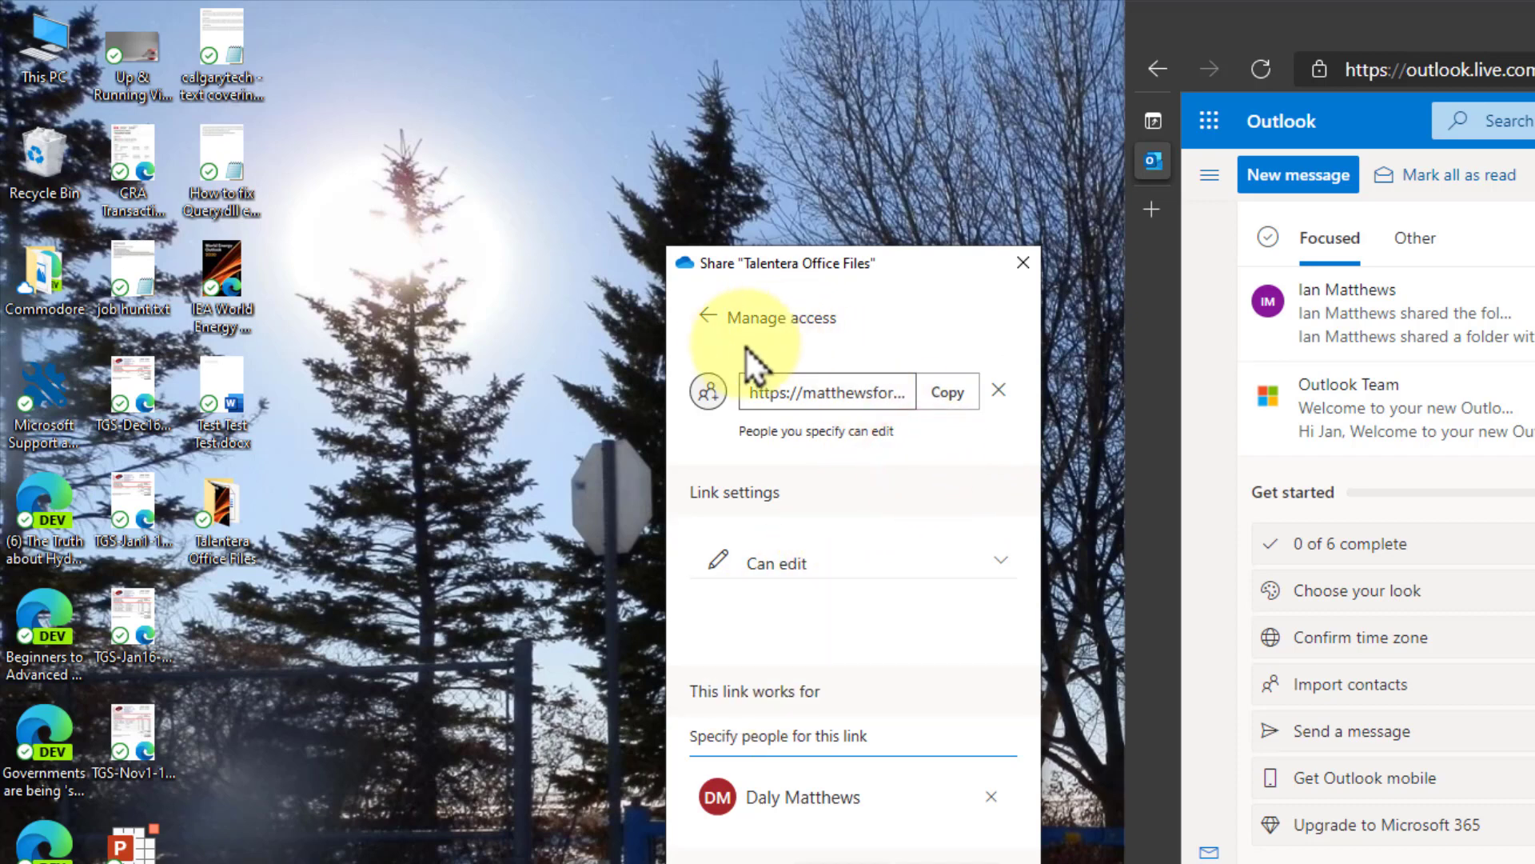
left_click(707, 316)
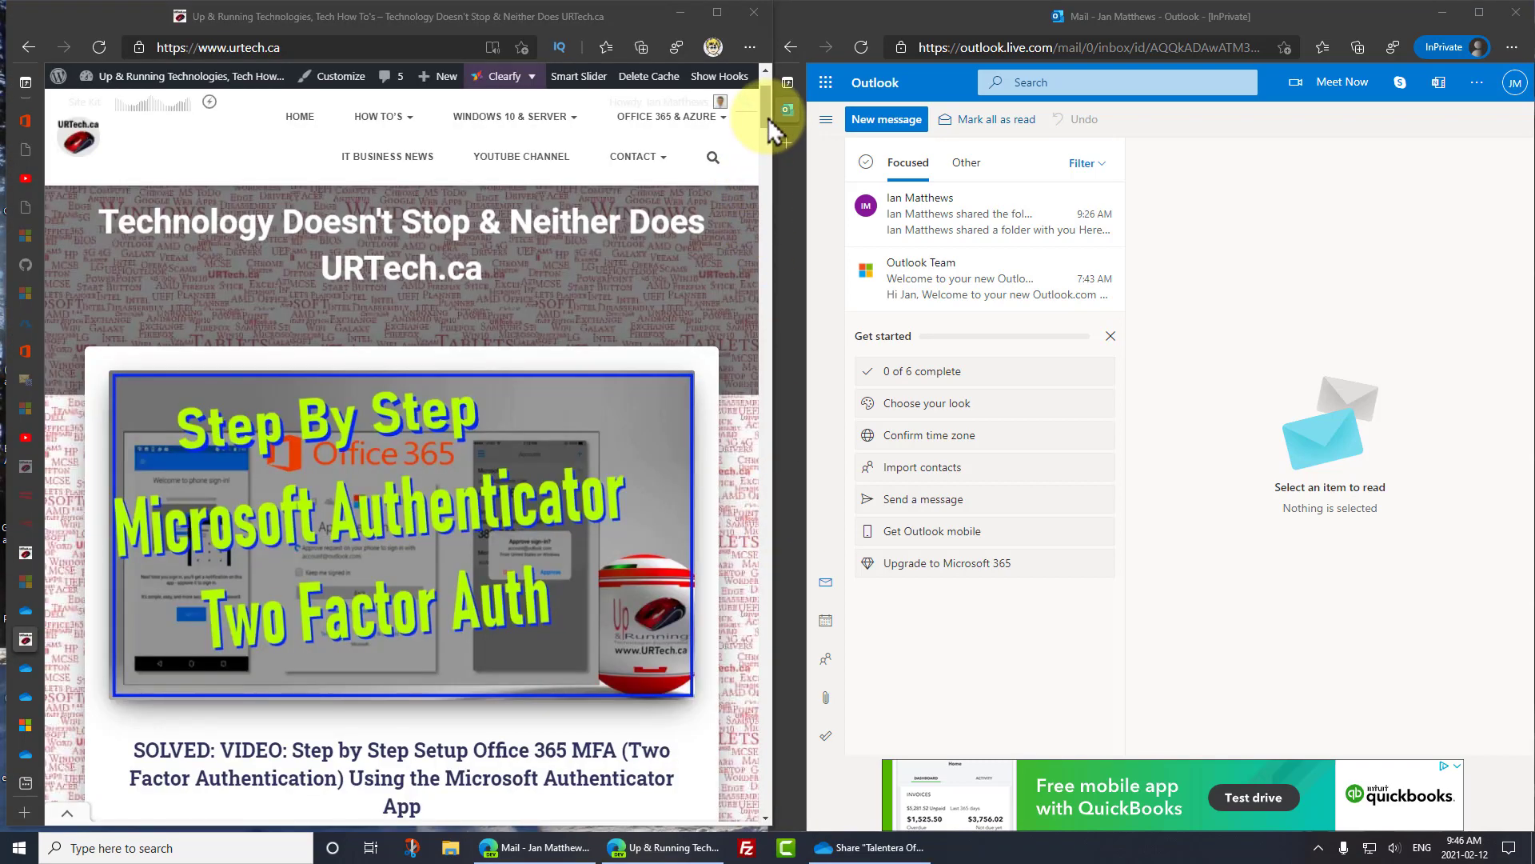
- Maximize the URTech.ca Edge window and scroll down through the homepage article listings
key("super+Up")
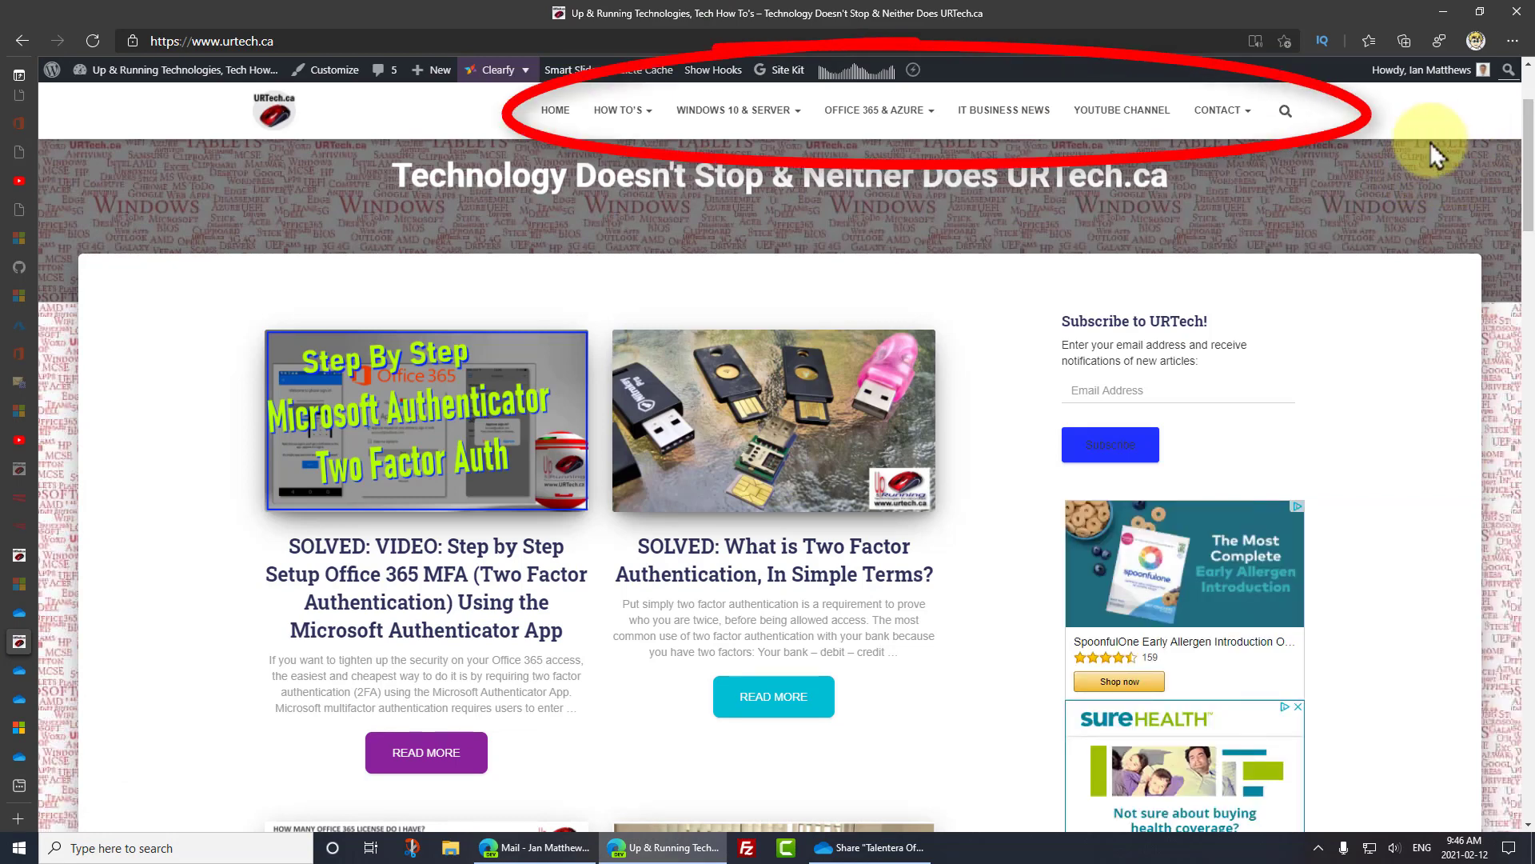
mouse_move(638, 128)
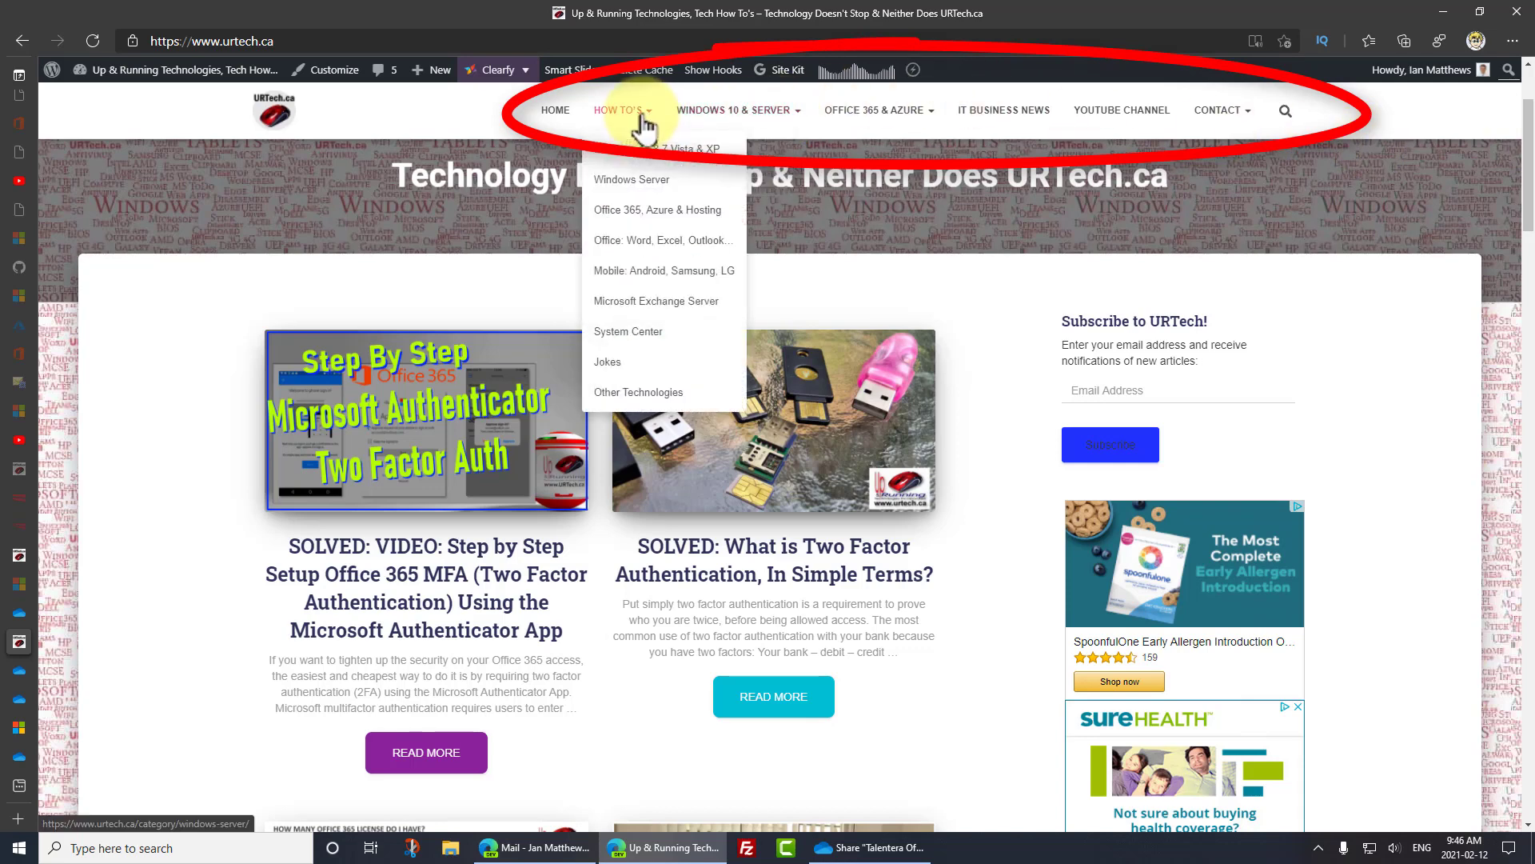
scroll(1529, 192, "down", 4)
left_click_drag(1530, 192, 1529, 326)
mouse_move(636, 112)
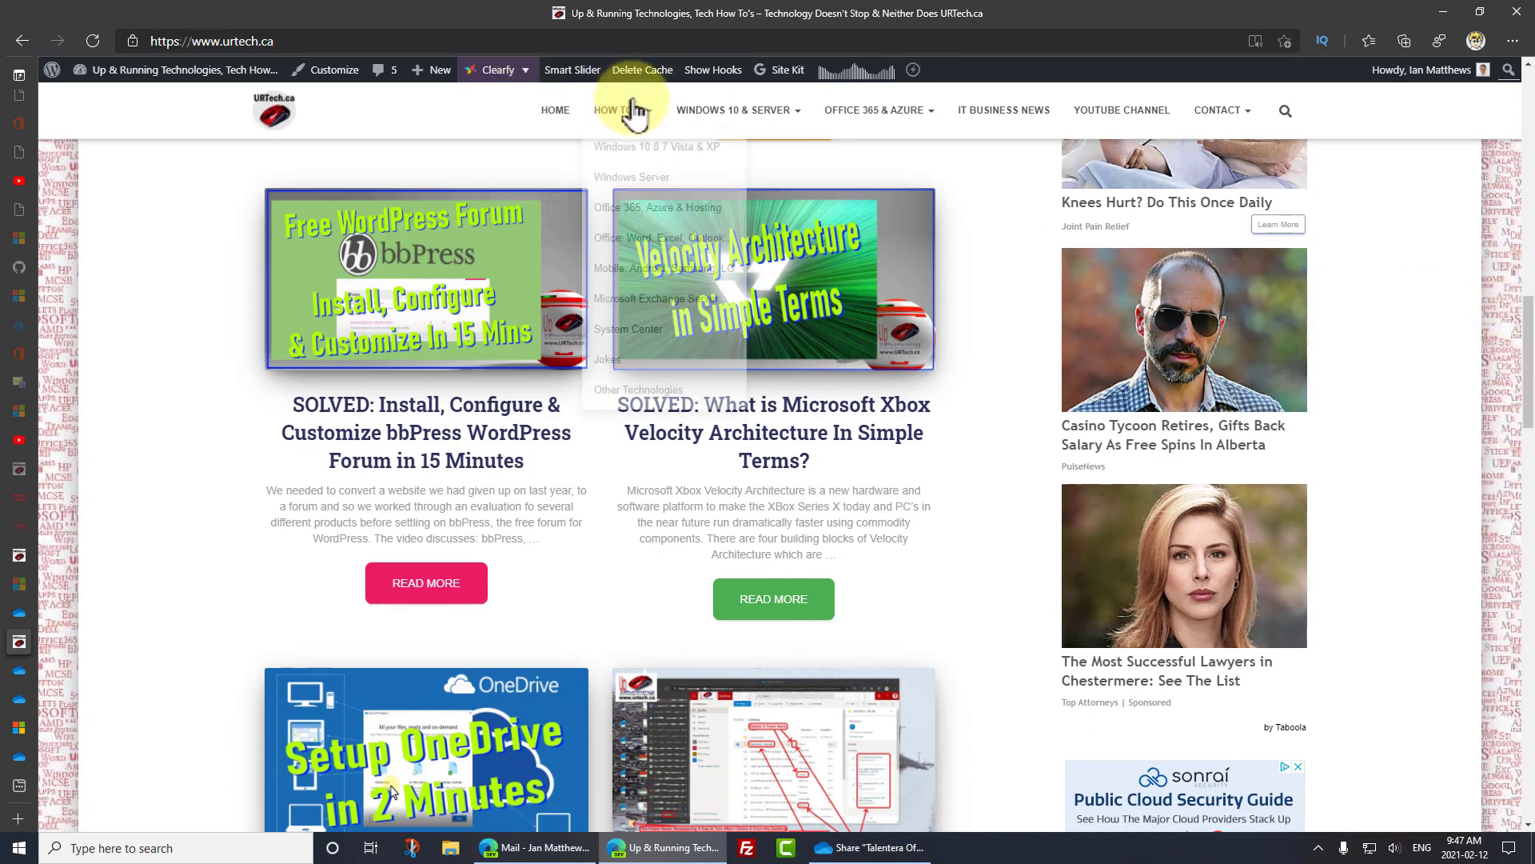
left_click_drag(1524, 416, 1518, 478)
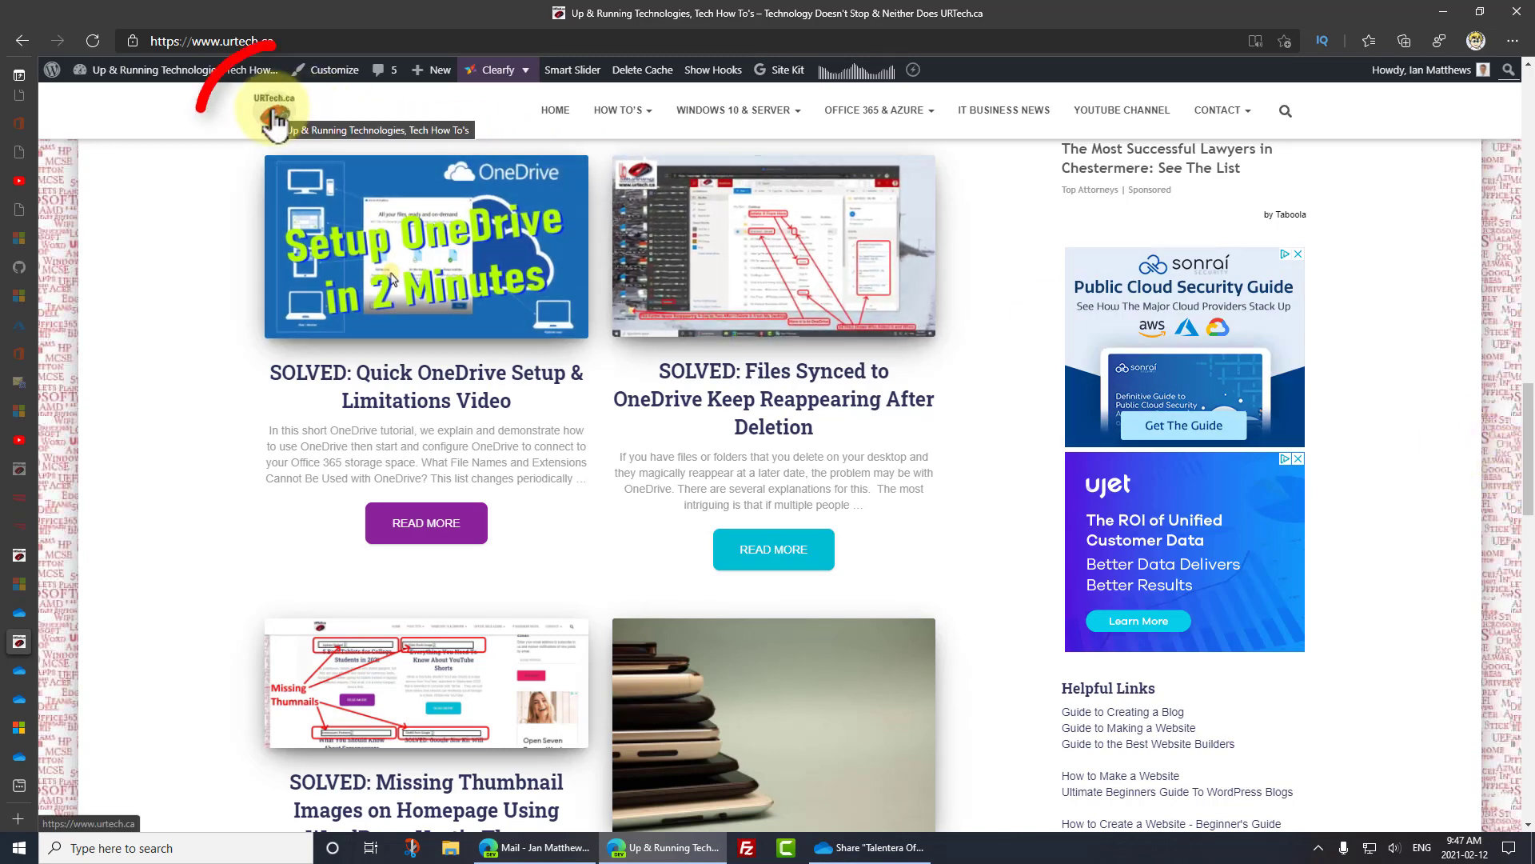
scroll(1529, 491, "down", 5)
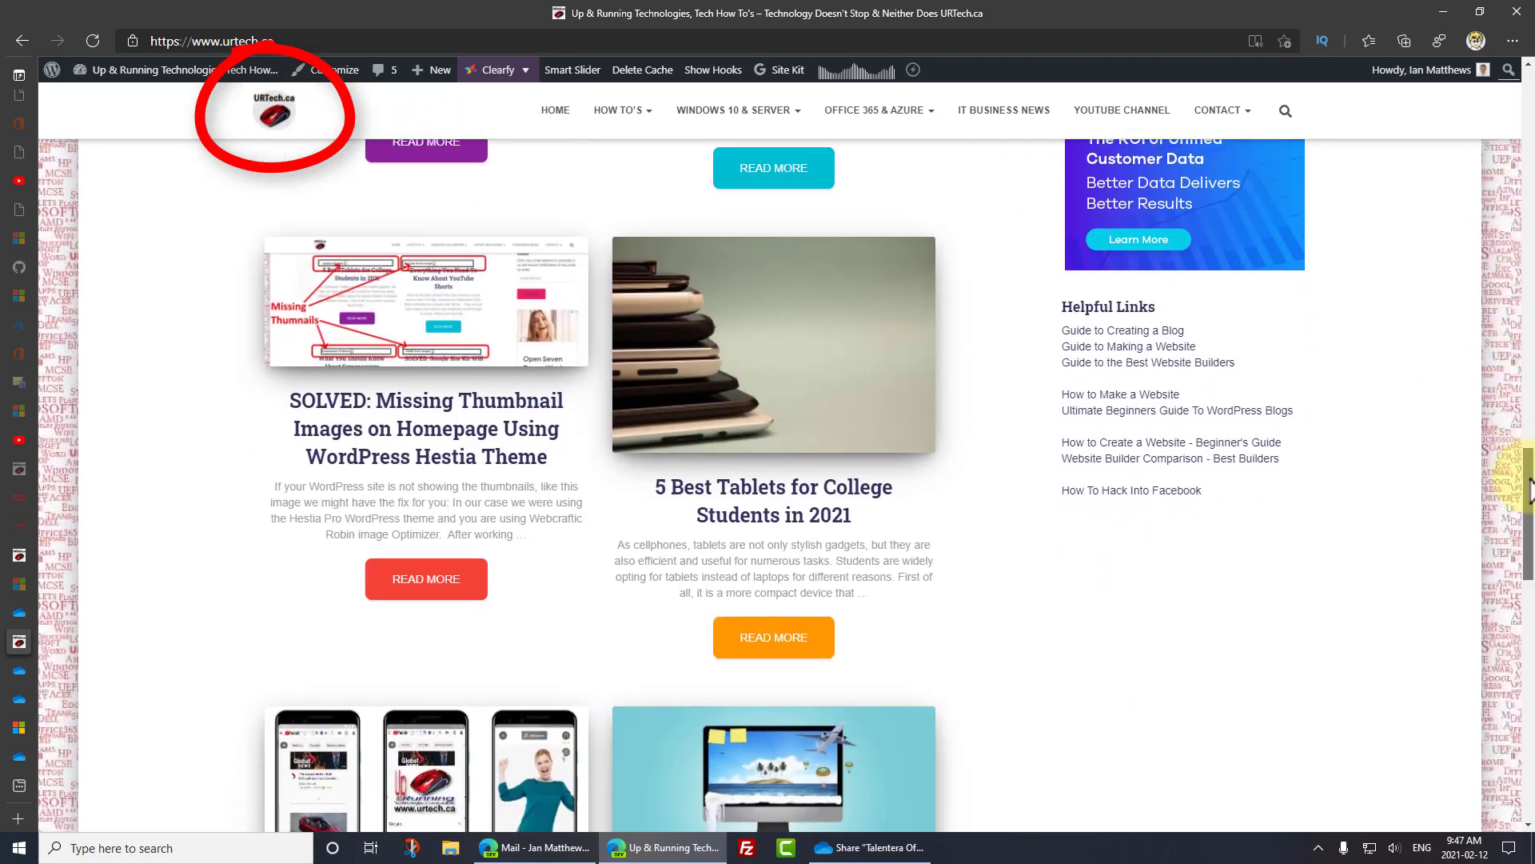
left_click_drag(1529, 492, 1529, 564)
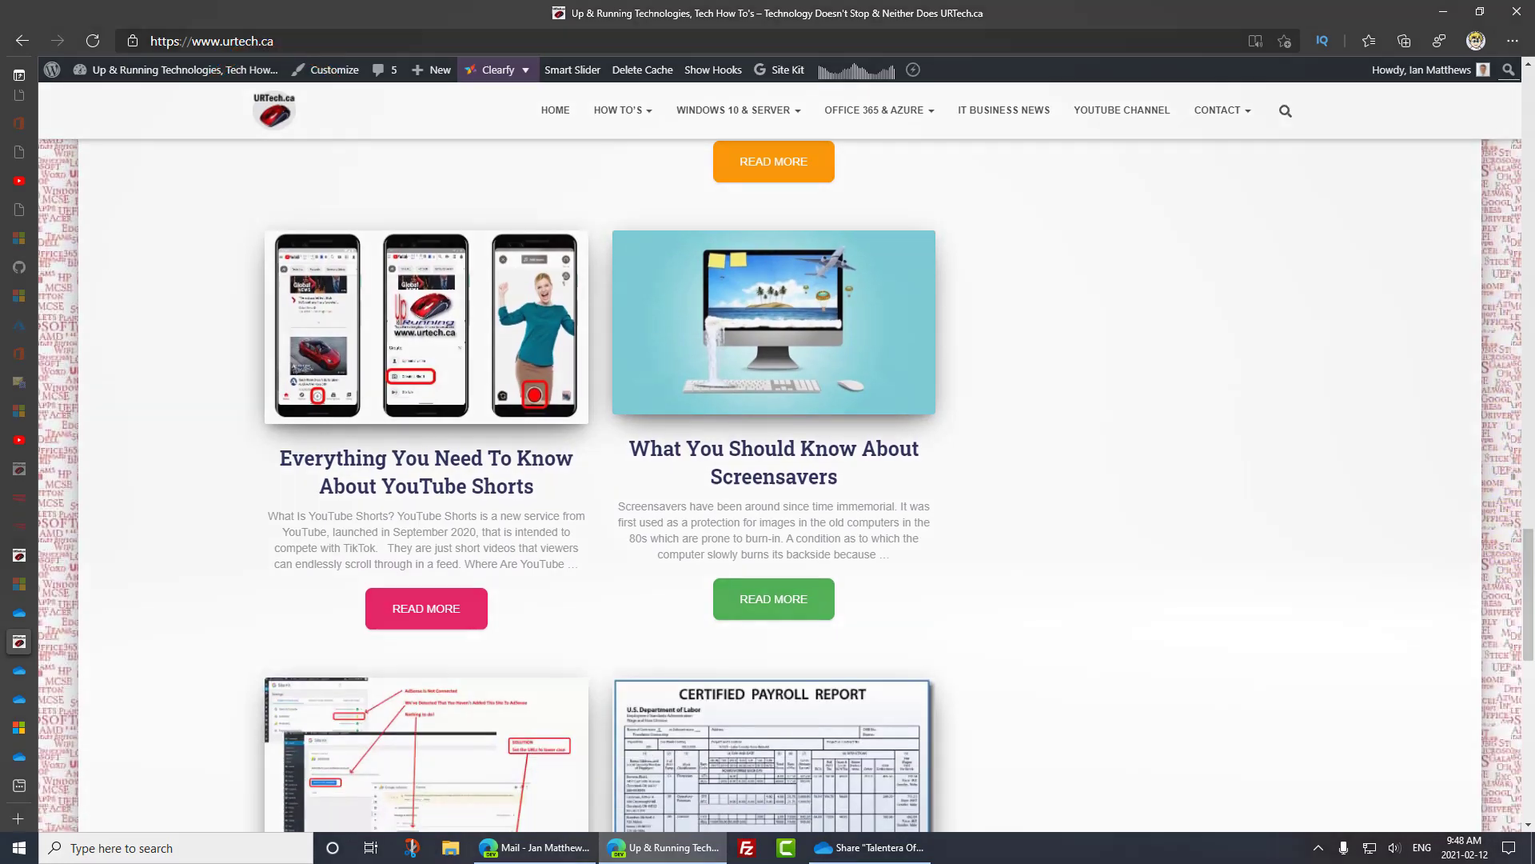